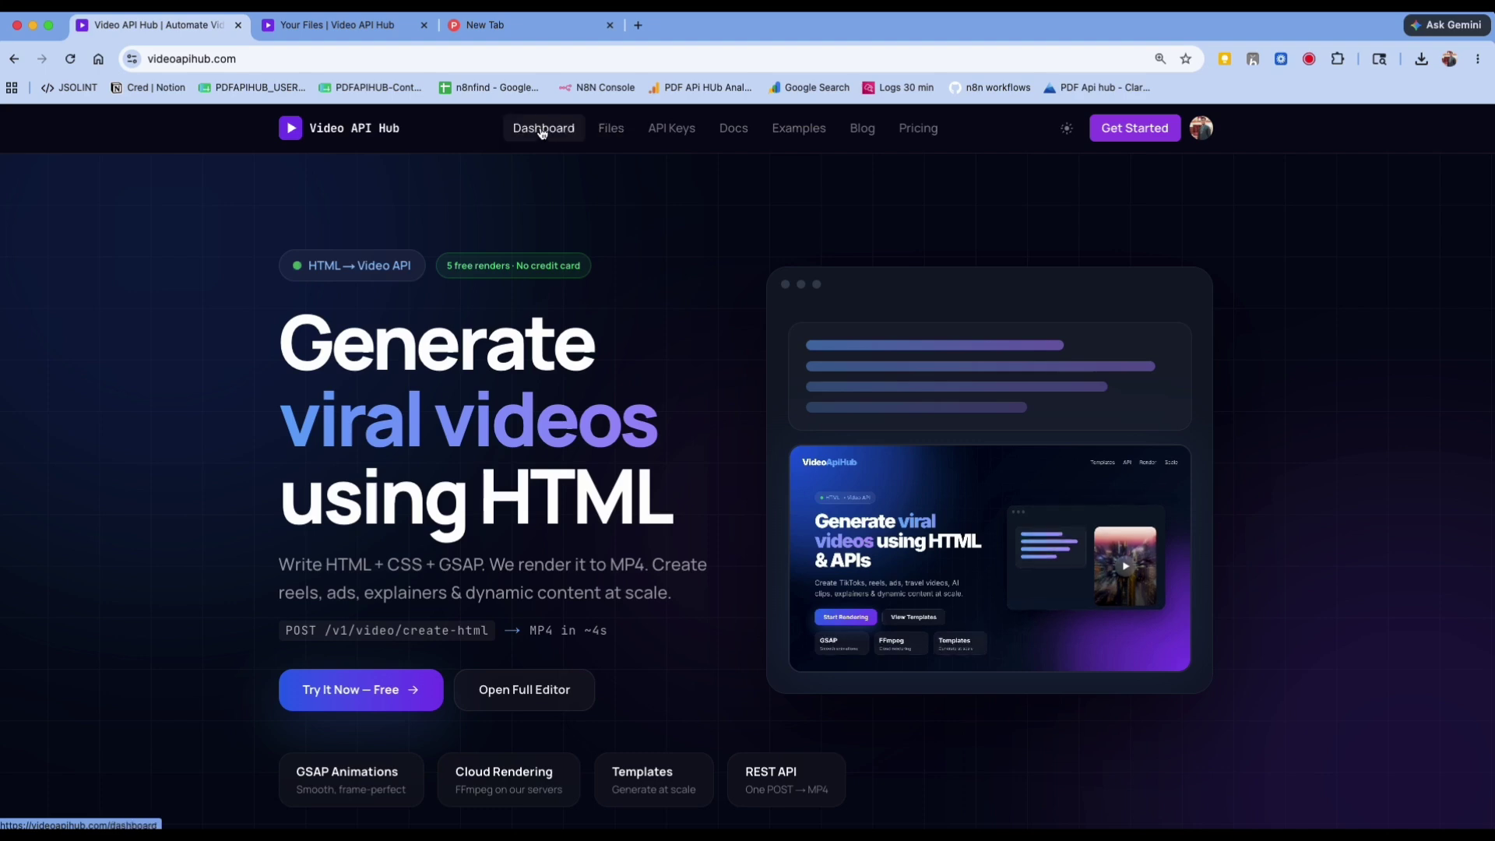
Open the full HTML to Video editor and load the E Commerce Demo template
left_click(362, 689)
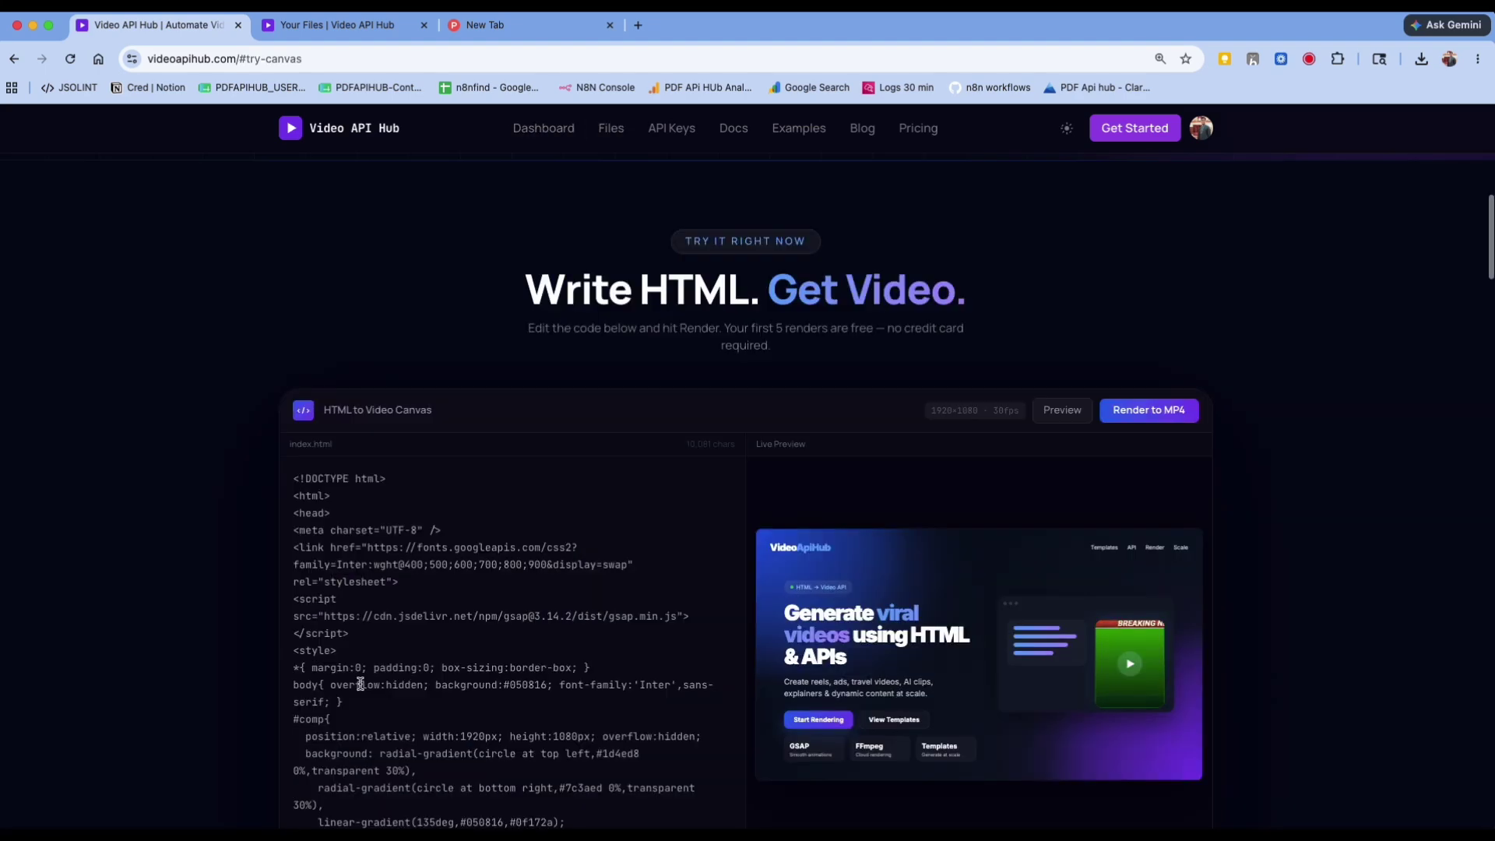
scroll(831, 496, "down", 5)
scroll(831, 496, "up", 15)
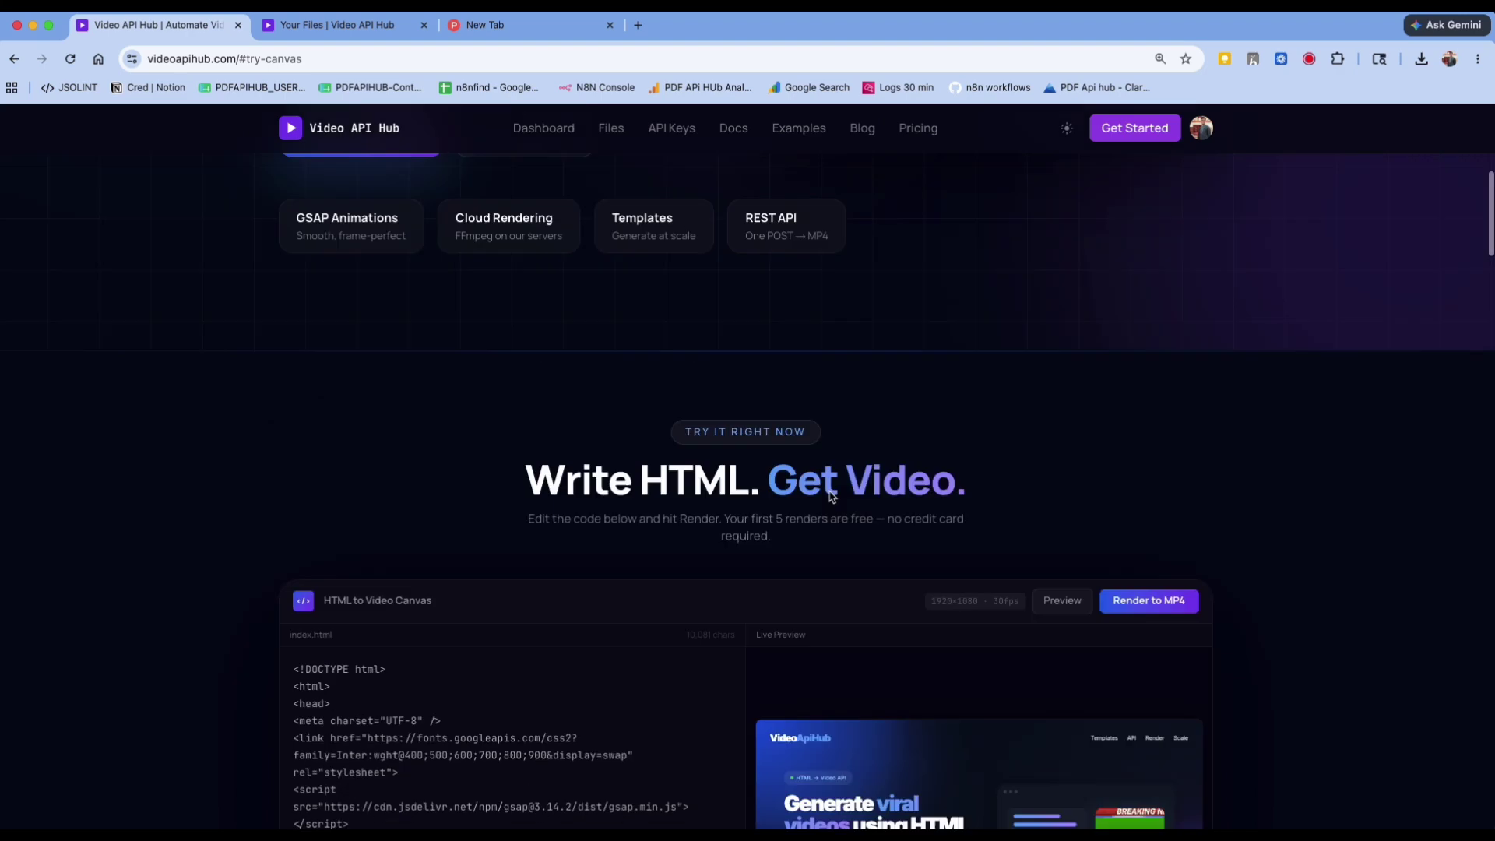
left_click(536, 693)
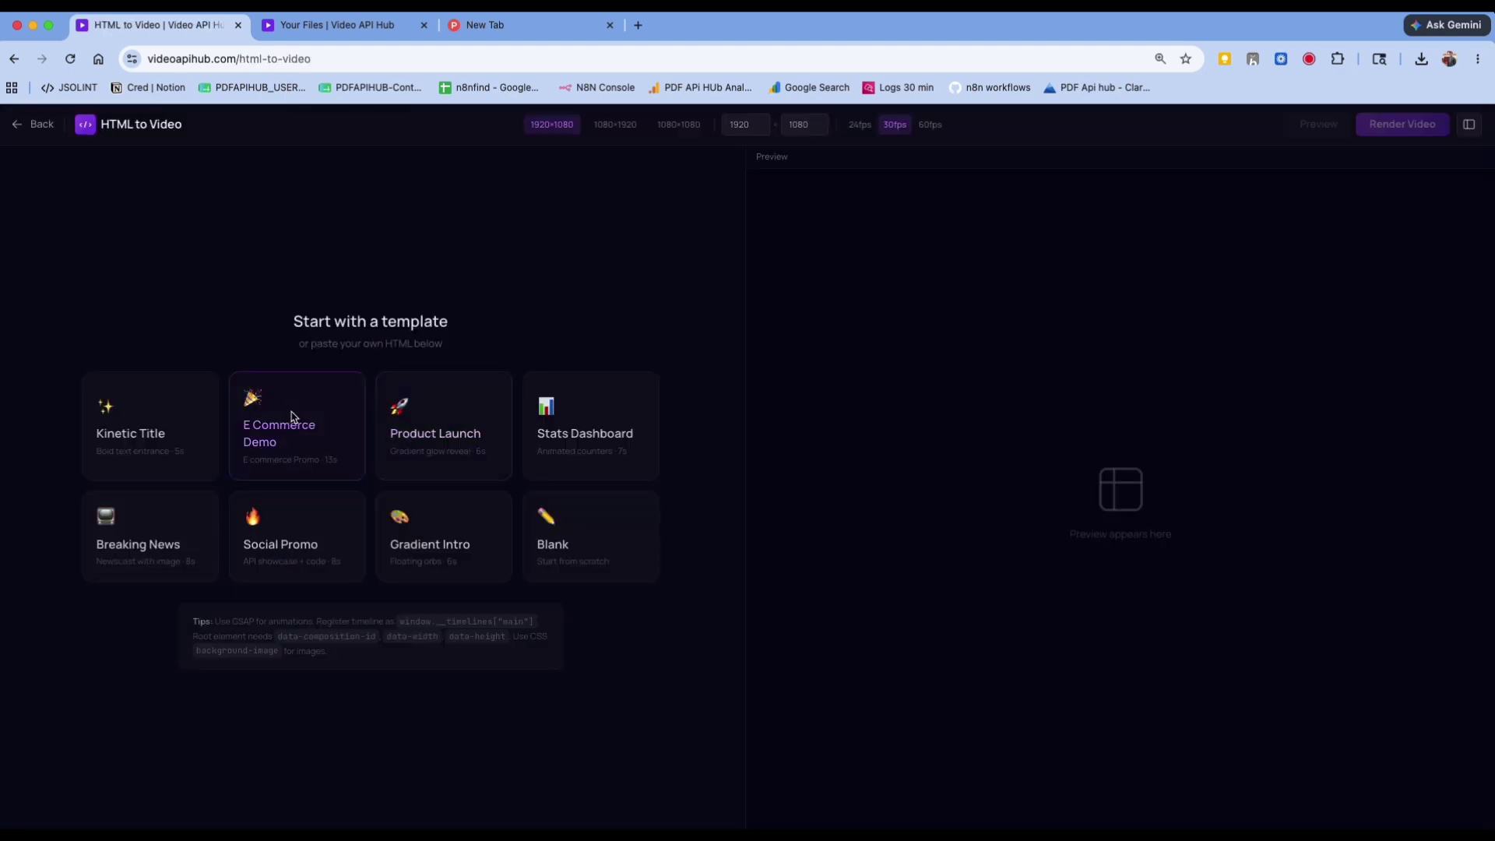
left_click(289, 436)
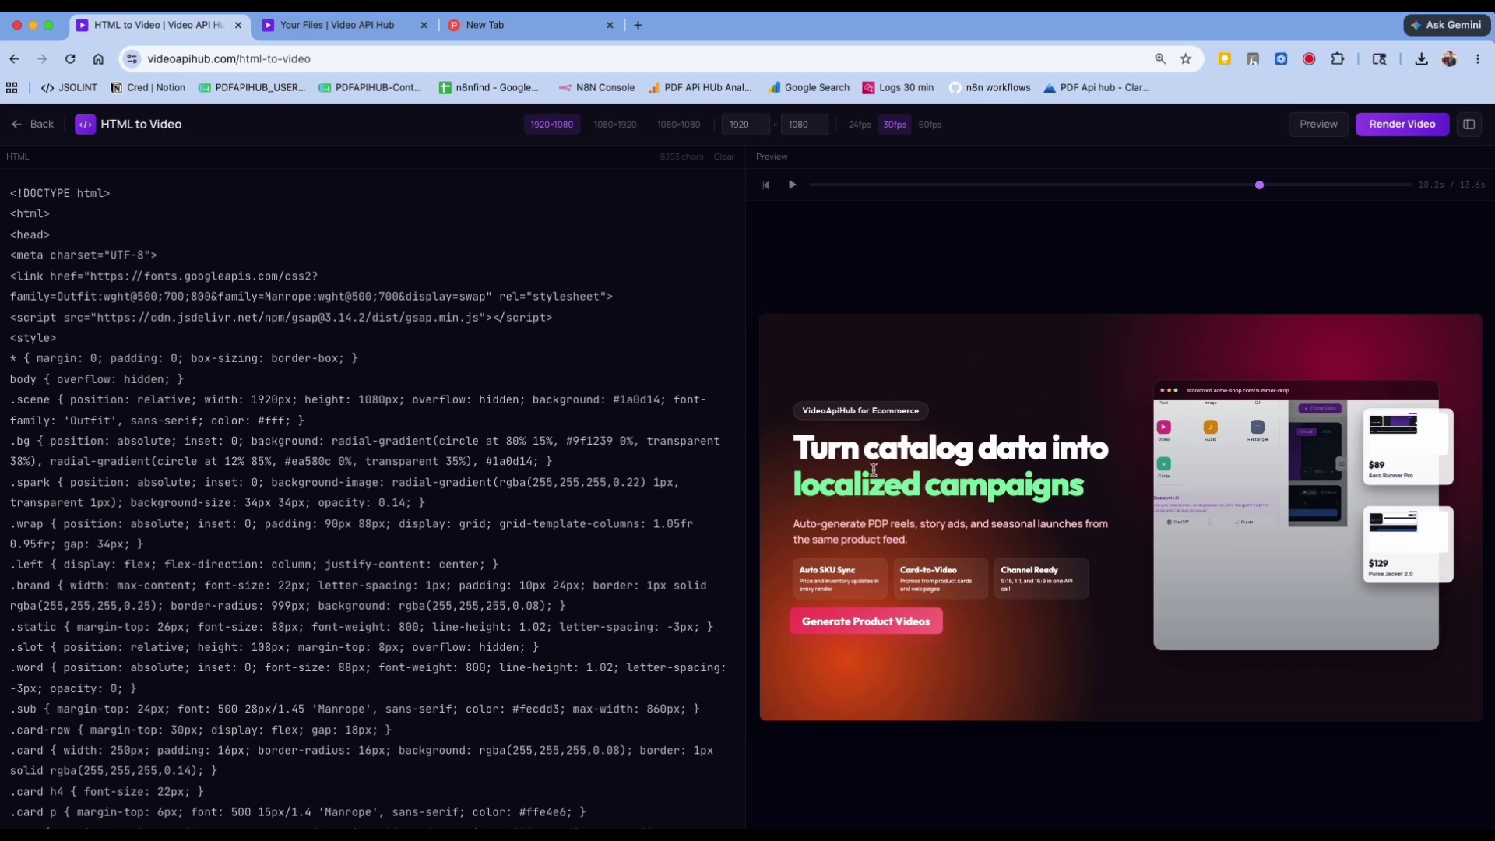
Set the first rotating headline phrase (w1) in the template's HTML to "shoppable product"
scroll(384, 602, "down", 15)
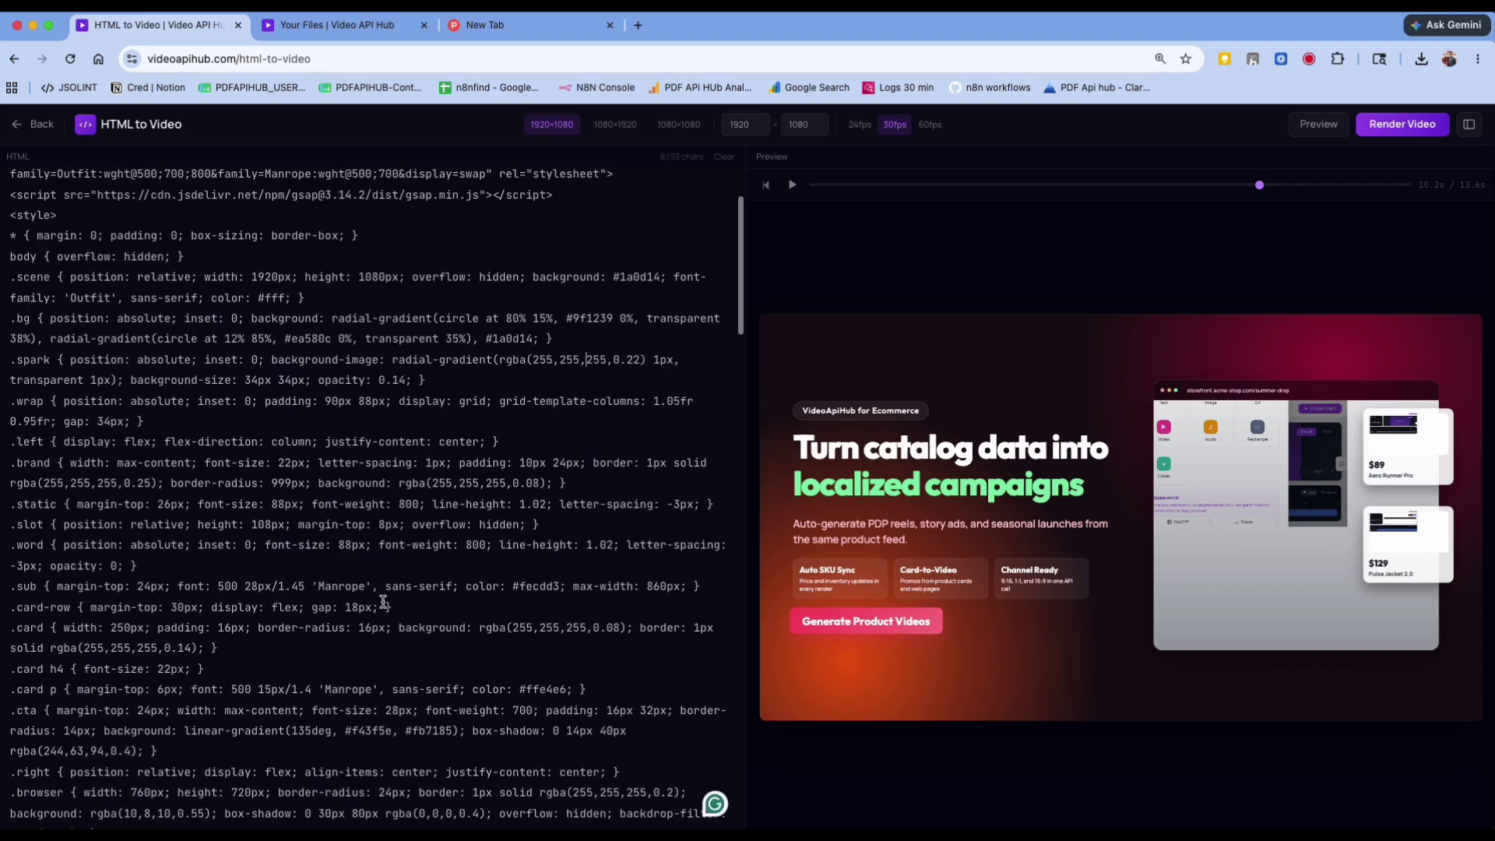
scroll(406, 548, "down", 2)
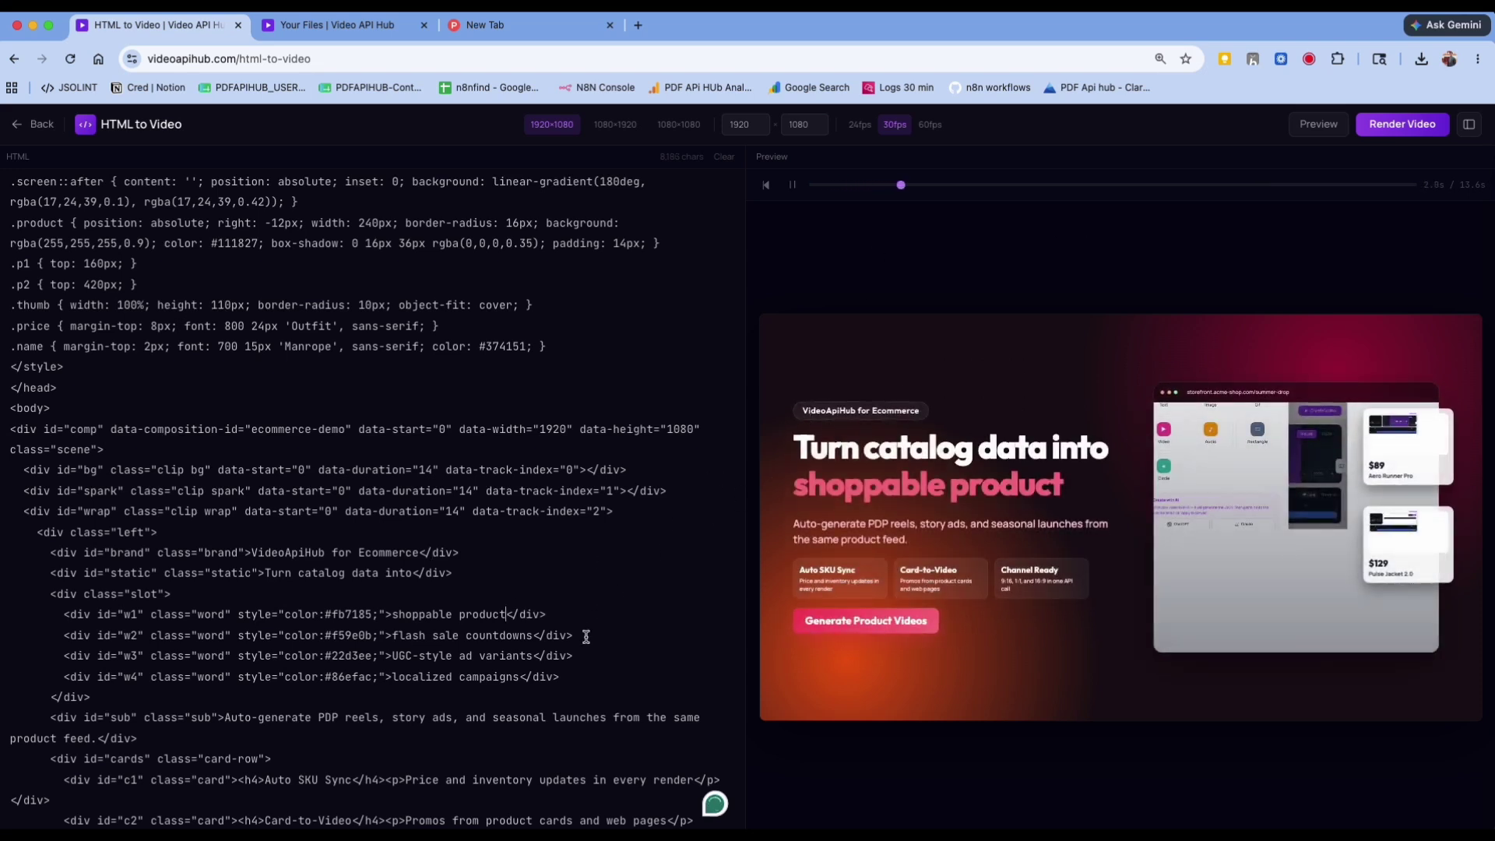
scroll(586, 637, "down", 2)
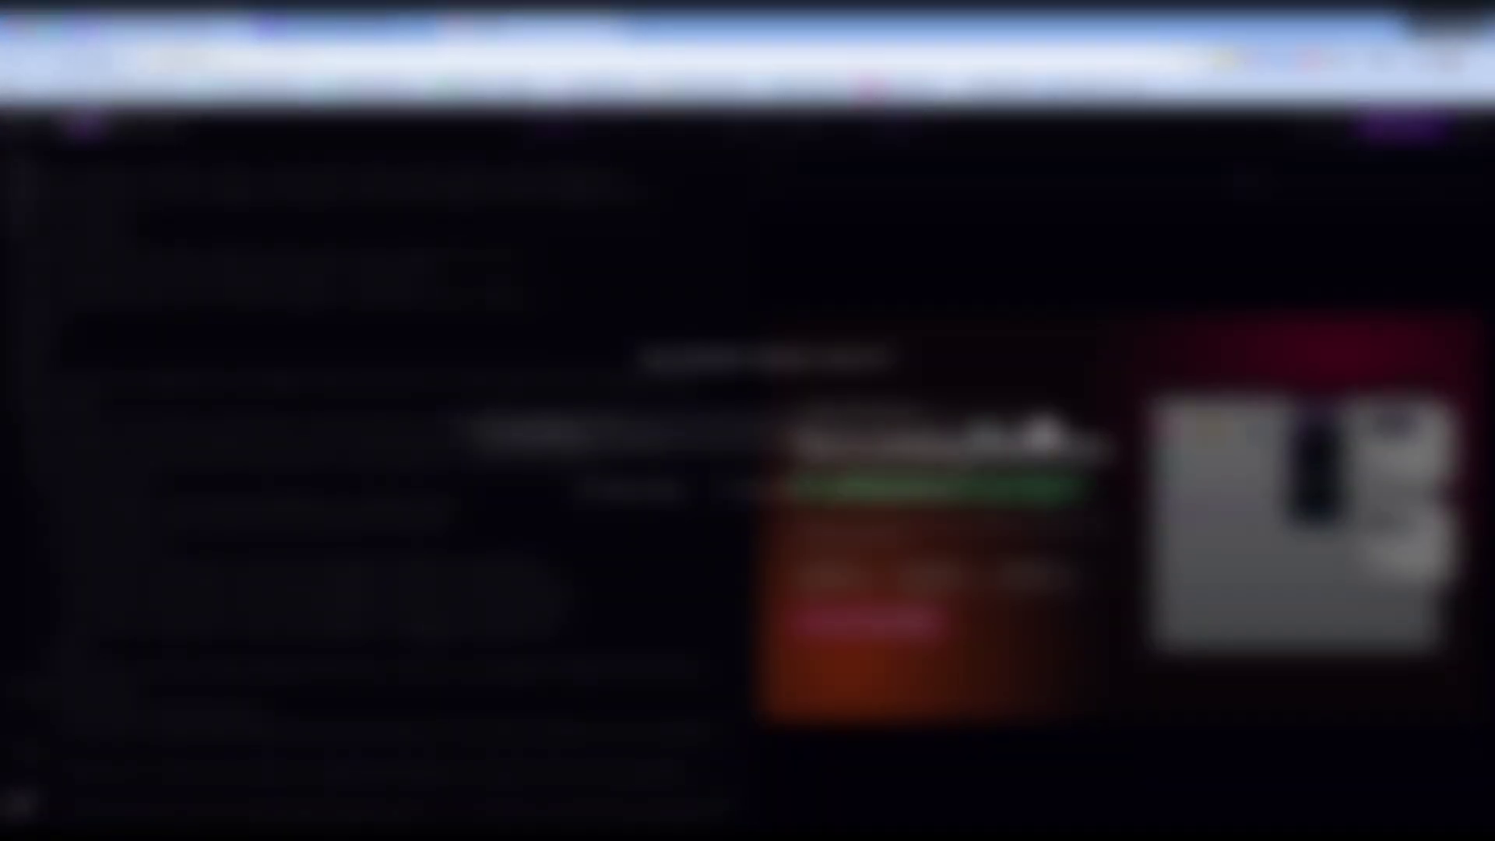
In ChatGPT, ask for stock images for retail products and a main image for a retail website, and request their URLs
type("giv")
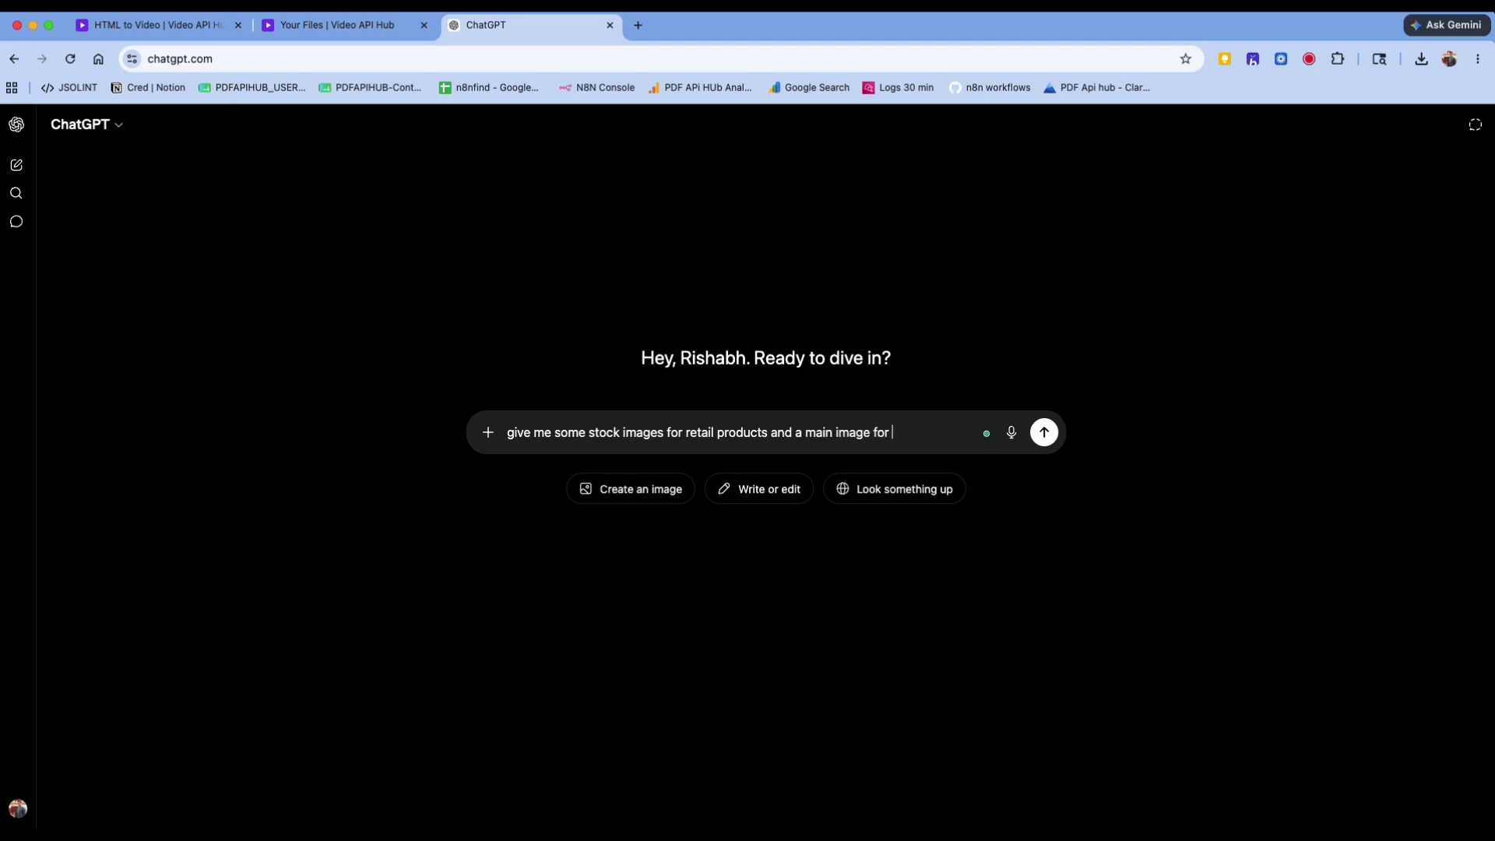
key("Return")
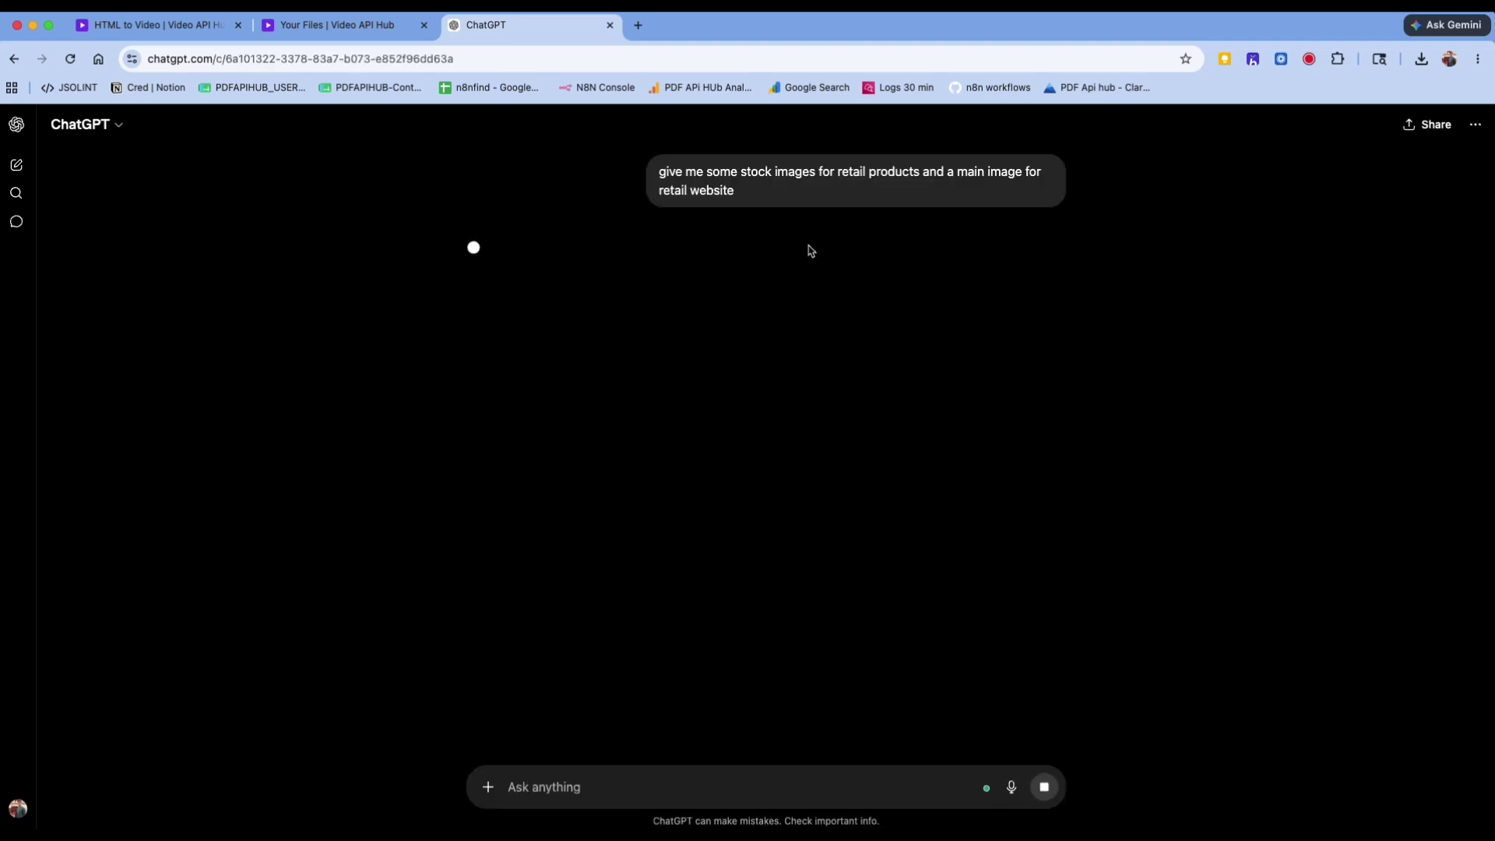
type("i need urls")
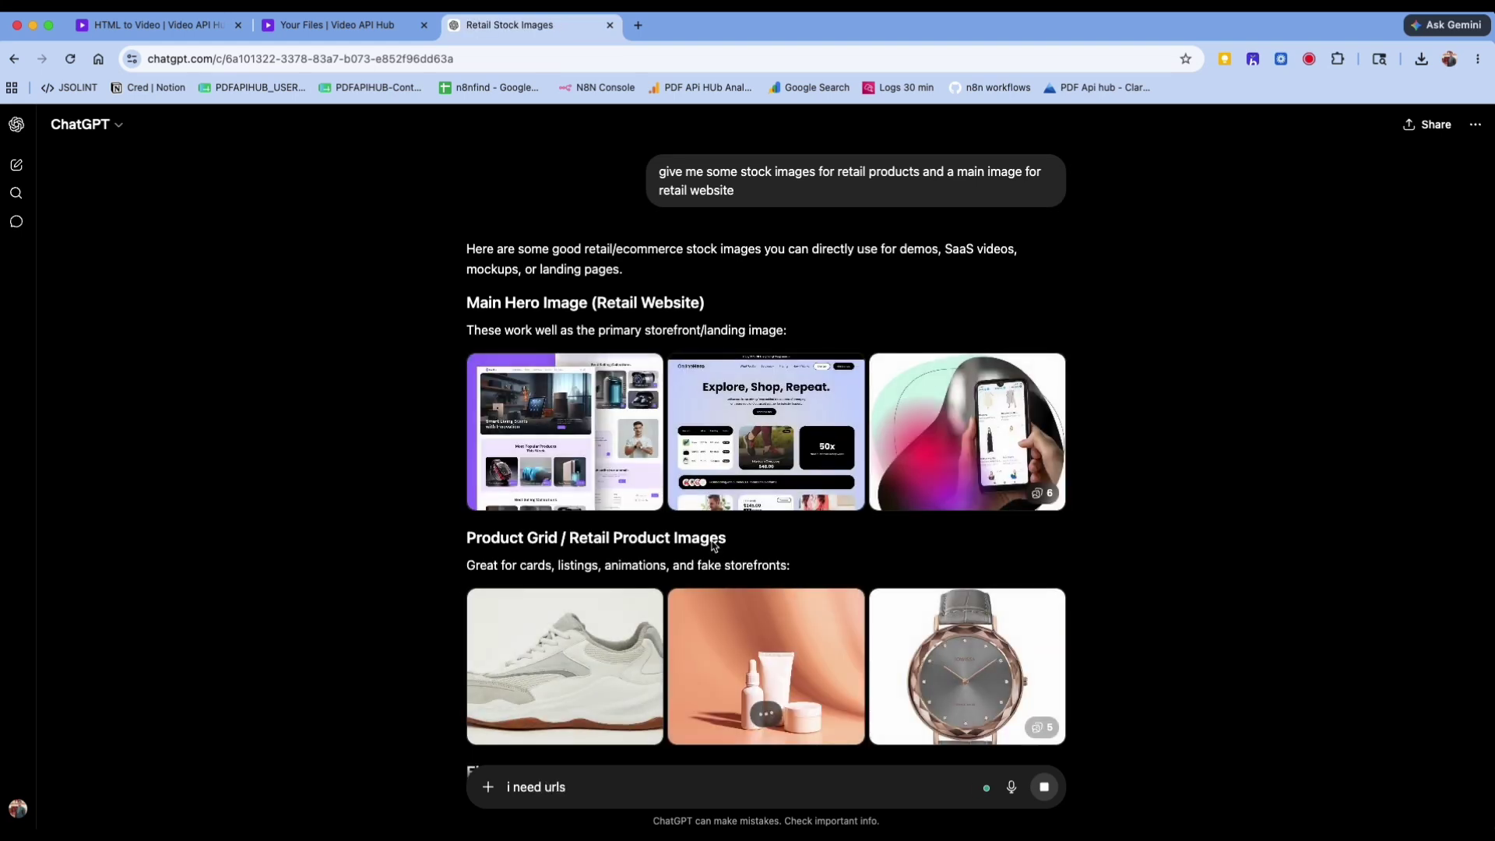
left_click(1057, 793)
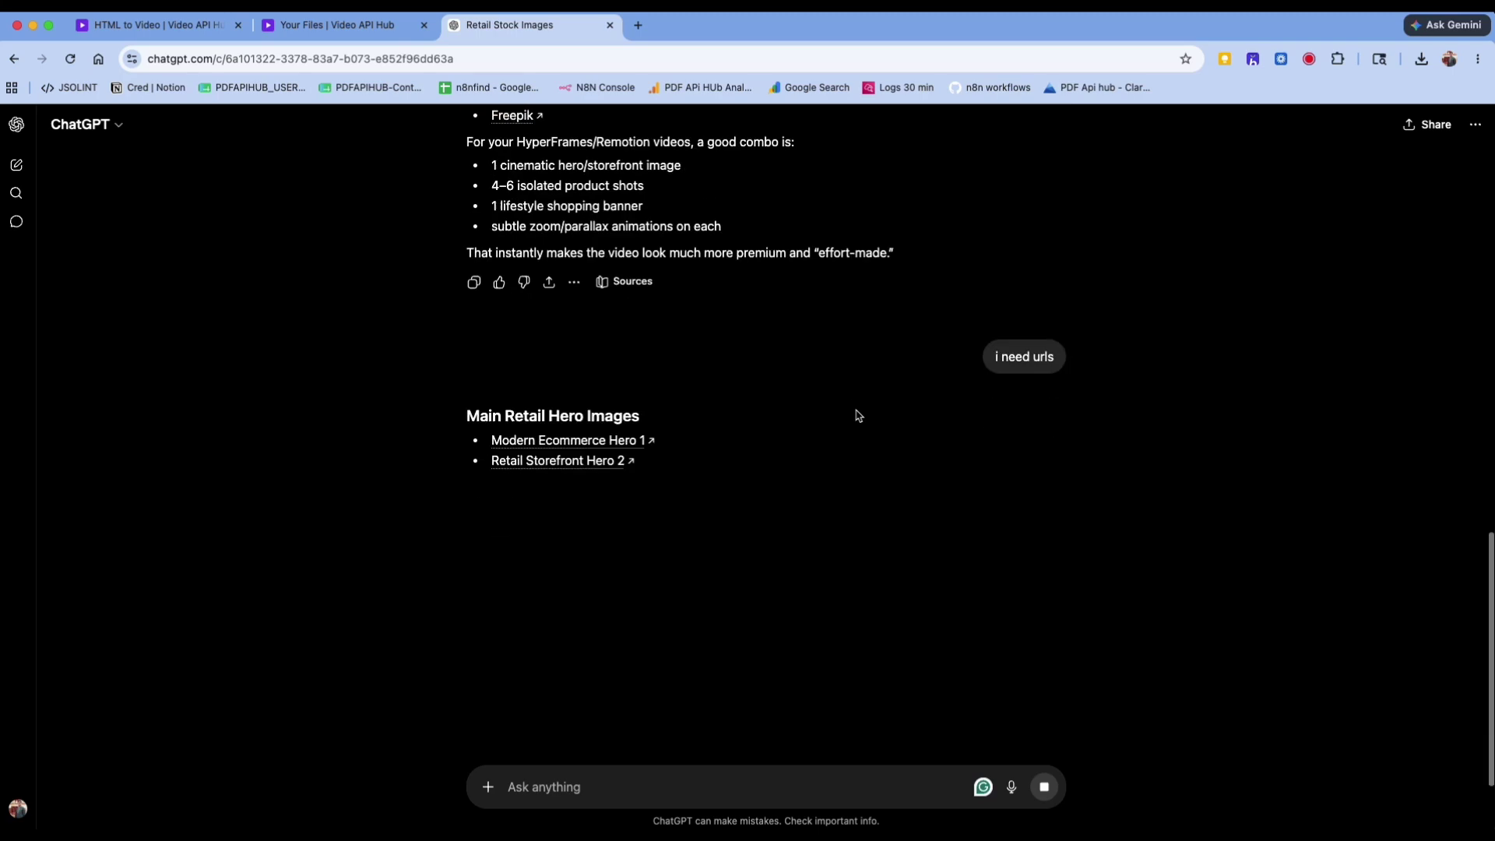
Open the four retail hero images and the sneaker and headphones product images from the link list in separate tabs
left_click(587, 358)
left_click(873, 506)
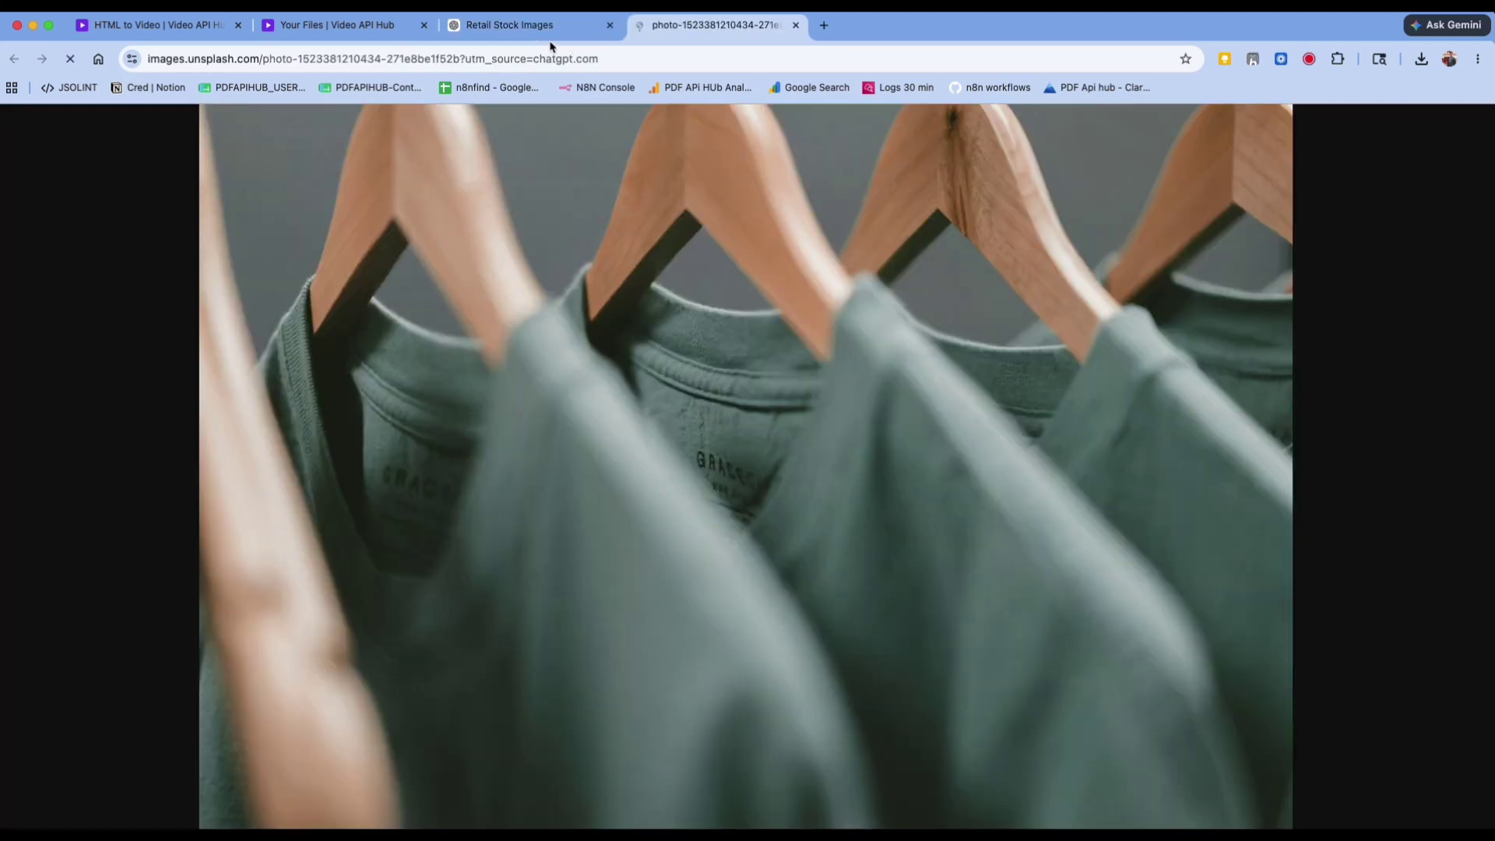
left_click(509, 25)
left_click(558, 377, "super")
left_click(592, 398, "super")
left_click(576, 418, "super")
left_click(530, 513, "super")
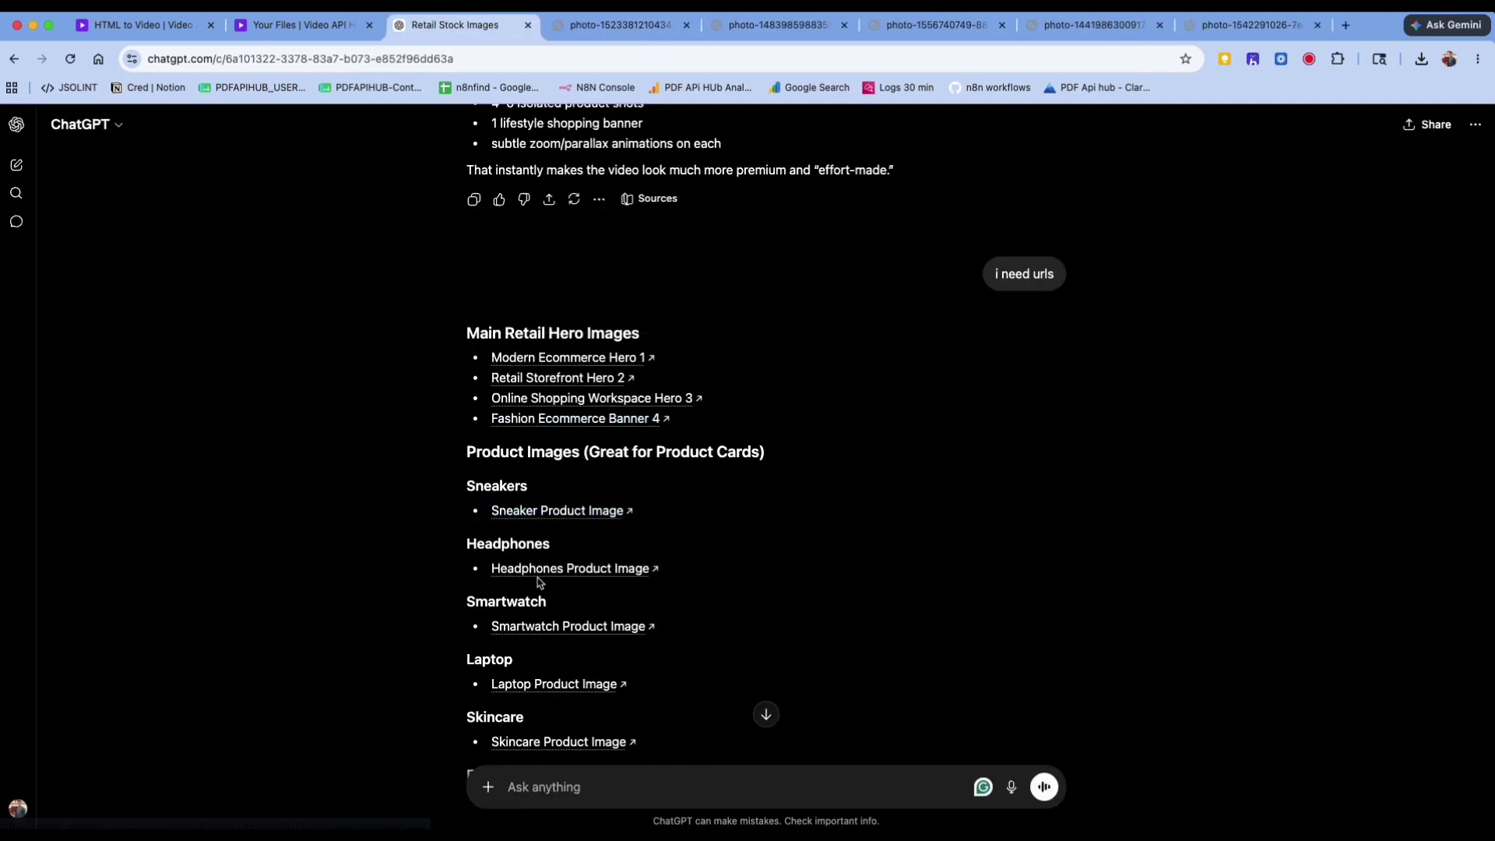
left_click(545, 569, "super")
Look through the opened stock images and copy the headphones image's URL
left_click(557, 25)
left_click(697, 25)
left_click(832, 26)
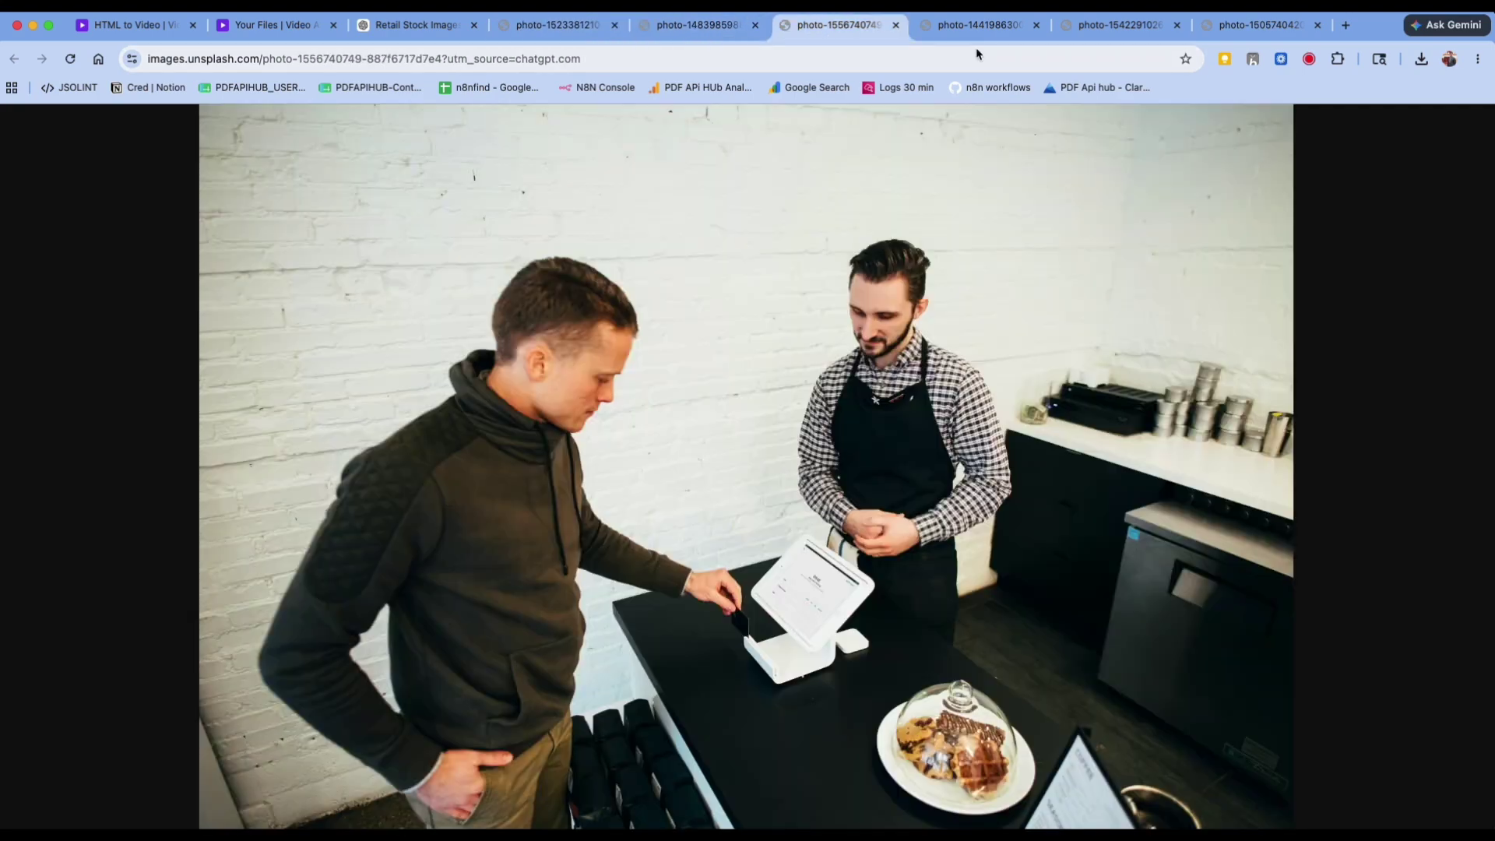
left_click(979, 25)
left_click(1119, 25)
left_click(1261, 25)
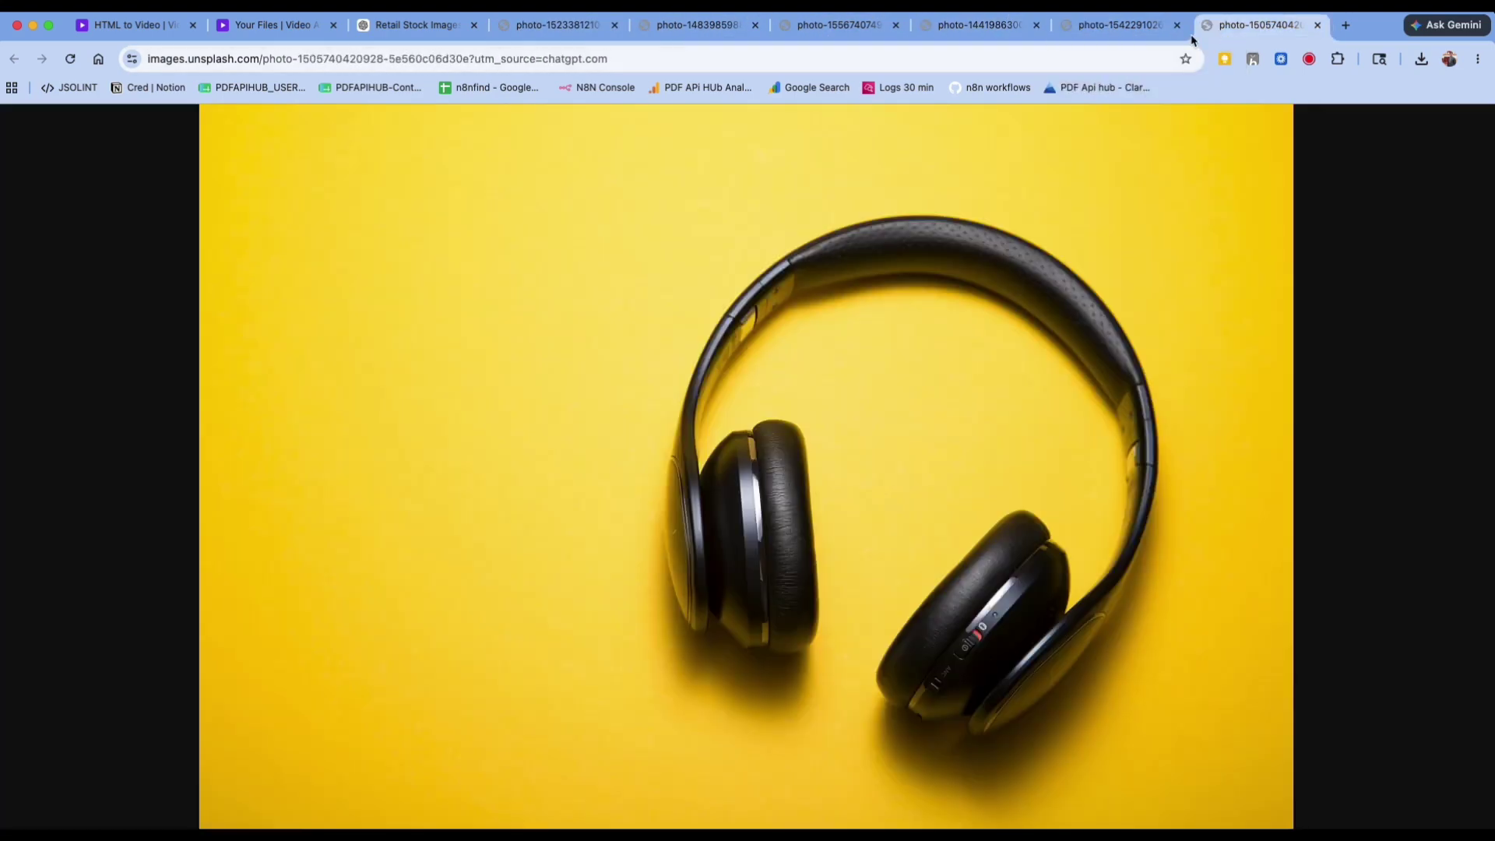
left_click(1082, 59)
Back in the HTML to Video editor, replace the image source of Product card 2 with the headphones image URL
left_click(133, 25)
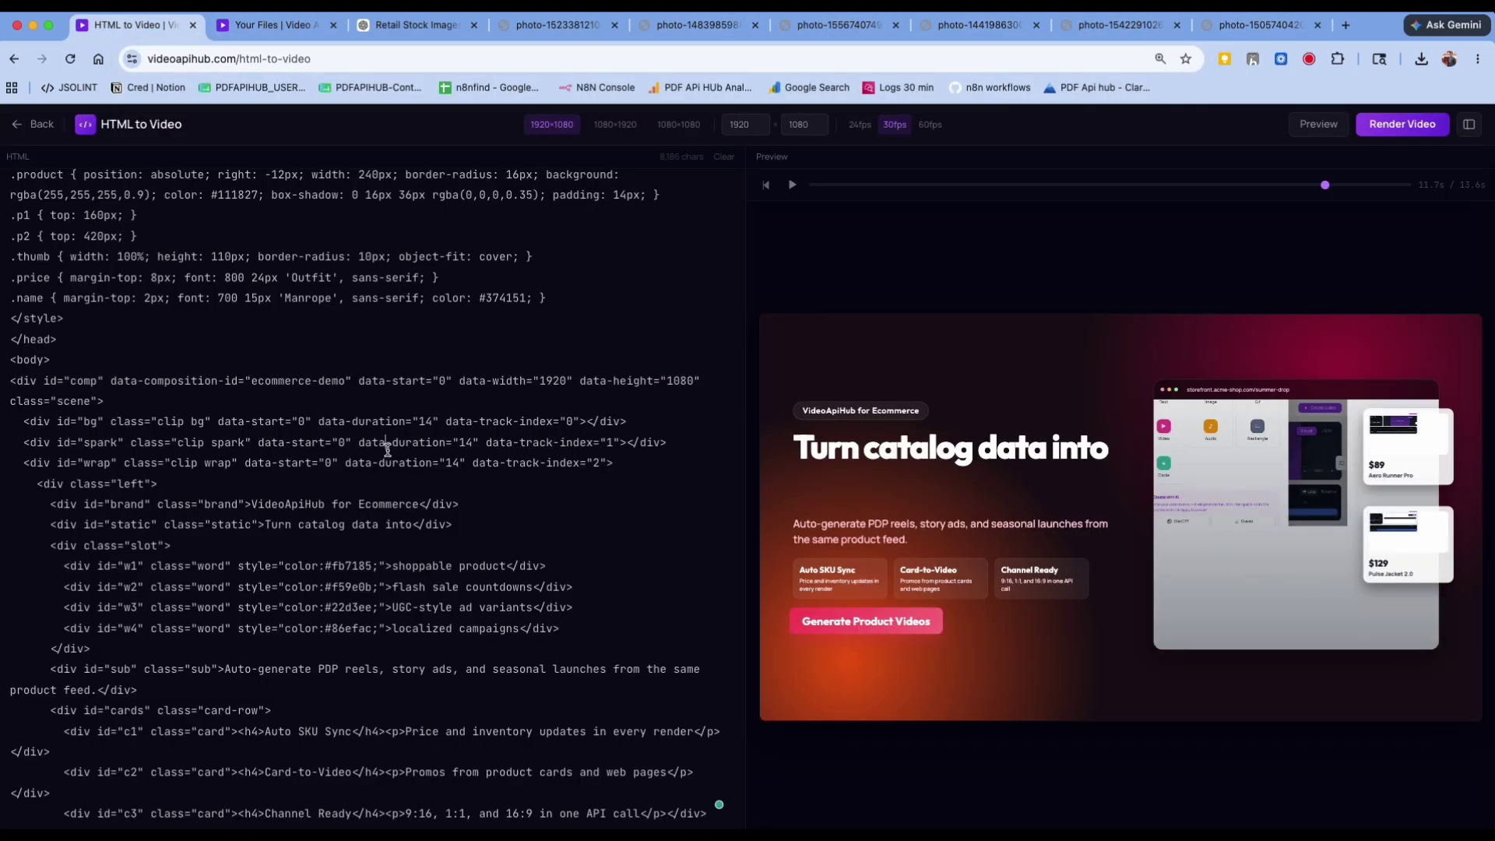
key("super+f")
type("jpe")
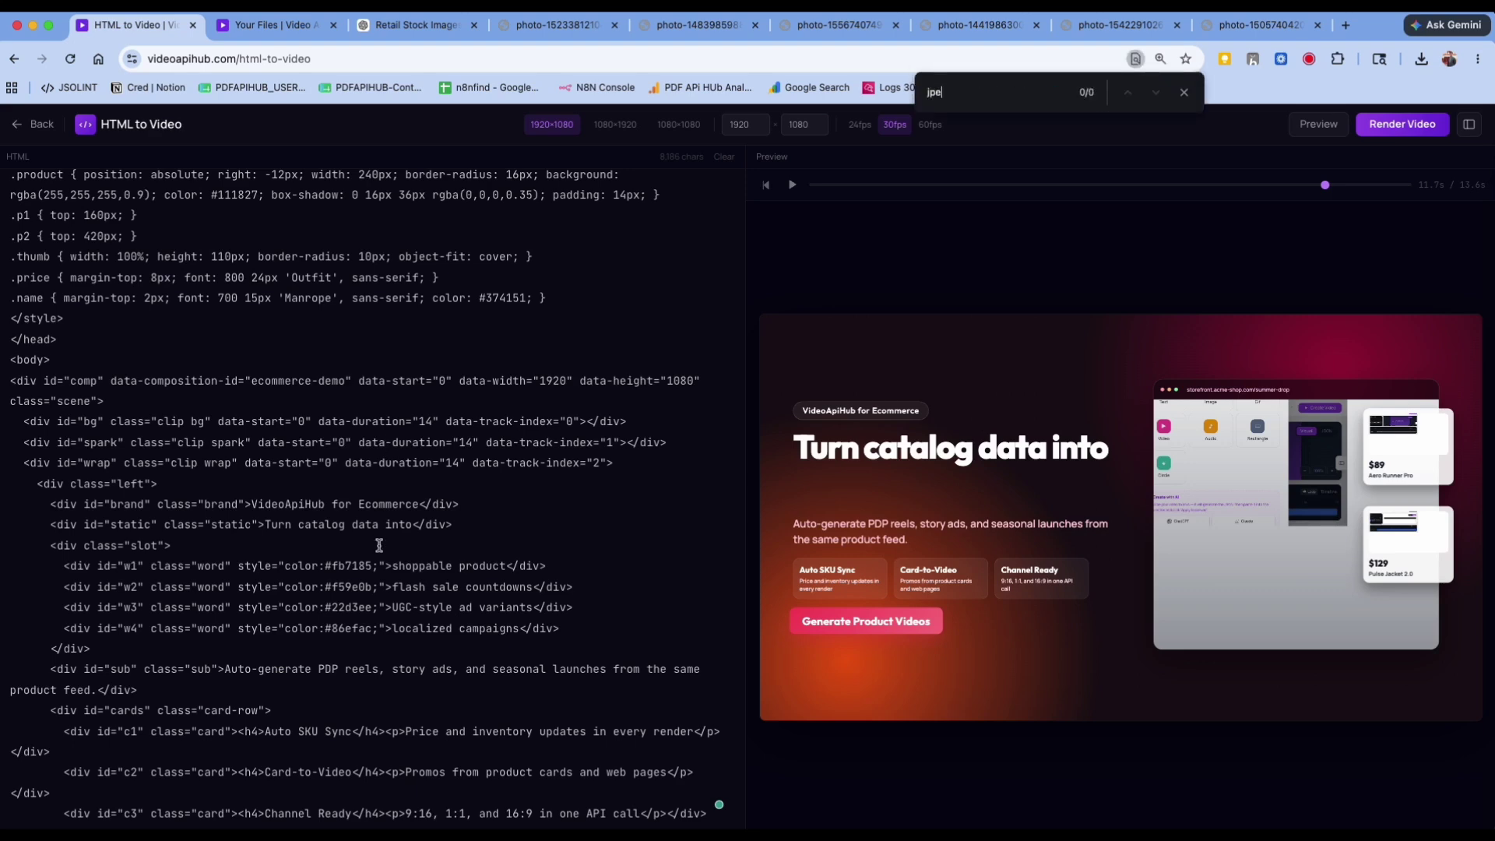
scroll(390, 593, "down", 10)
scroll(390, 593, "up", 10)
scroll(391, 593, "down", 8)
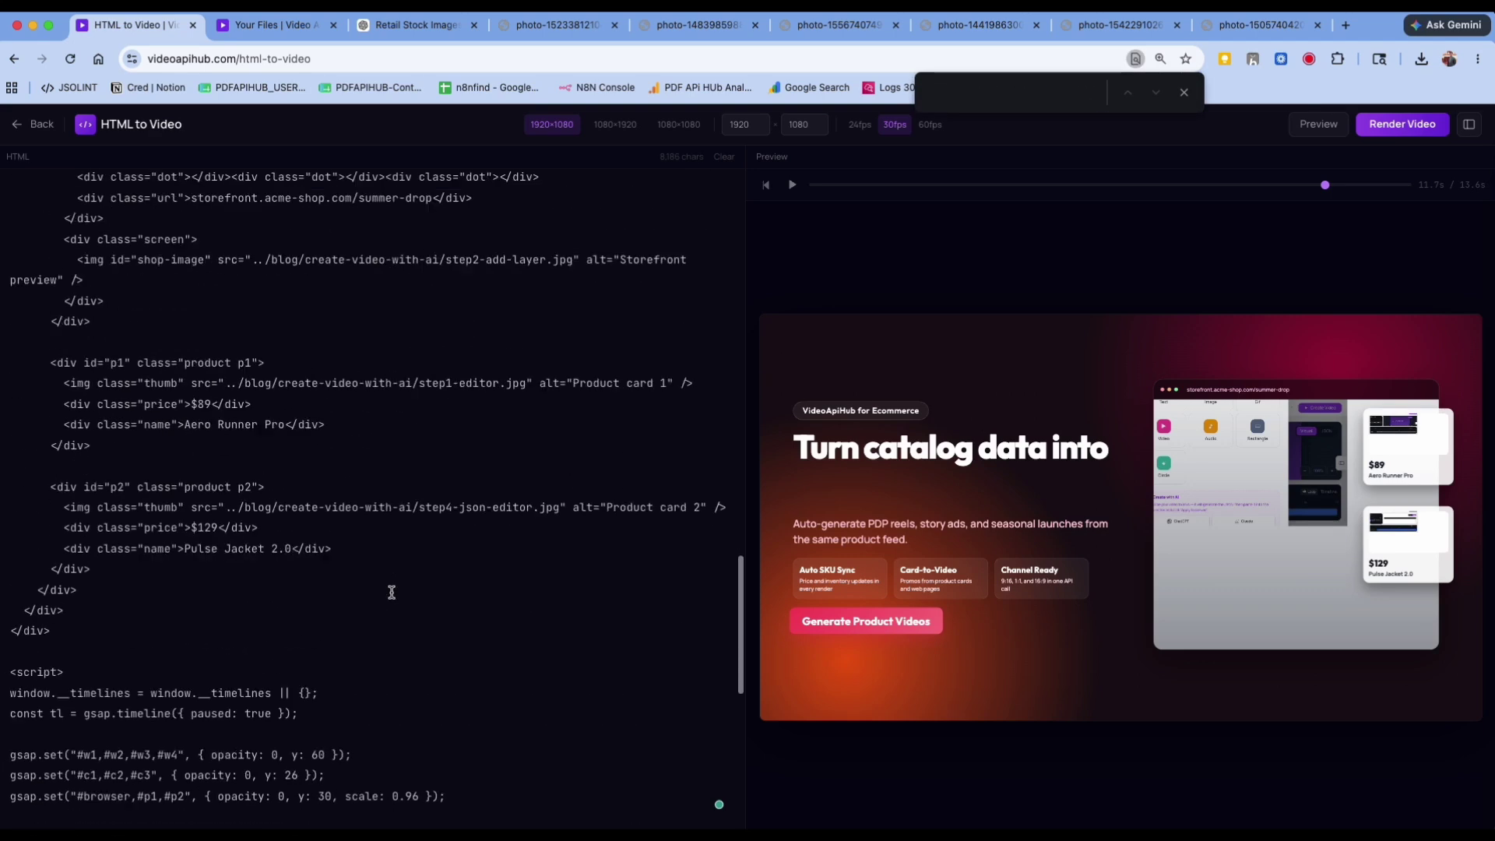
left_click_drag(560, 507, 206, 503)
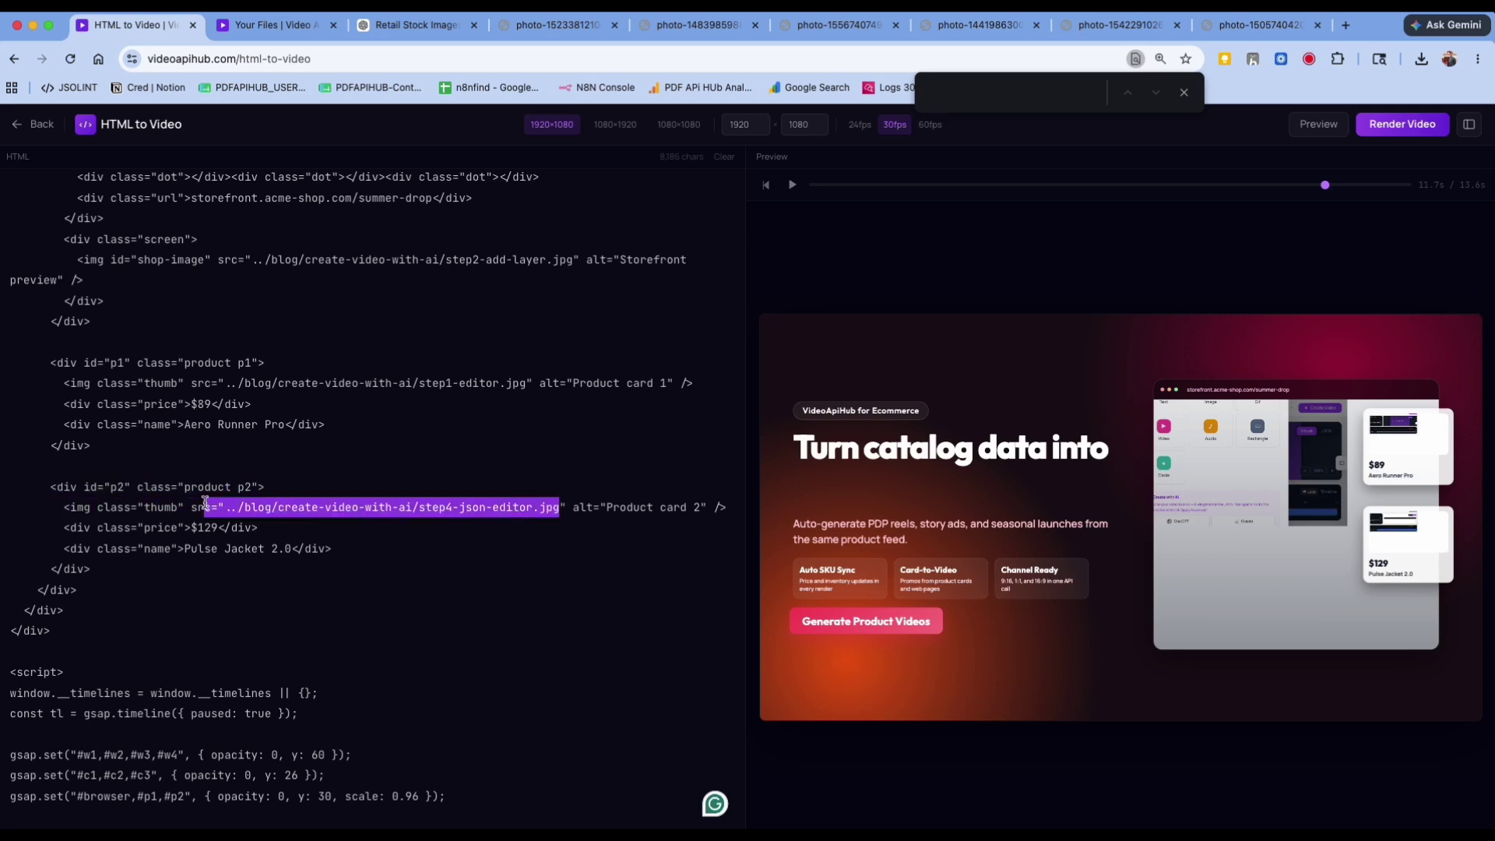
key("super+v")
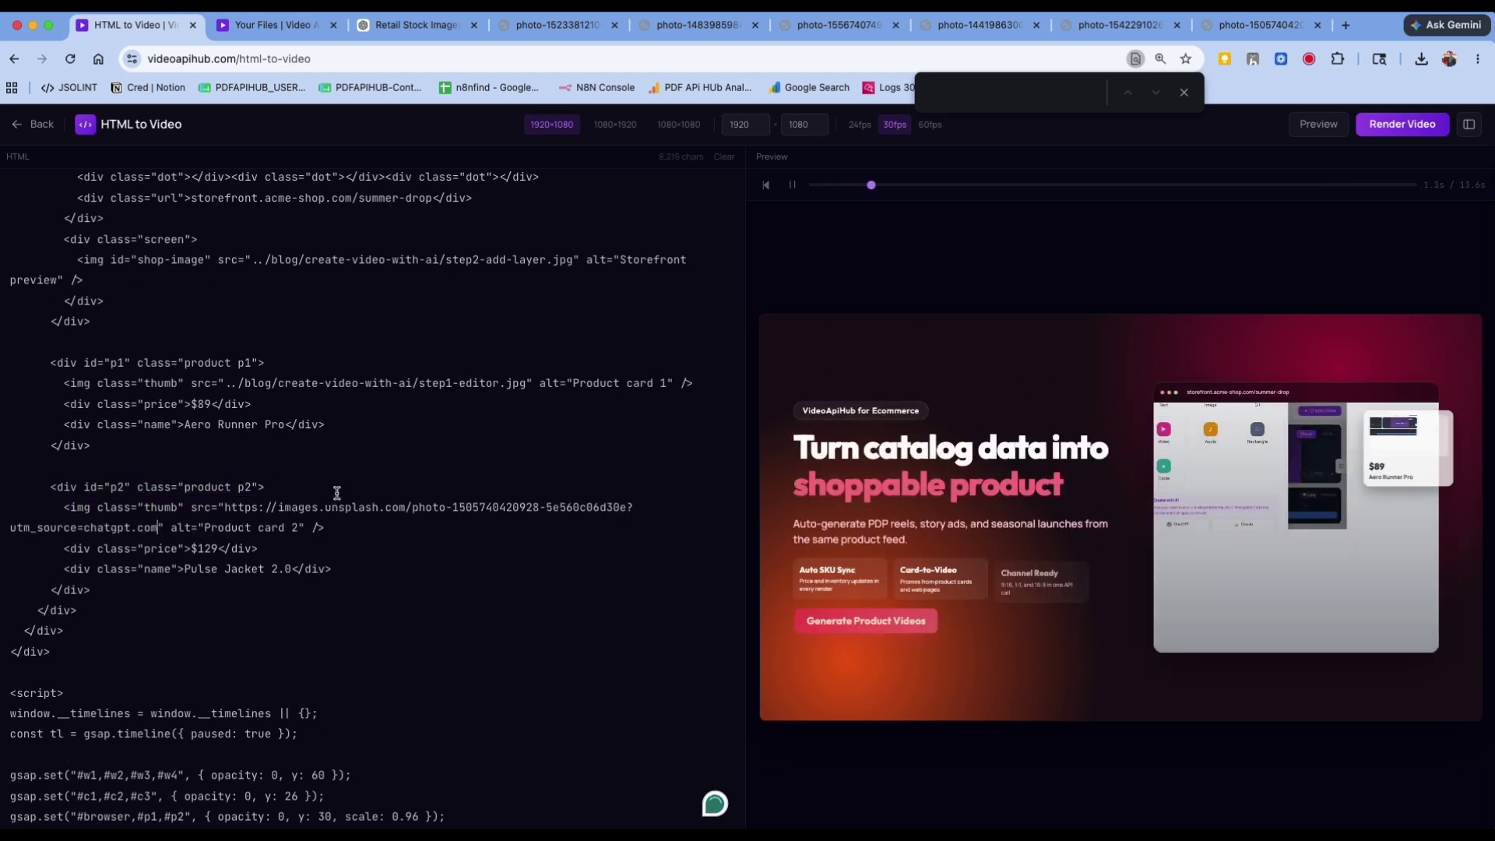
Close the headphones image, copy the red sneaker image's URL and use it as the image source of Product card 1
left_click(1261, 24)
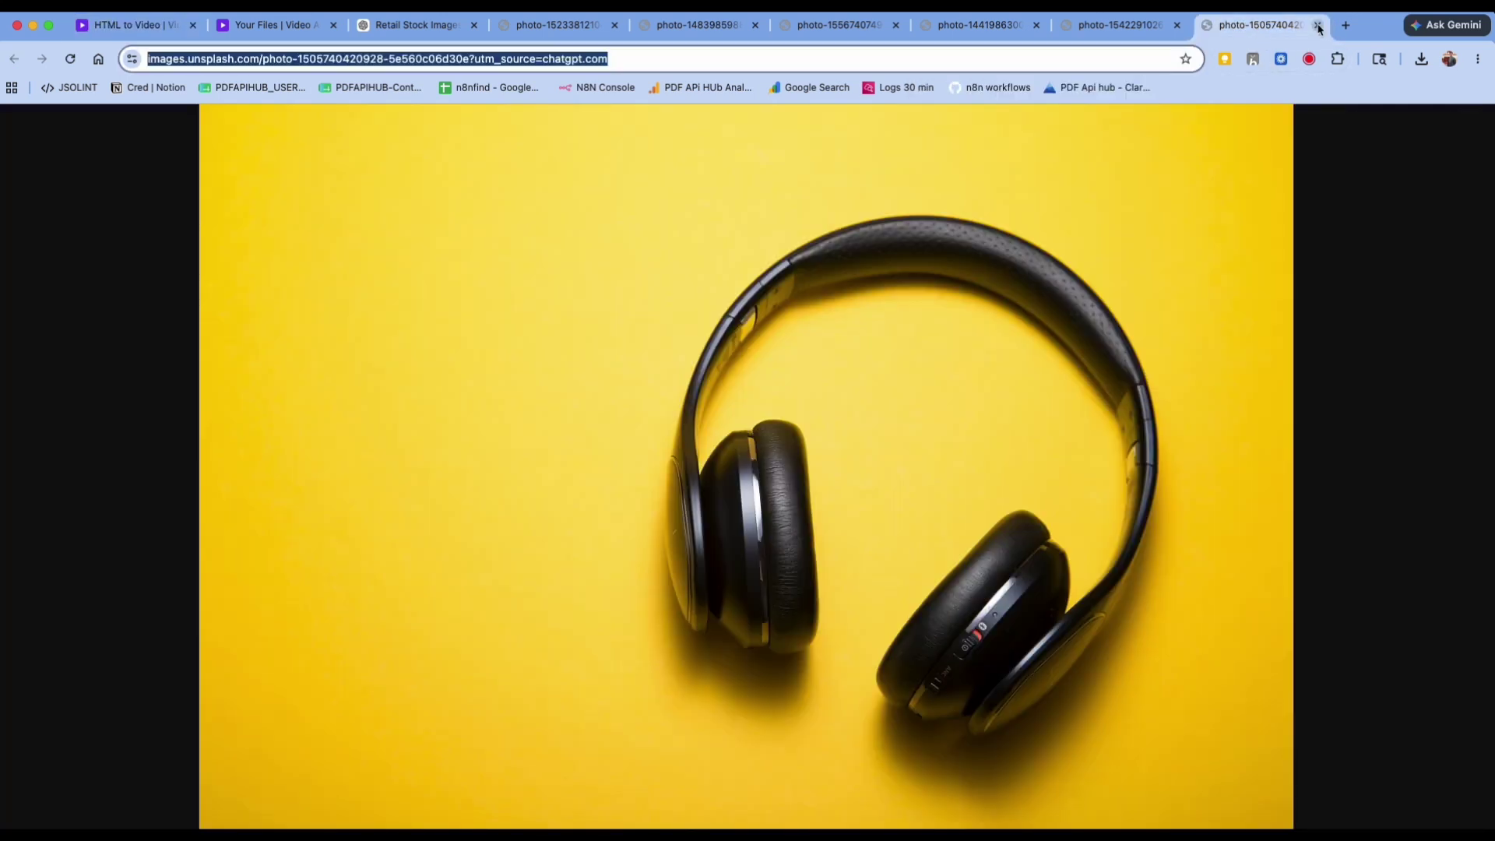
left_click(1317, 25)
left_click(1051, 58)
key("super+c")
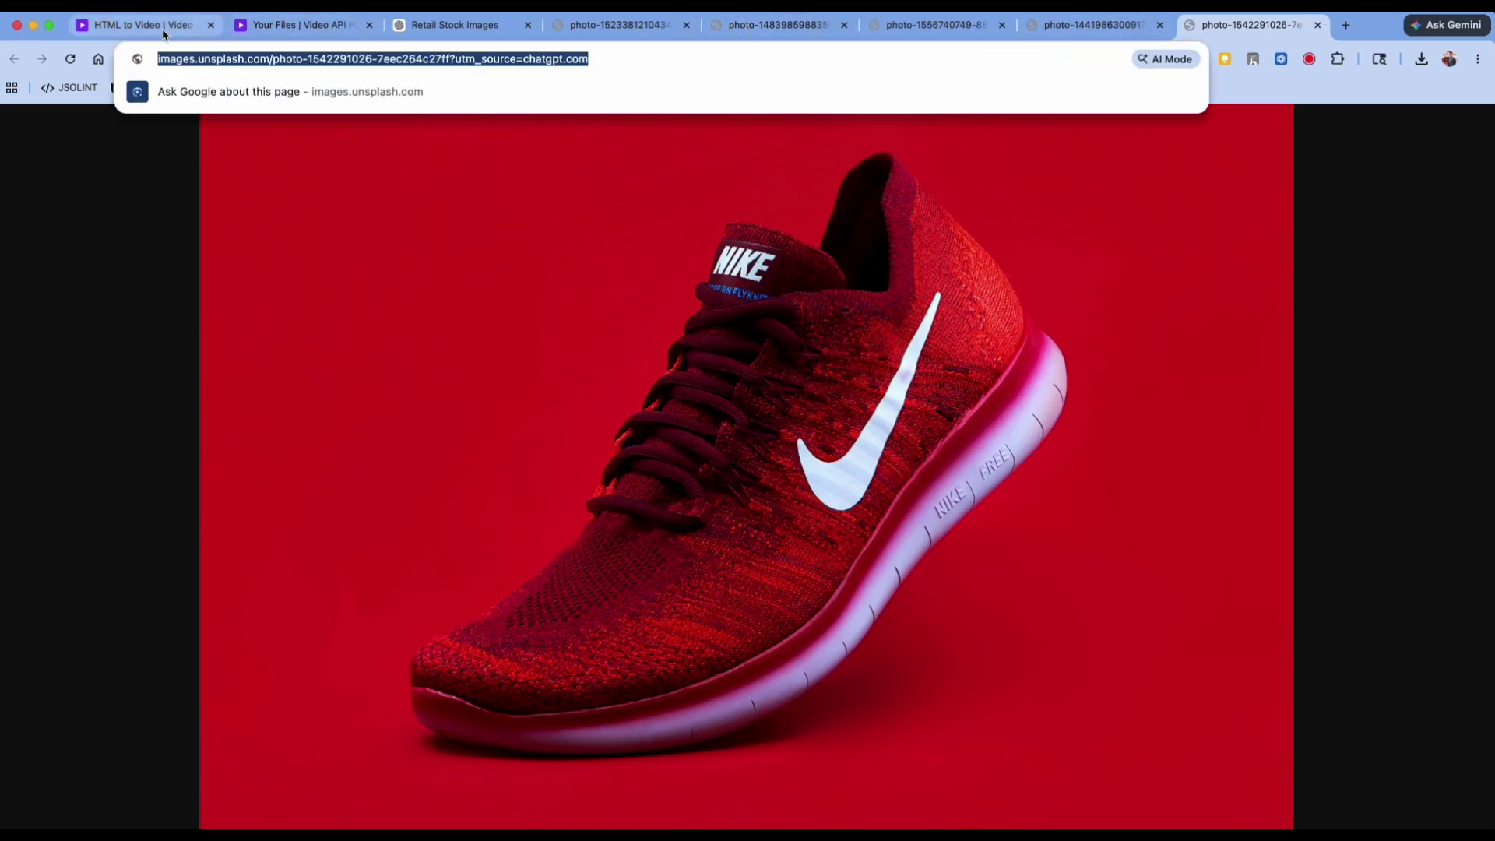
left_click(137, 25)
left_click_drag(231, 382, 667, 380)
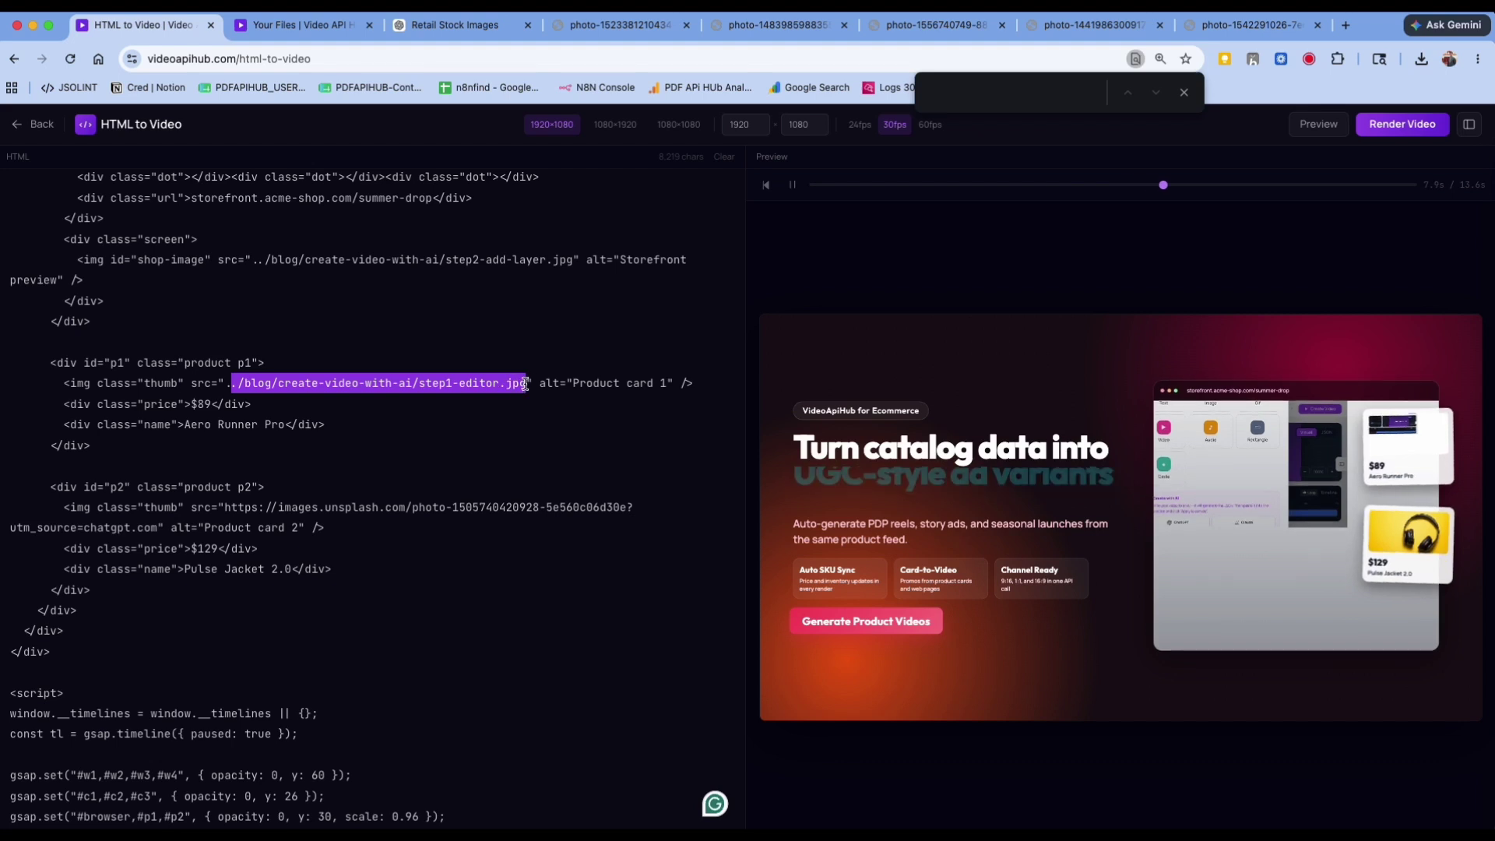
key("BackSpace")
key("super+v")
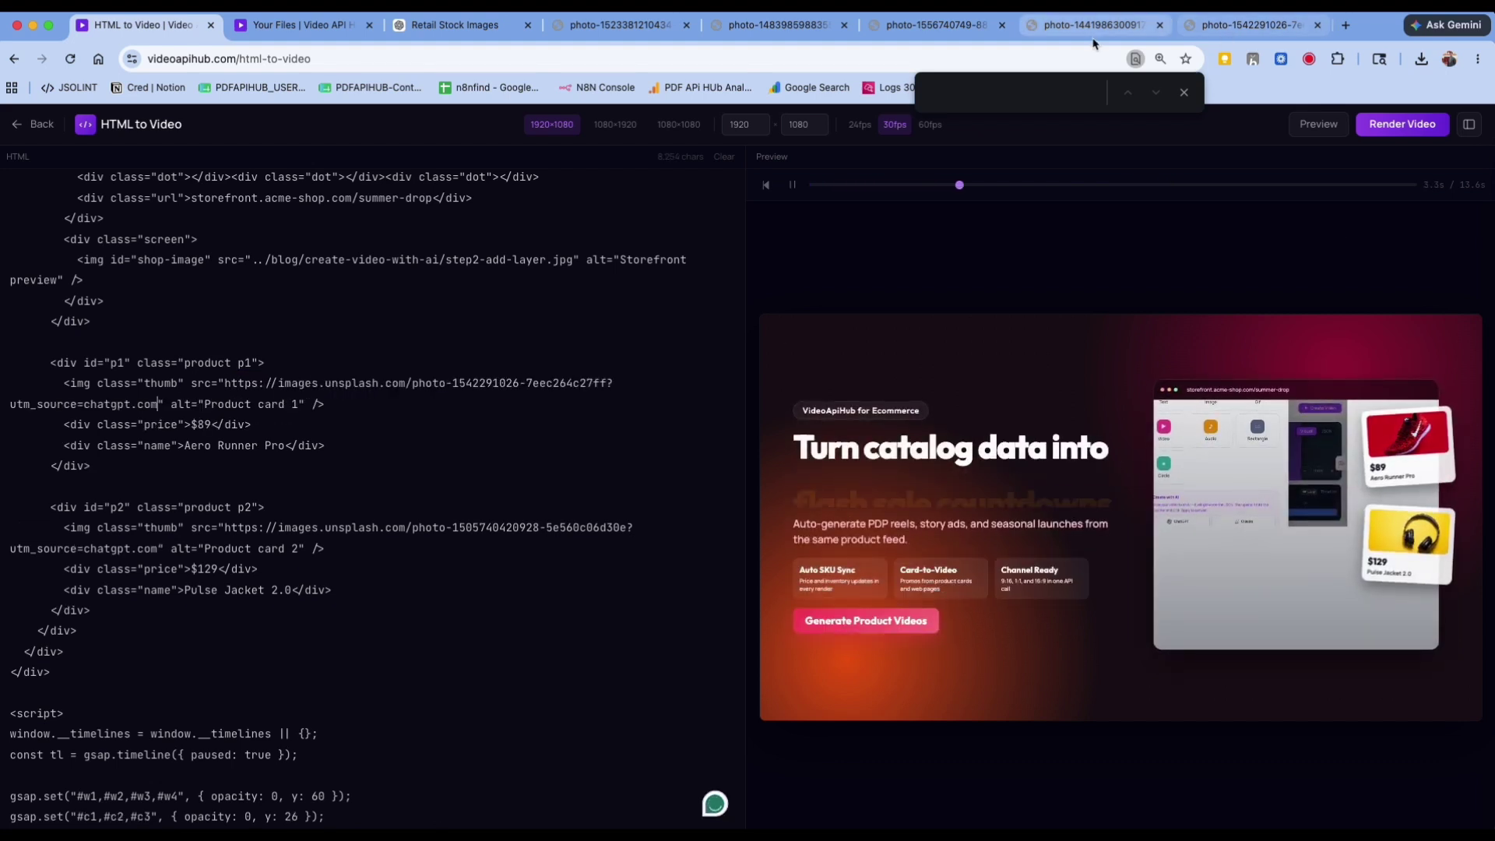
Close the sneaker image, compare the remaining hero images and copy the clothing store interior image's URL
left_click(1136, 28)
left_click(1321, 28)
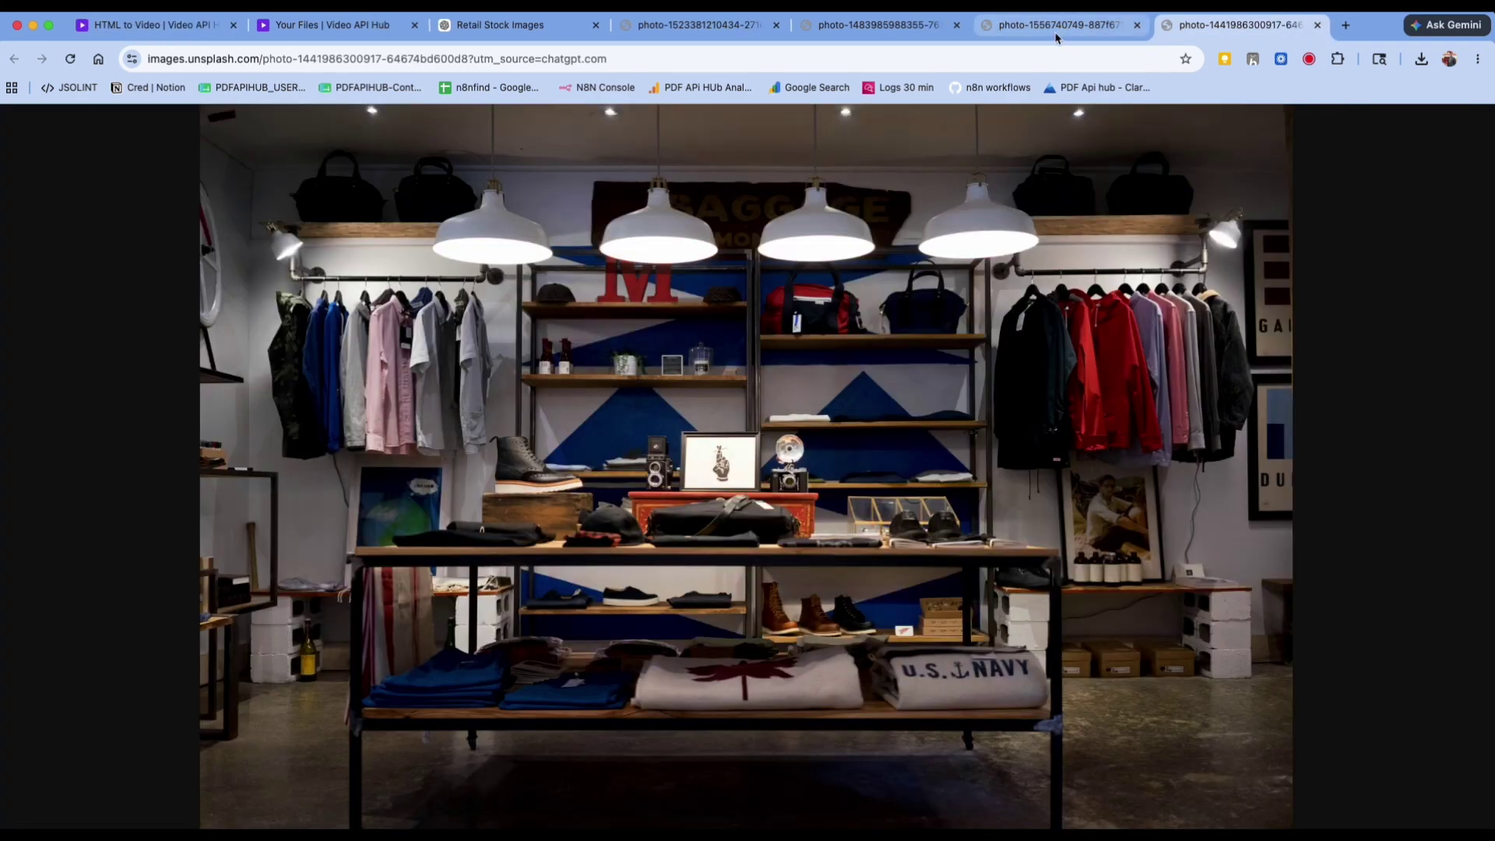
left_click(1057, 35)
left_click(1217, 36)
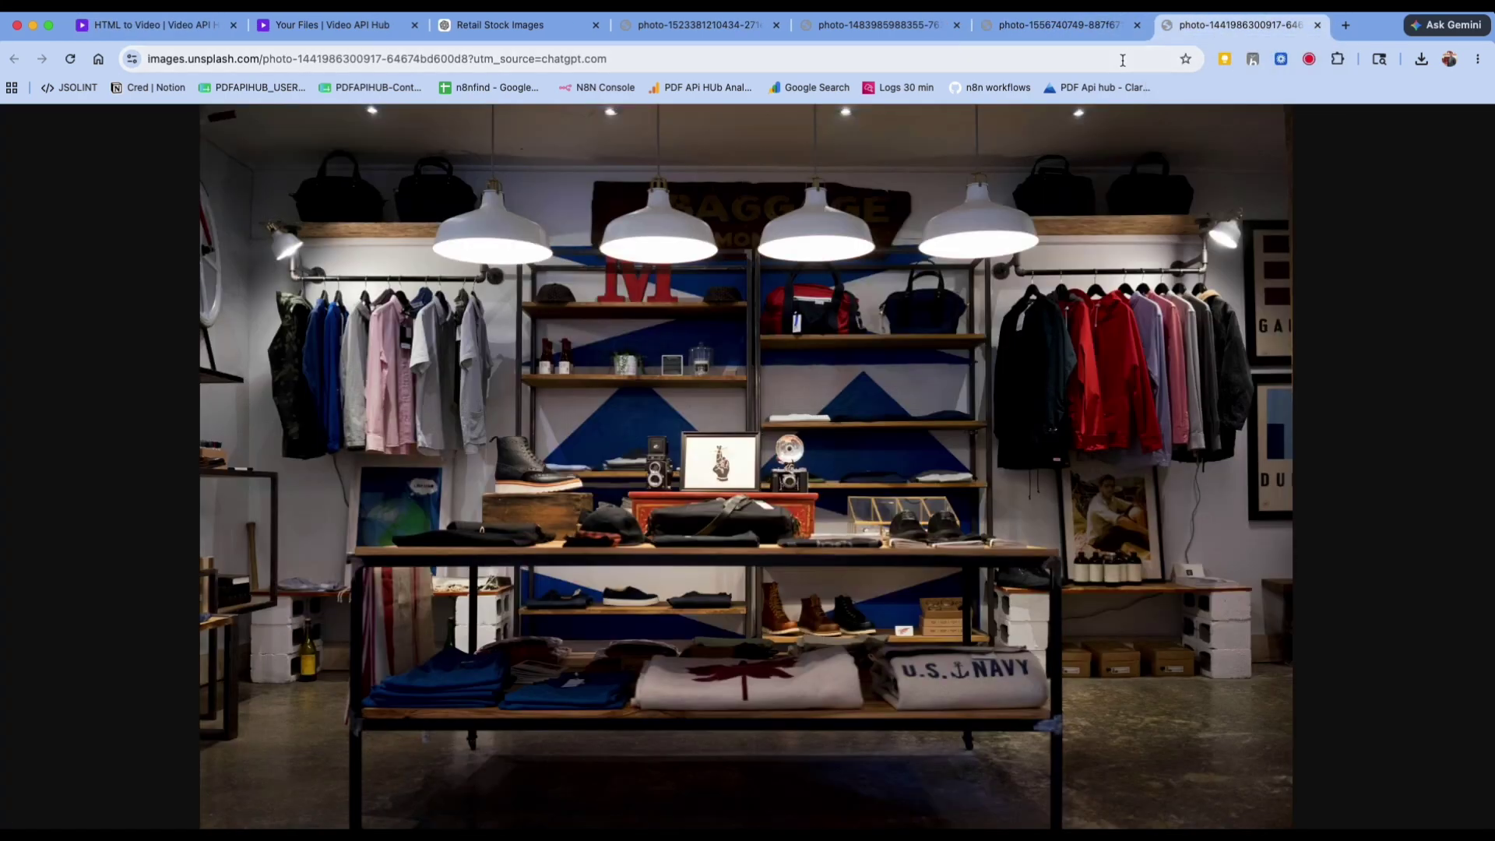
left_click(1098, 57)
key("super+c")
Replace the storefront preview image source in the HTML with the store interior URL, removing the stray dot before it
left_click(273, 24)
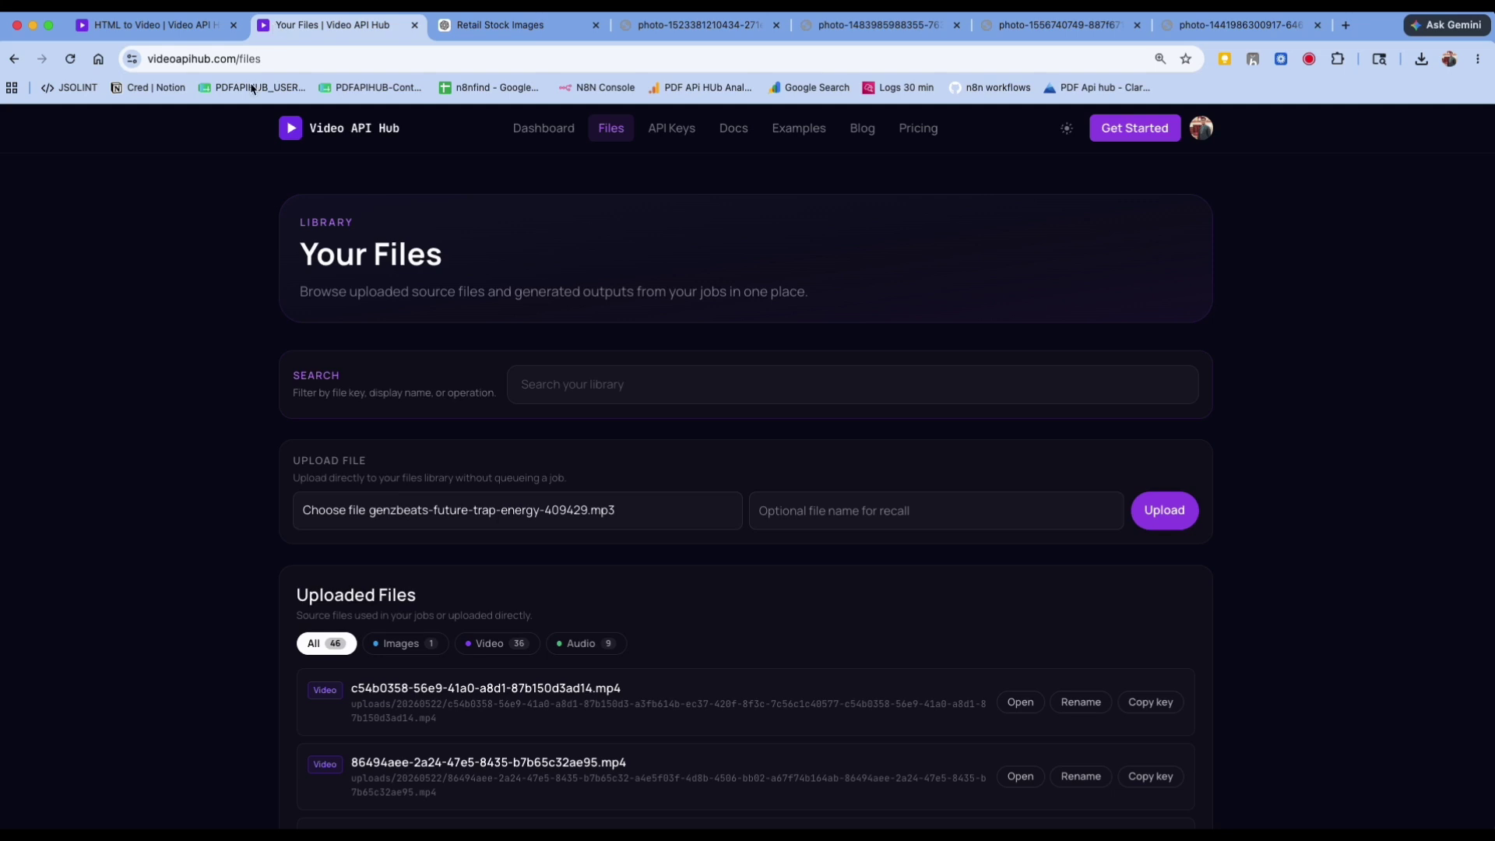
left_click(179, 32)
scroll(474, 341, "up", 2)
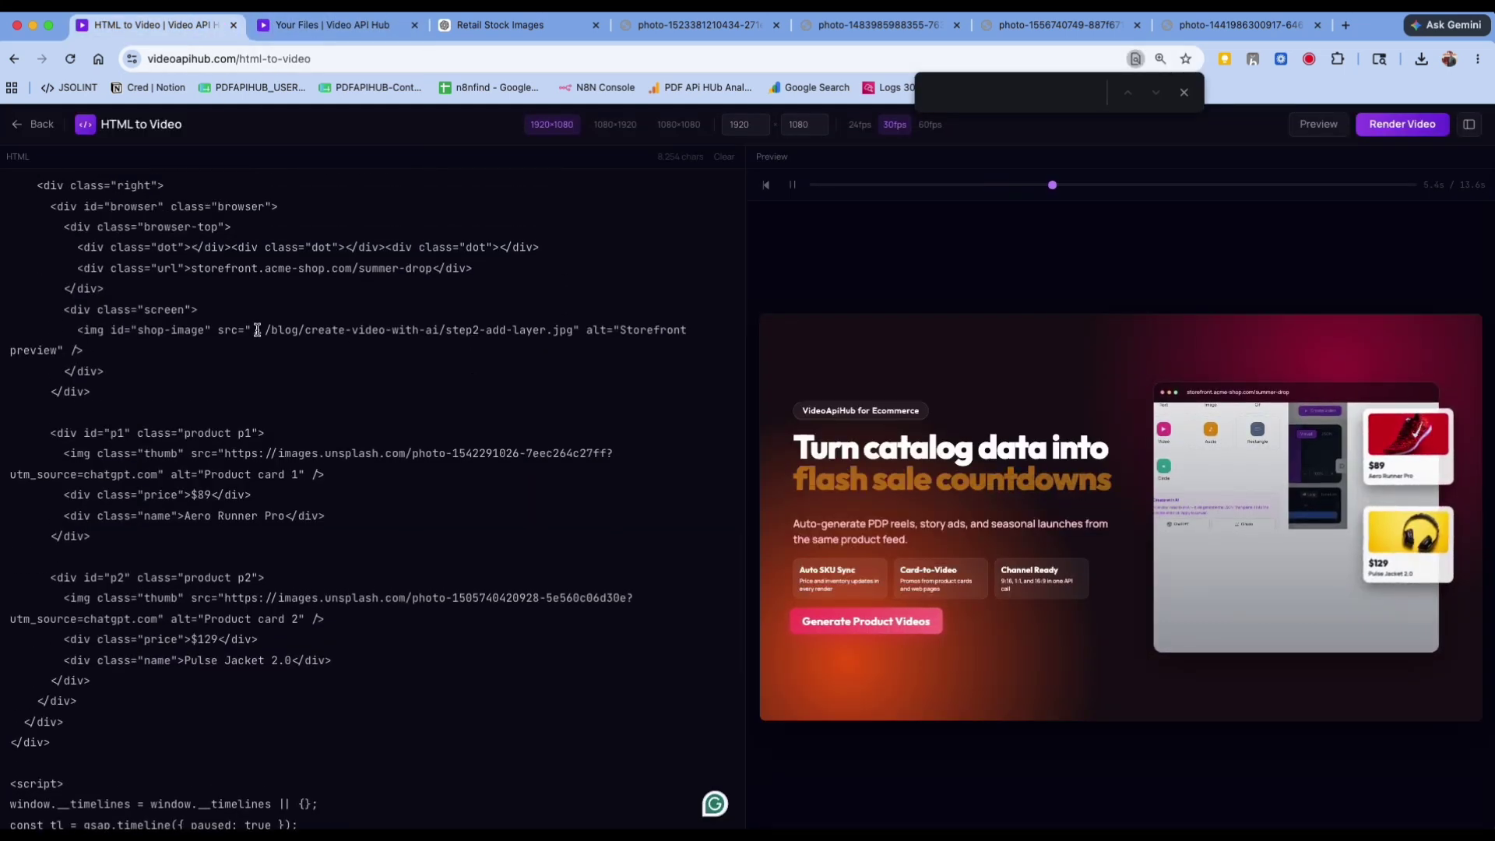
left_click_drag(257, 329, 570, 333)
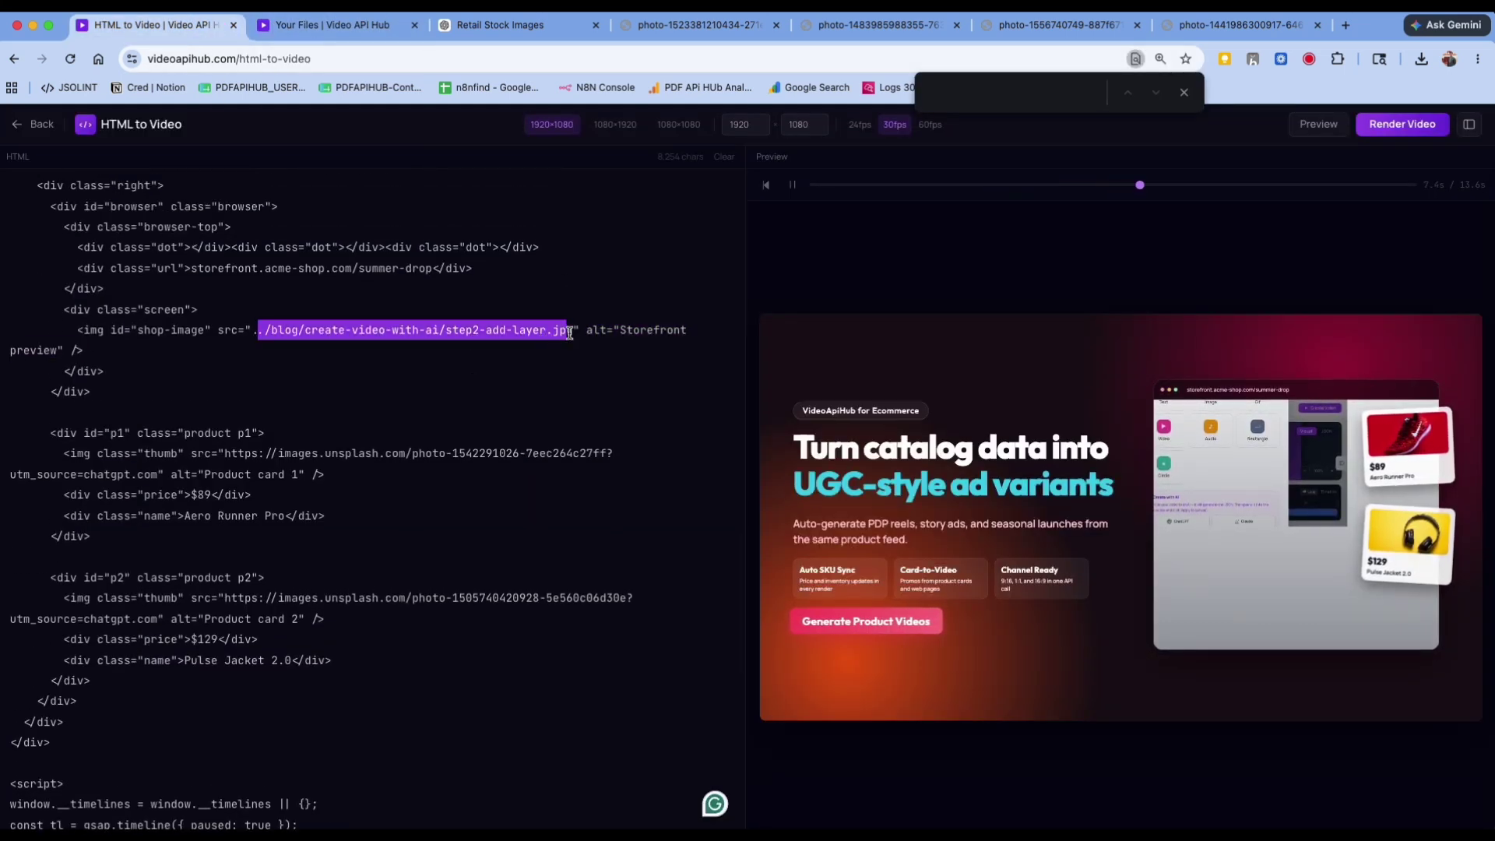
key("super+v")
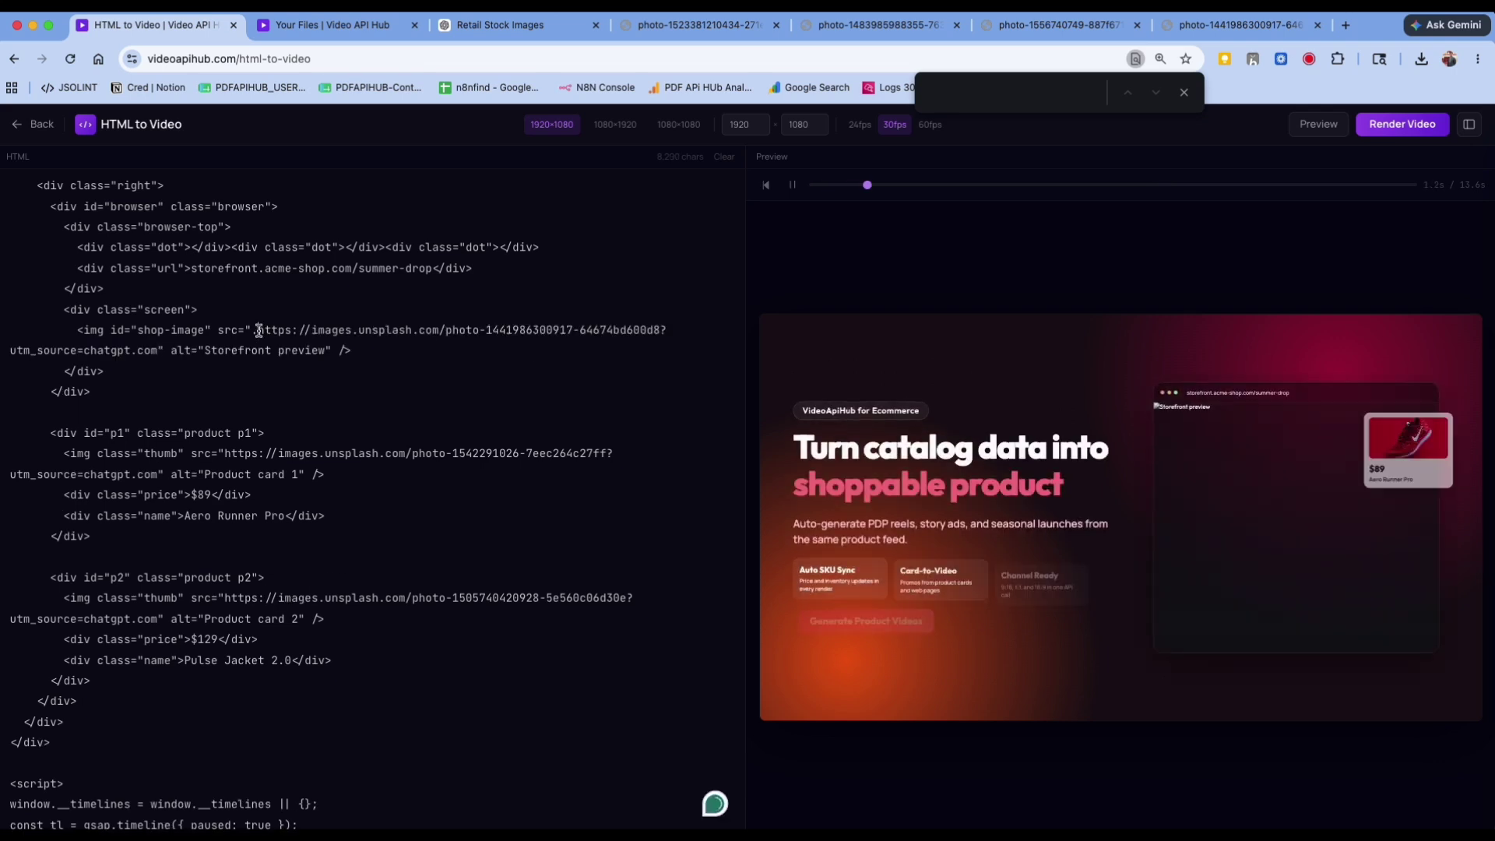
left_click(260, 331)
key("BackSpace")
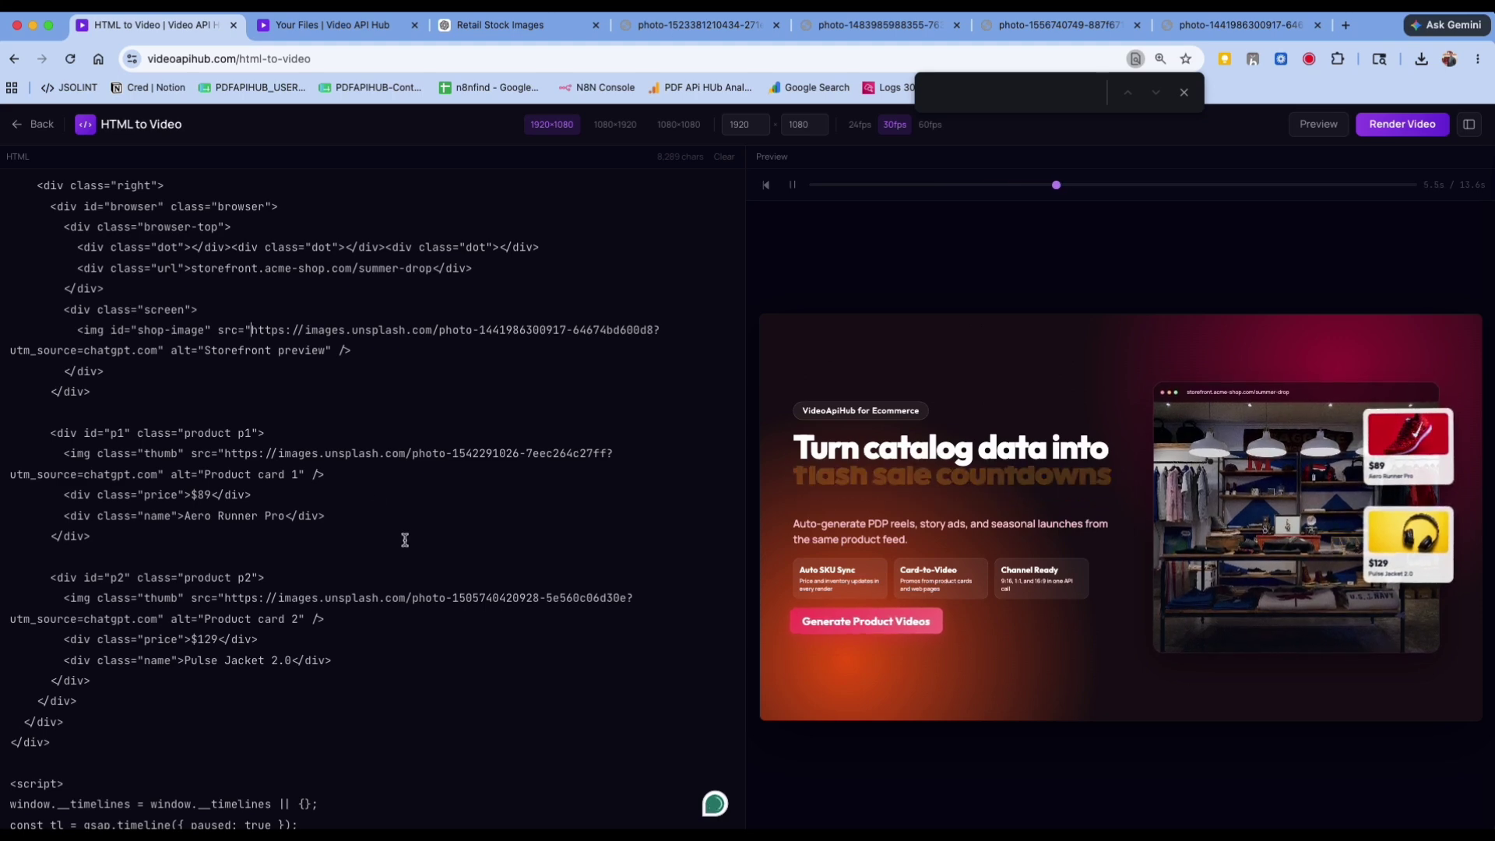
Copy the complete HTML and ask ChatGPT to add an outro saying "shop now at shopme.com sale lasts till 25th may"
scroll(405, 541, "down", 3)
scroll(409, 549, "down", 3)
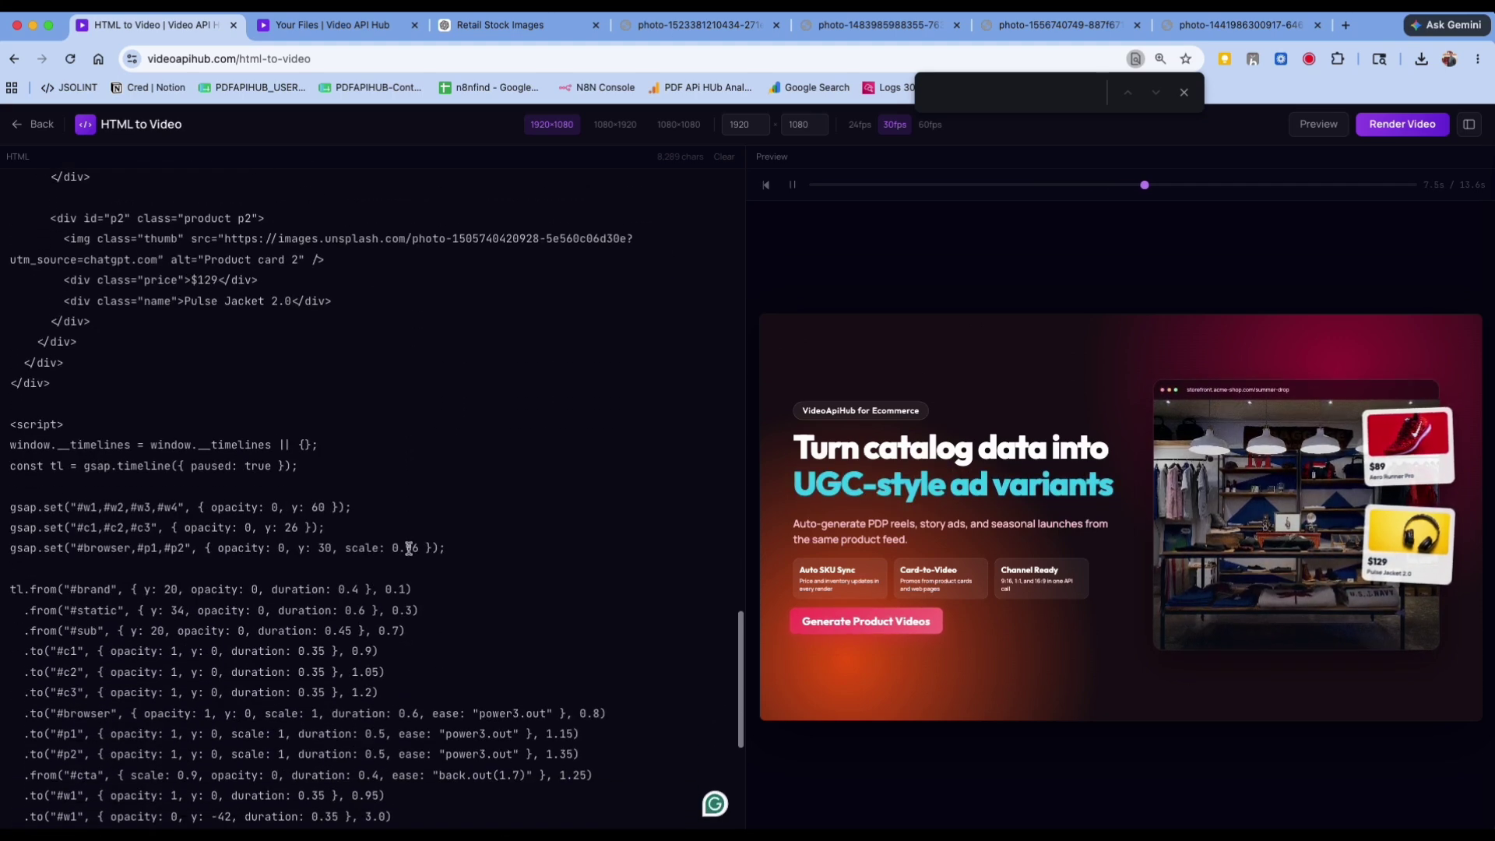
scroll(476, 465, "down", 7)
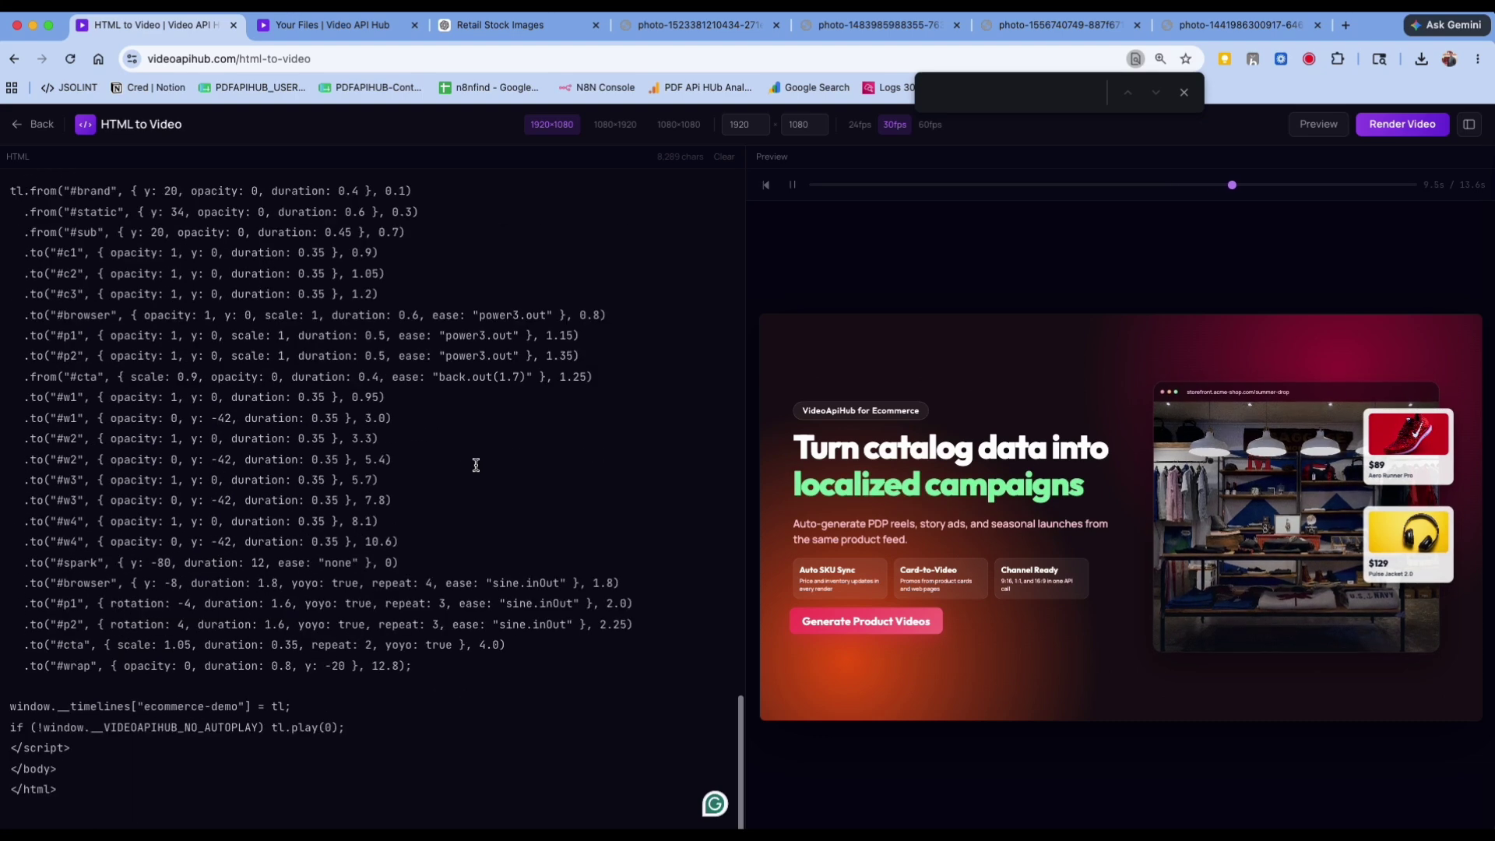
left_click(476, 465)
key("super+a")
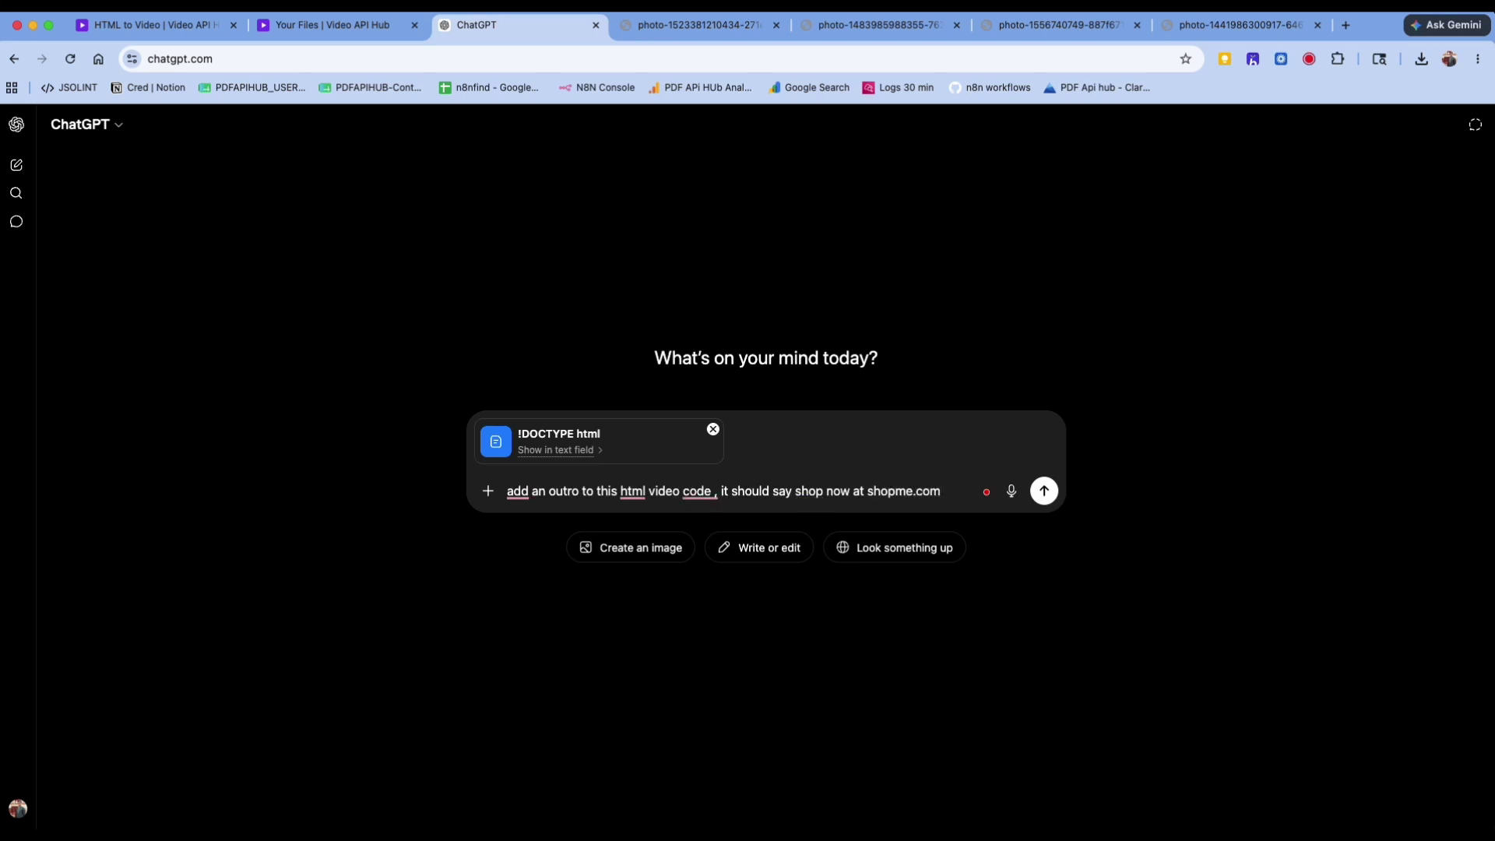
type("lasts till 25th may")
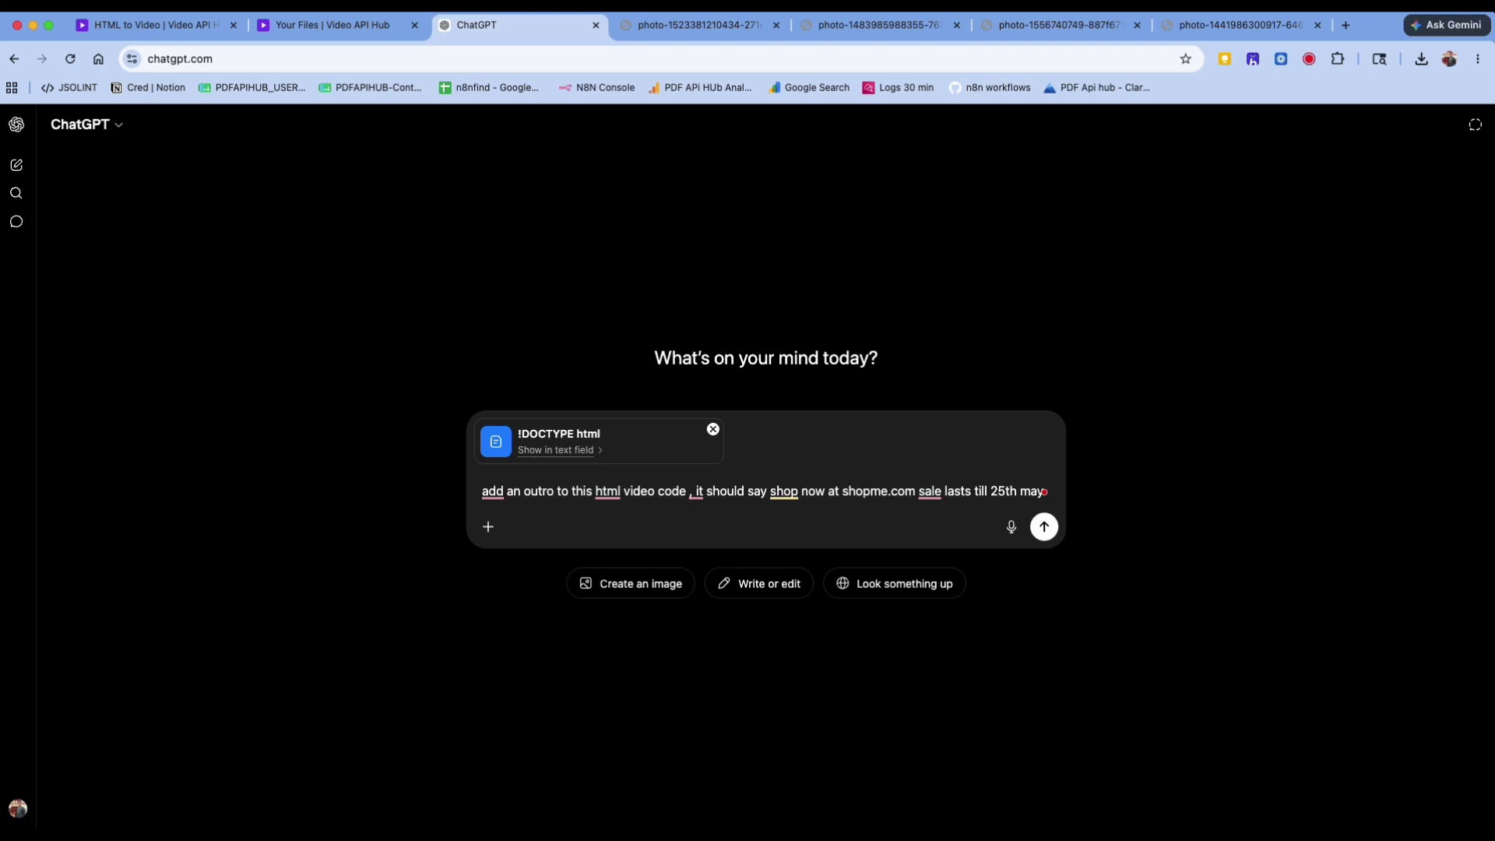
key("Return")
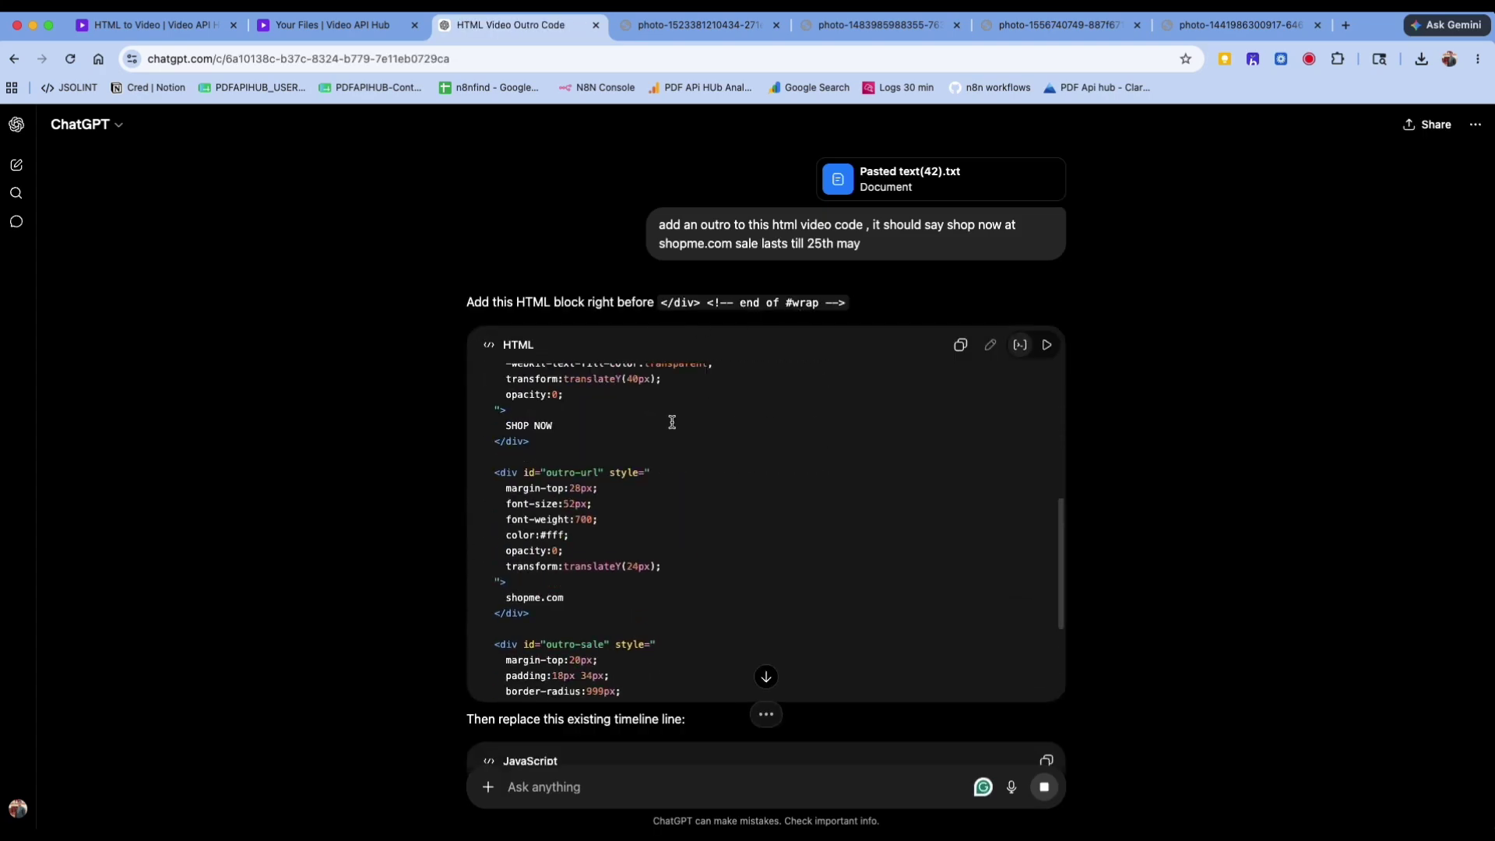
Review the suggested outro snippets and ask ChatGPT to "just give me full working html"
scroll(701, 413, "down", 10)
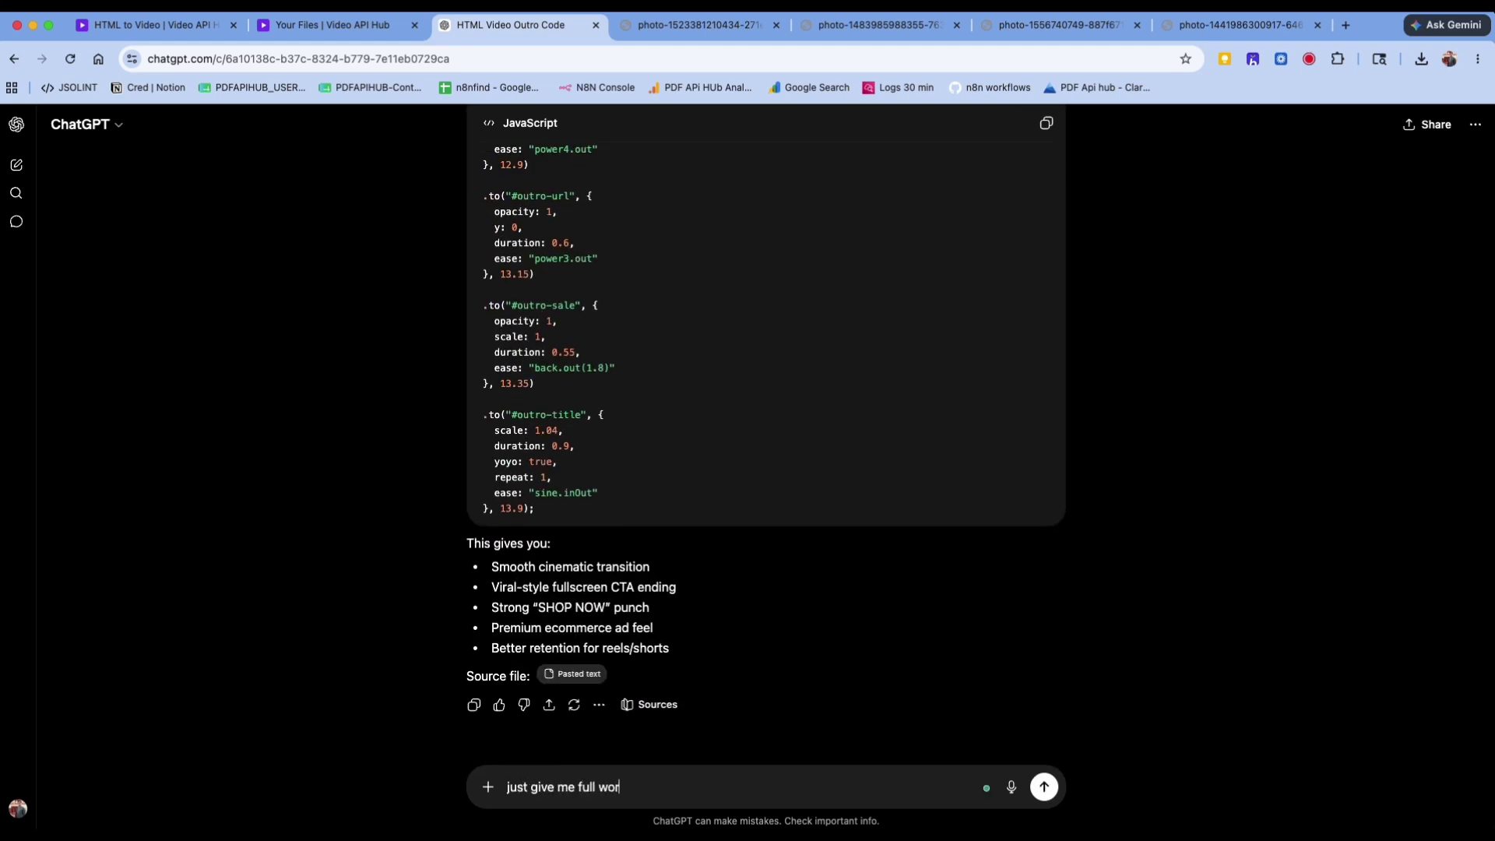
key("Return")
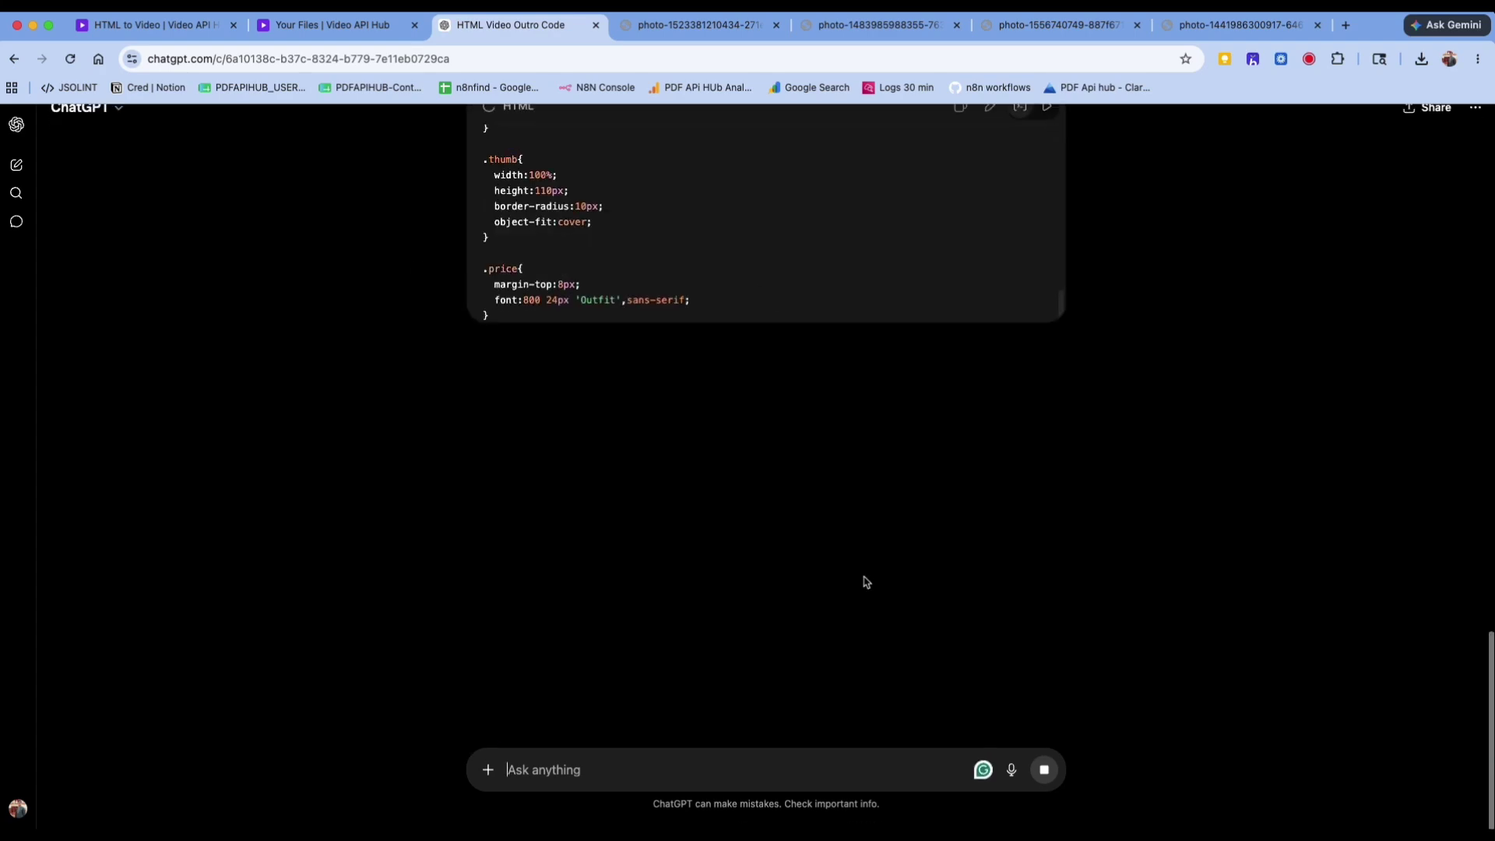
scroll(891, 399, "up", 10)
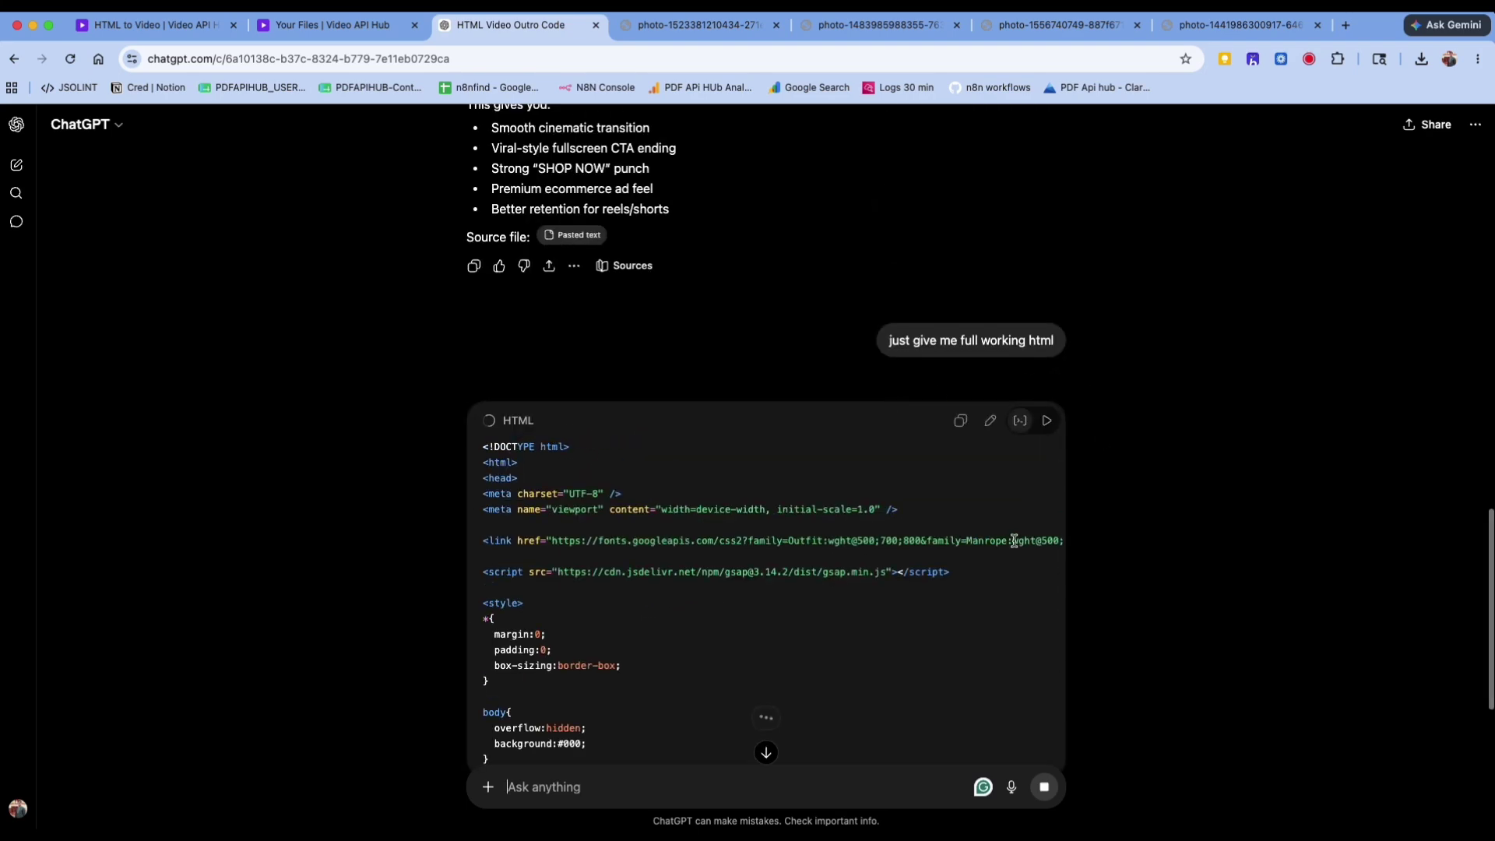
left_click(132, 25)
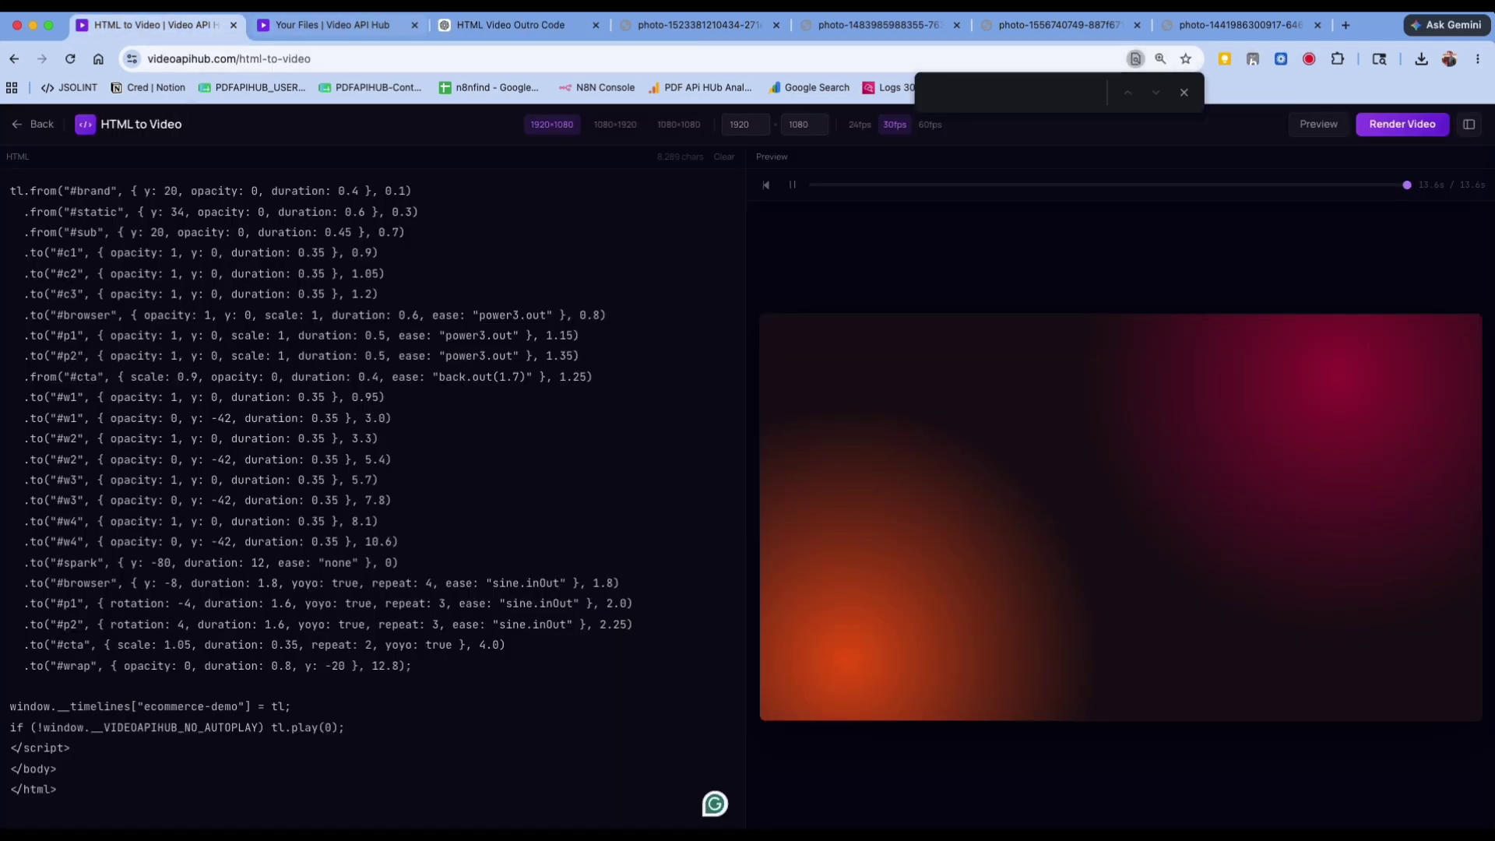
left_click(479, 27)
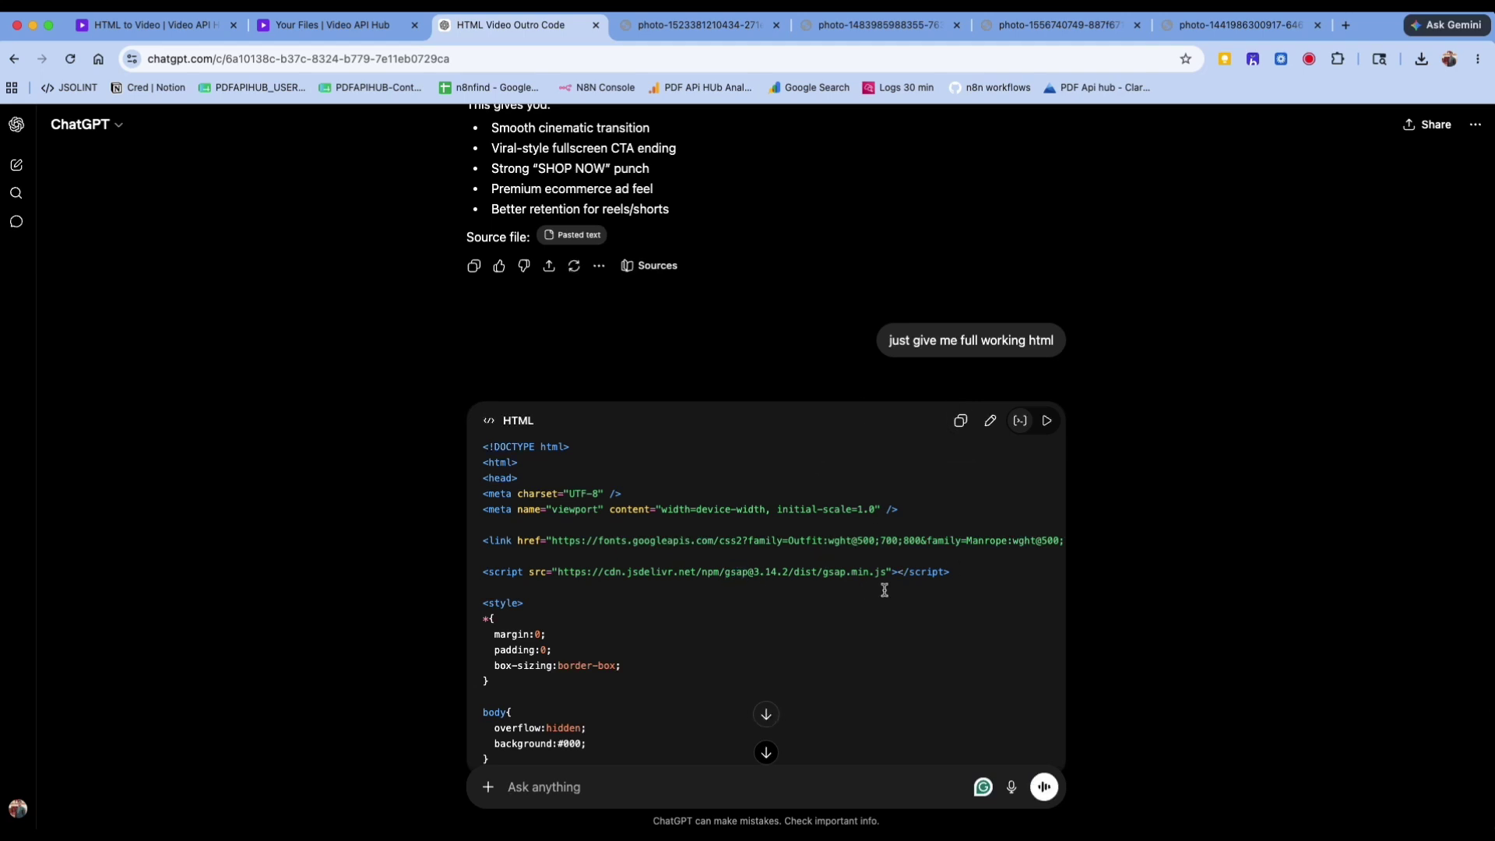
Replace all the code in the HTML to Video editor with ChatGPT's full HTML and return to its beginning
key("ctrl+shift+Tab")
key("ctrl+shift+Tab")
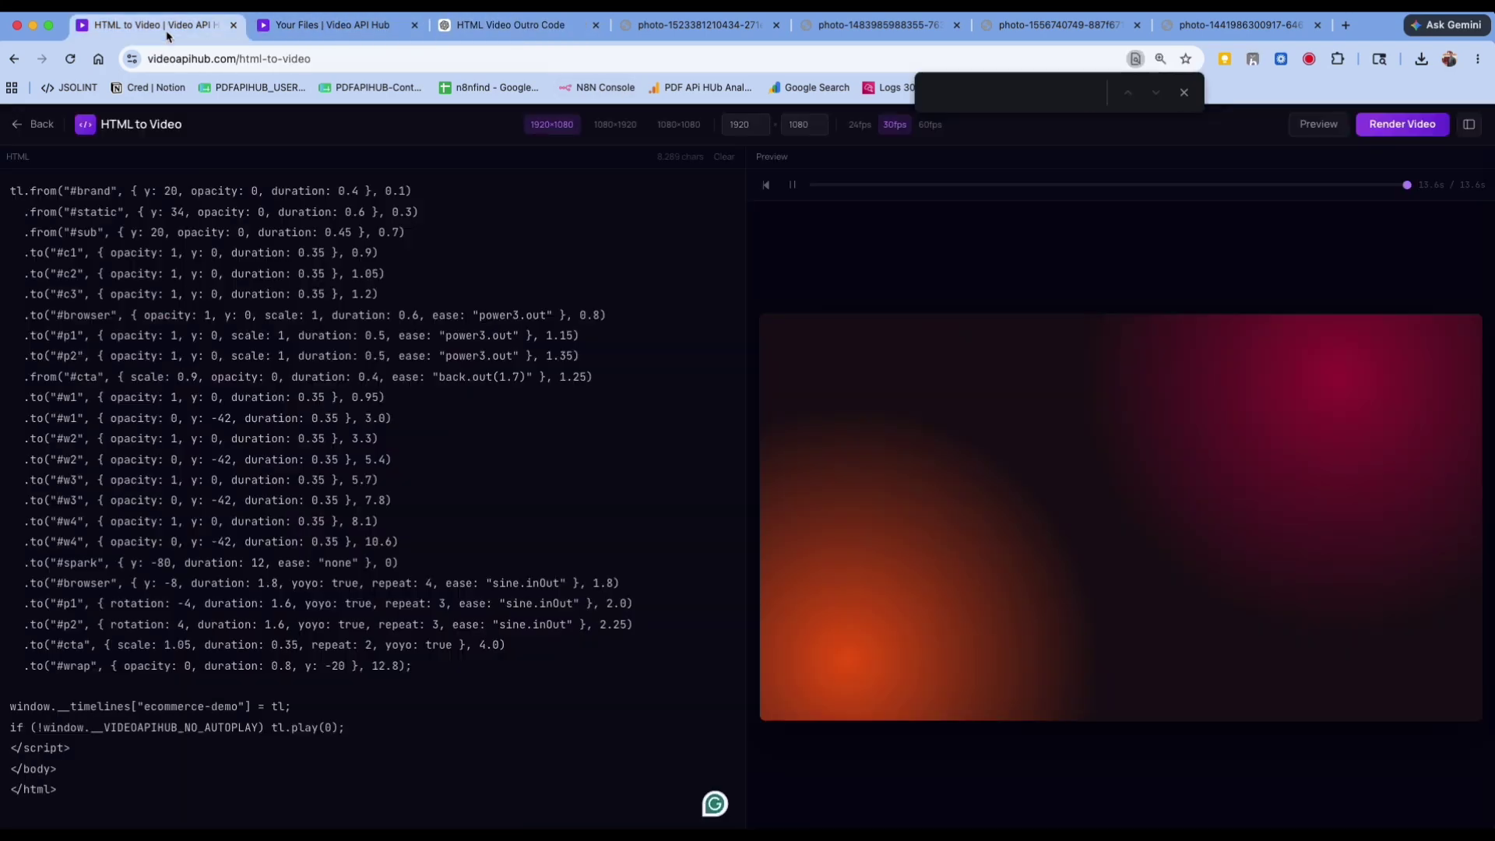
key("ctrl+a")
key("ctrl+v")
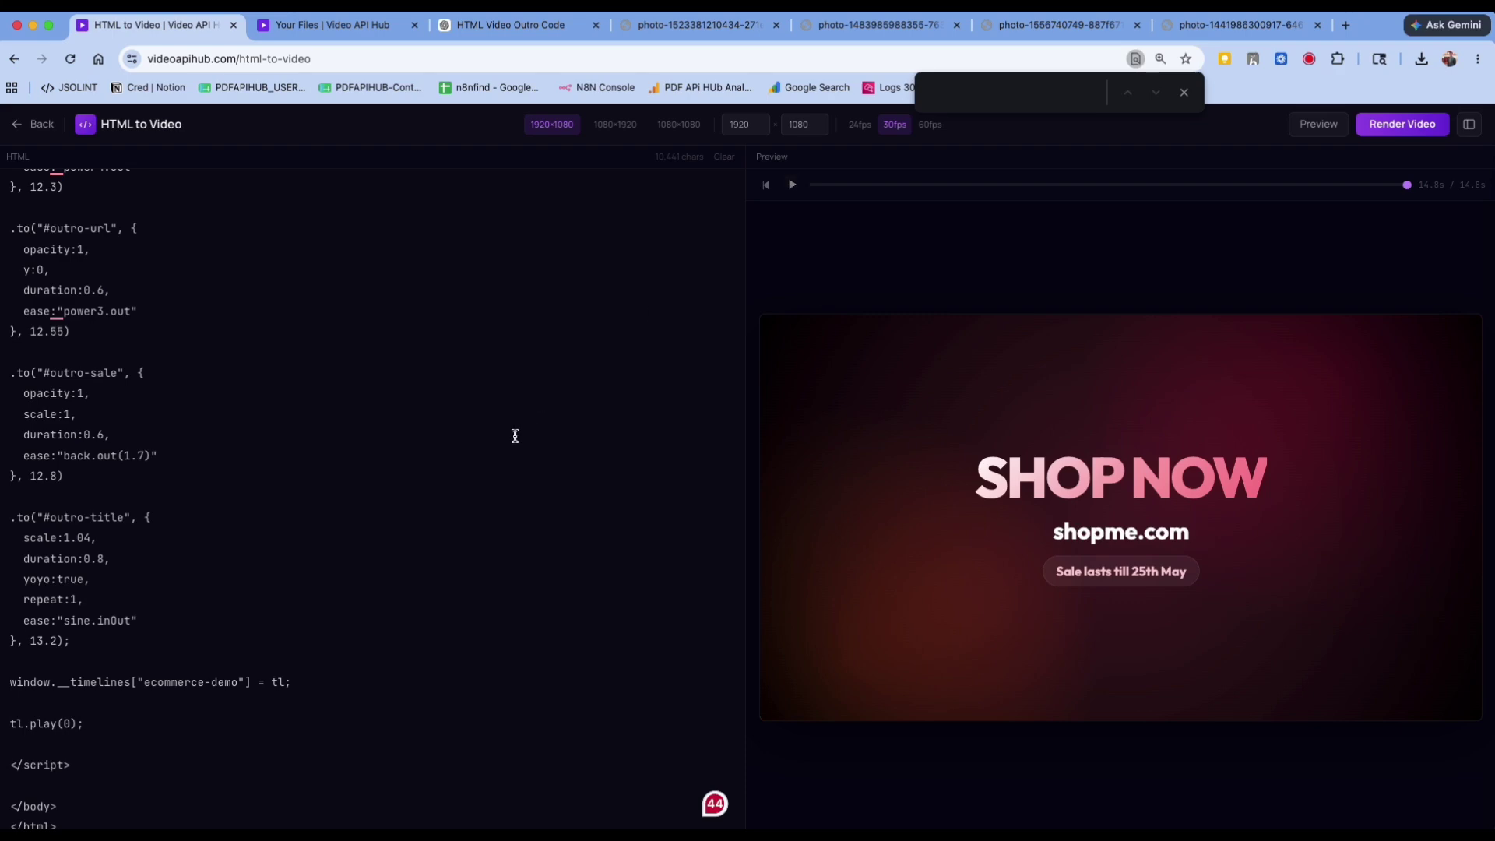
key("ctrl+a")
left_click(264, 424)
scroll(264, 422, "up", 10)
scroll(264, 421, "up", 20)
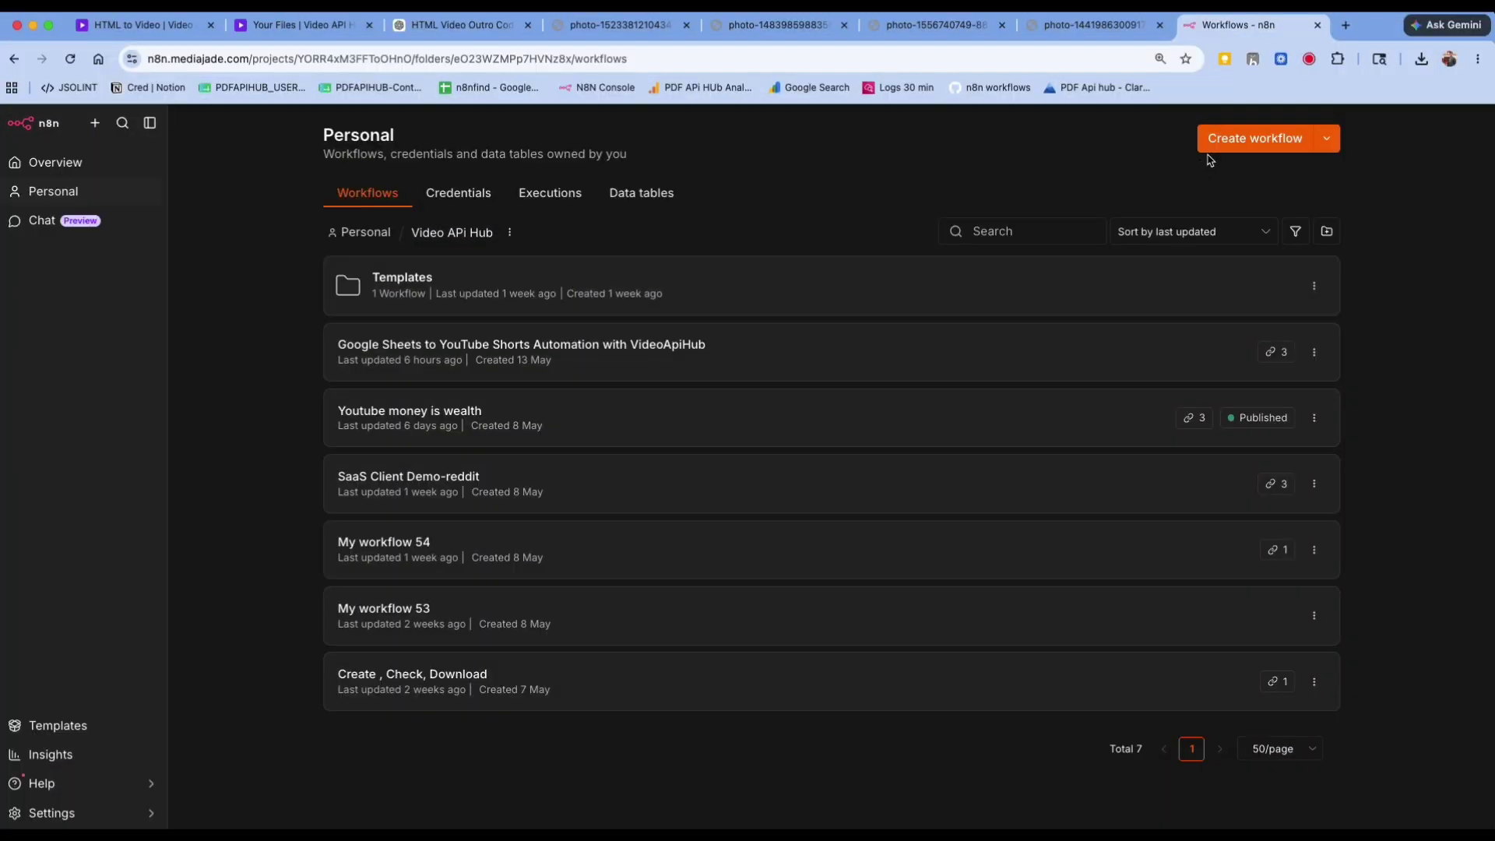
In n8n, create a new workflow in the Video APi Hub folder and start it with a manual trigger
left_click(1219, 149)
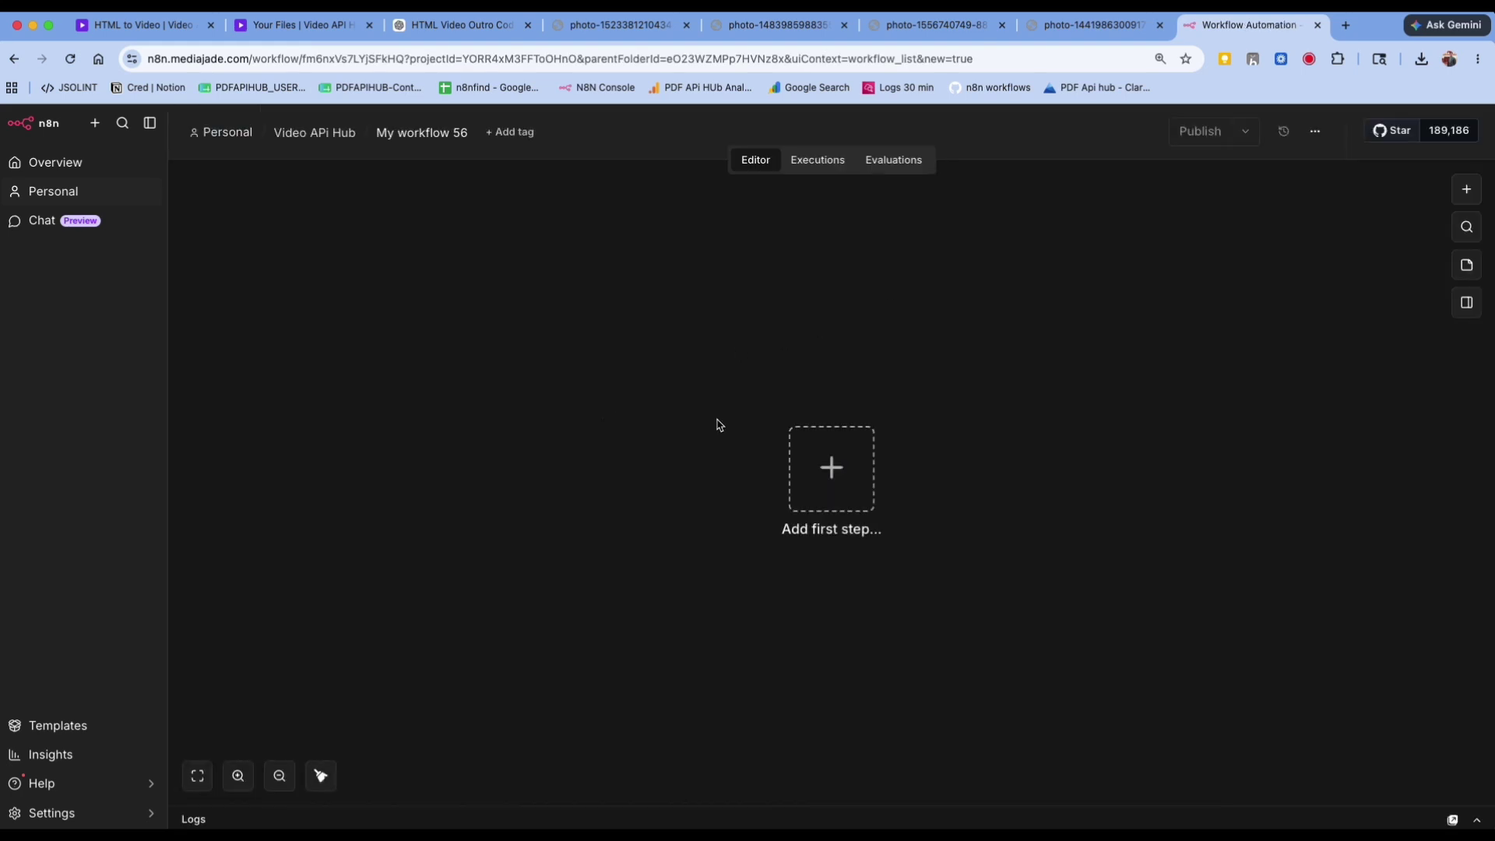
left_click(829, 467)
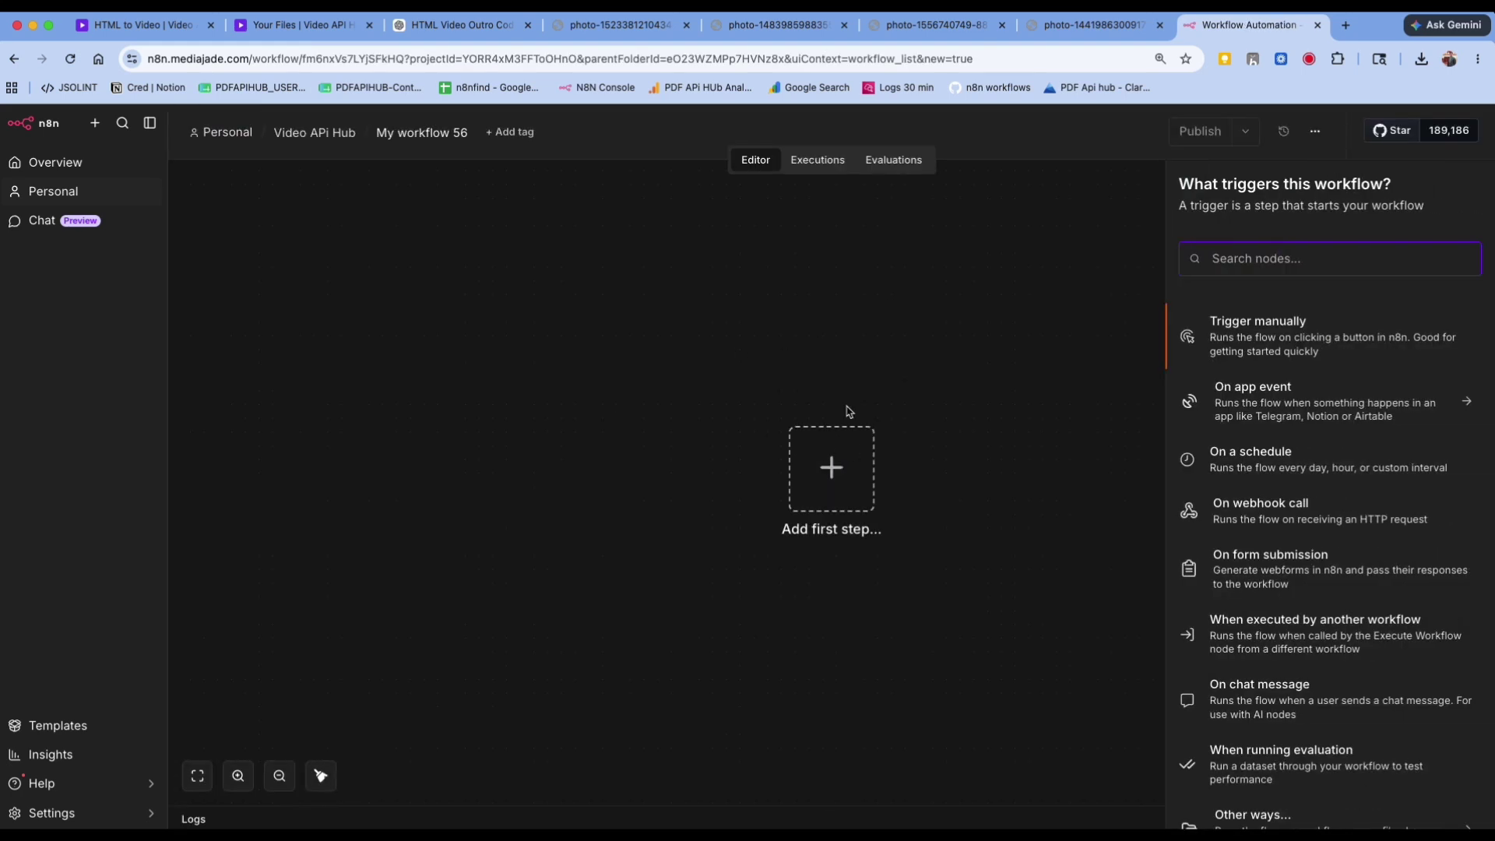
left_click(1324, 343)
Add the Video Api Hub action "Create a video from an HTML composition" after the manual trigger
left_click(927, 480)
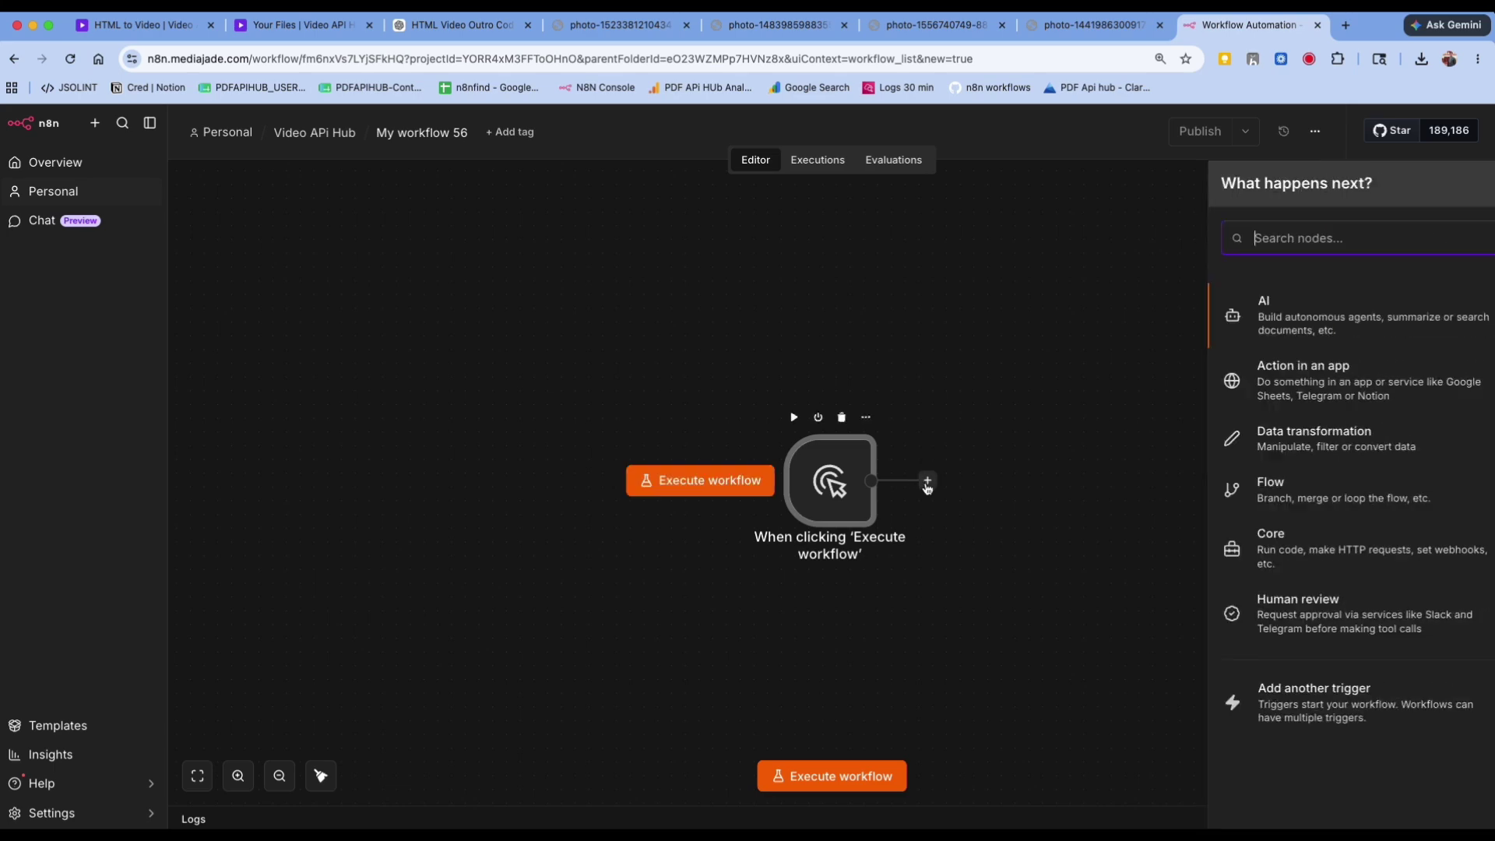
type("video ap")
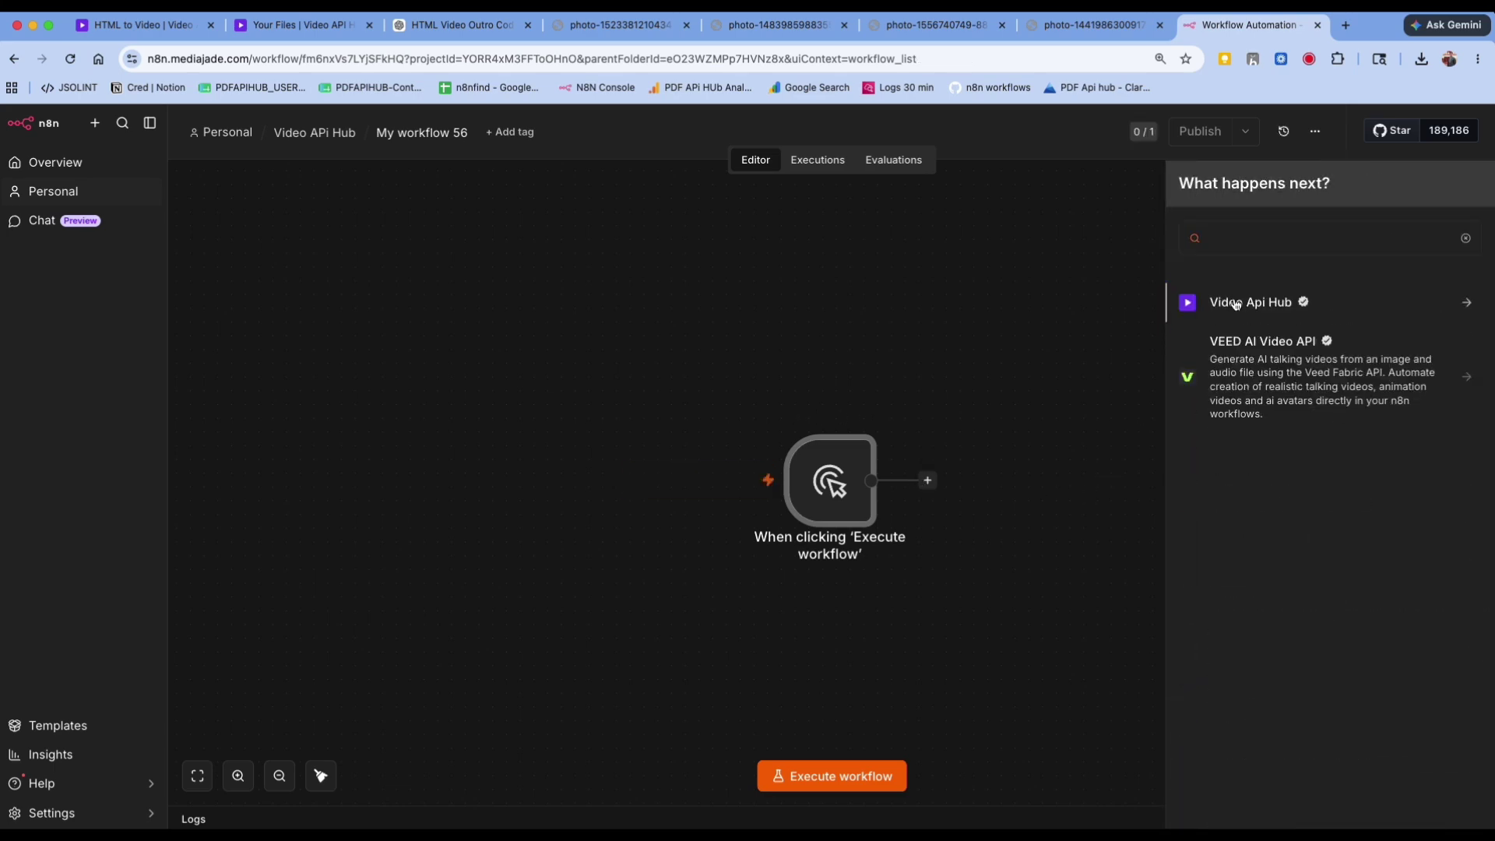
left_click(1236, 304)
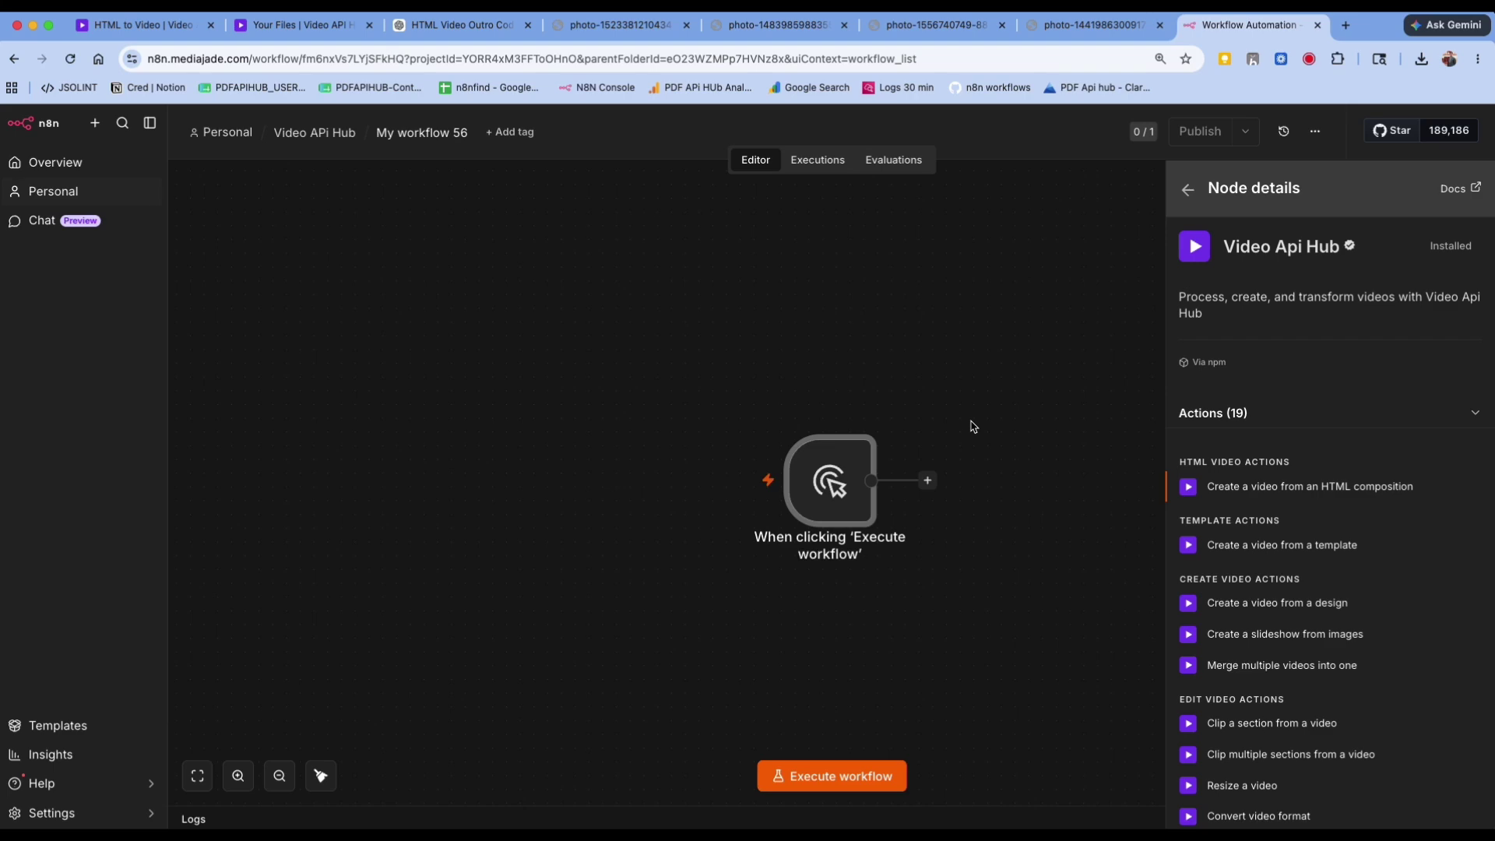
left_click(1251, 488)
Copy the full HTML from the HTML to Video editor into the HTML parameter of the n8n video node
left_click(129, 25)
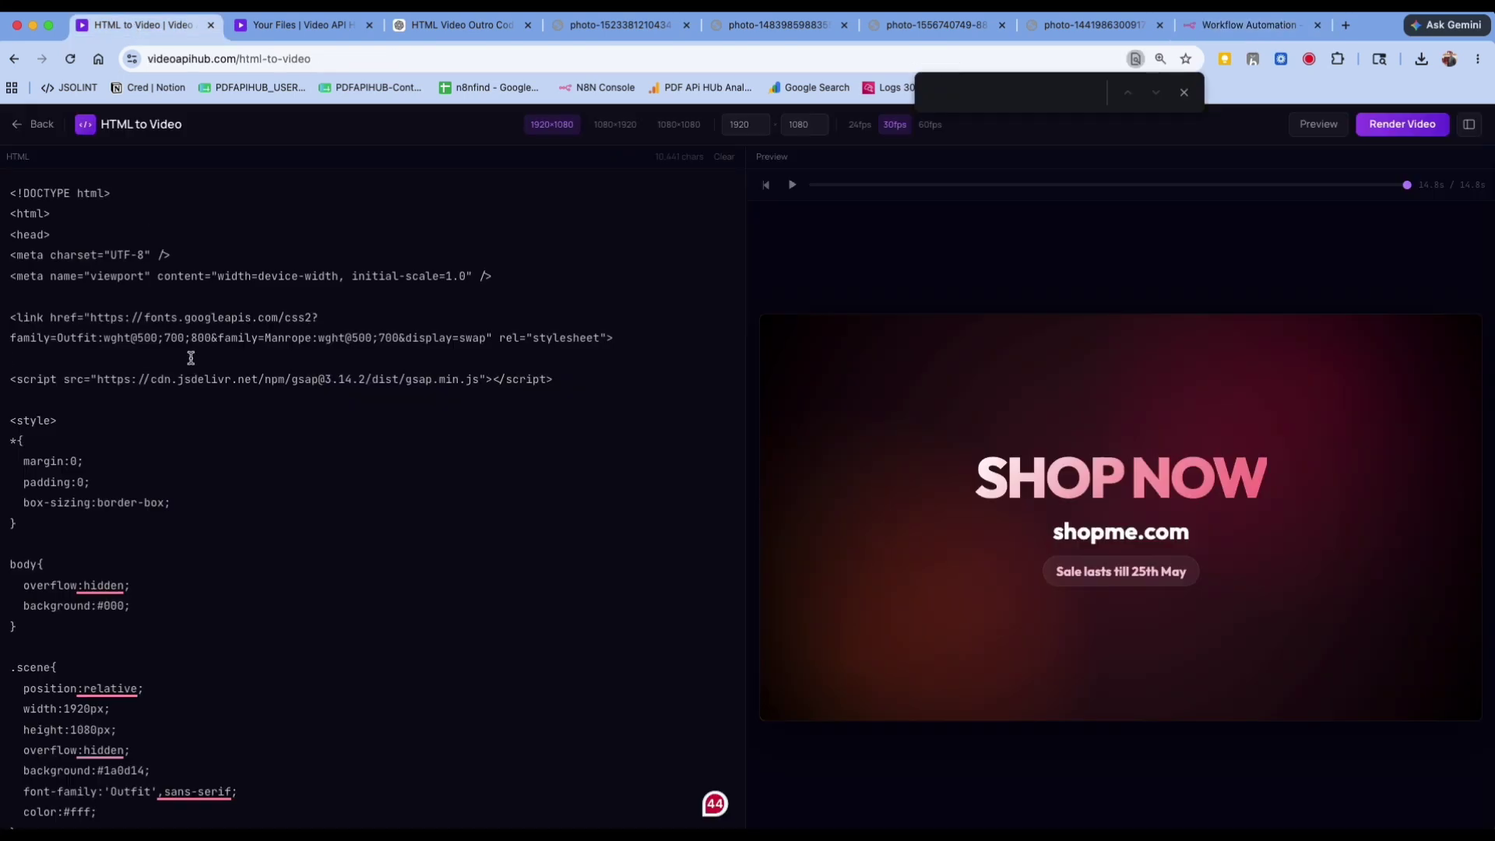
key("super+a")
key("super+c")
left_click(1246, 25)
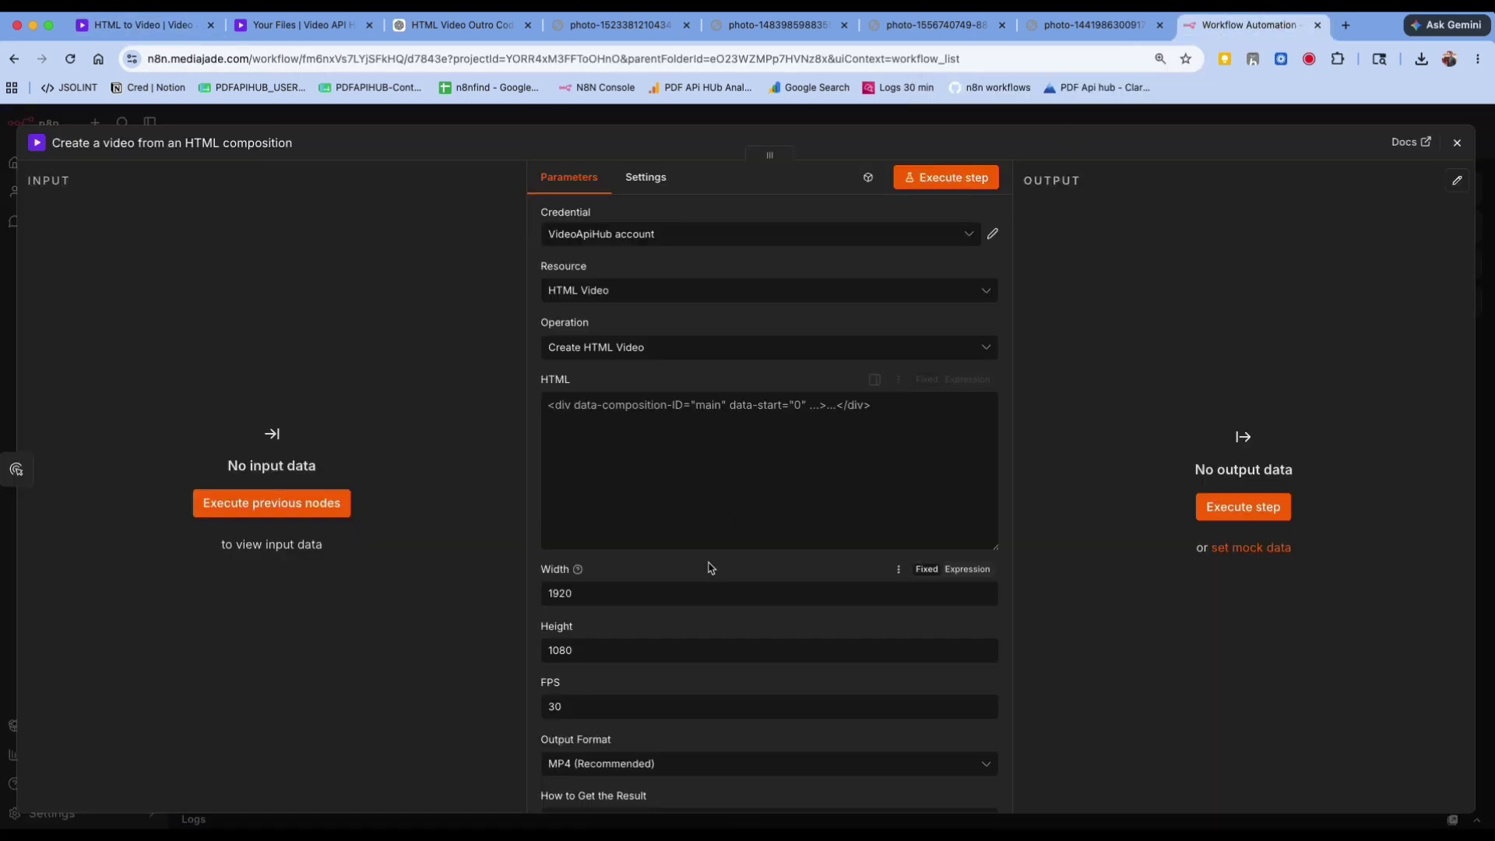
left_click(709, 482)
key("super+a")
key("super+v")
scroll(792, 486, "down", 5)
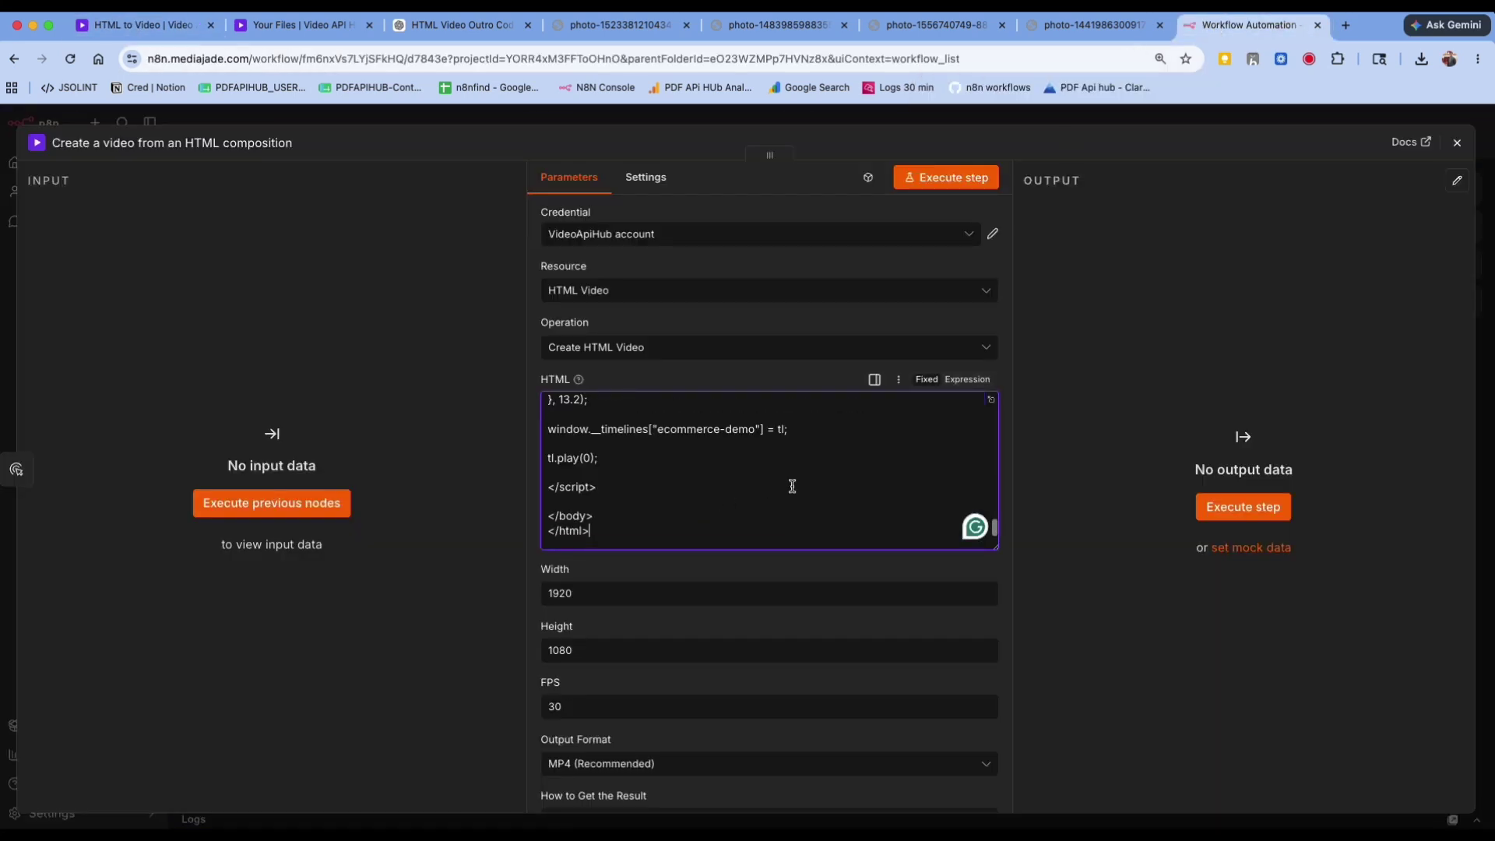
Check the video node's size, frame rate and output settings, and execute the node
scroll(773, 566, "up", 2)
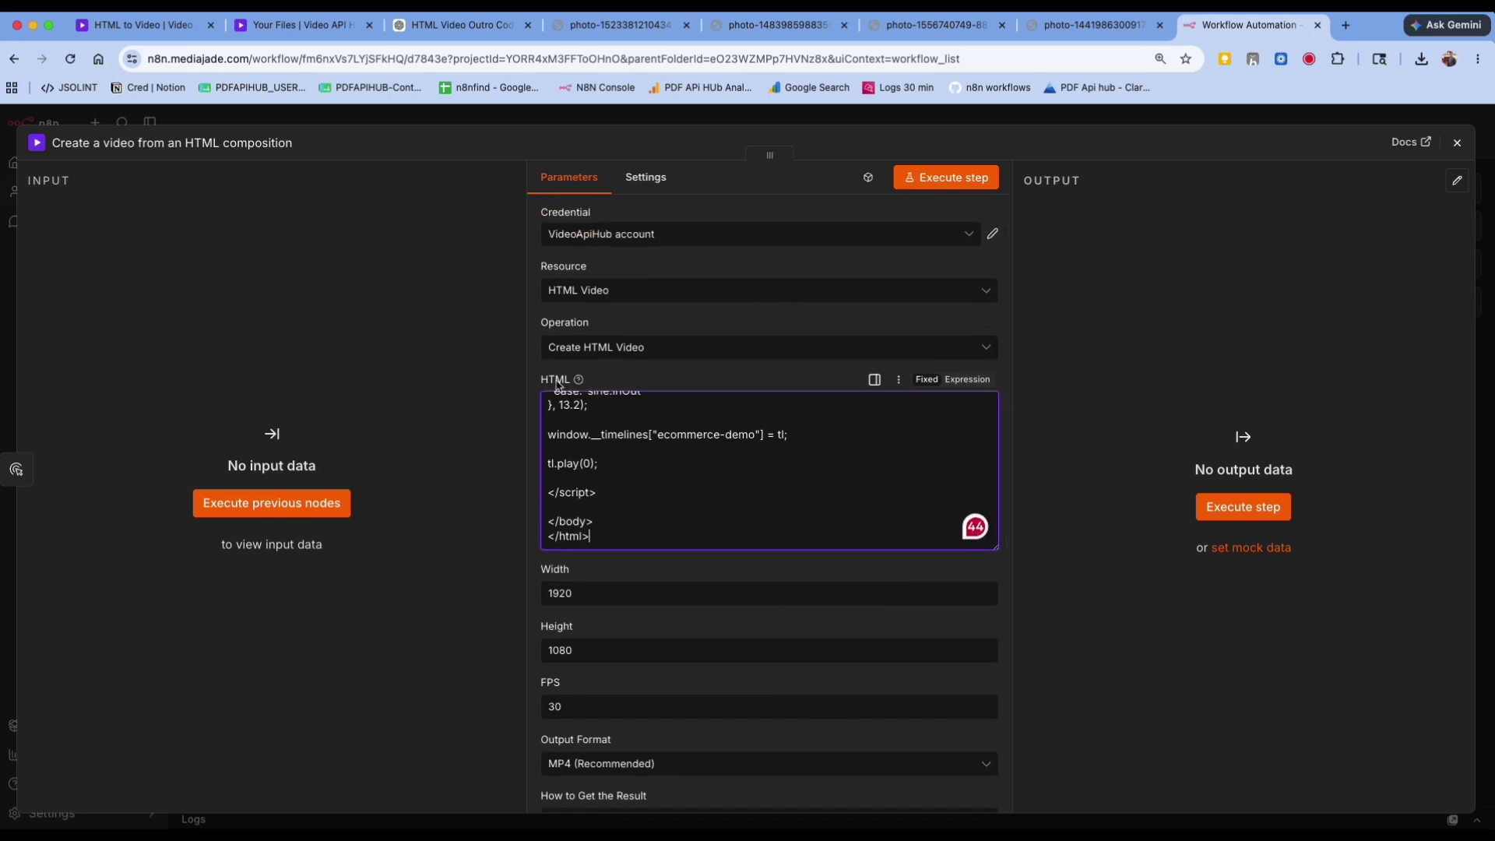
scroll(604, 577, "down", 5)
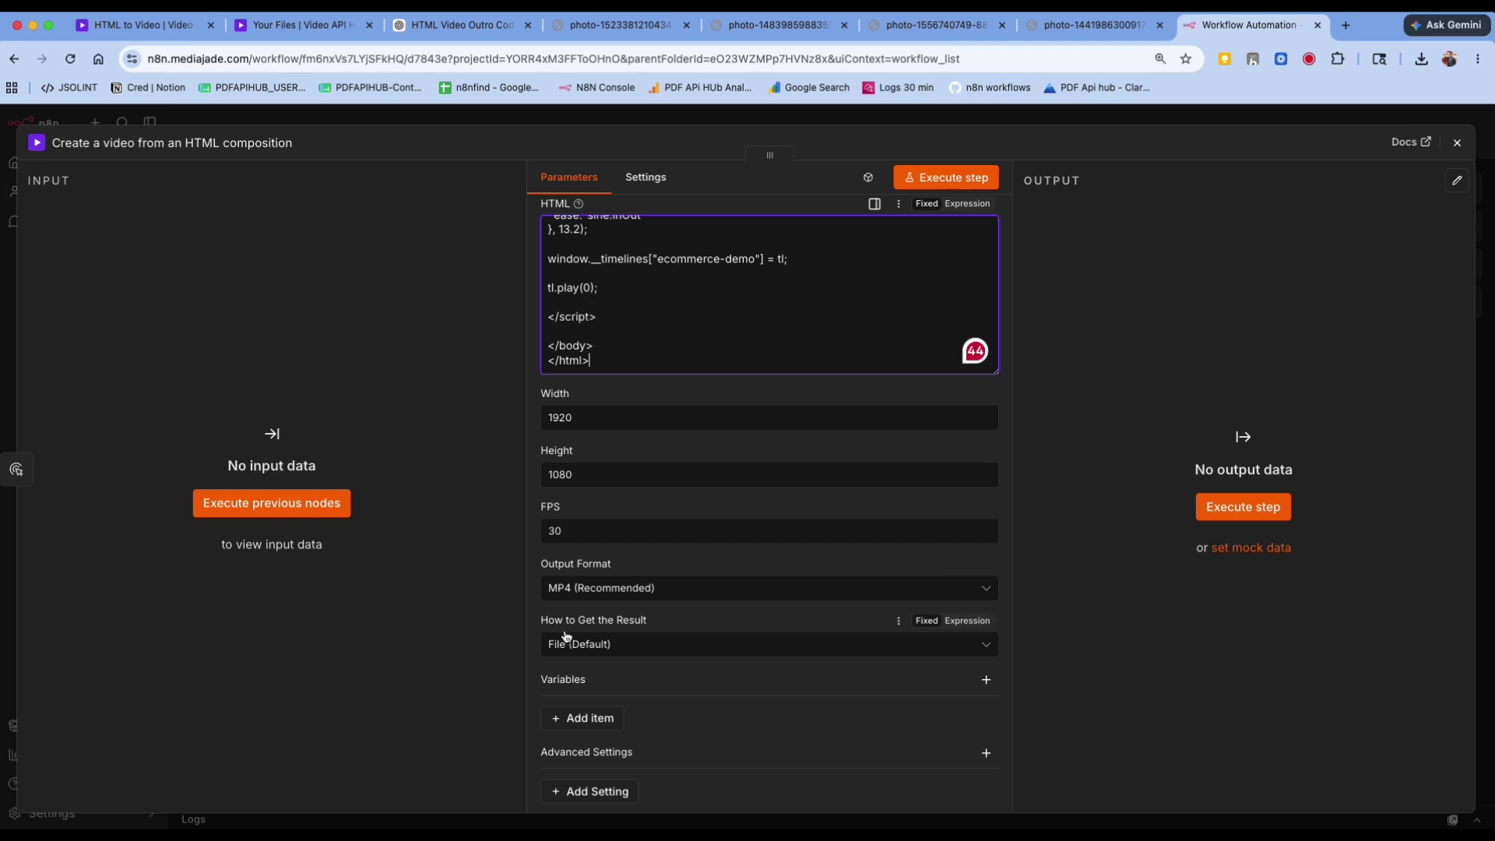
scroll(669, 662, "down", 2)
scroll(654, 594, "up", 5)
left_click(948, 179)
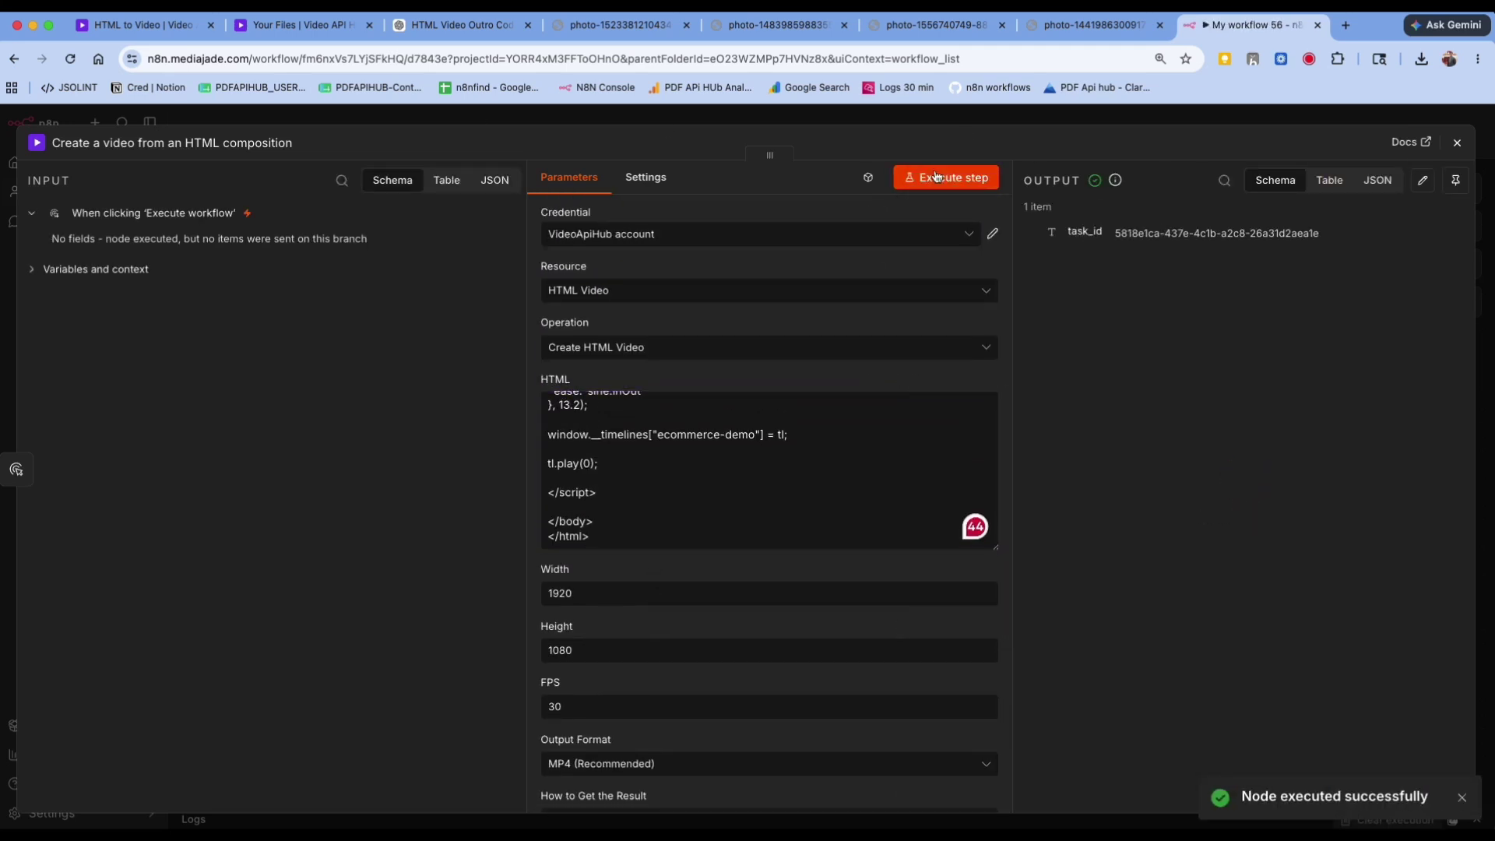
Switch to the Video API Hub dashboard and check the status of the newest HTML to Video job
left_click(178, 35)
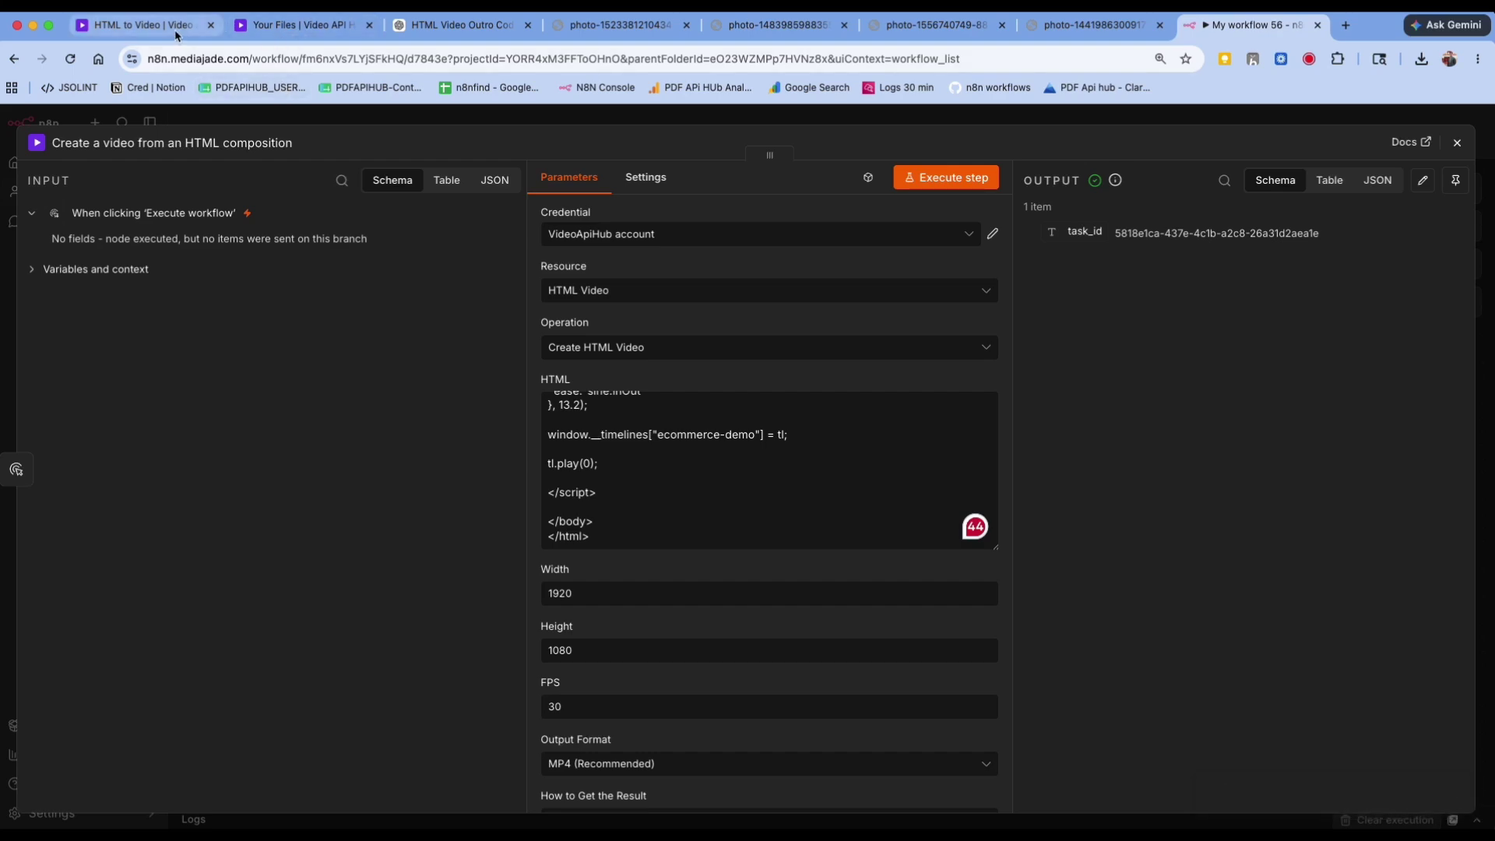
left_click(283, 32)
left_click(541, 130)
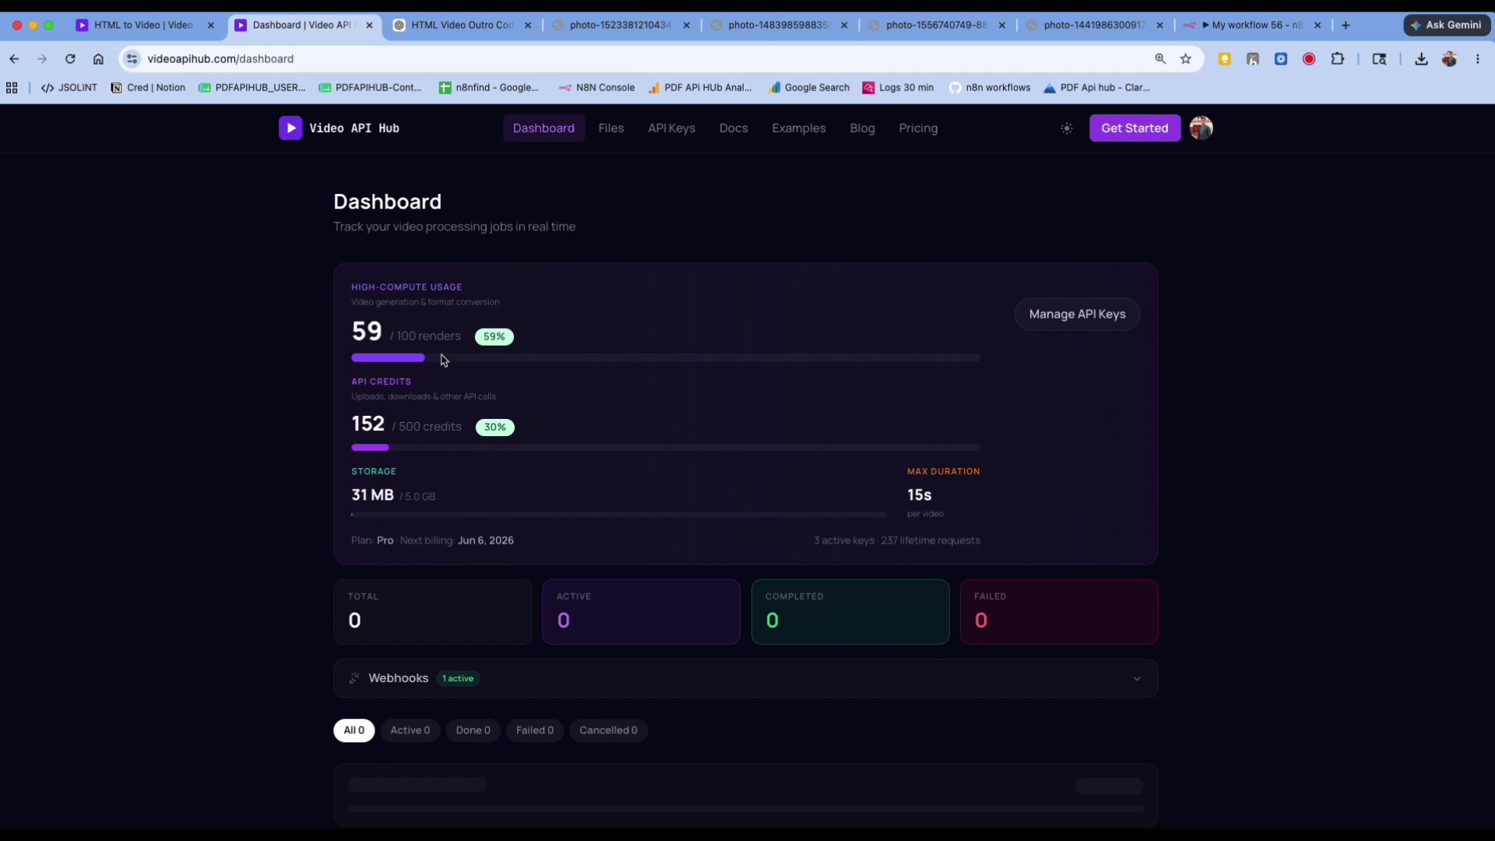
scroll(423, 488, "down", 5)
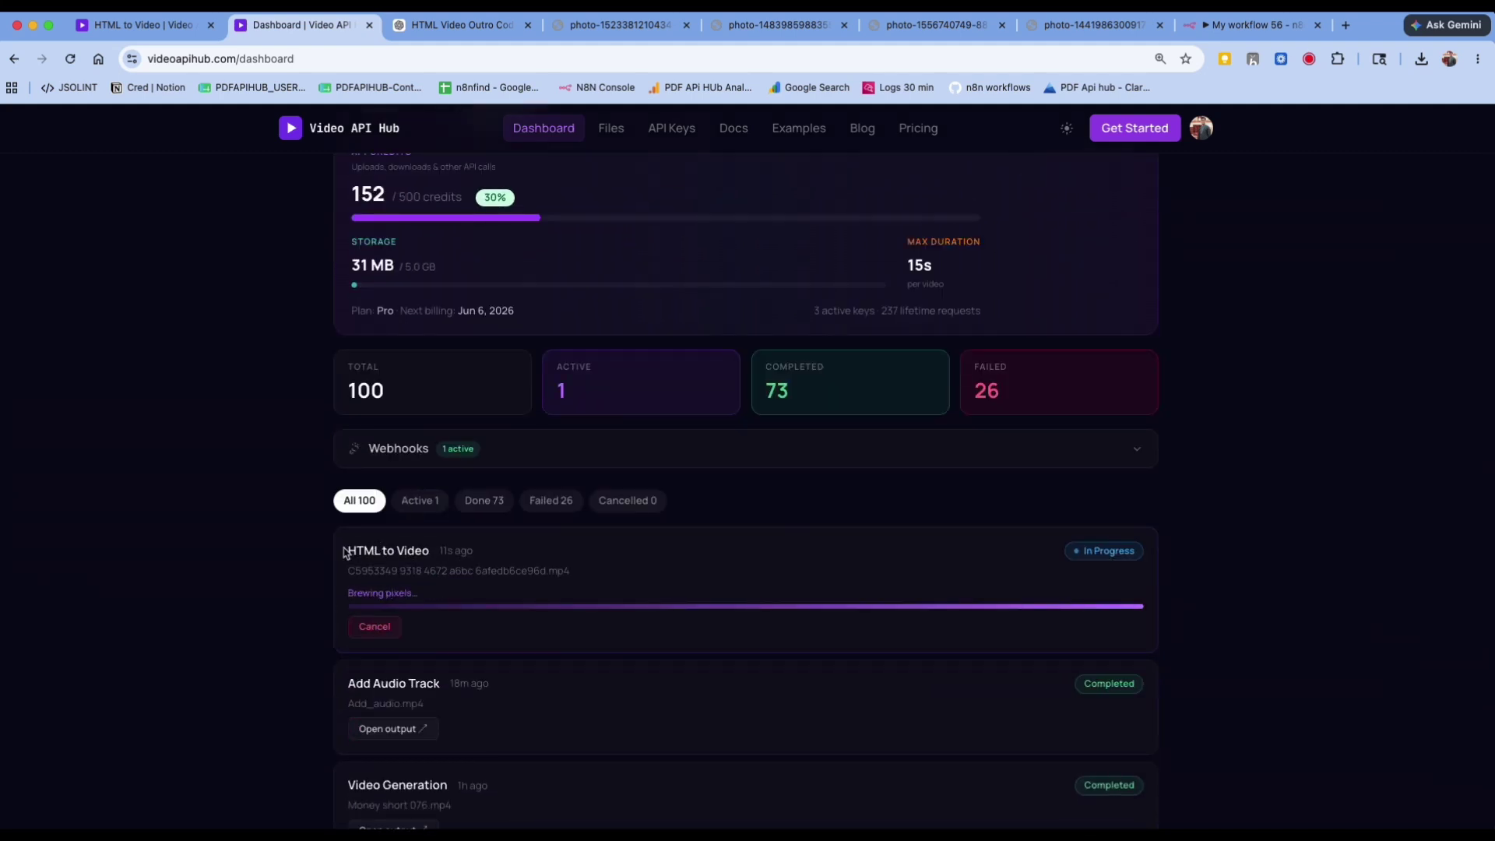
left_click_drag(344, 550, 443, 596)
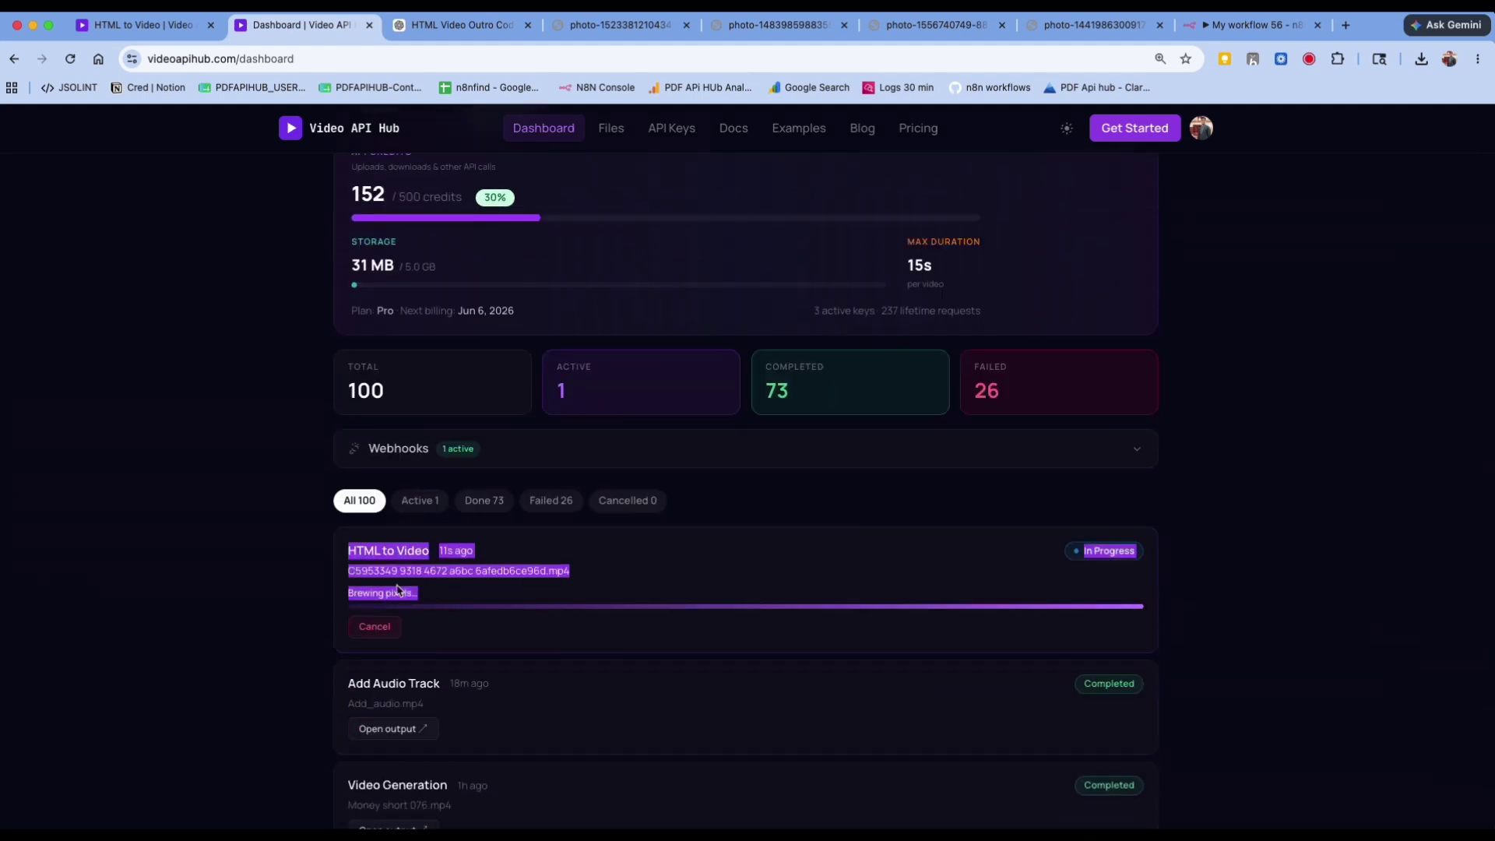
Back in n8n, close the video node and add the Video Api Hub action "Get the result of a job" after it
left_click(1238, 25)
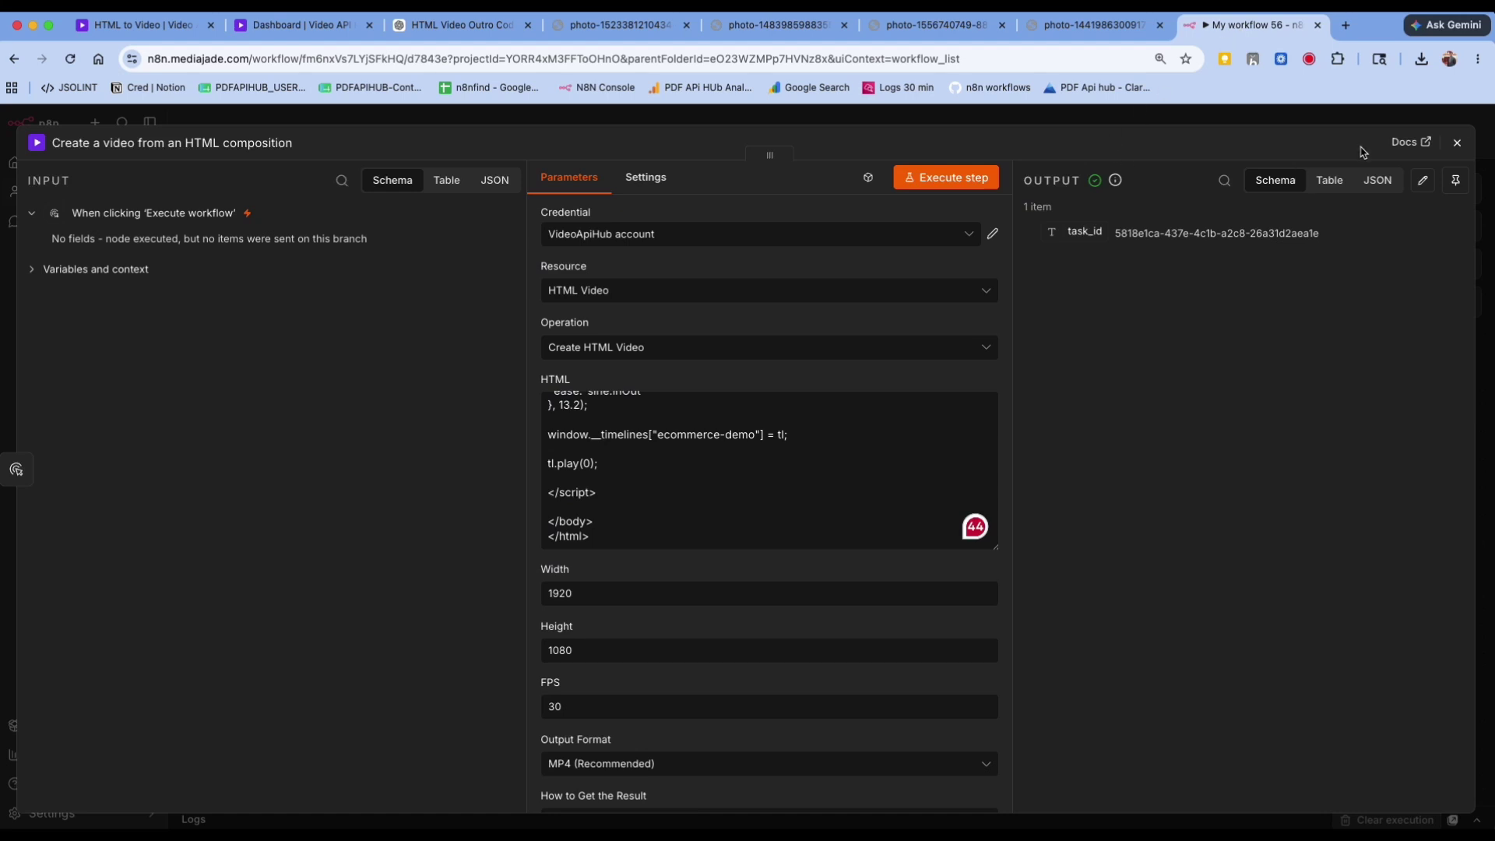
left_click(1457, 142)
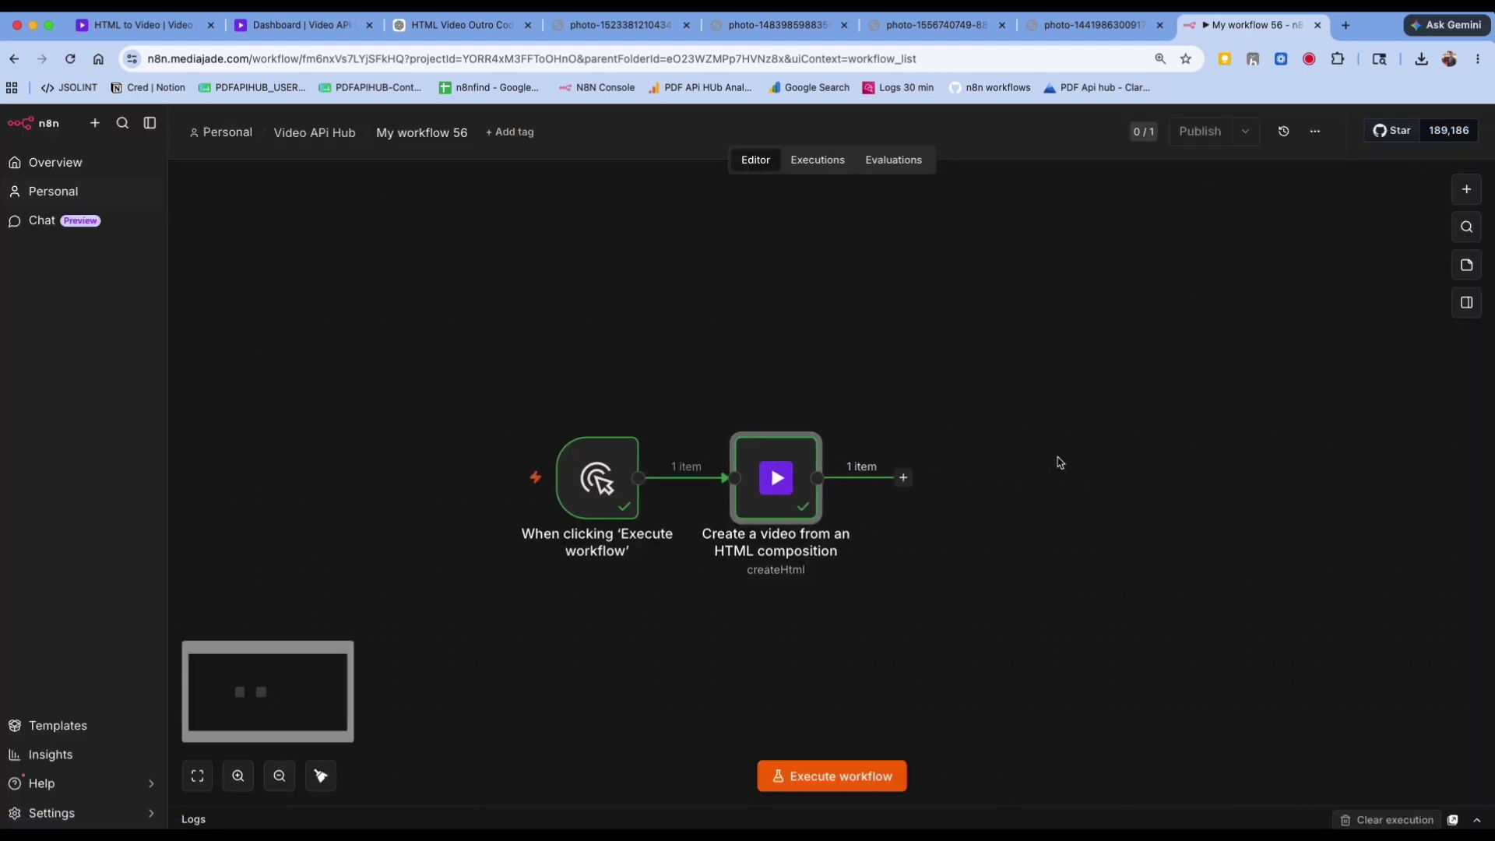
left_click(901, 479)
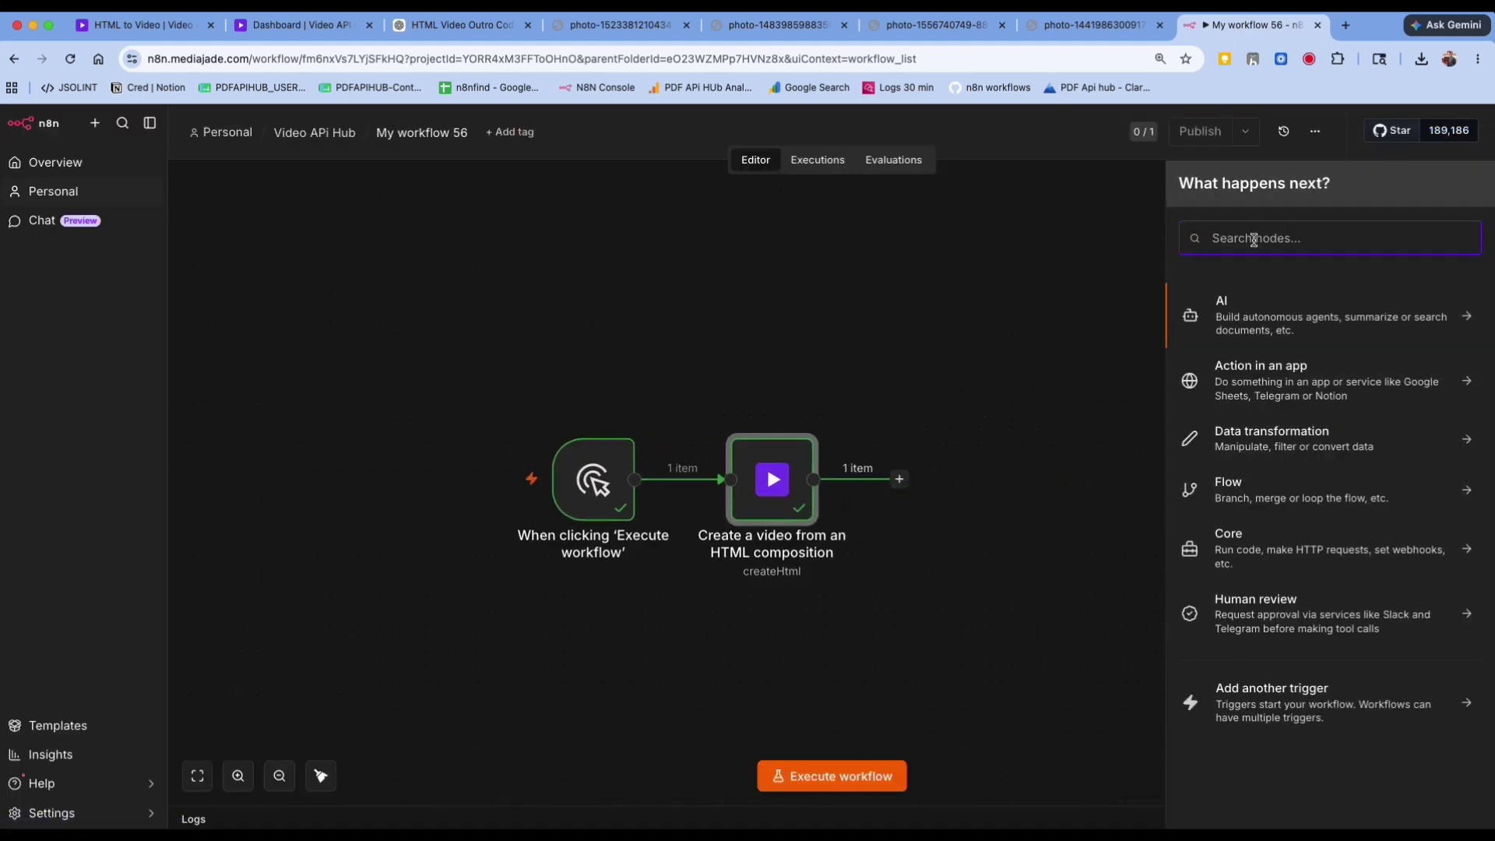
type("video ap")
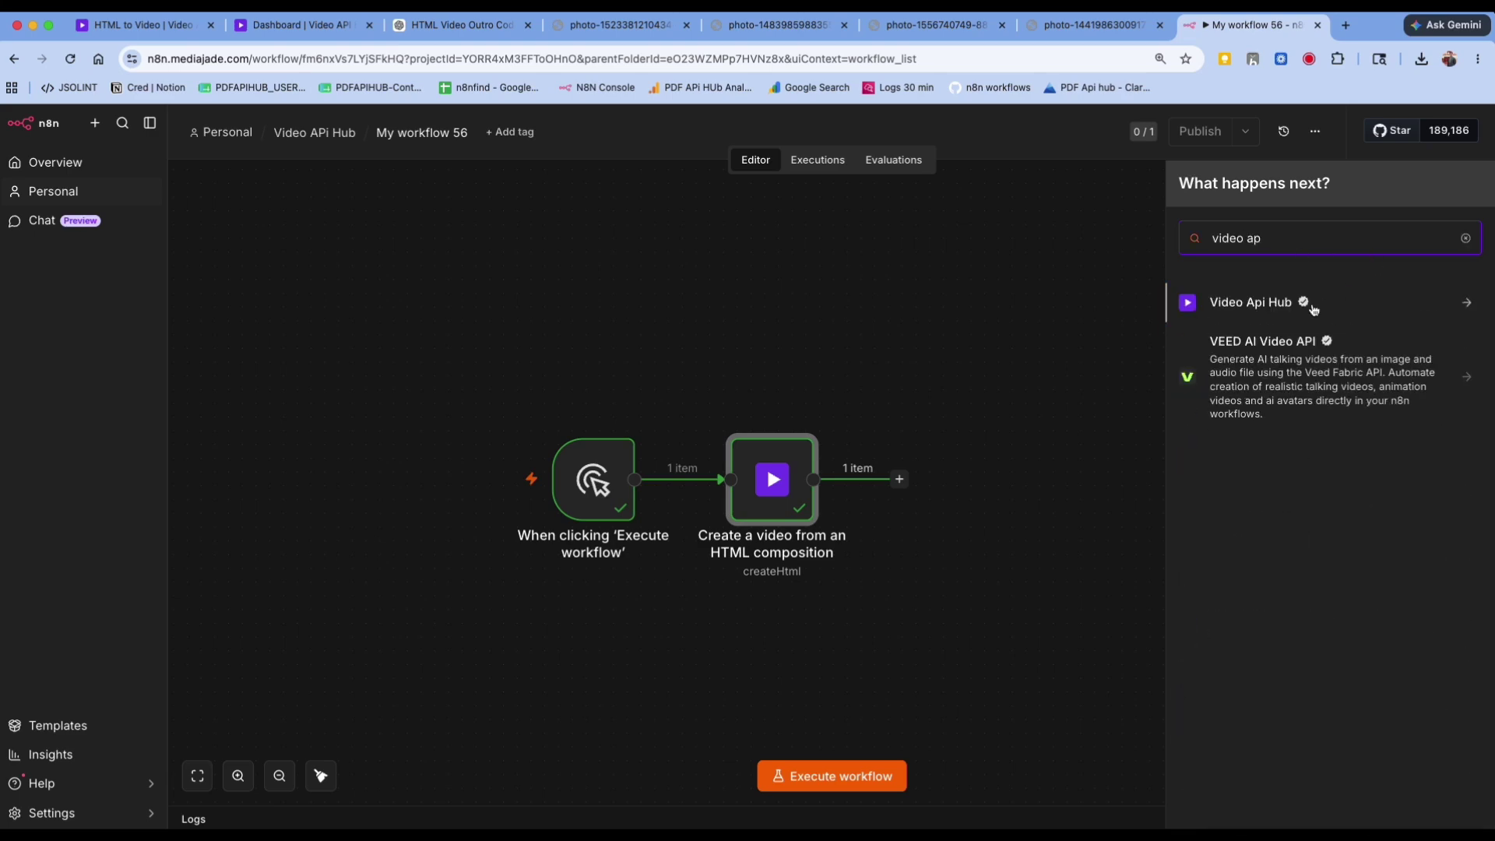
left_click(1314, 310)
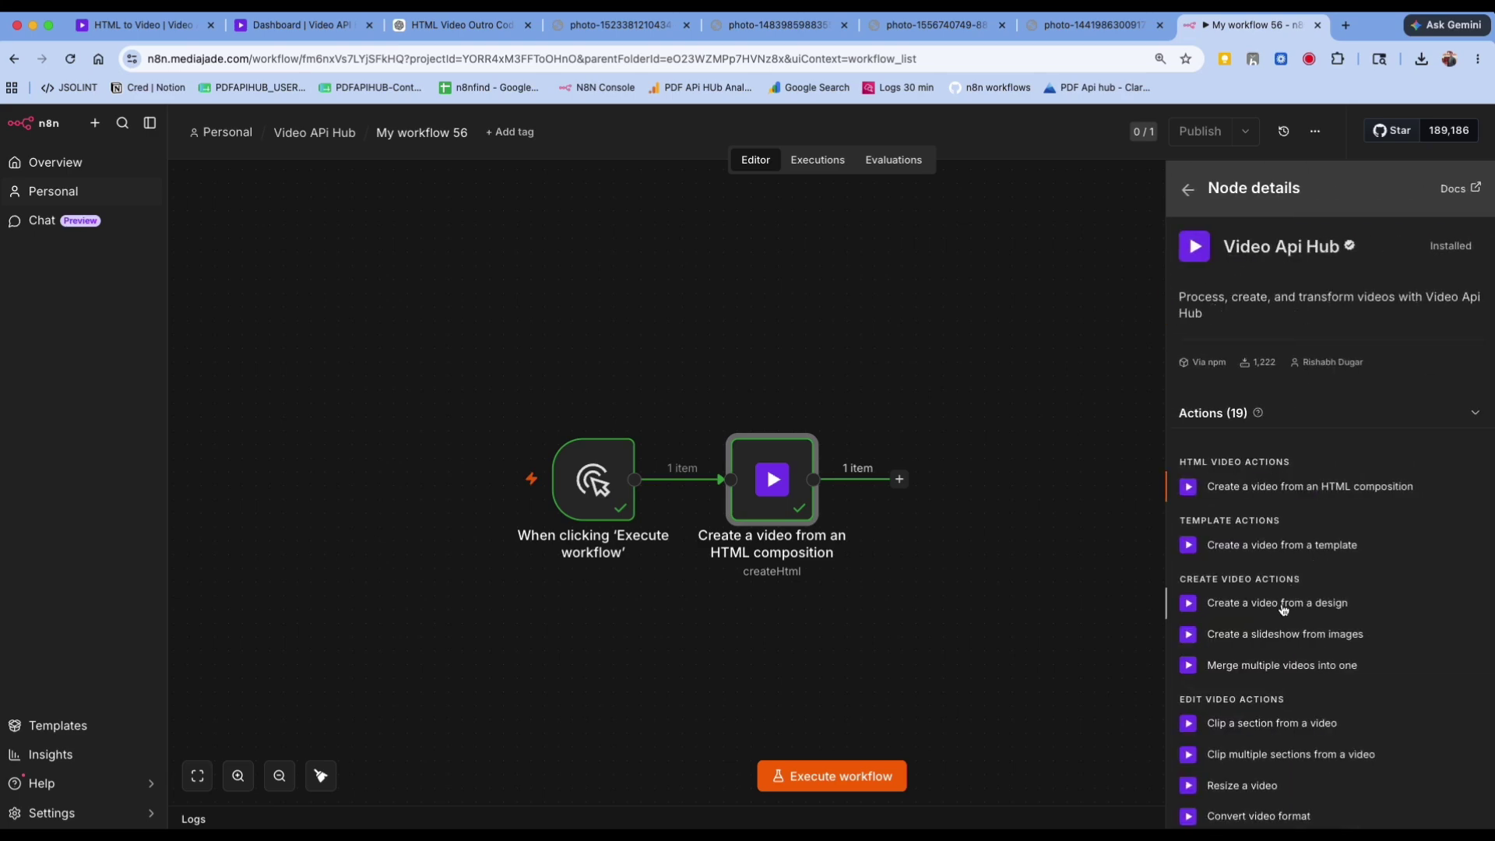
scroll(1284, 609, "down", 6)
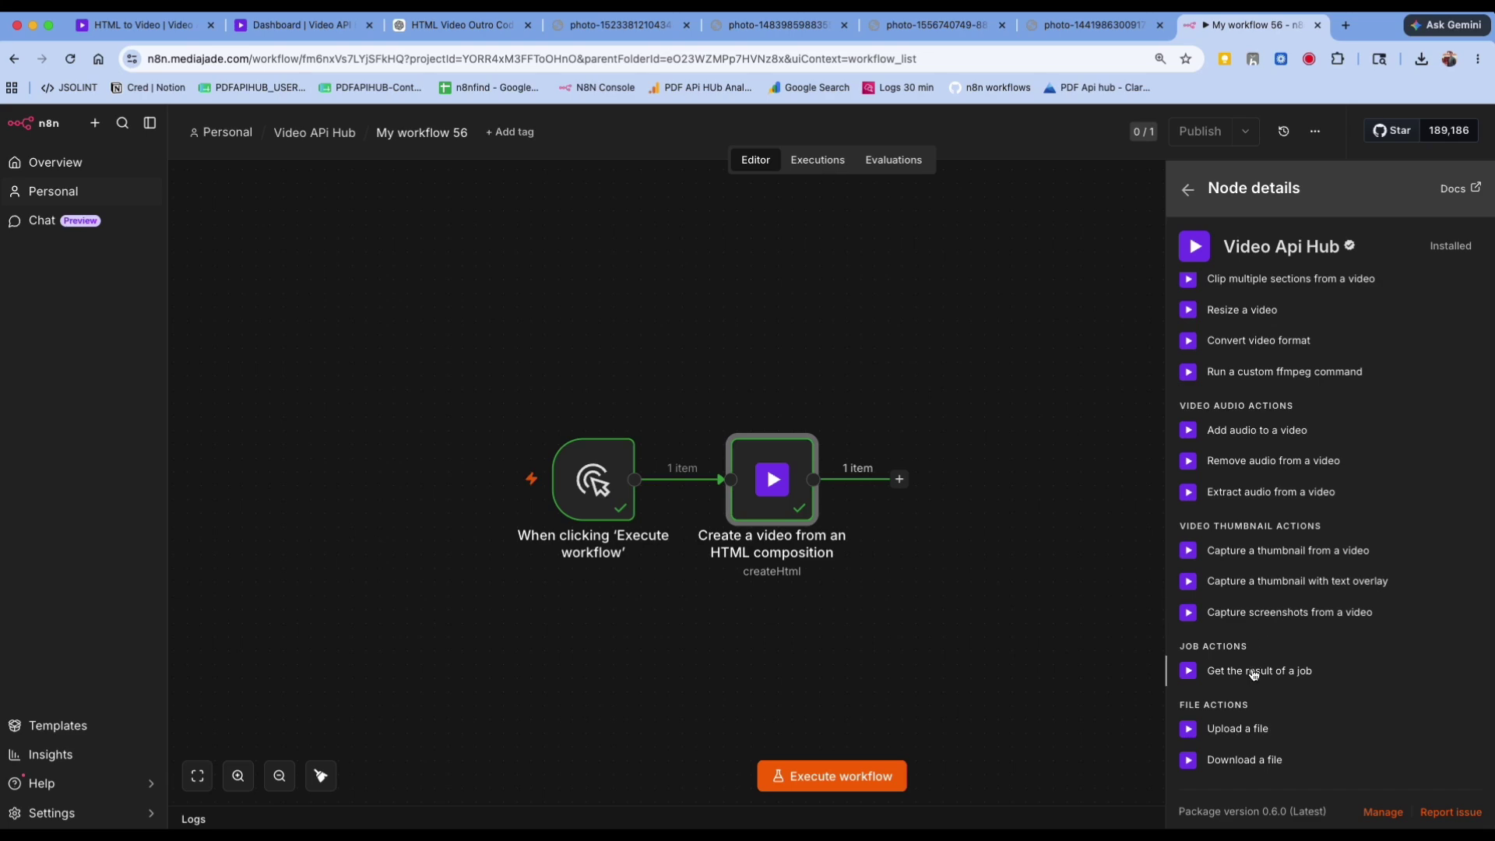
left_click(1253, 673)
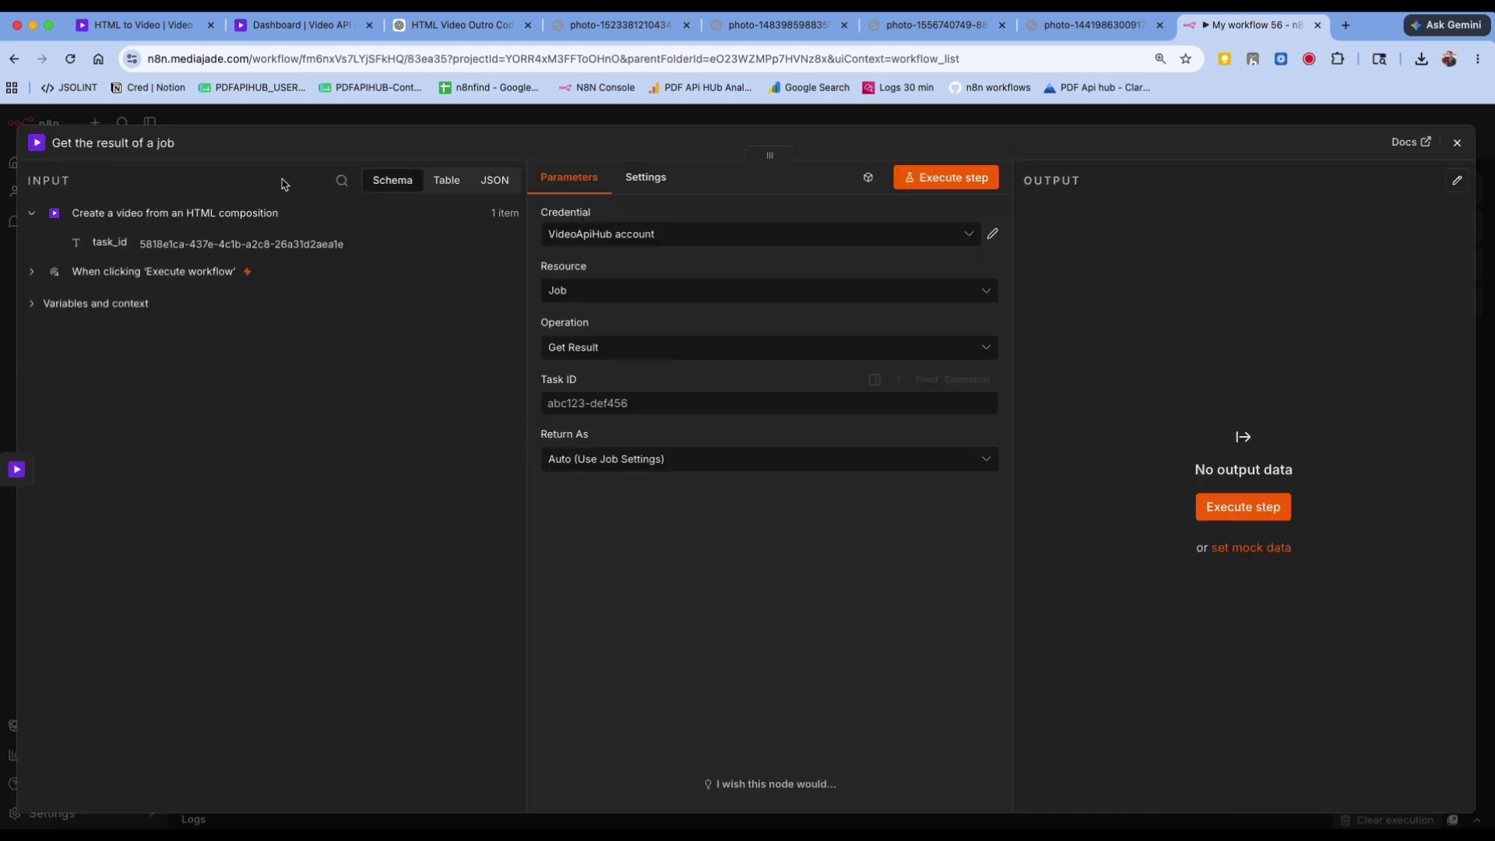
Map the task_id from the video creation node to the result node's Task ID, review the Return As options, and close the node
left_click_drag(107, 242, 567, 402)
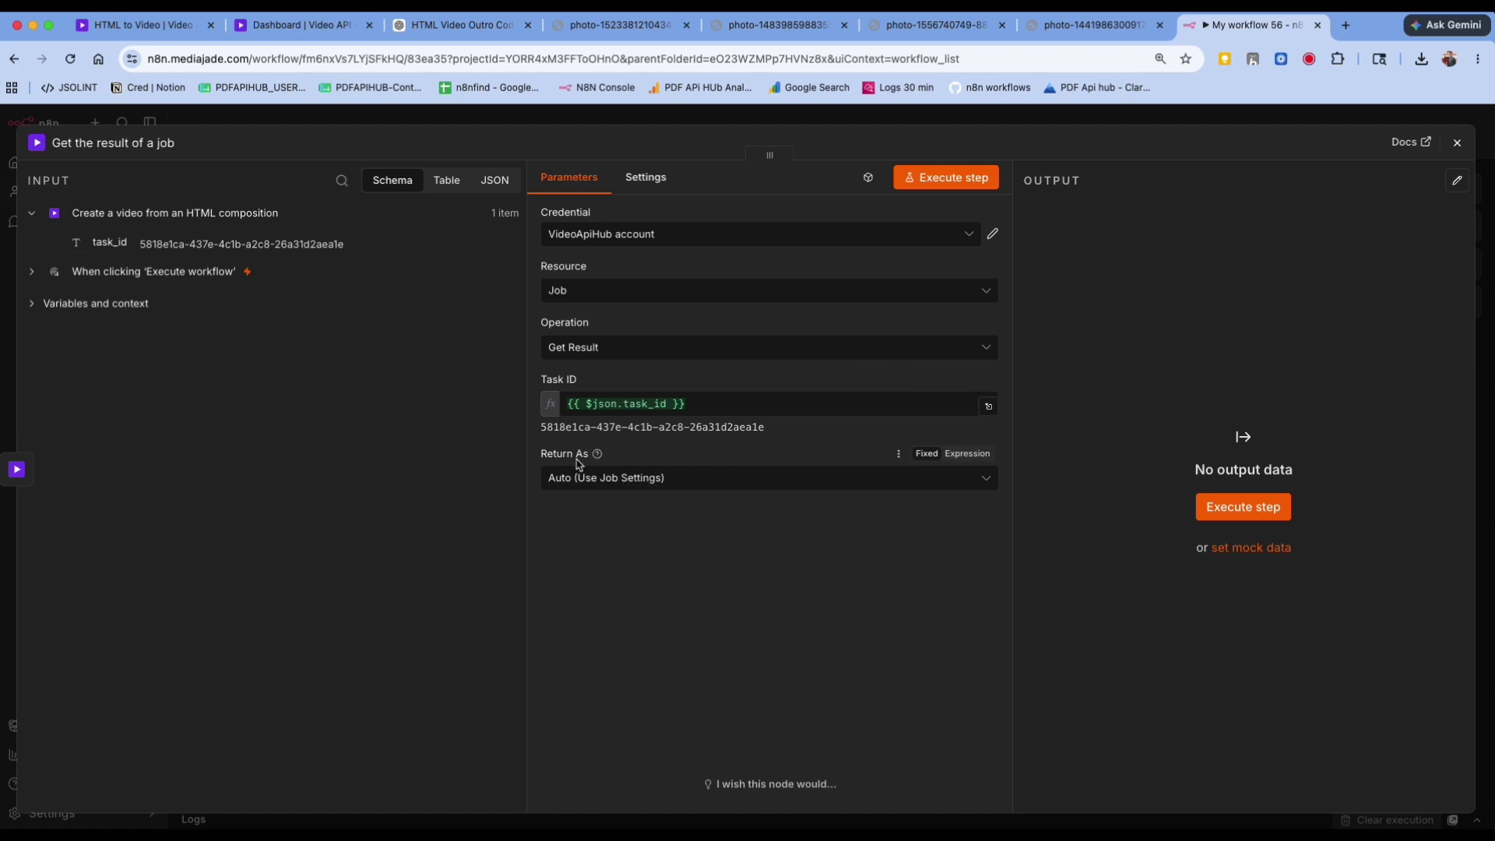
left_click(592, 480)
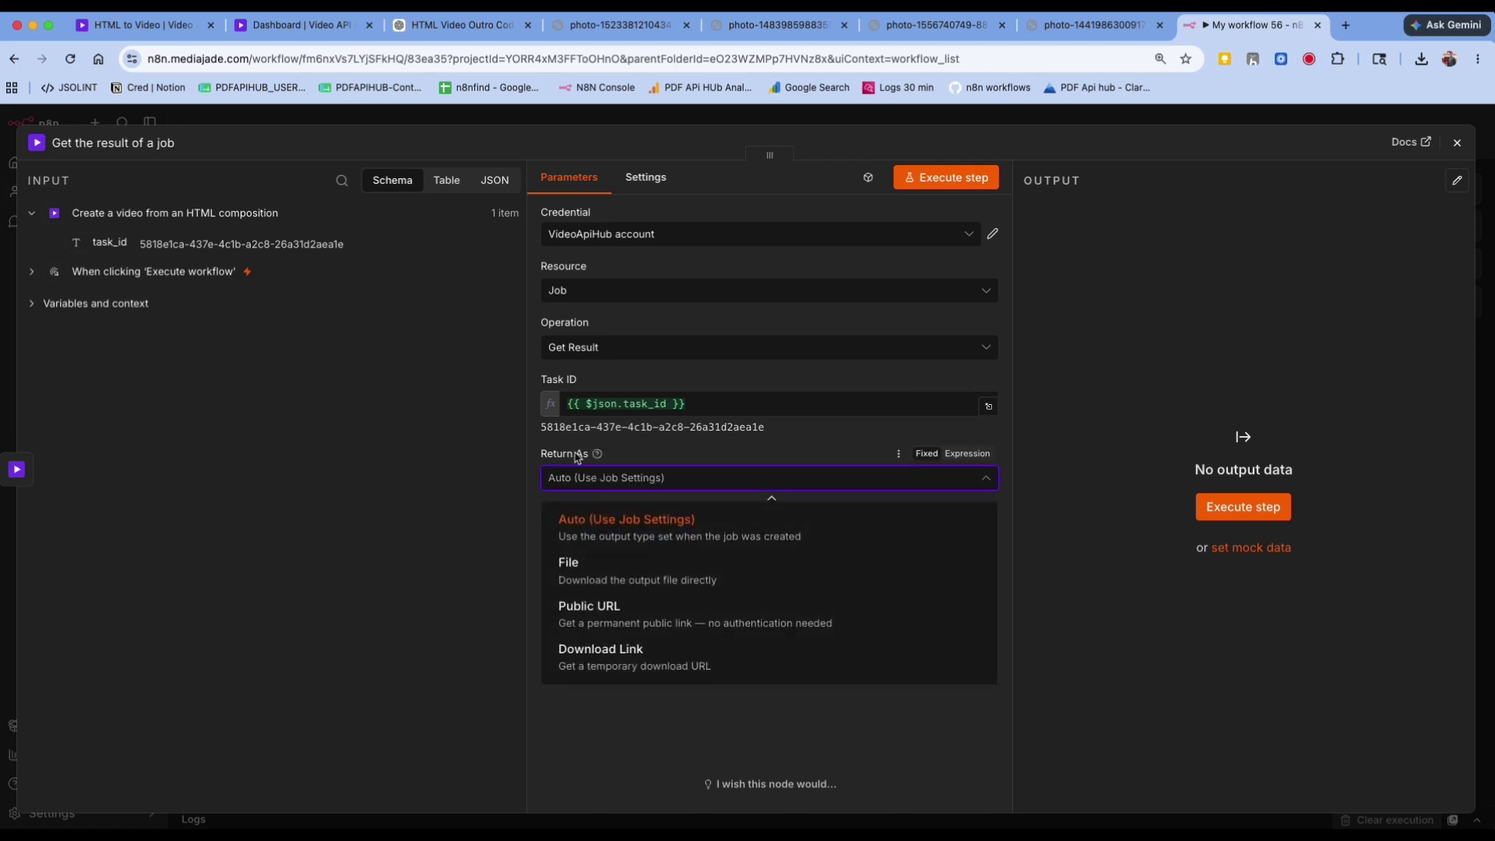
left_click(571, 457)
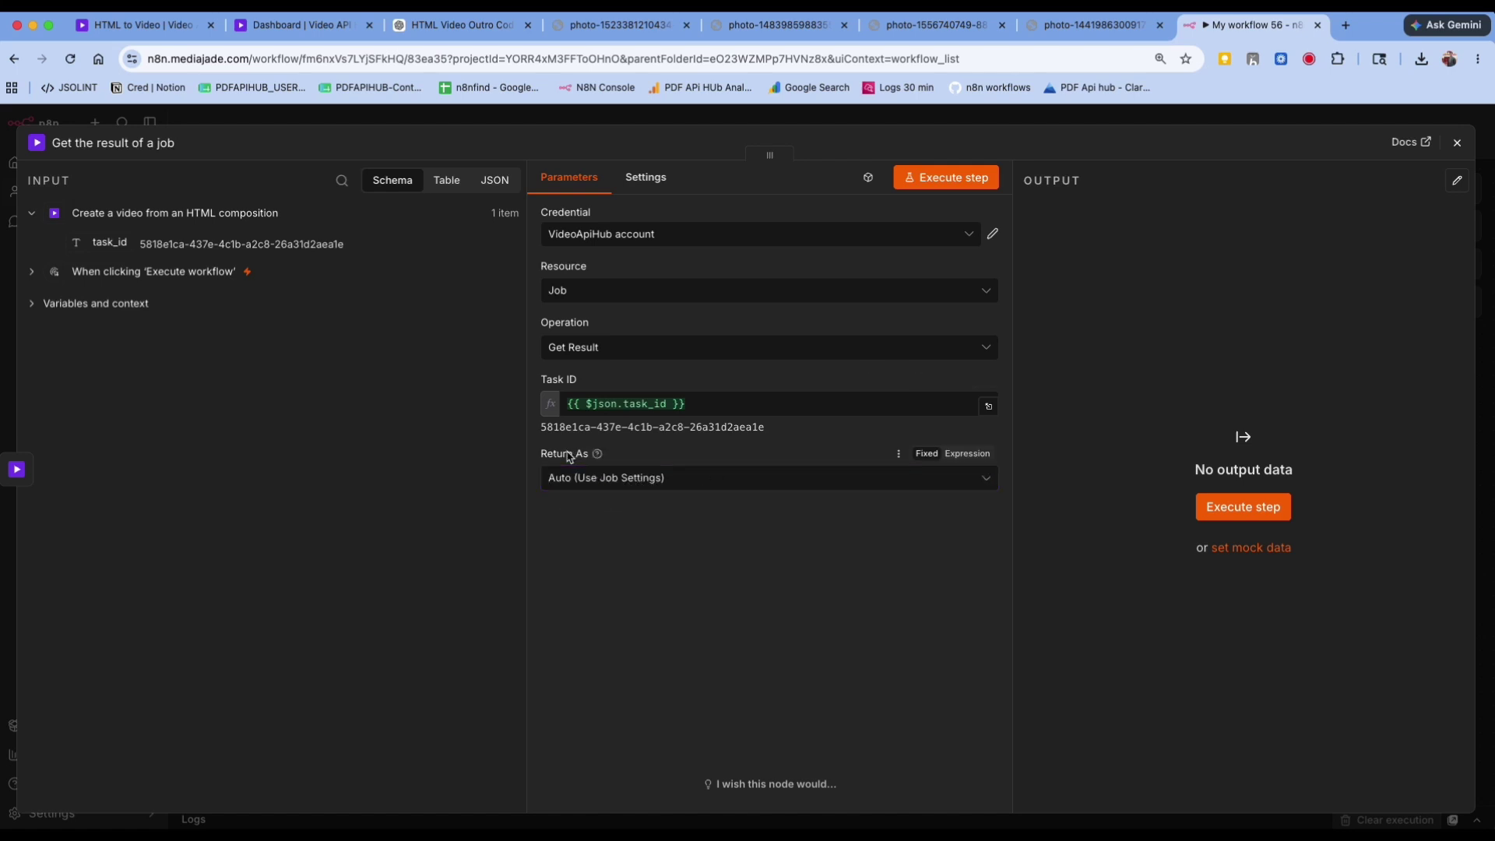
left_click(1457, 142)
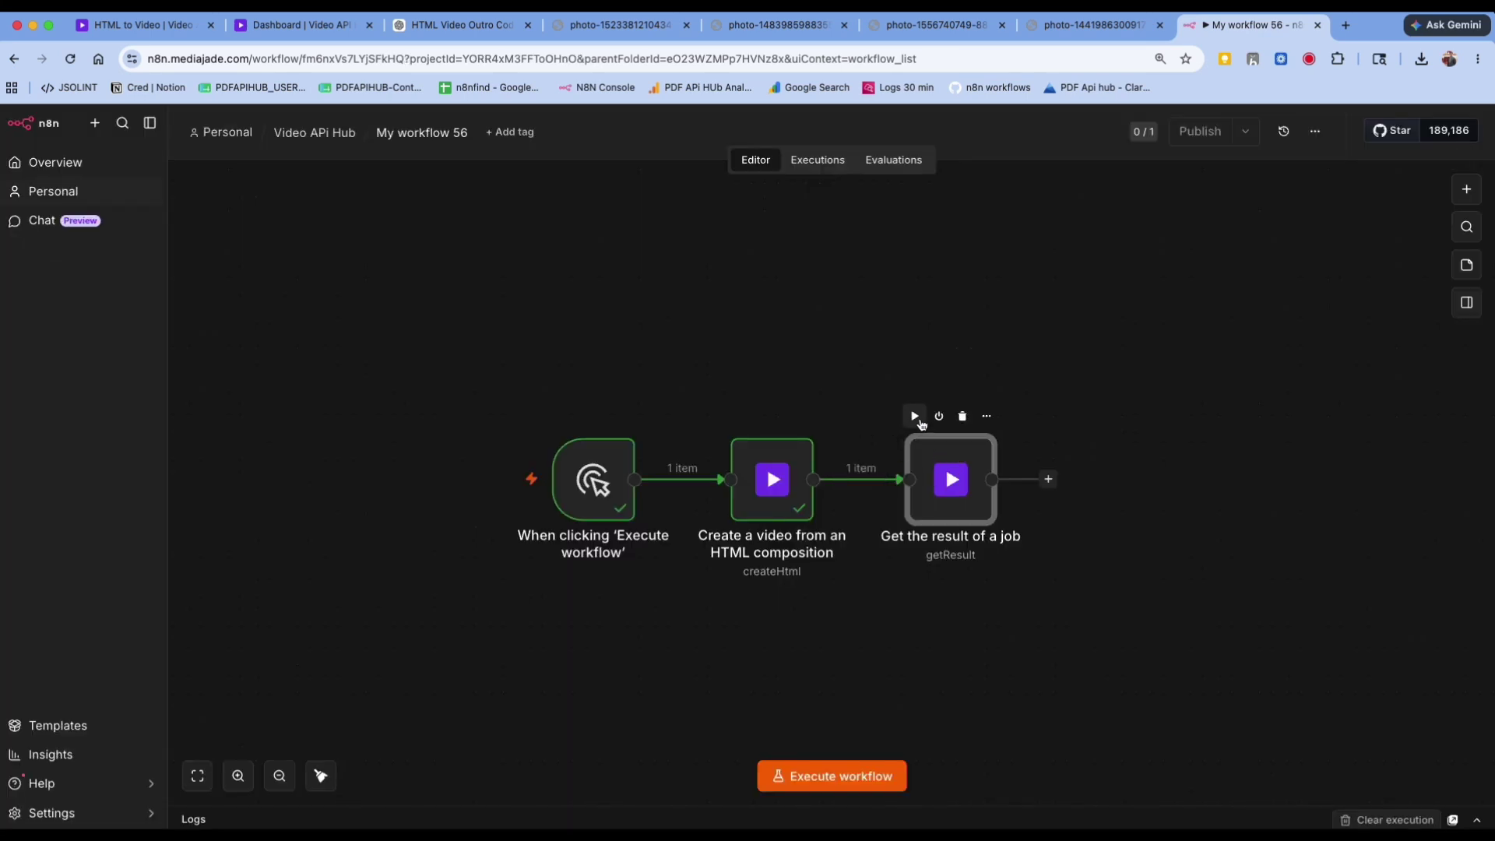
Execute the "Get the result of a job" node and check the job's status in its output and on the Video API Hub dashboard
left_click(915, 415)
double_click(947, 478)
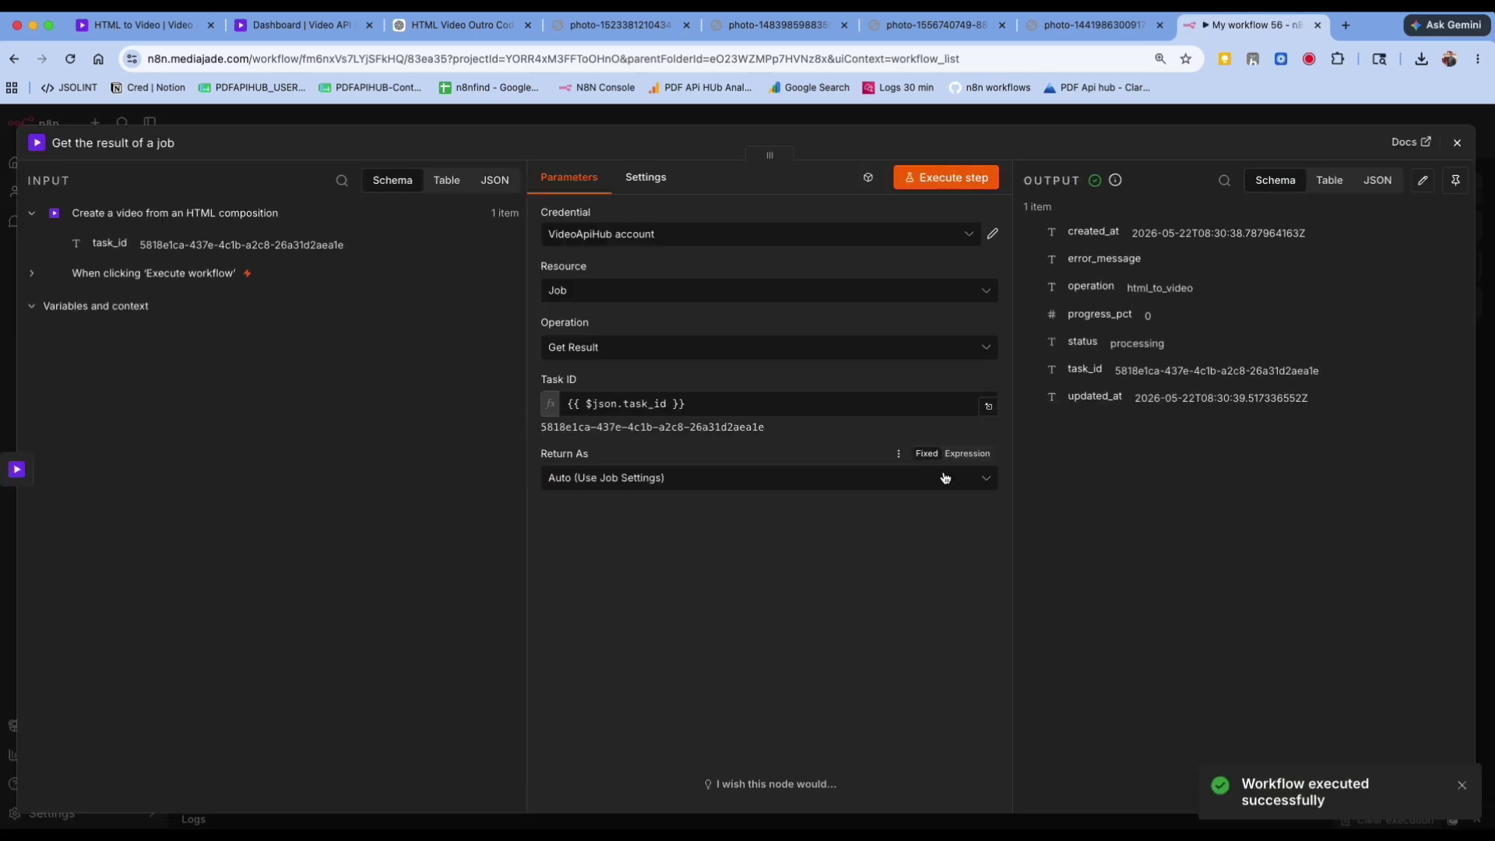
left_click_drag(1168, 343, 1114, 344)
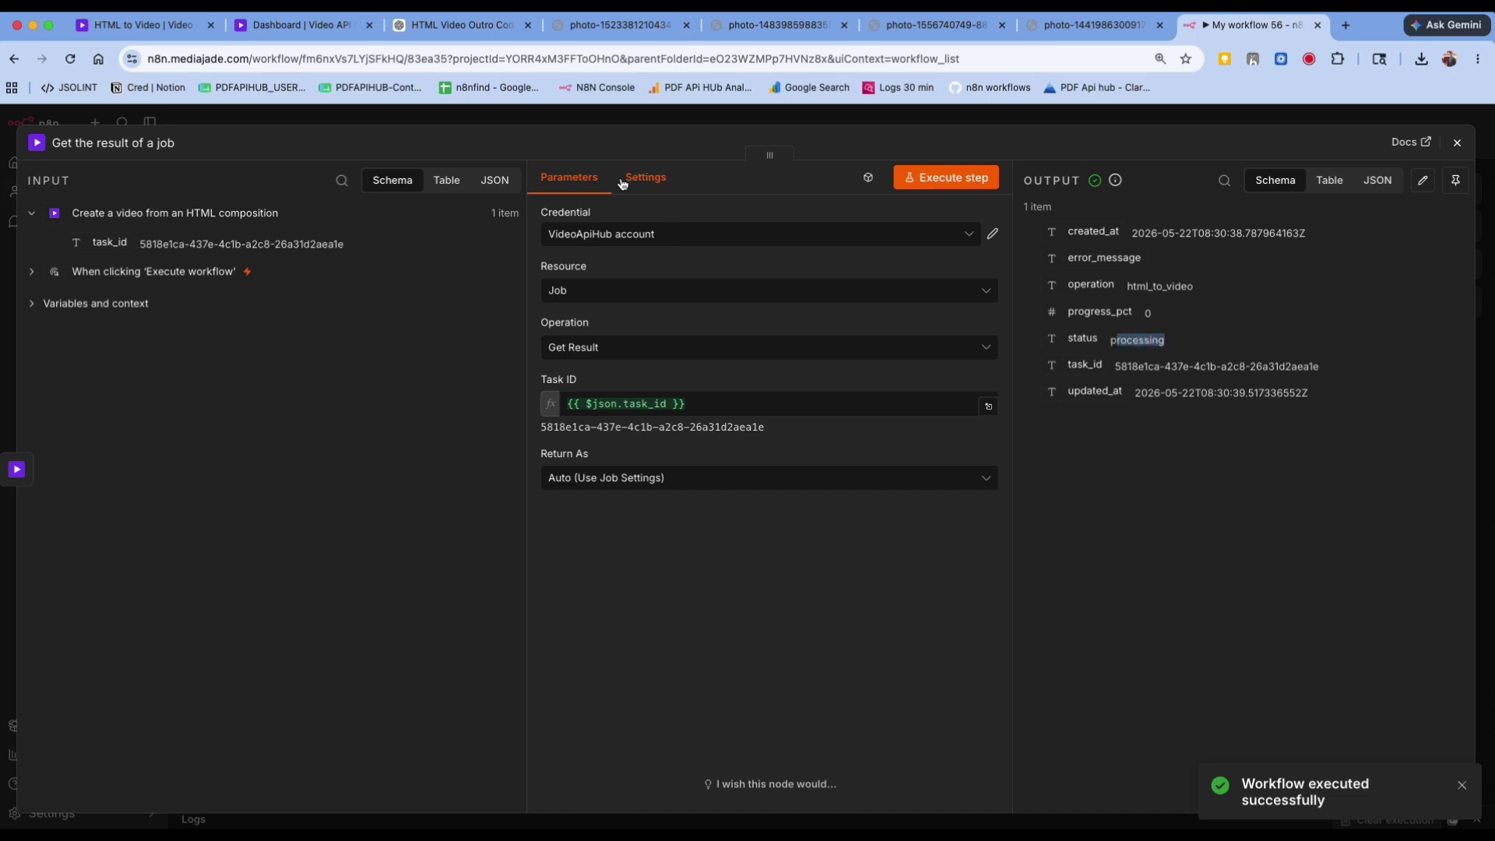
left_click(320, 28)
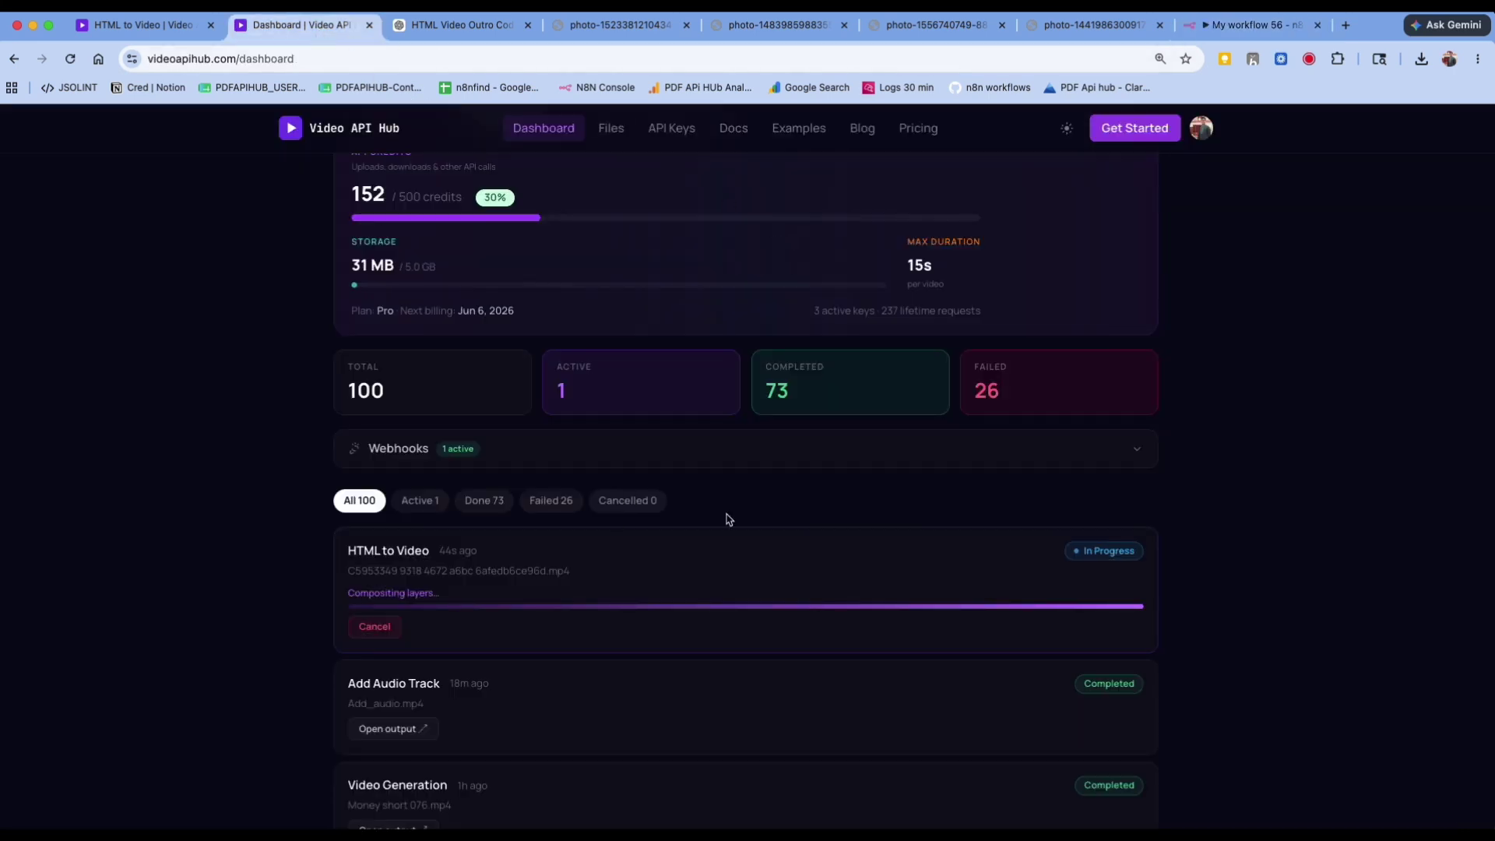
left_click(1215, 26)
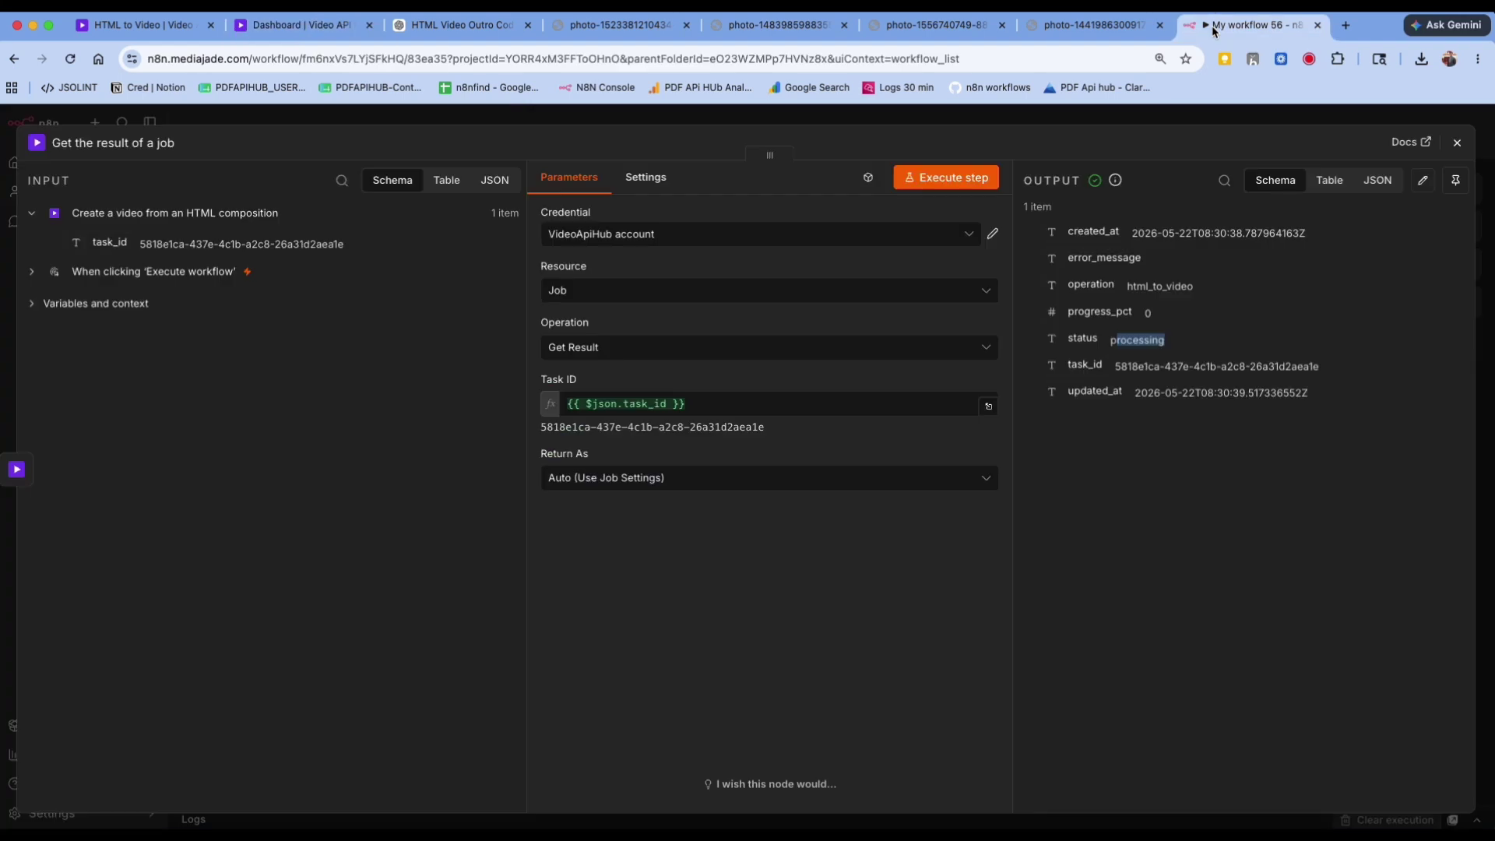
Close the result node and add the YouTube action "Upload a video" after it
left_click(1459, 151)
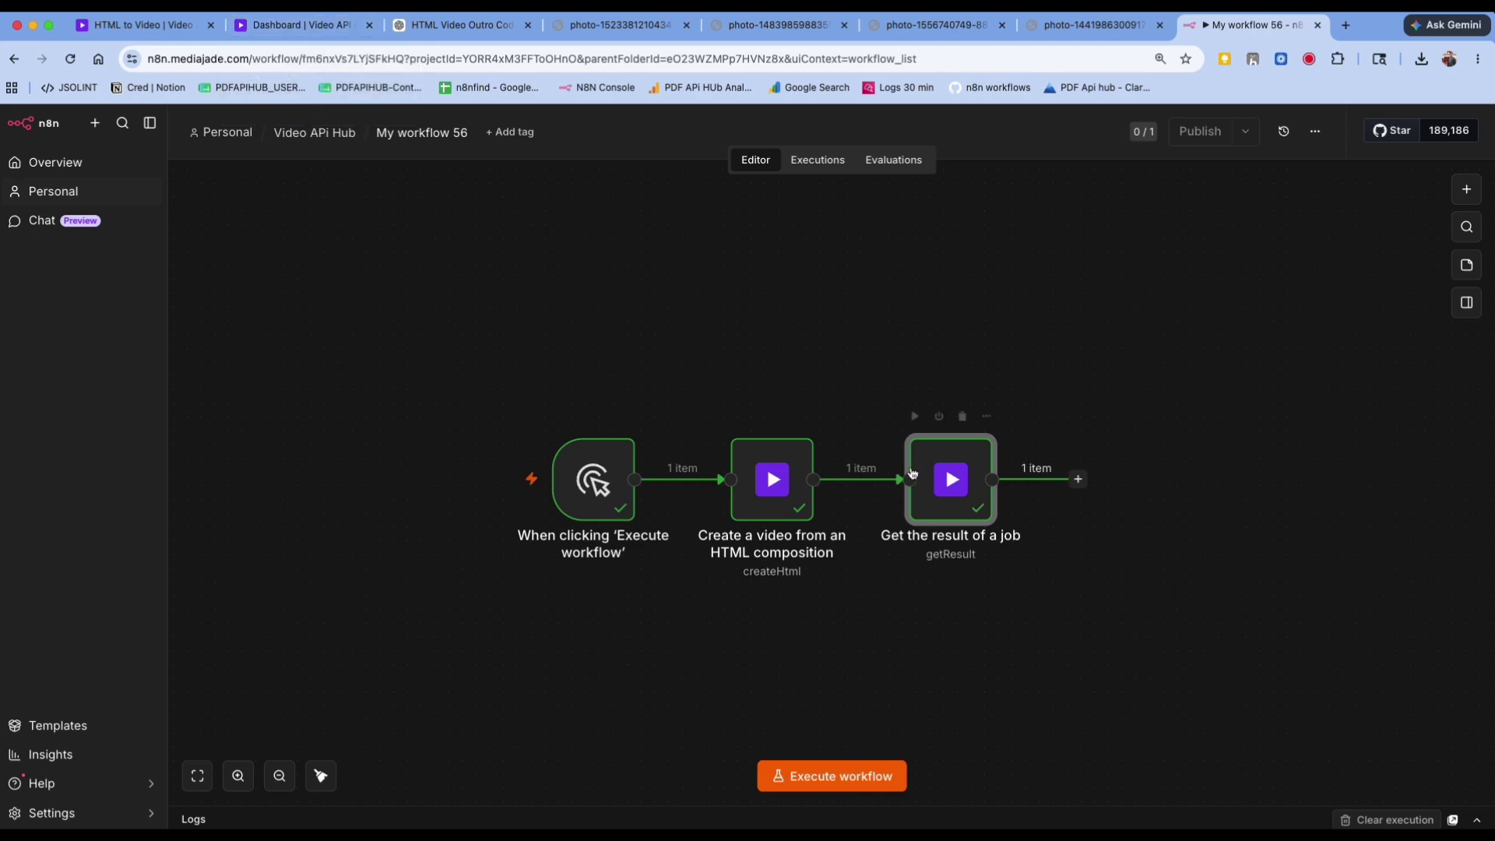
left_click(1078, 480)
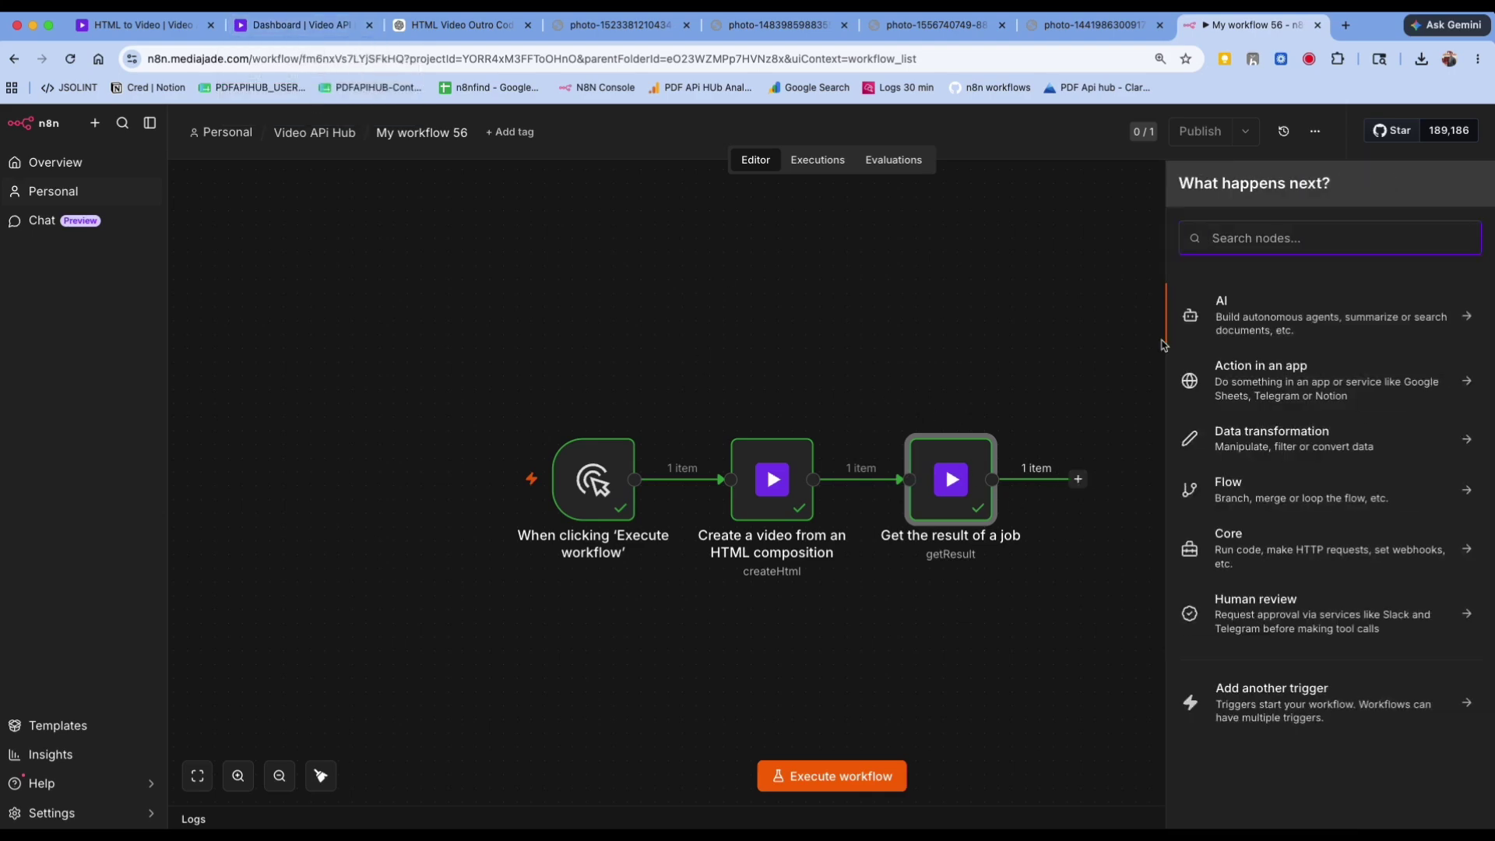
type("you")
left_click(1237, 307)
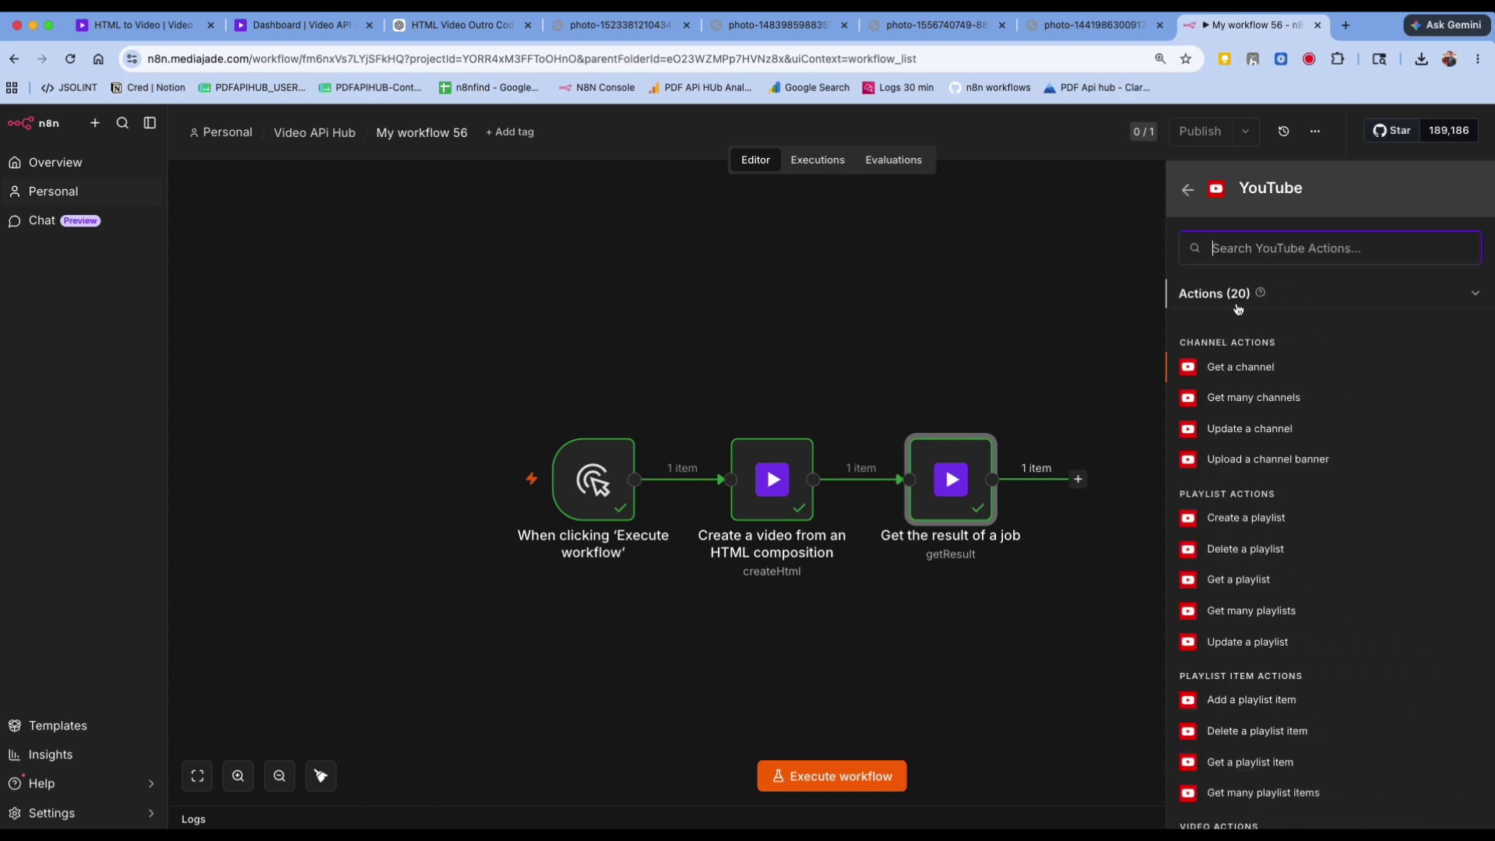
scroll(1263, 579, "down", 8)
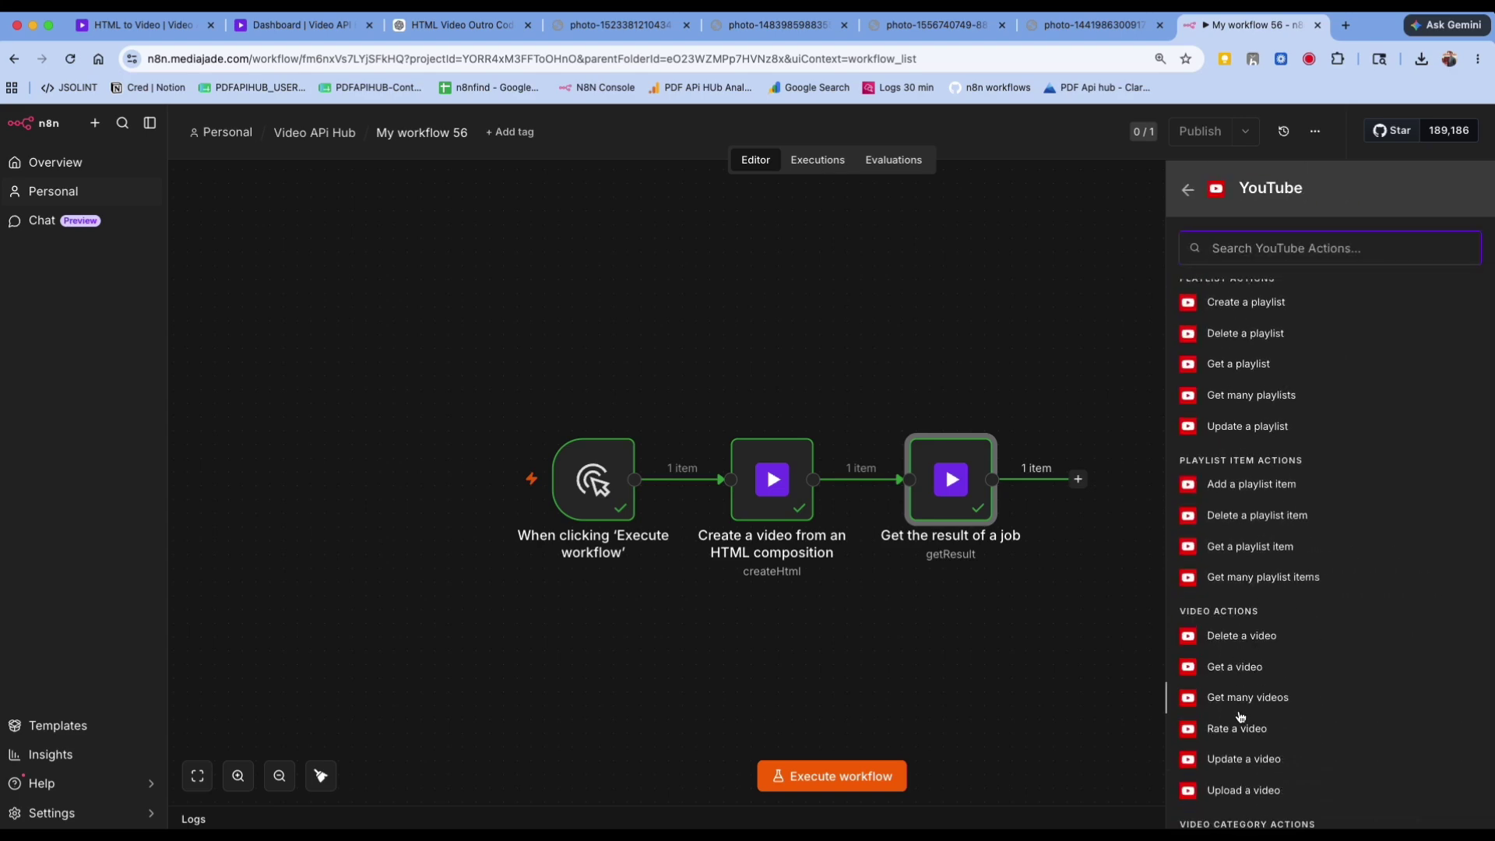
left_click(1244, 706)
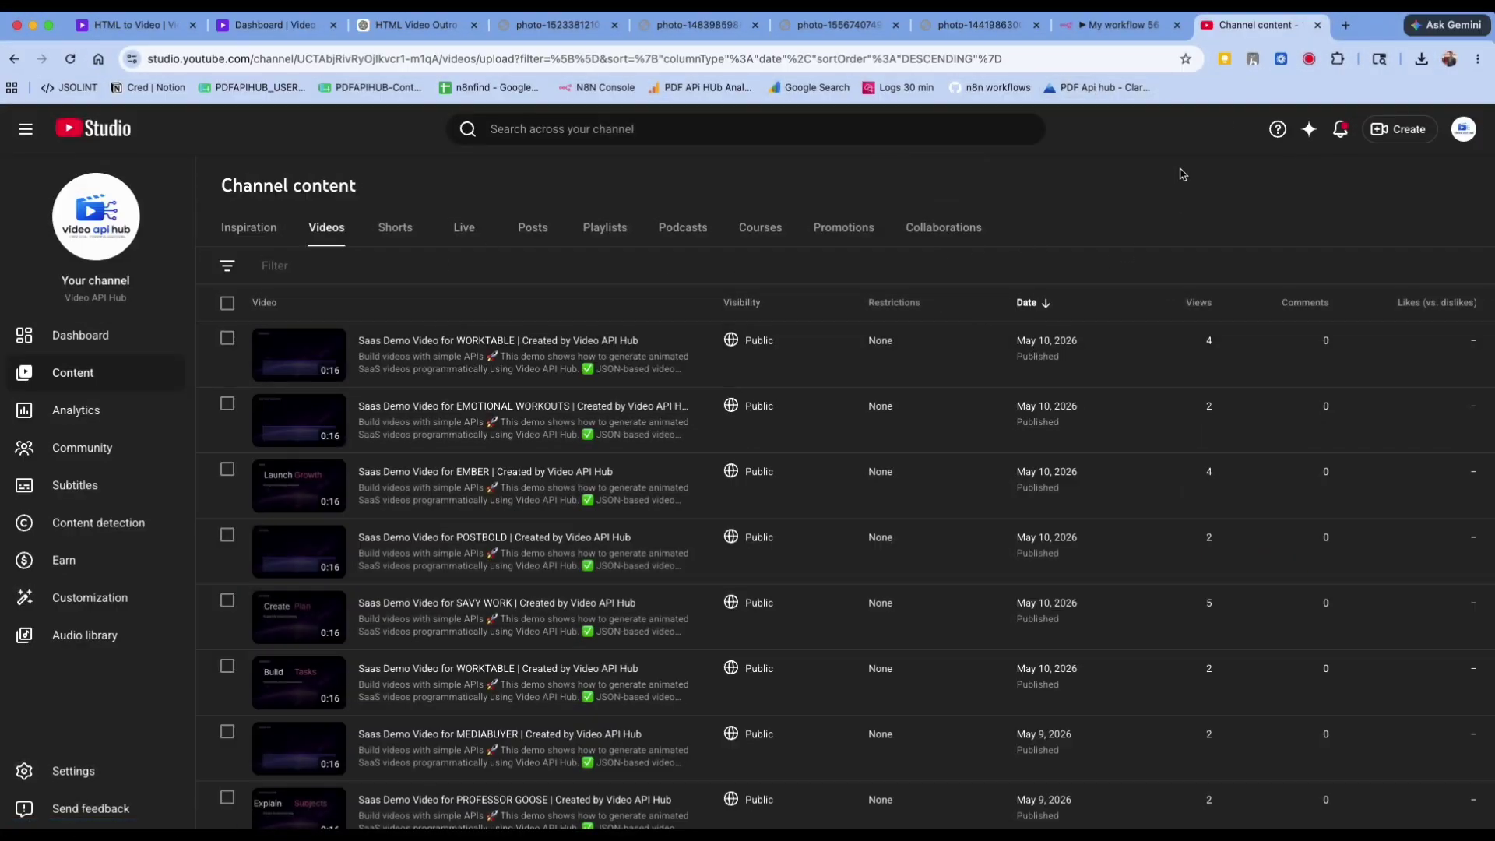
In n8n, title the YouTube upload "E Commerce Demo Video using Video API Hub" and set its region code to United States of America (the) - US
left_click(1105, 35)
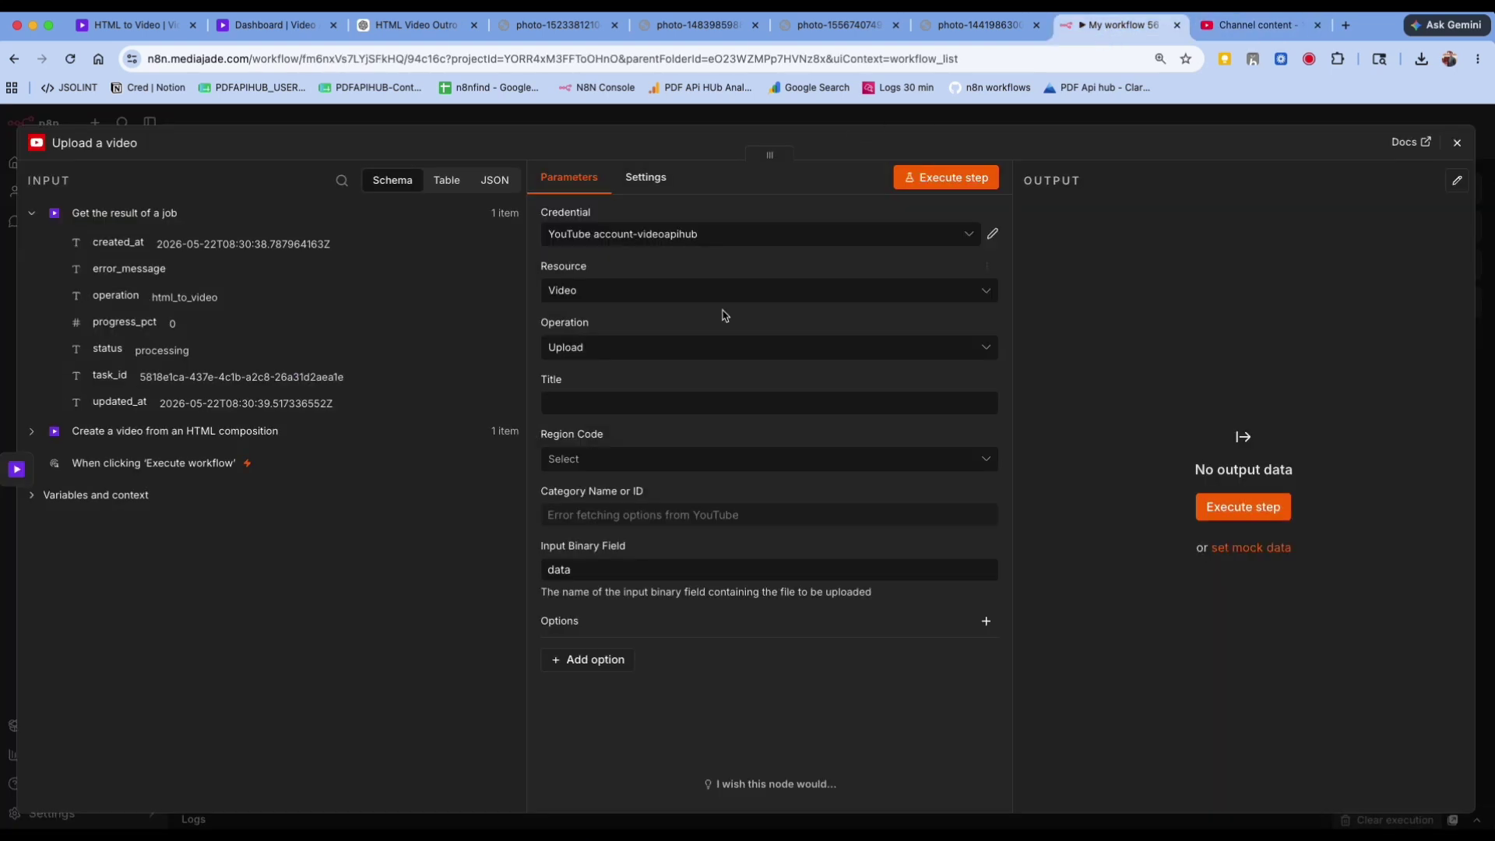
left_click(586, 402)
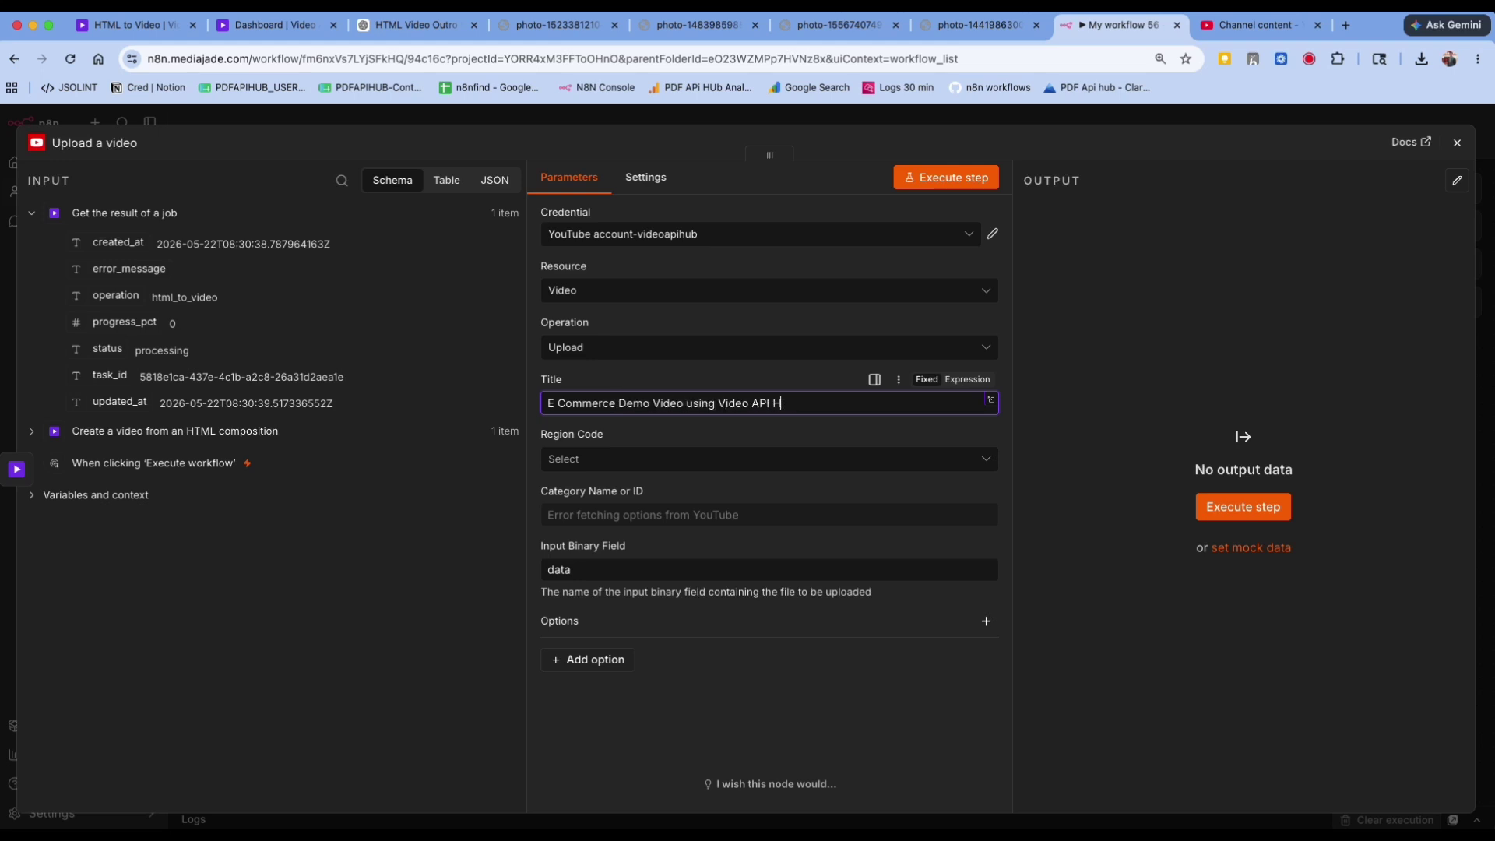
type("ub")
left_click(587, 464)
left_click(599, 502)
left_click(610, 571)
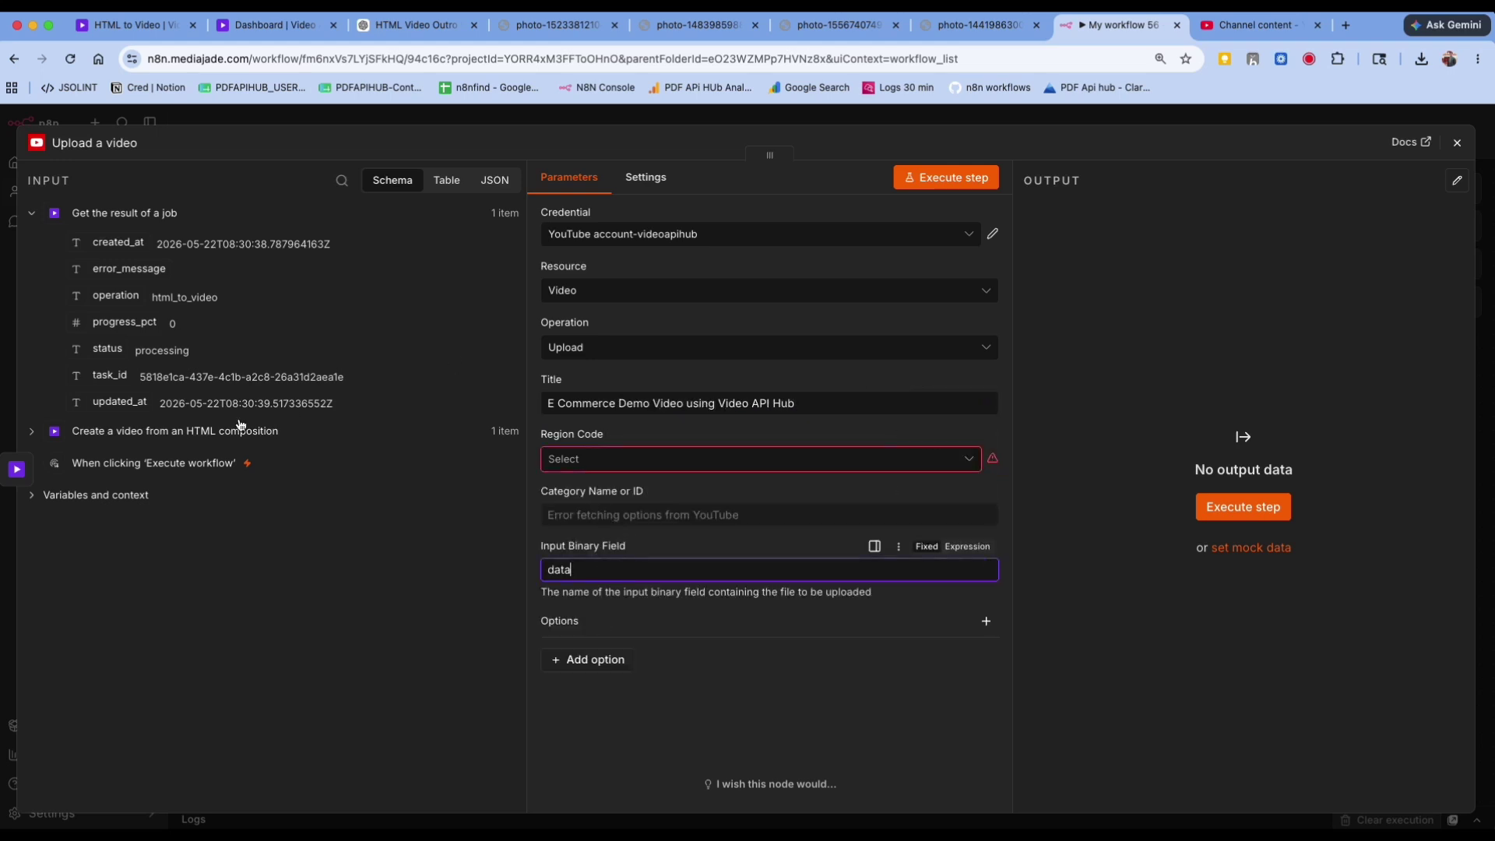
left_click(856, 459)
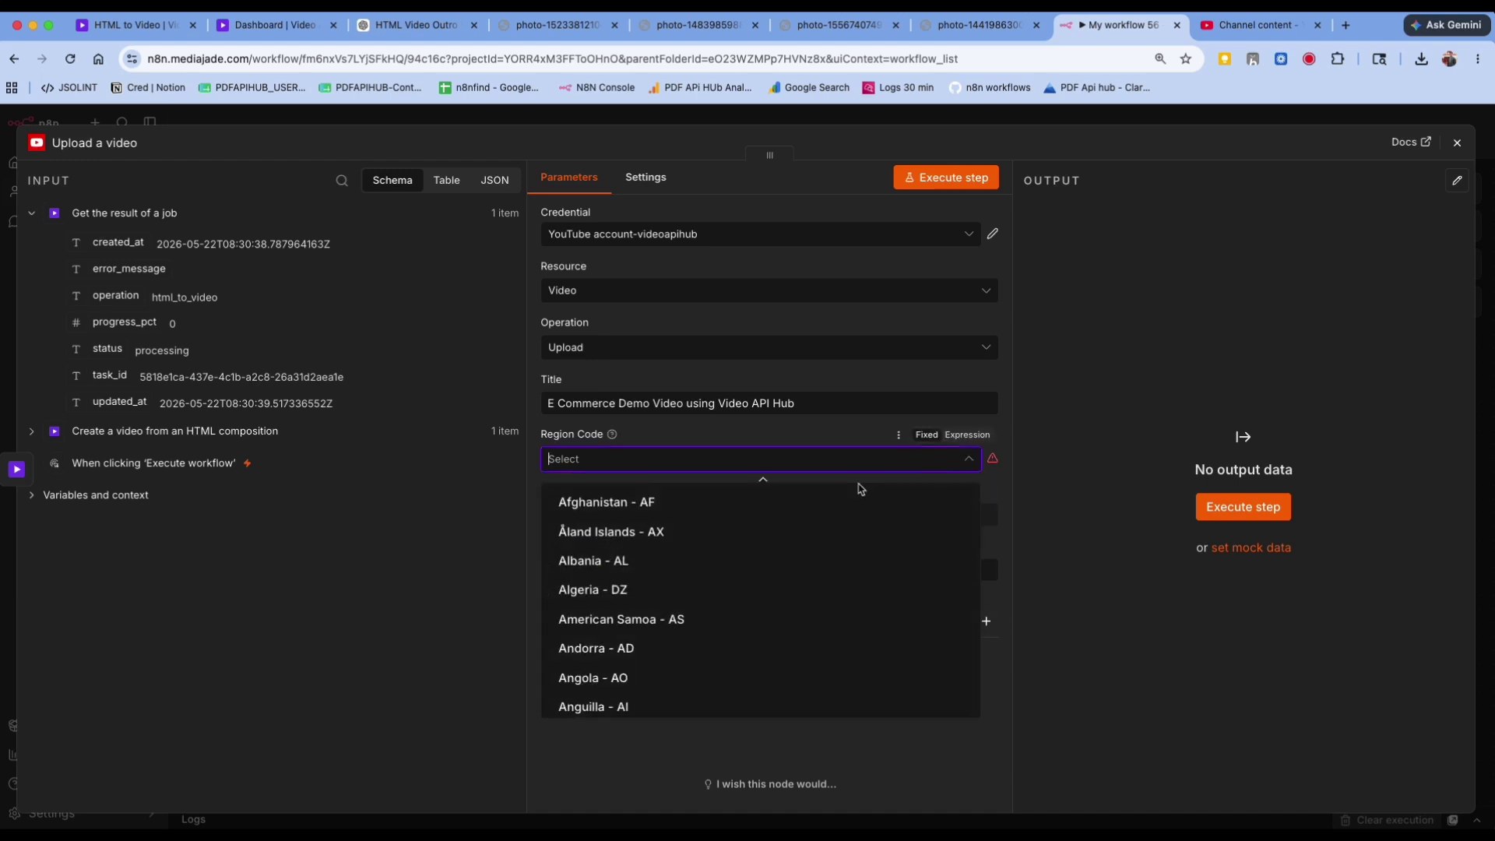
type("uni")
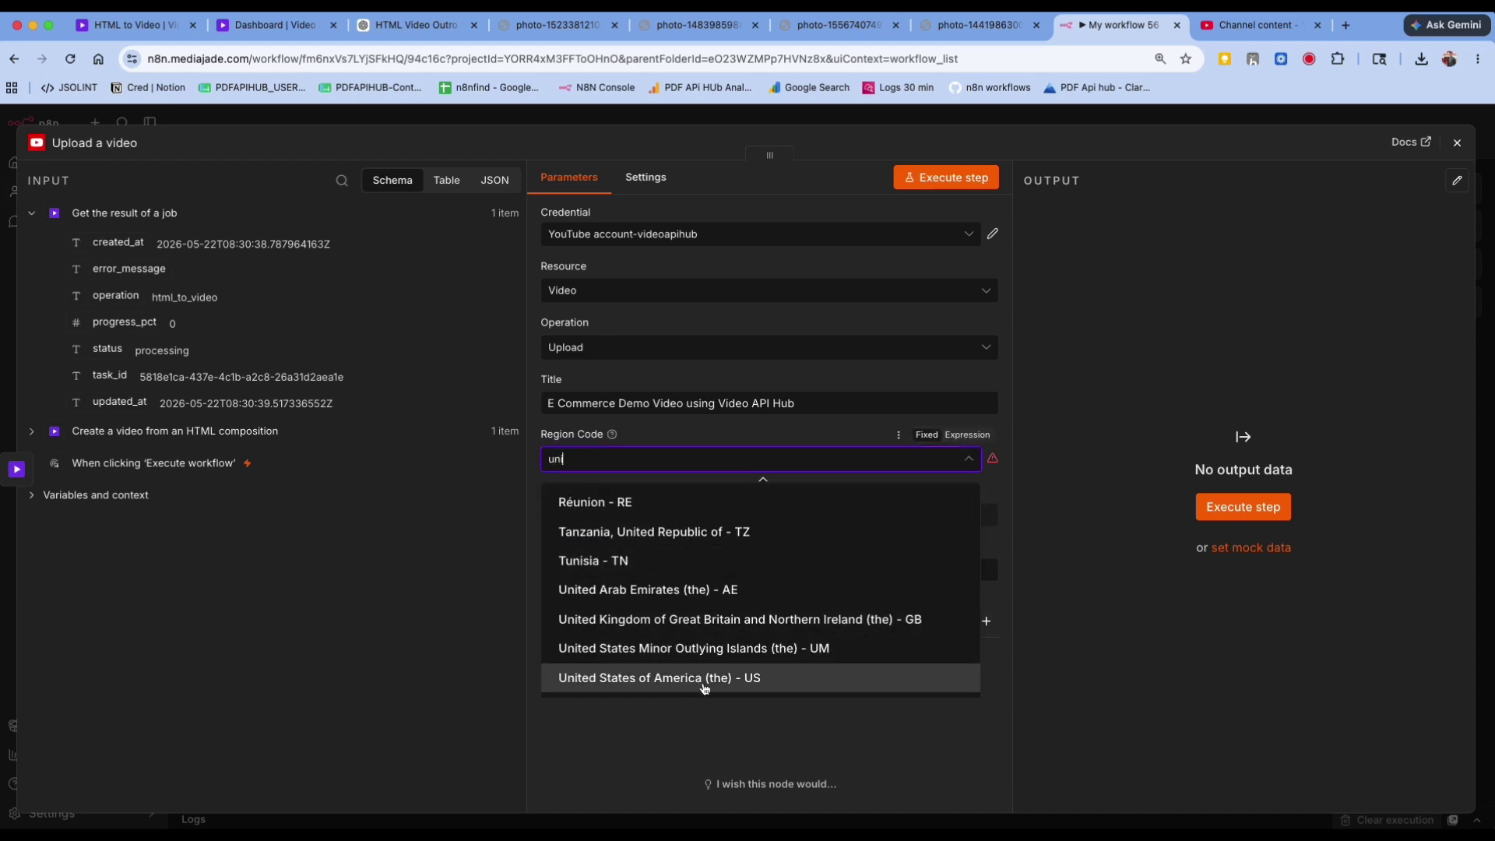
left_click(623, 679)
Add the description "This is an e commerce demo video created using video api hub" and the tags "videoautomation, n8n", and close the node
left_click(588, 659)
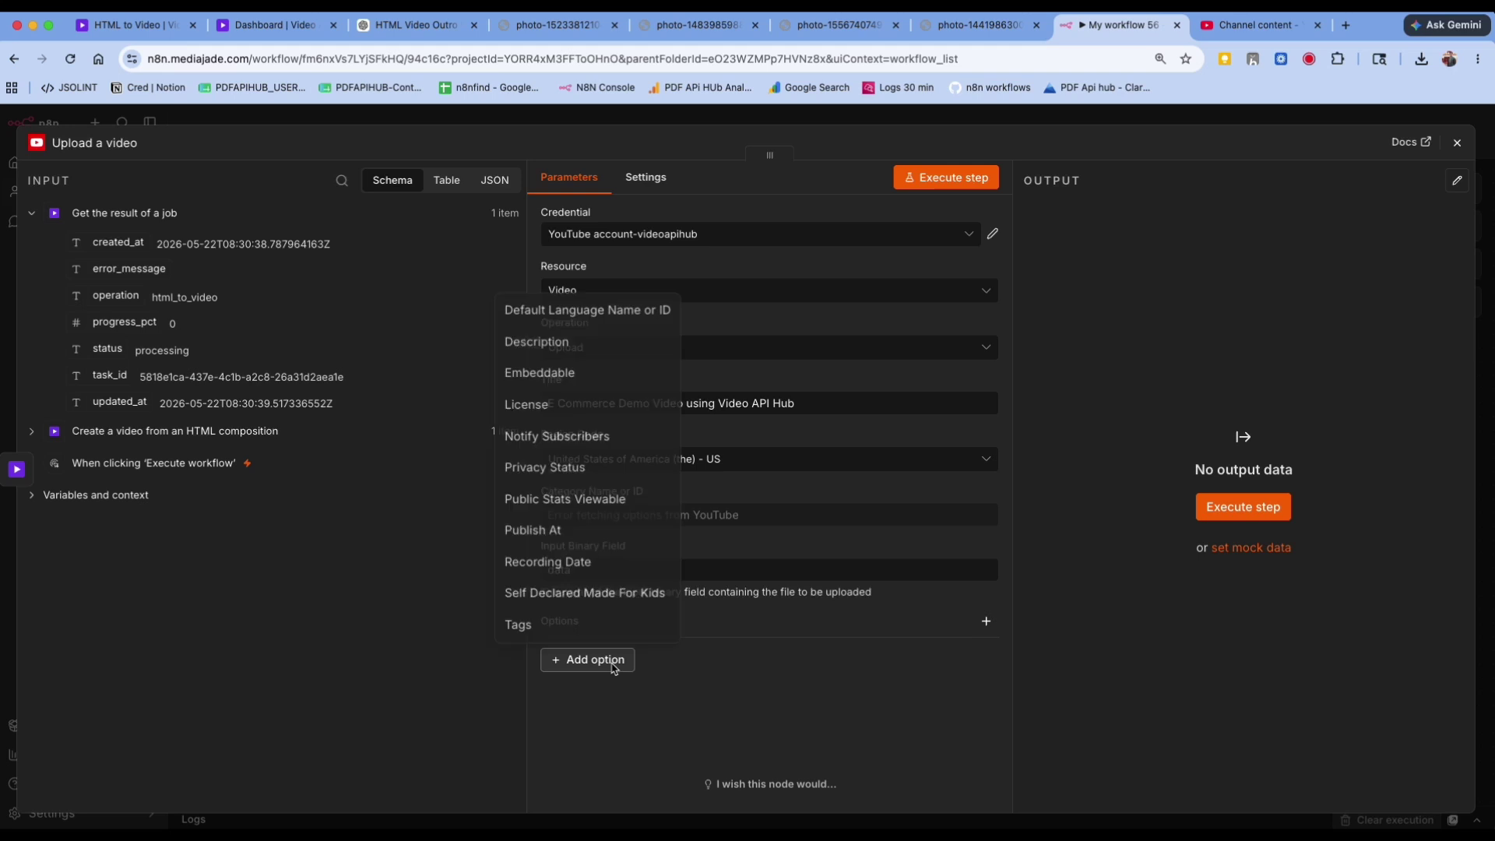
left_click(590, 339)
left_click(617, 681)
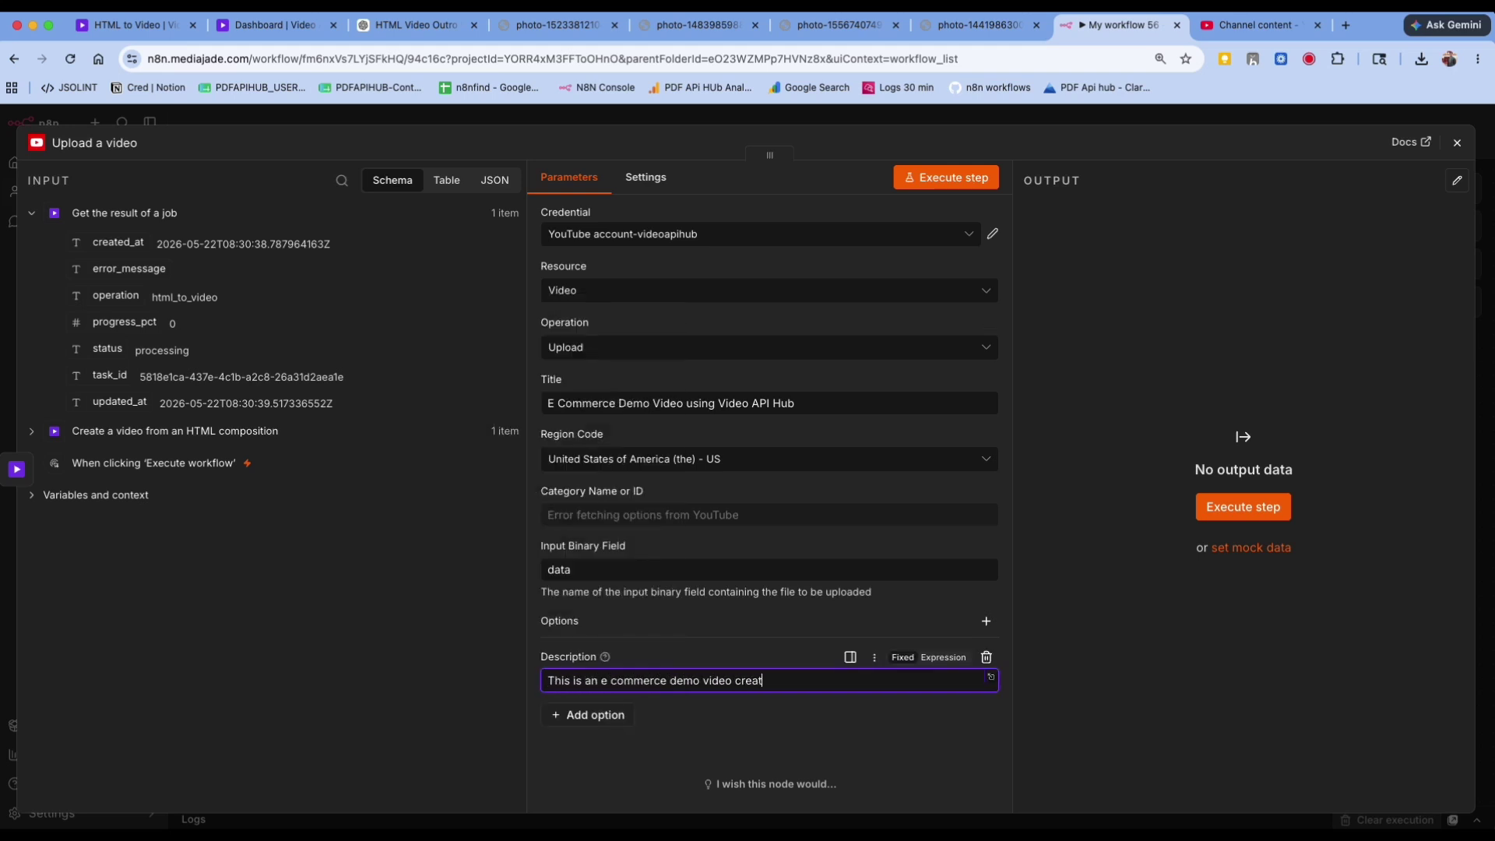
type("This is an e commerce demo video created using video api hub")
left_click(576, 710)
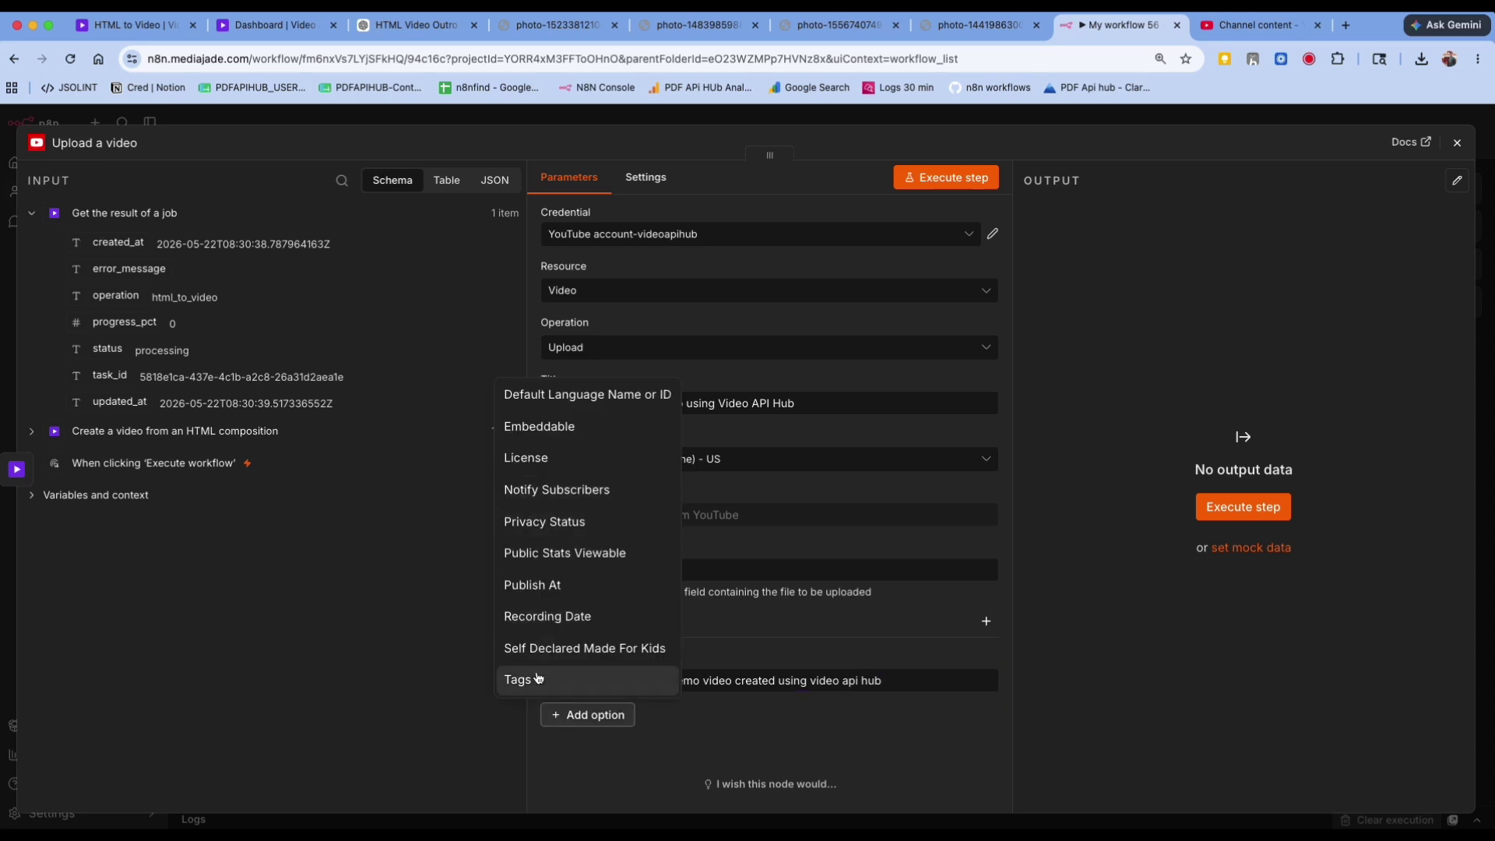
left_click(530, 678)
type("videoautomation, n8n")
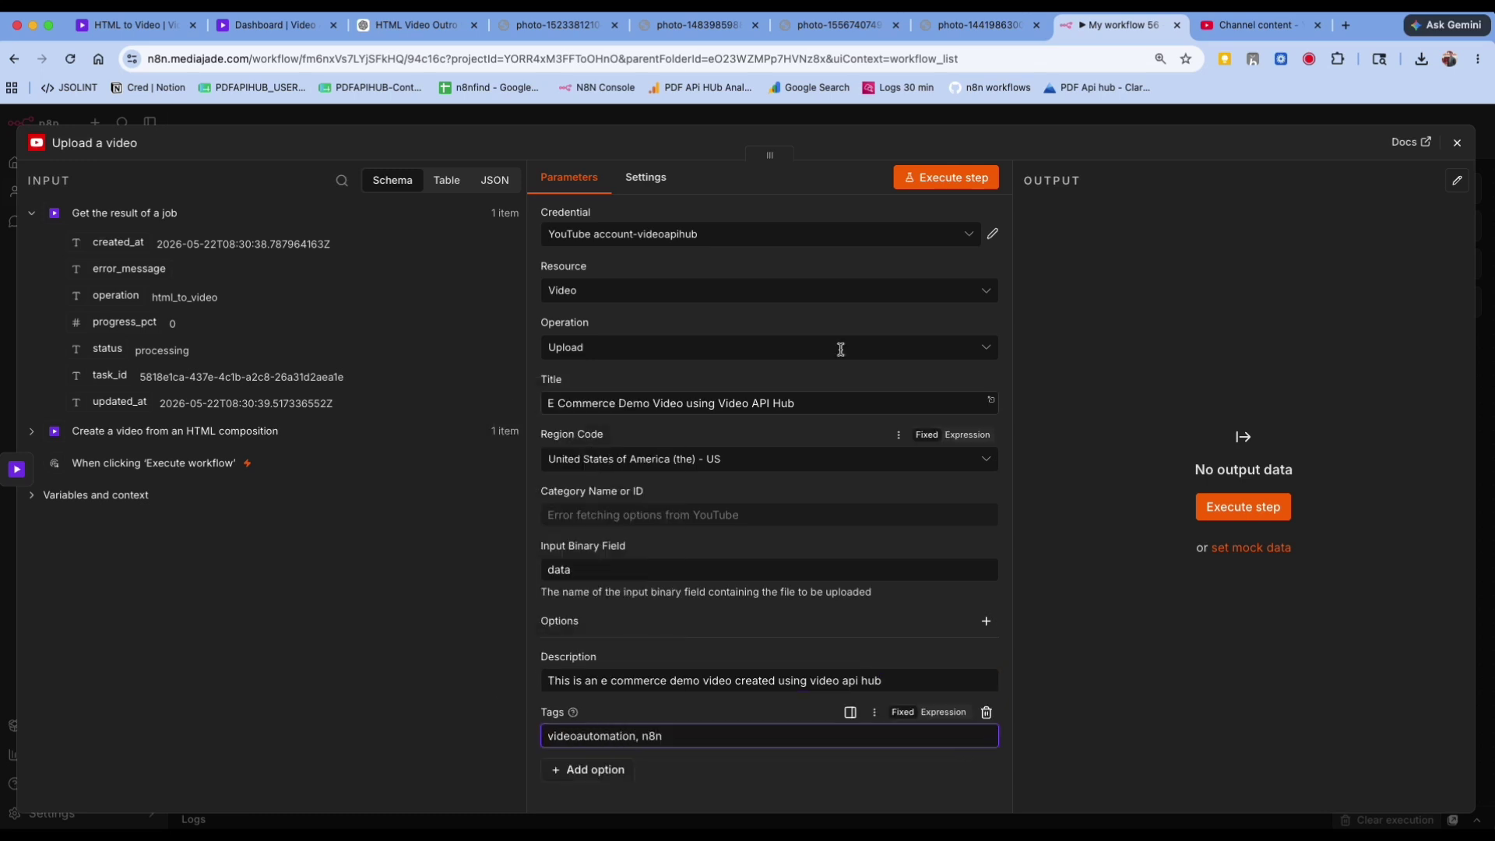
left_click(1457, 142)
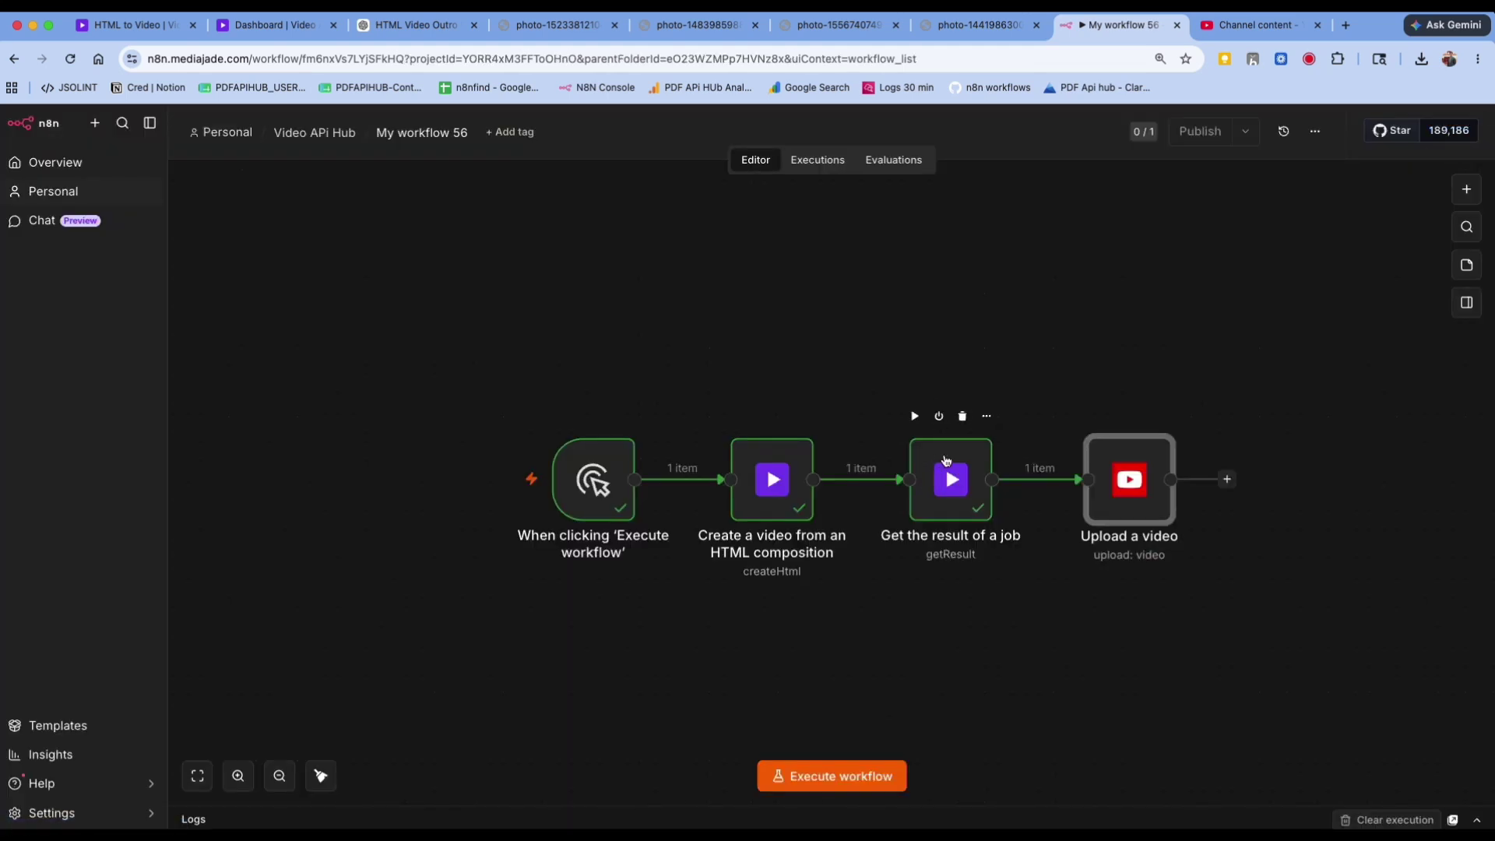
Execute the "Get the result of a job" node again and check its output file and the job's status on the dashboard
left_click(916, 416)
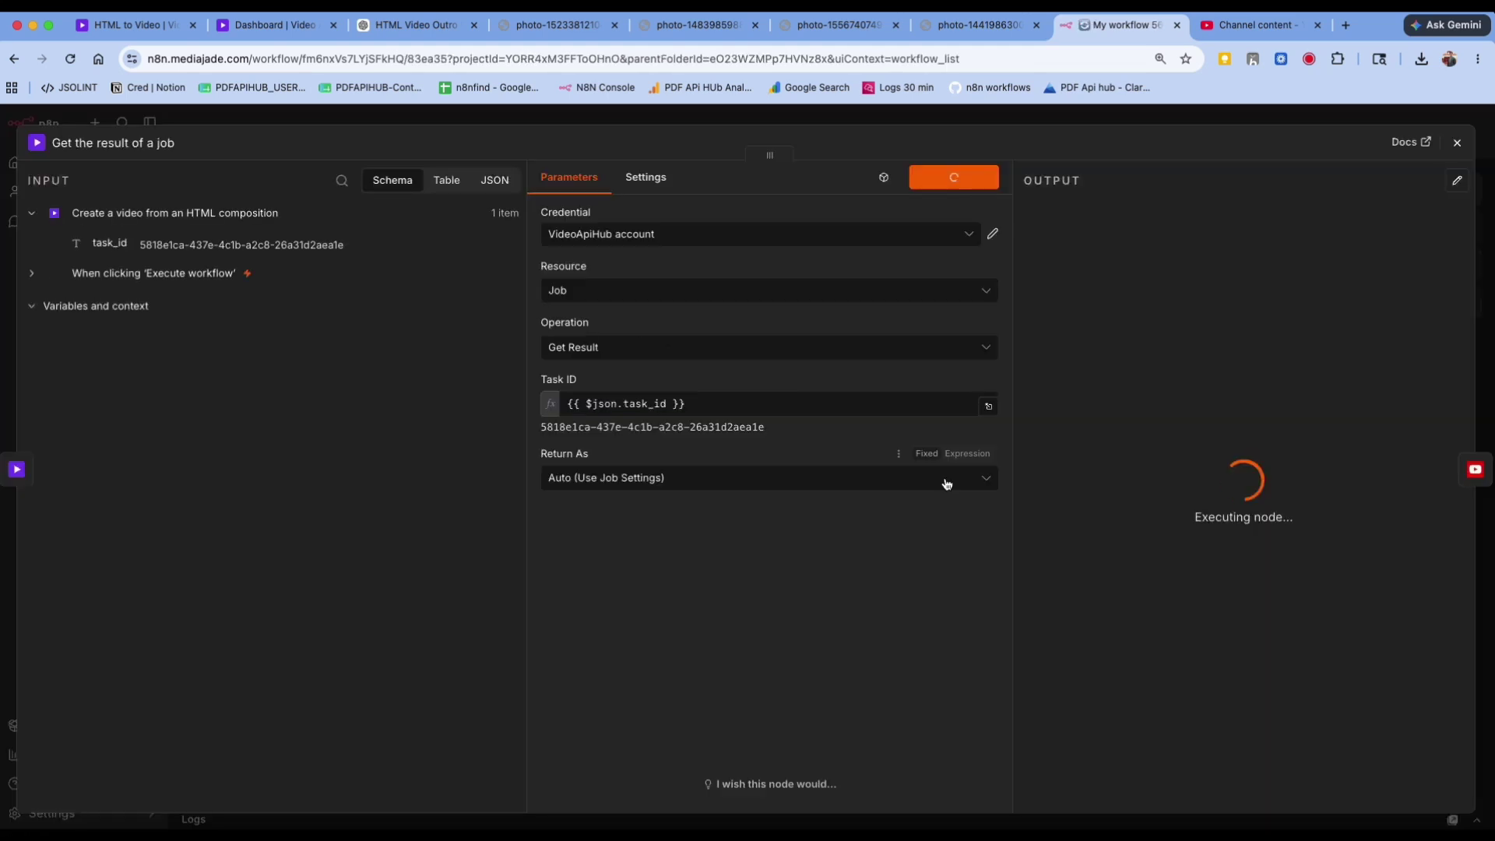
double_click(949, 480)
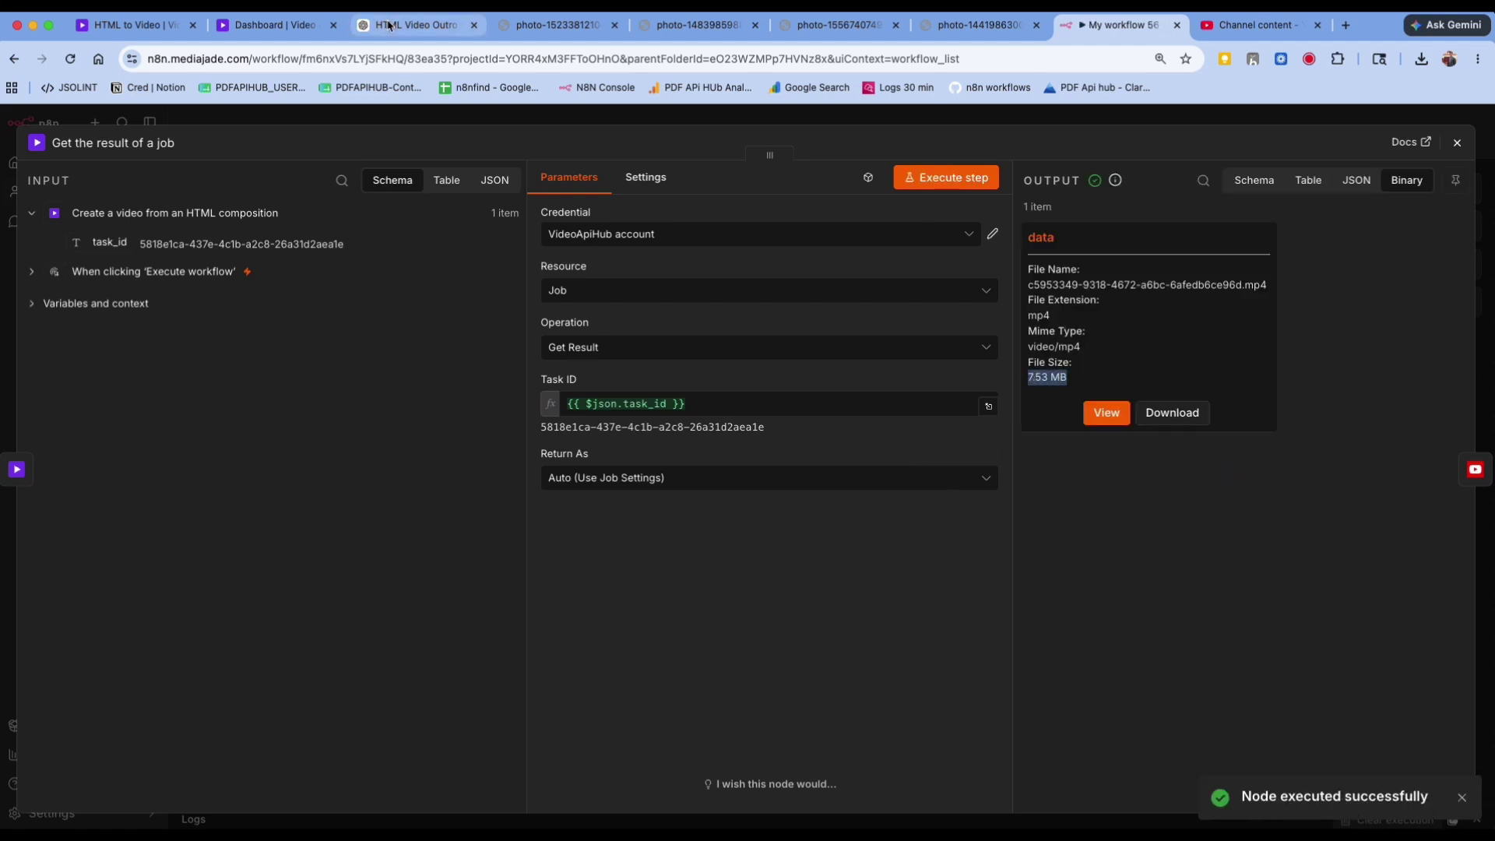
left_click(276, 25)
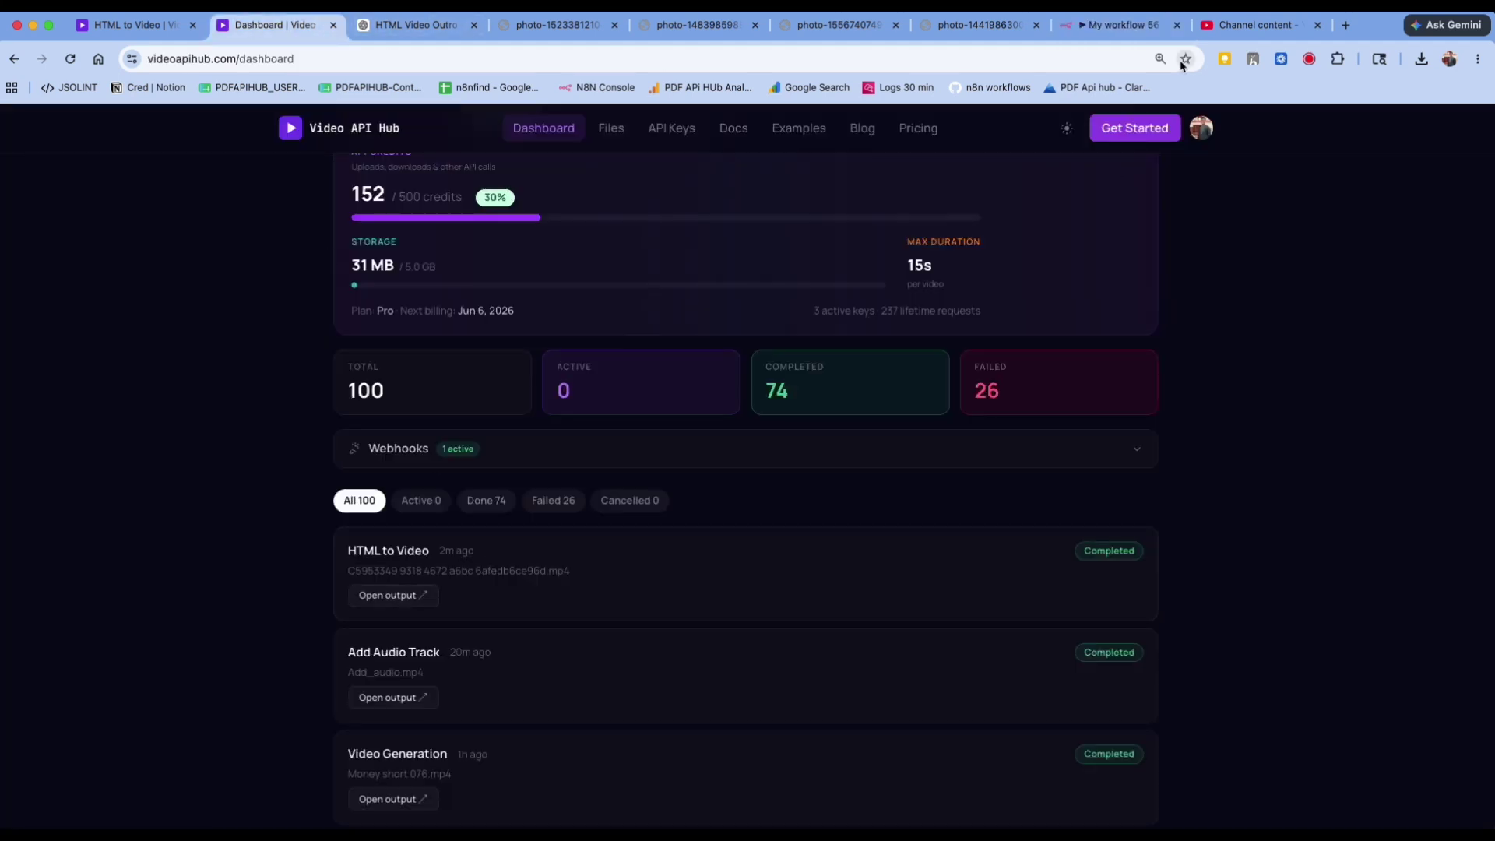
left_click(1277, 24)
left_click(1115, 25)
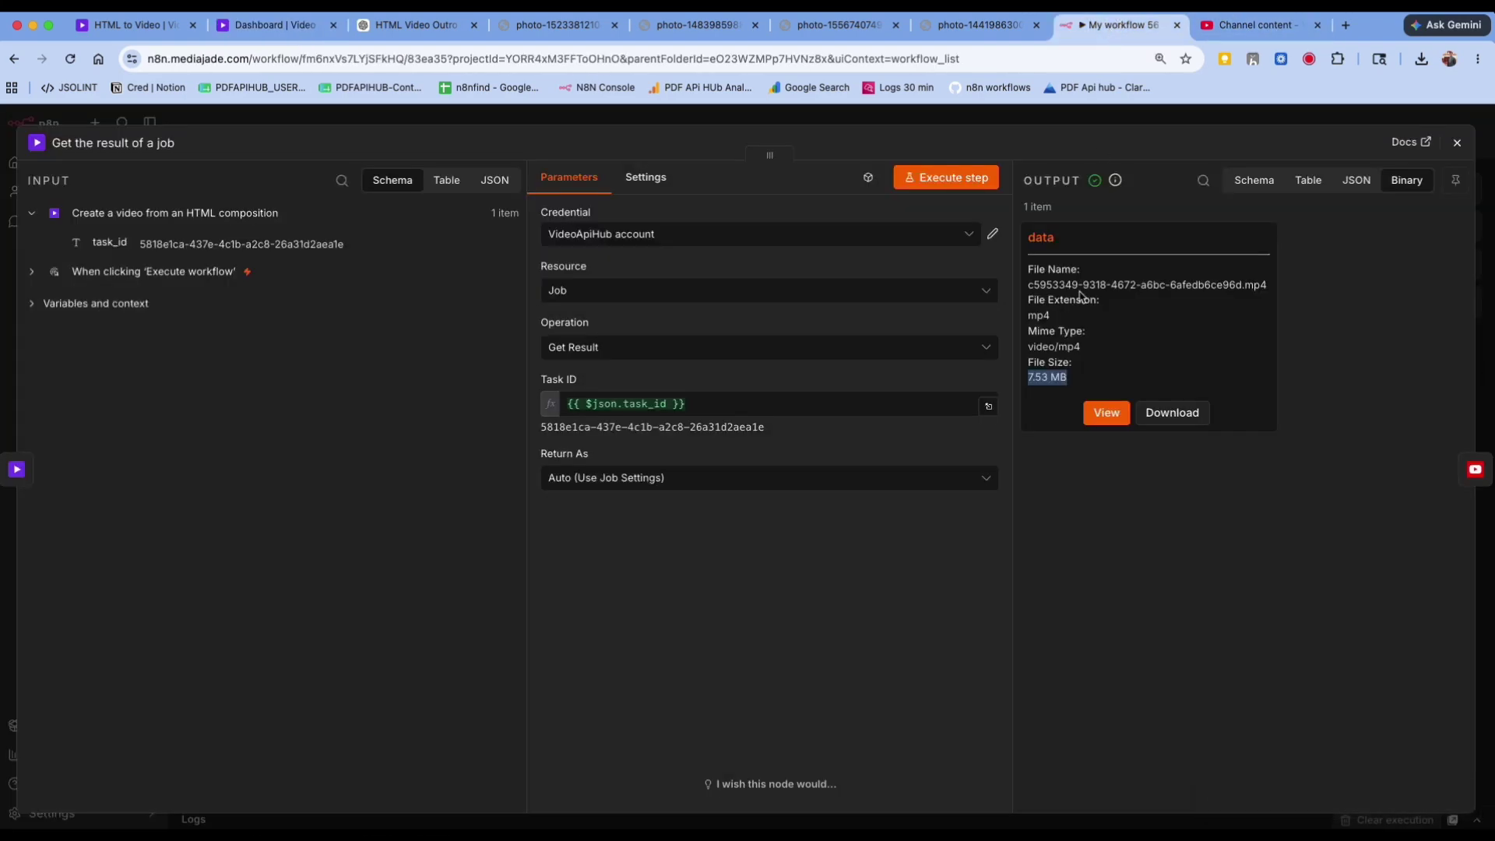
From the Video API Hub dashboard, open the newest HTML to Video job's output and play the rendered video from the start
left_click(261, 25)
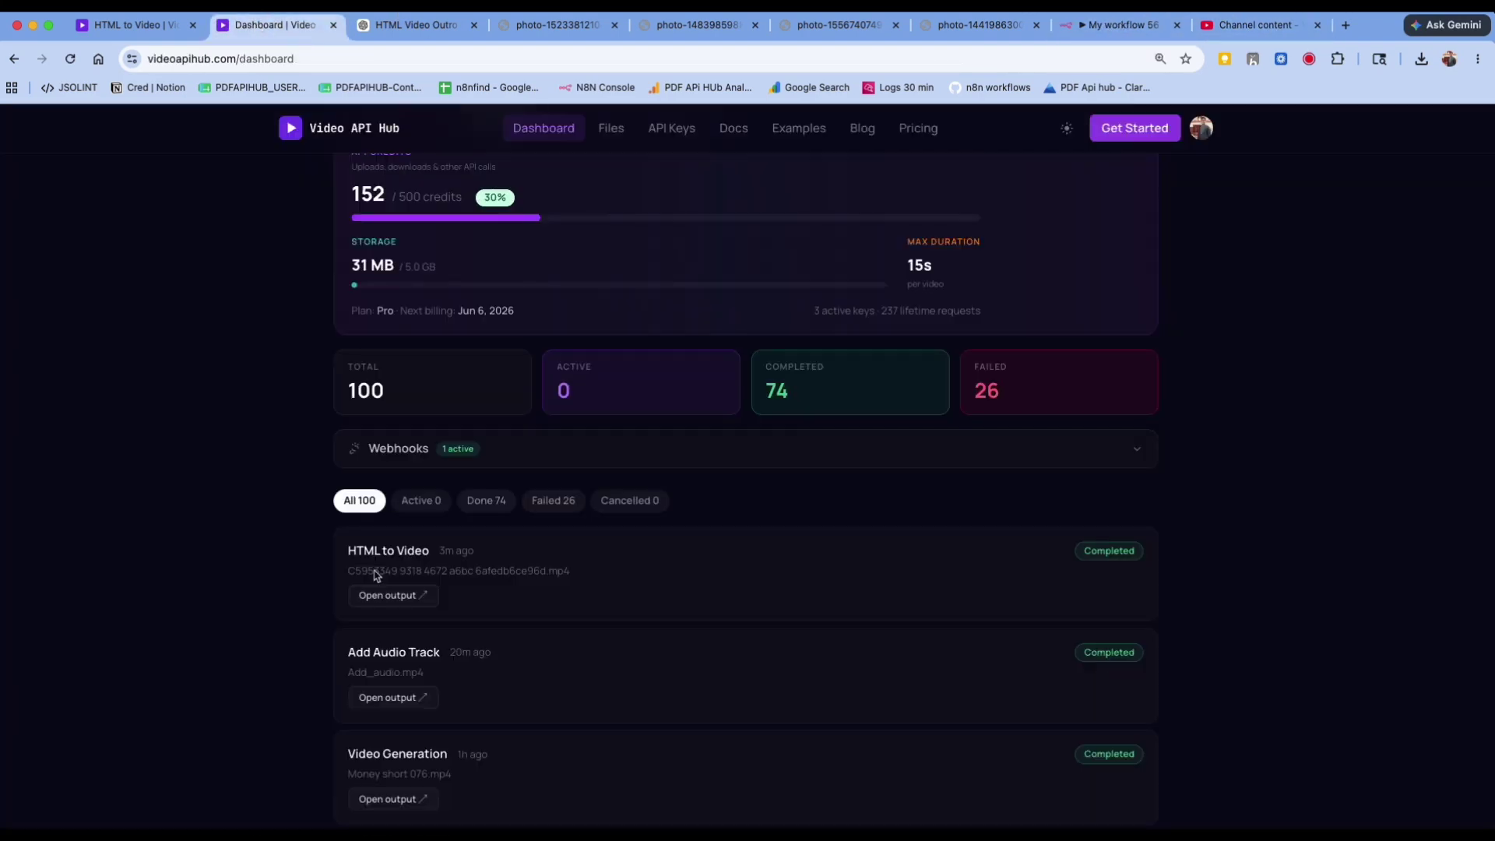
left_click(388, 595)
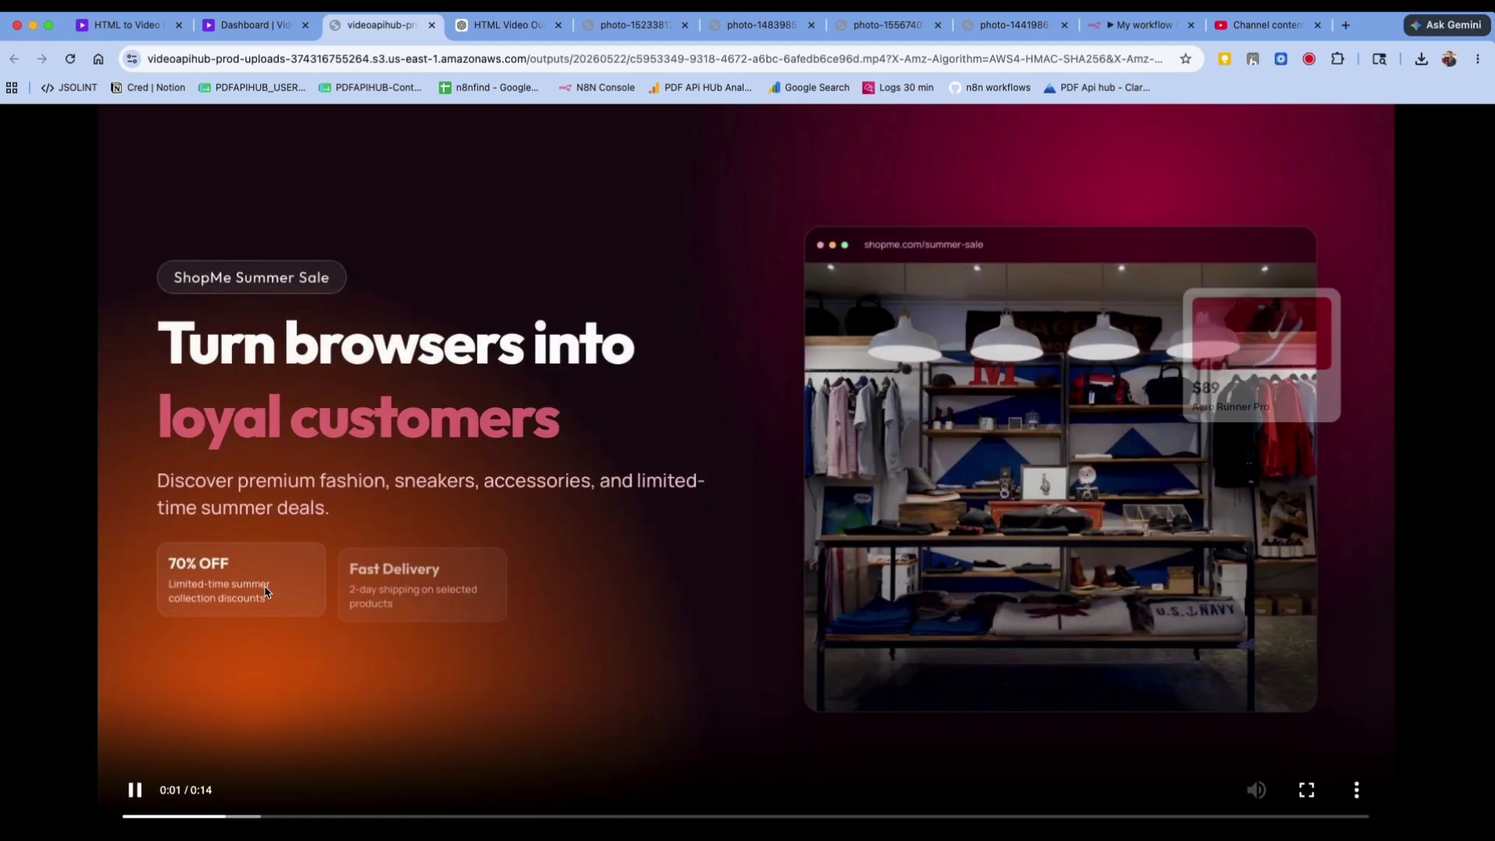
left_click(142, 765)
left_click_drag(404, 818, 101, 800)
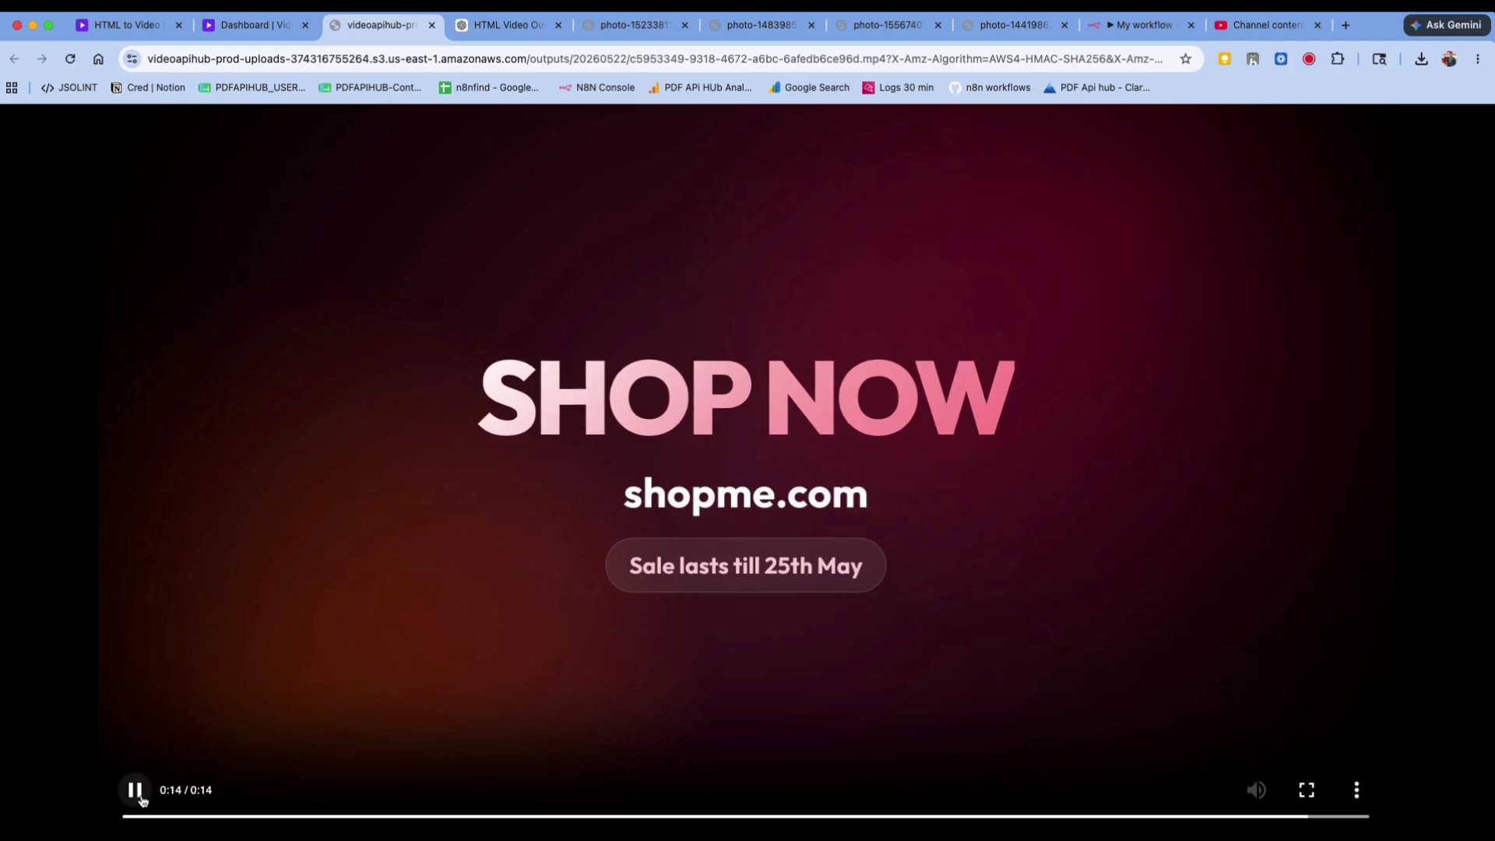
left_click(141, 798)
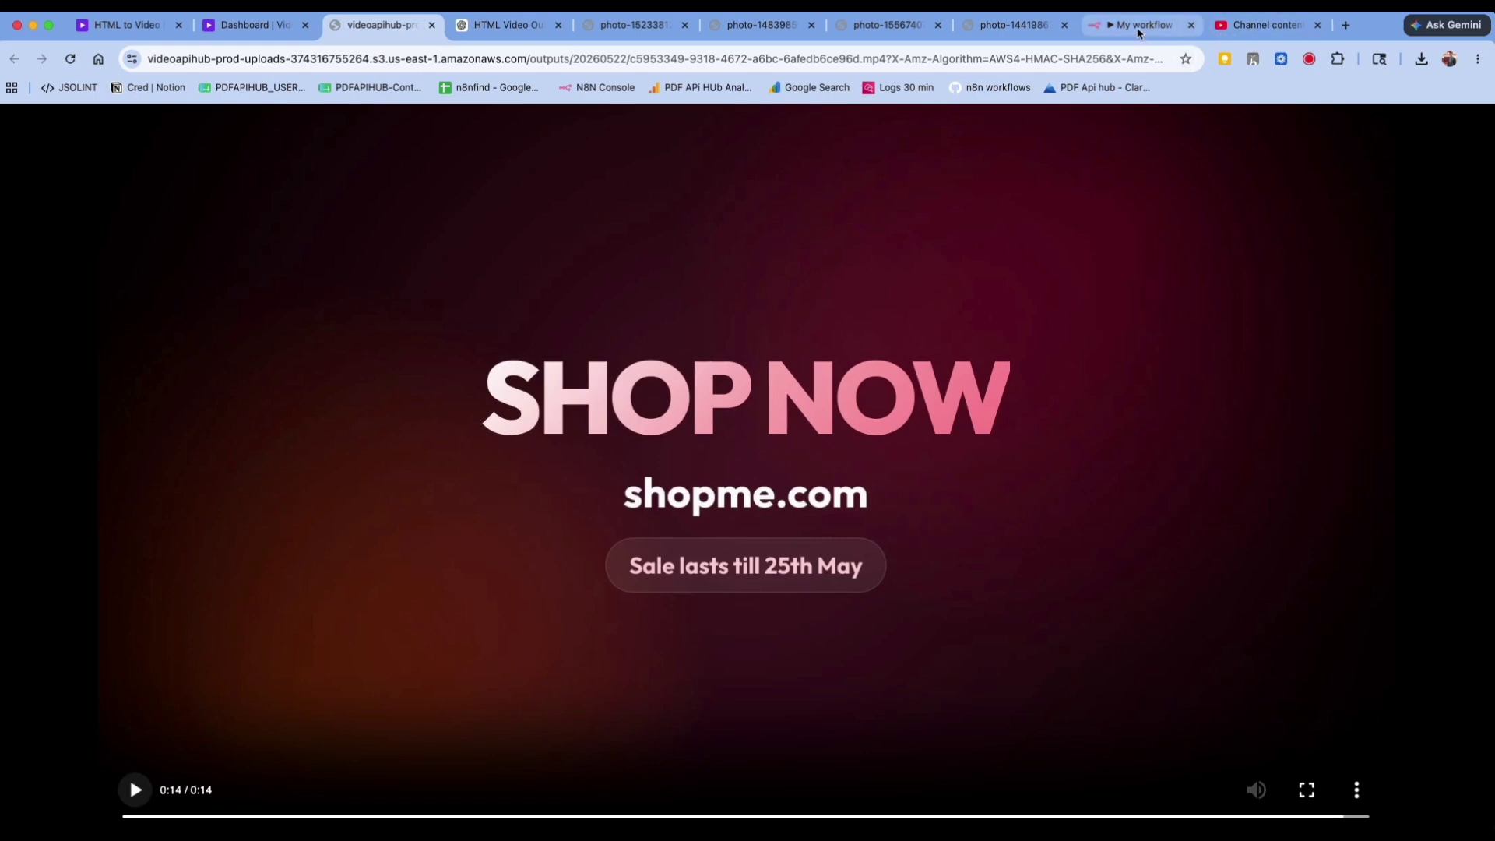
Back in n8n, open the "Upload a video" node, check its input binary field against the incoming file, and preview that video
left_click(1141, 25)
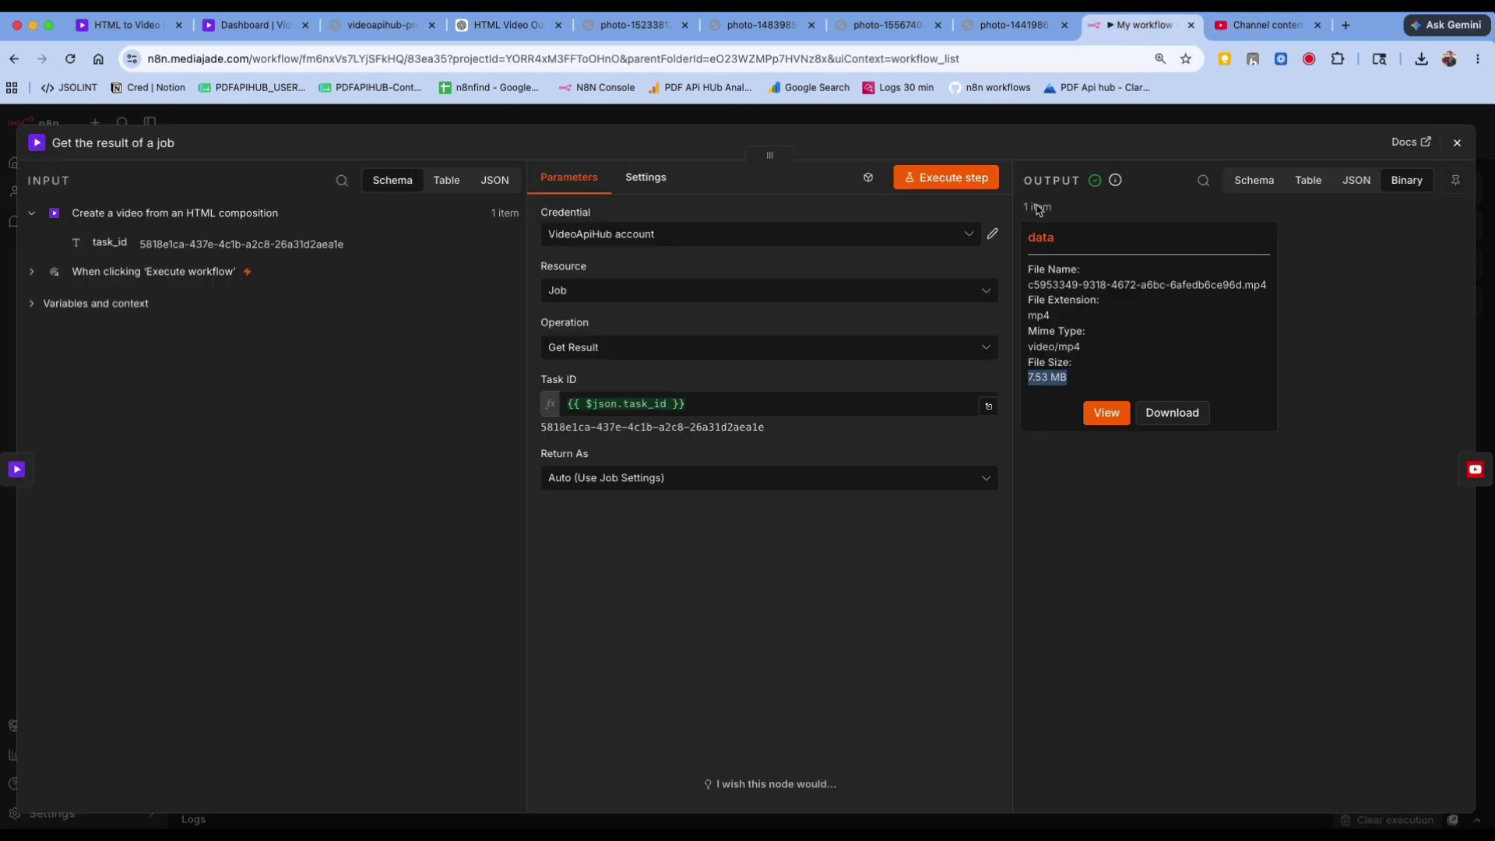
left_click(1455, 147)
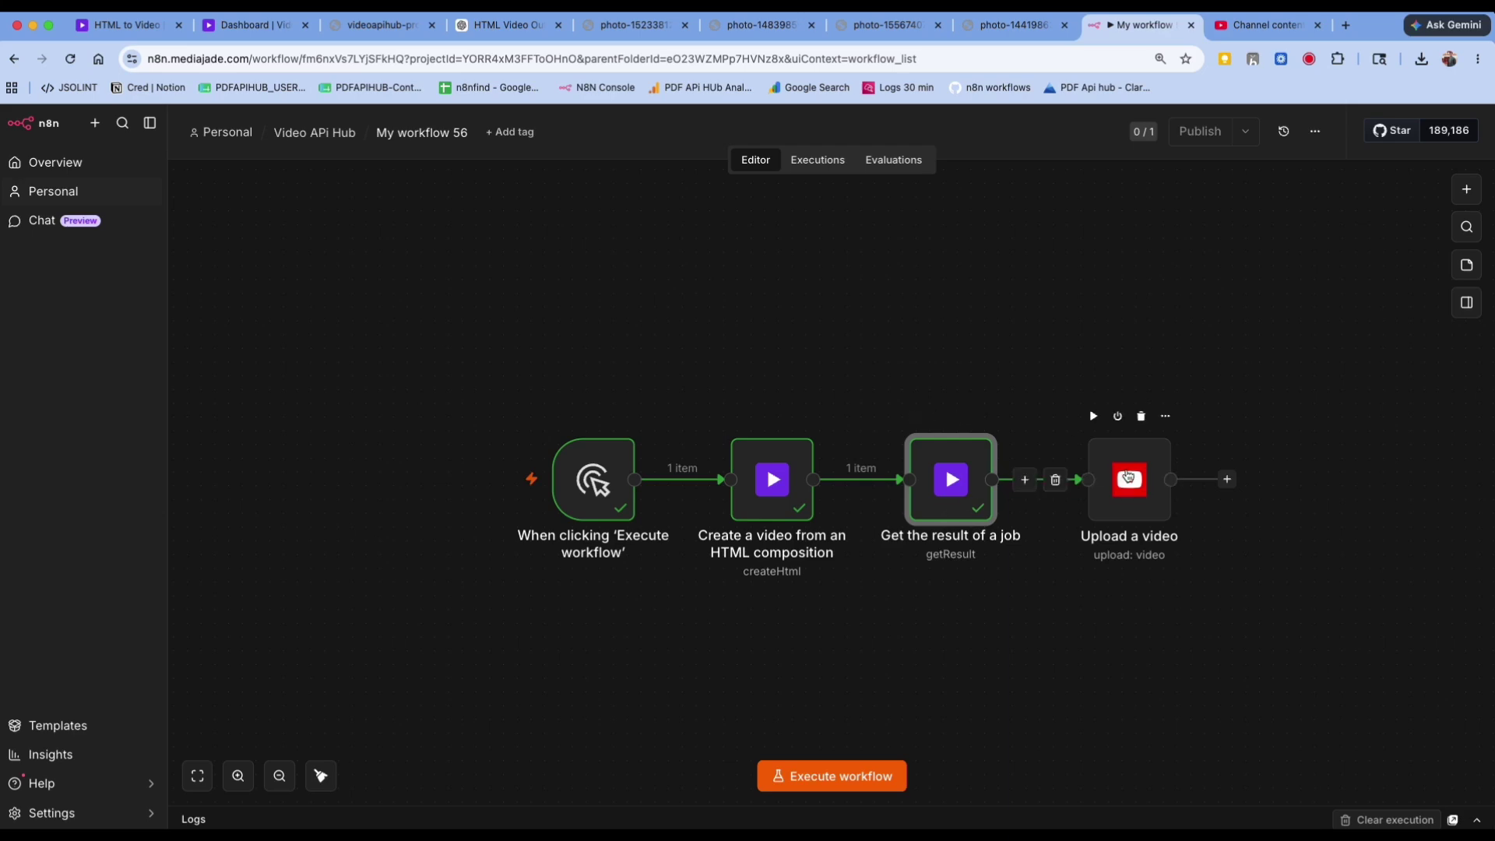
double_click(1130, 487)
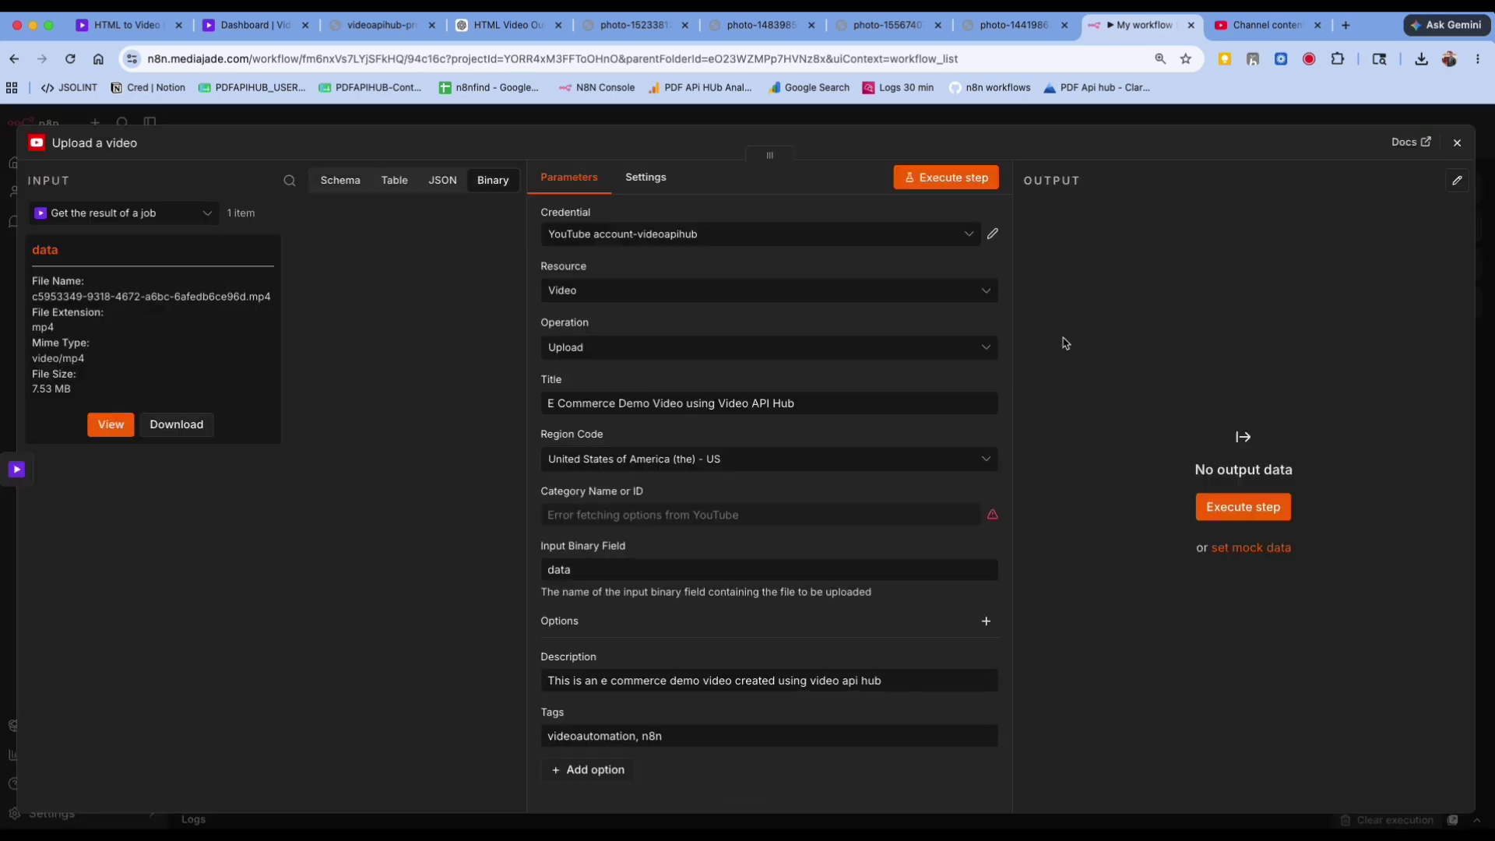
double_click(49, 248)
left_click(569, 570)
left_click(116, 424)
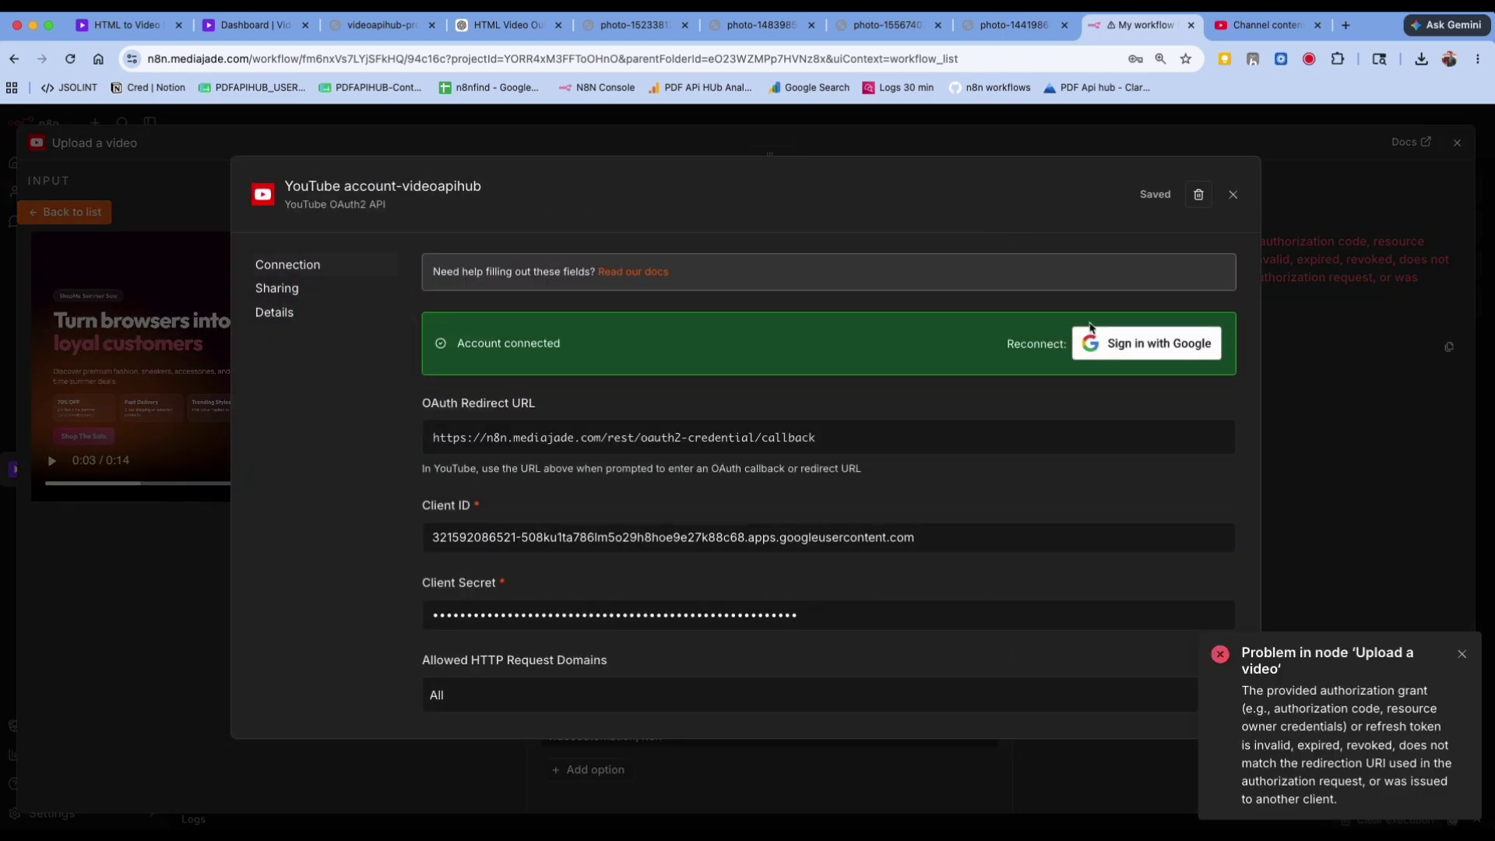
Reconnect the YouTube credential through Google sign-in, grant the requested YouTube permissions, and close the credential settings
left_click(1145, 345)
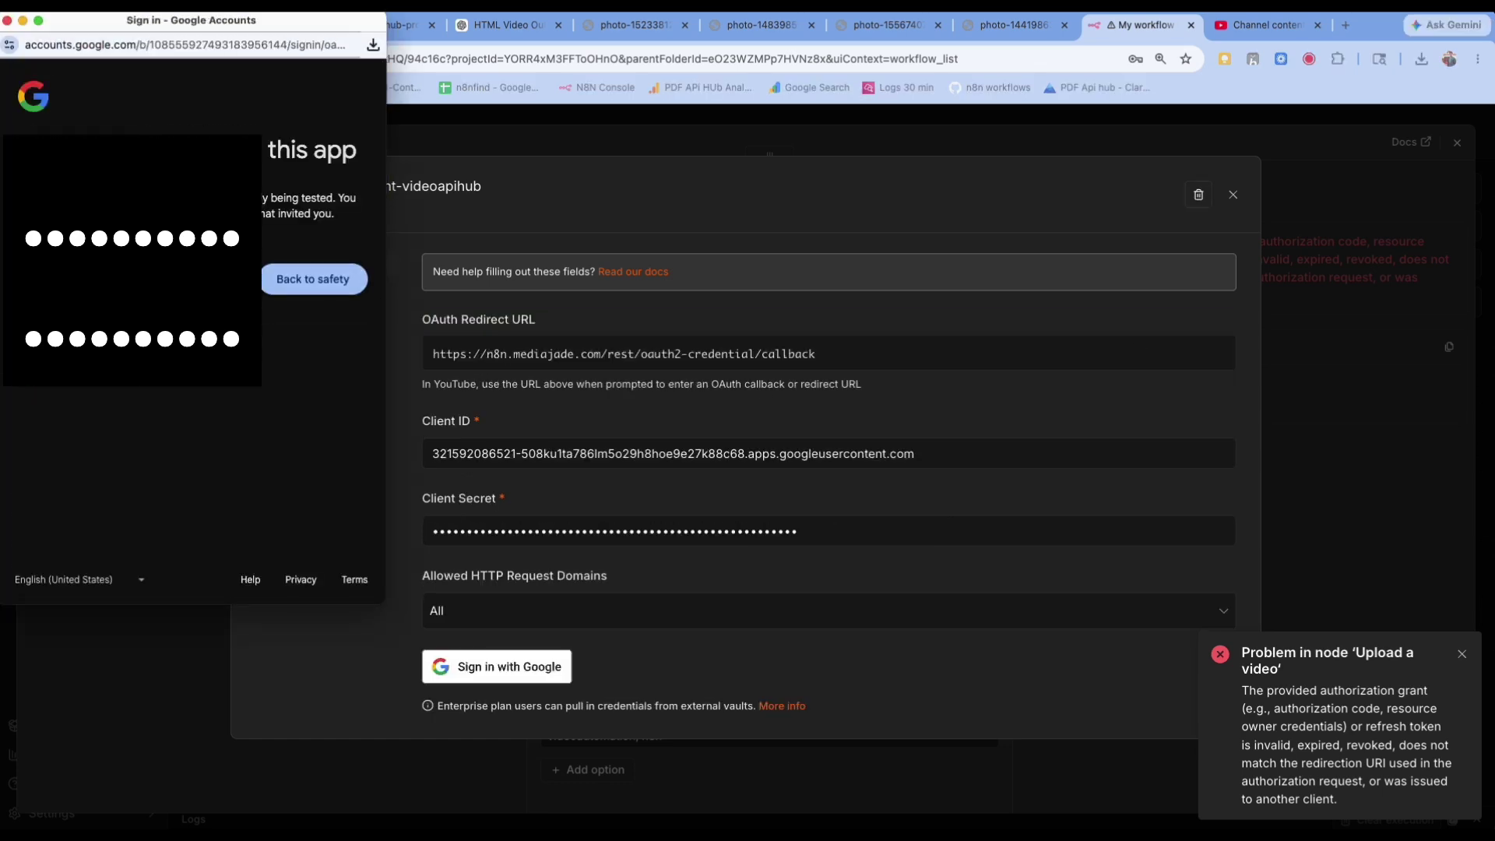
left_click(70, 343)
left_click(22, 312)
scroll(187, 350, "down", 6)
left_click(277, 514)
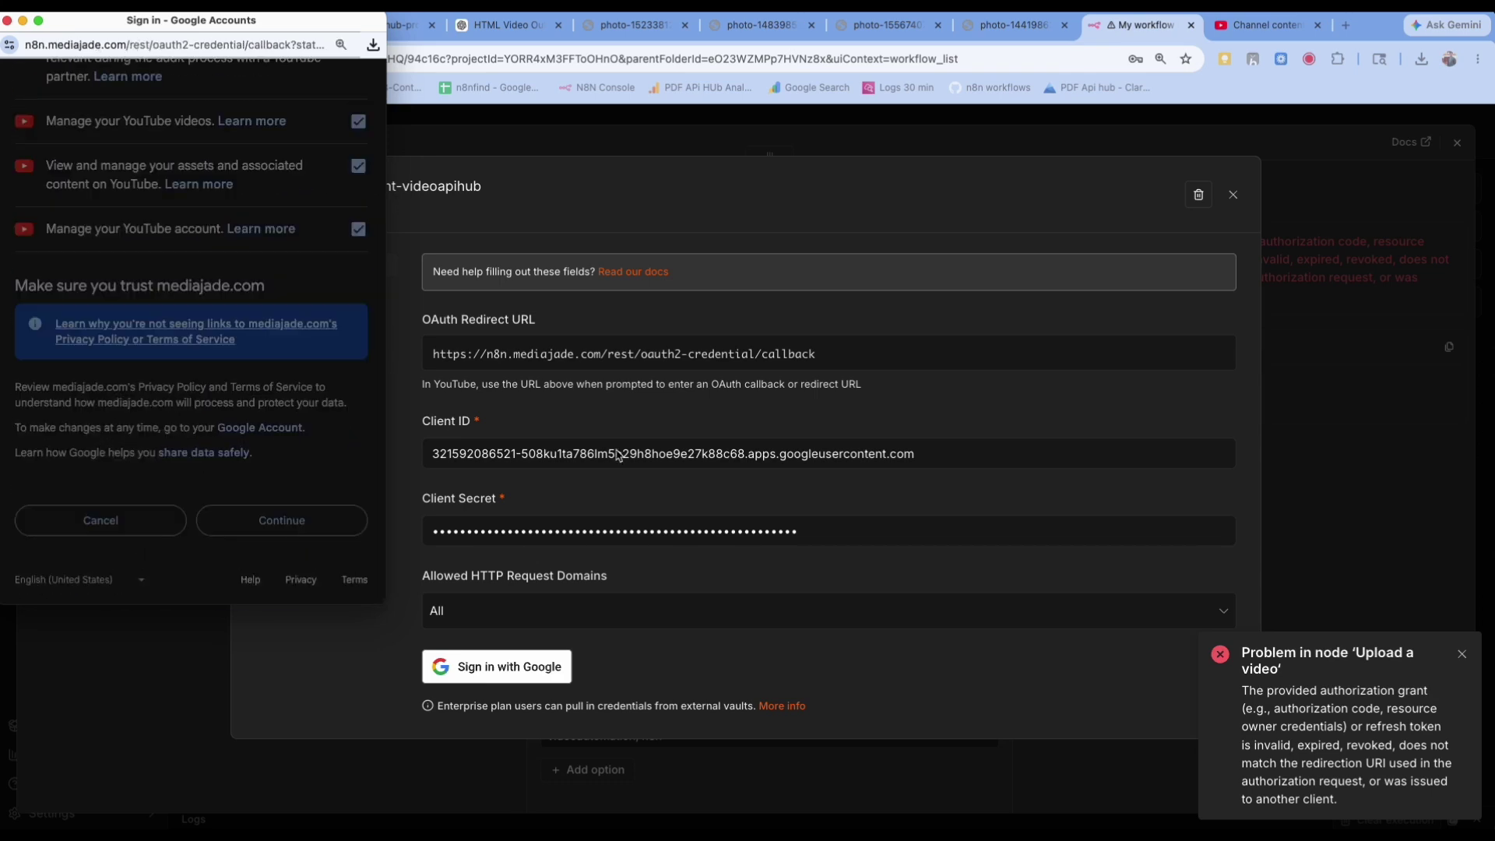
left_click(1234, 195)
Execute the "Upload a video" node and check for the upload in YouTube Studio's refreshed channel content
left_click(951, 177)
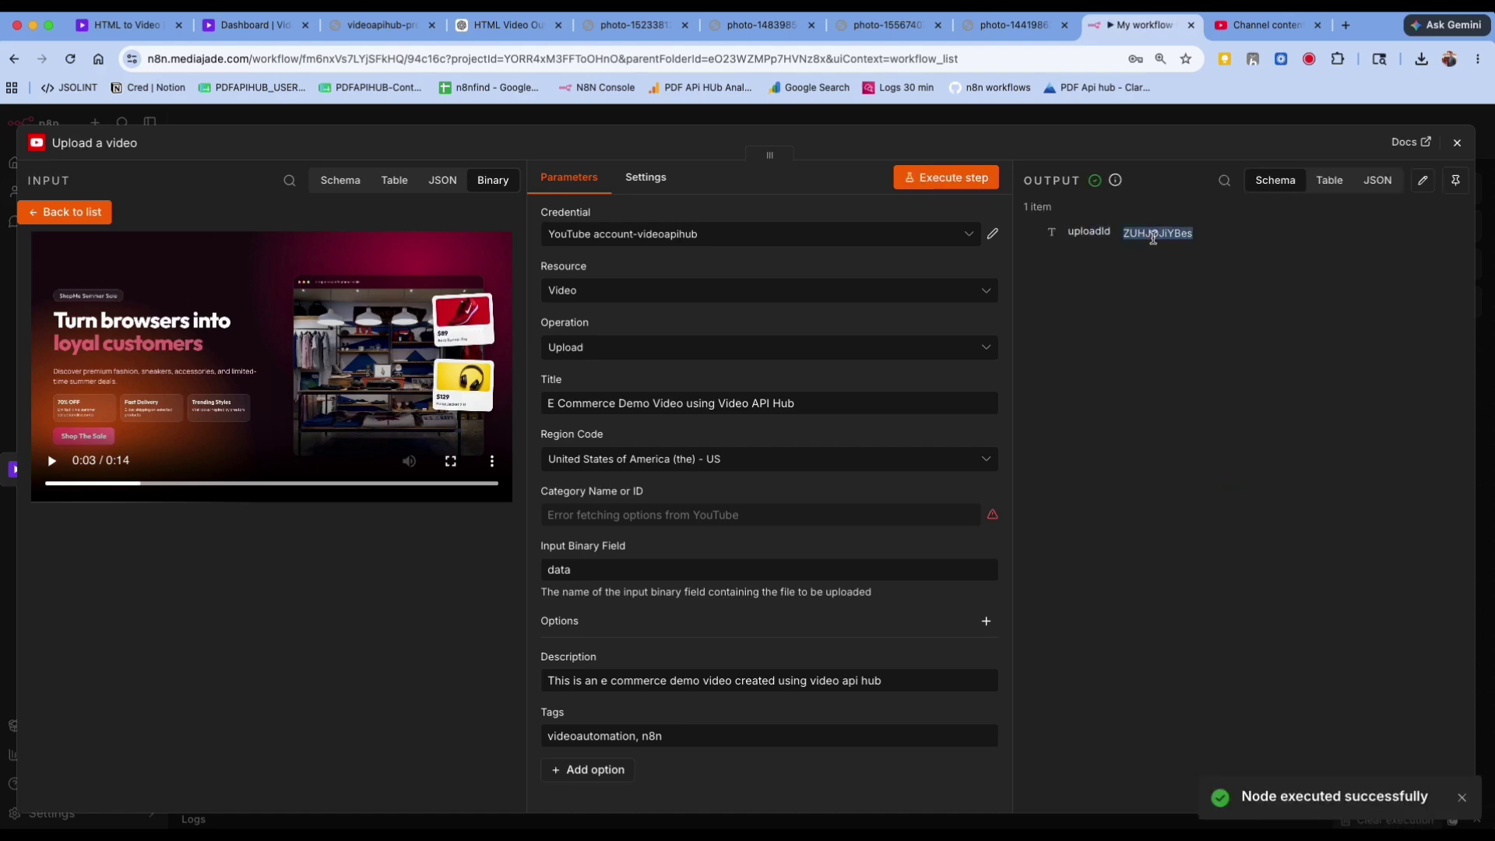
left_click(1263, 28)
key("super+r")
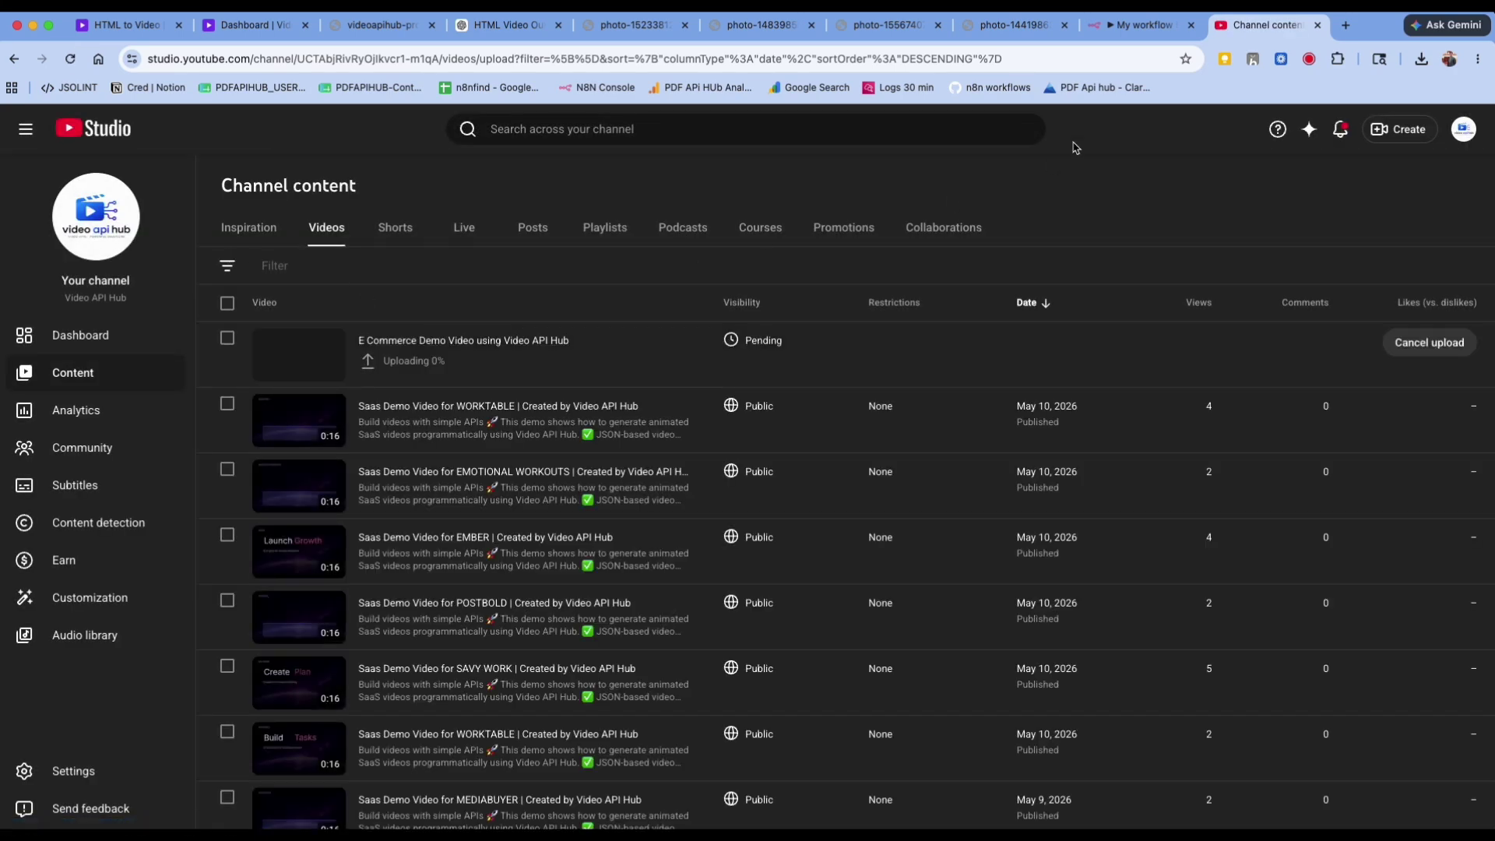
Back in n8n, insert a Video Api Hub "Add audio to a video" node between "Get the result of a job" and "Upload a video"
left_click(1141, 25)
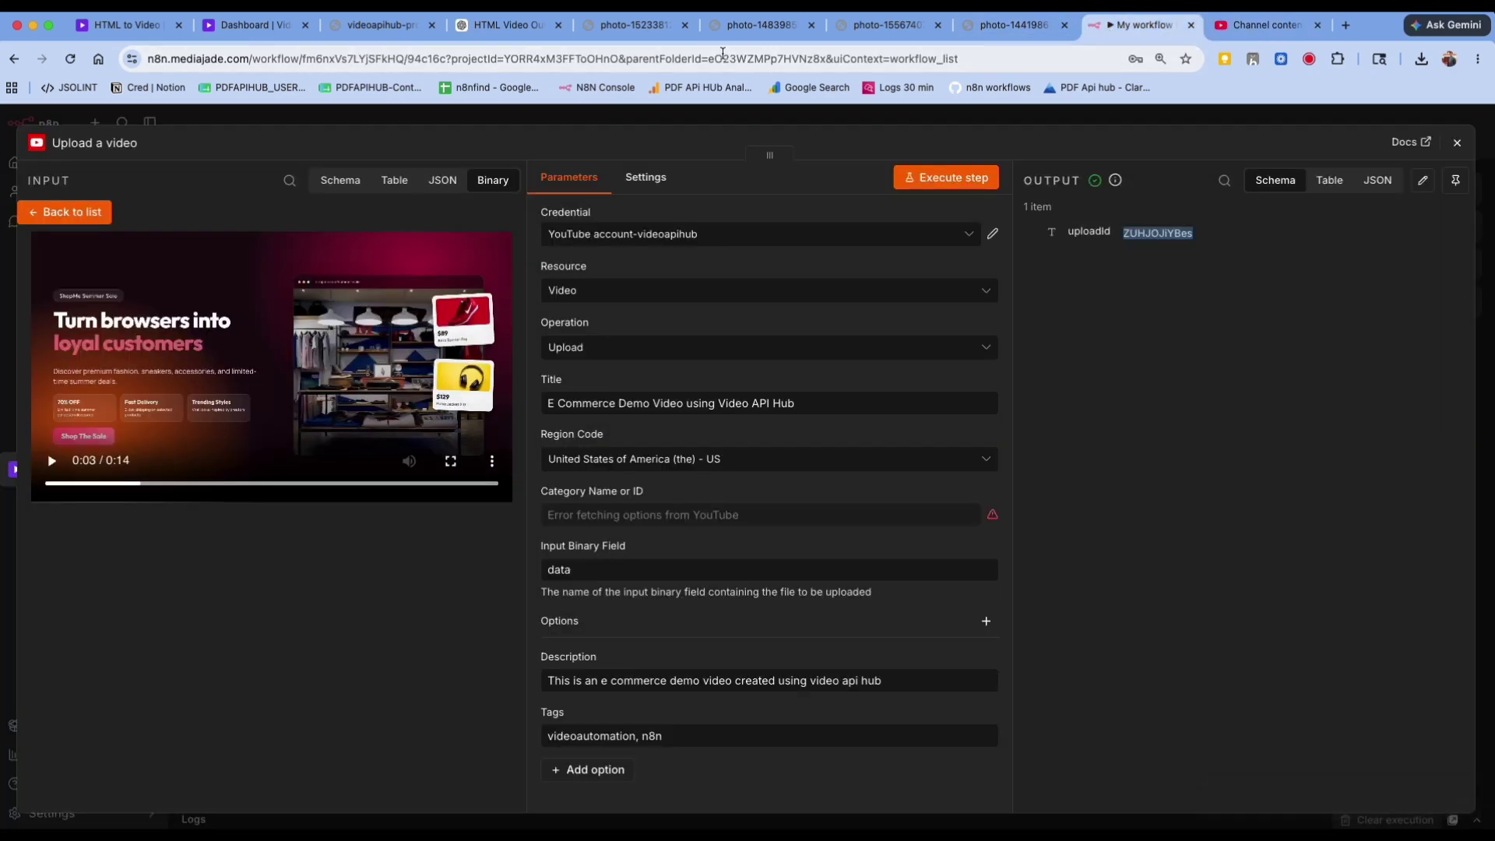
left_click(1457, 143)
left_click(1025, 481)
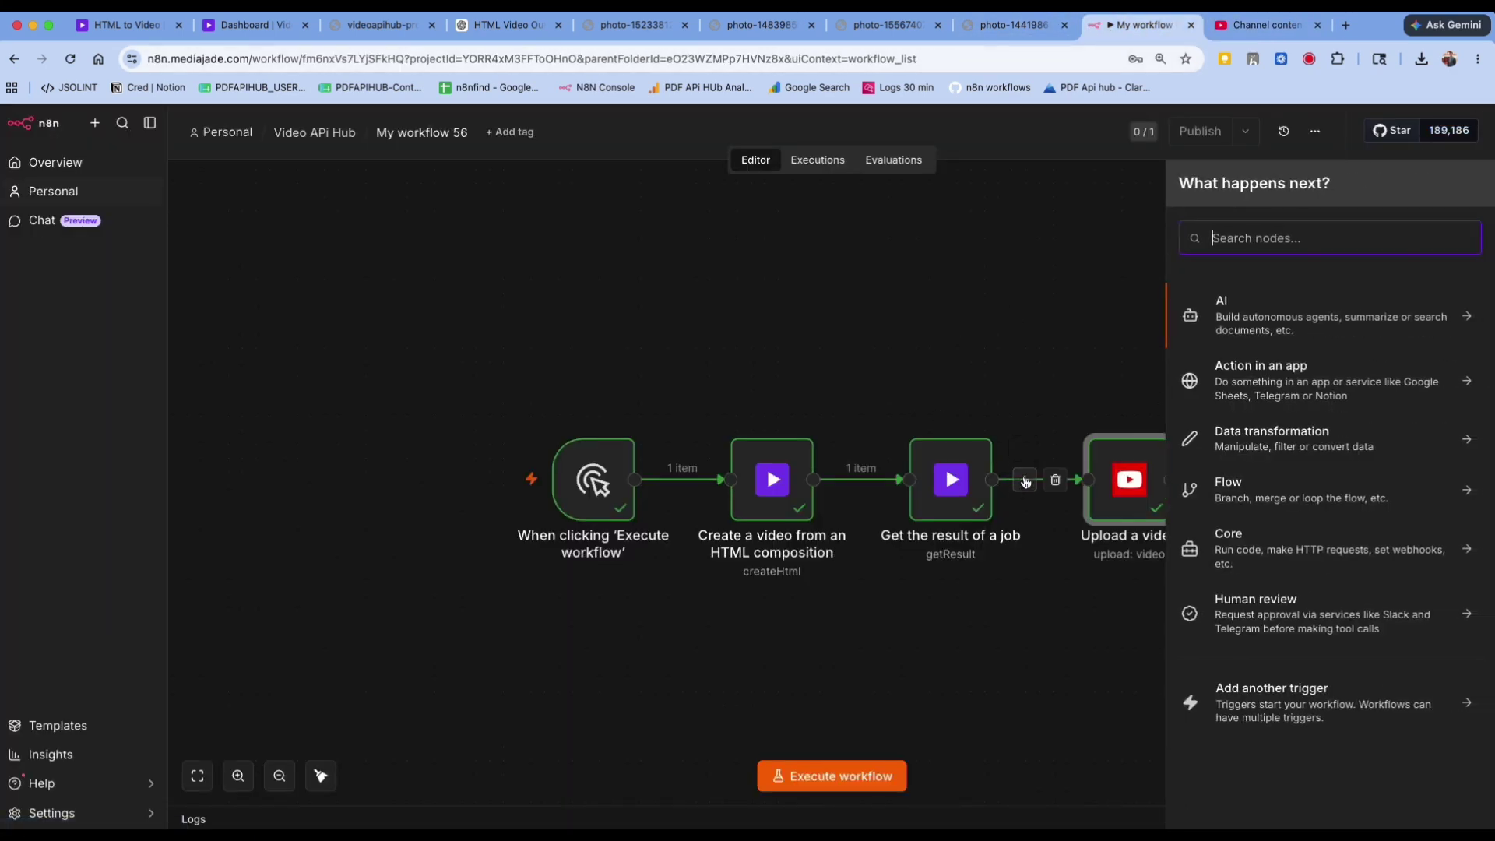
type("video ap")
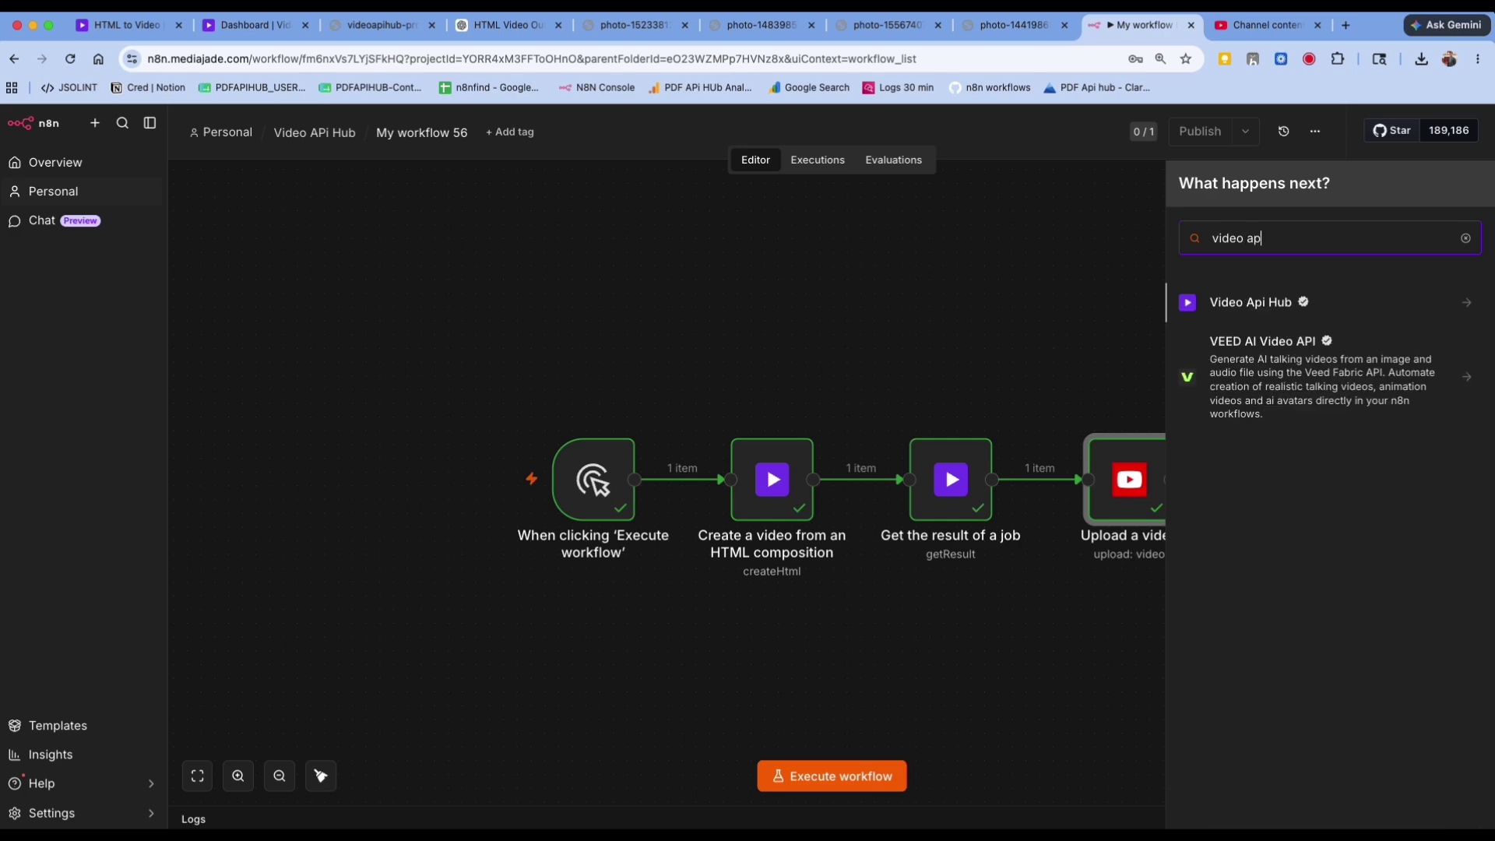
left_click(1363, 305)
scroll(1246, 569, "down", 6)
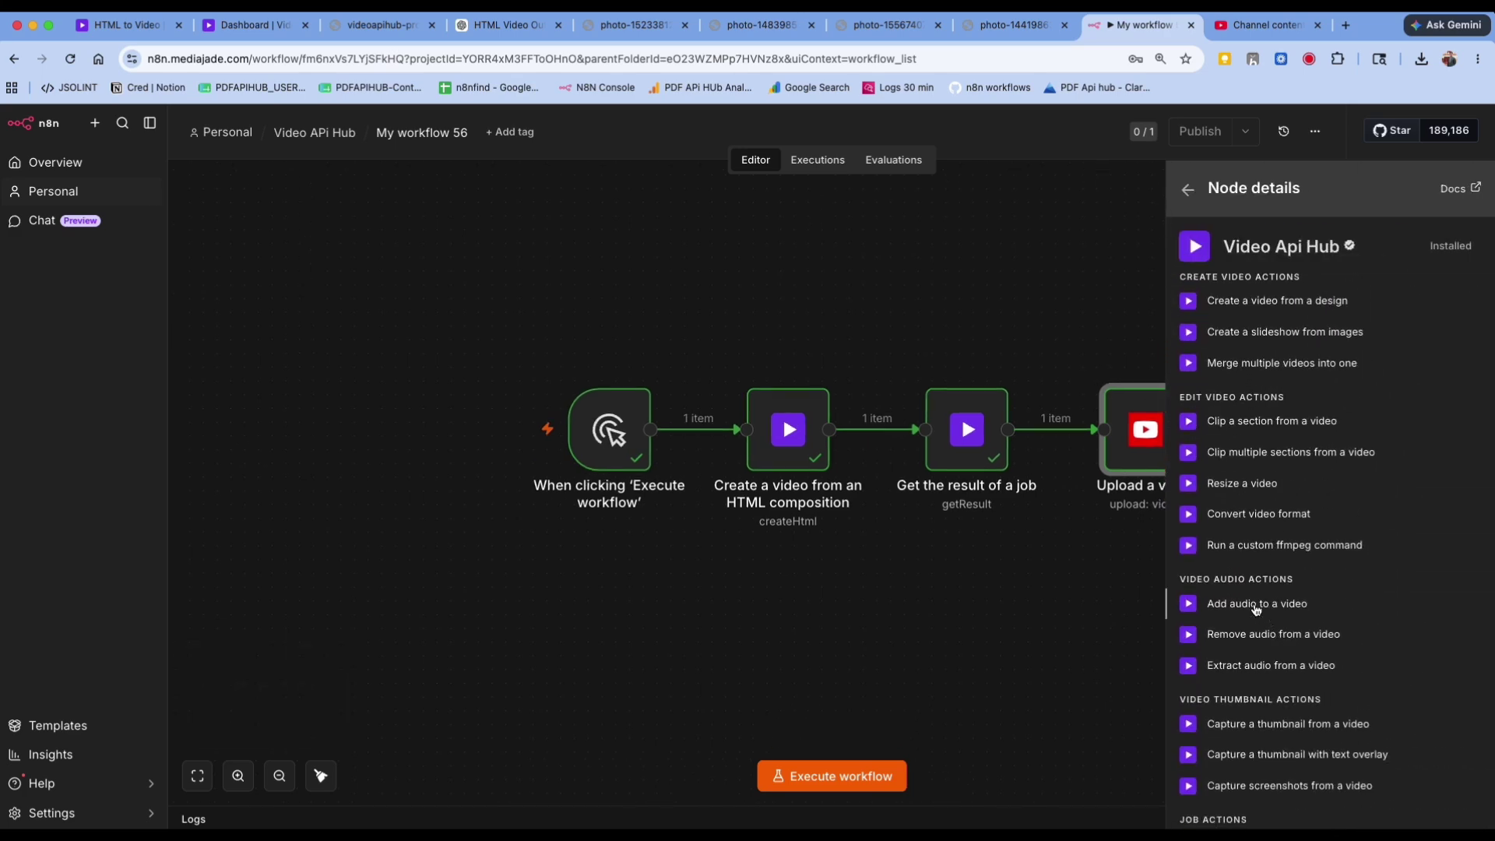
left_click(1256, 605)
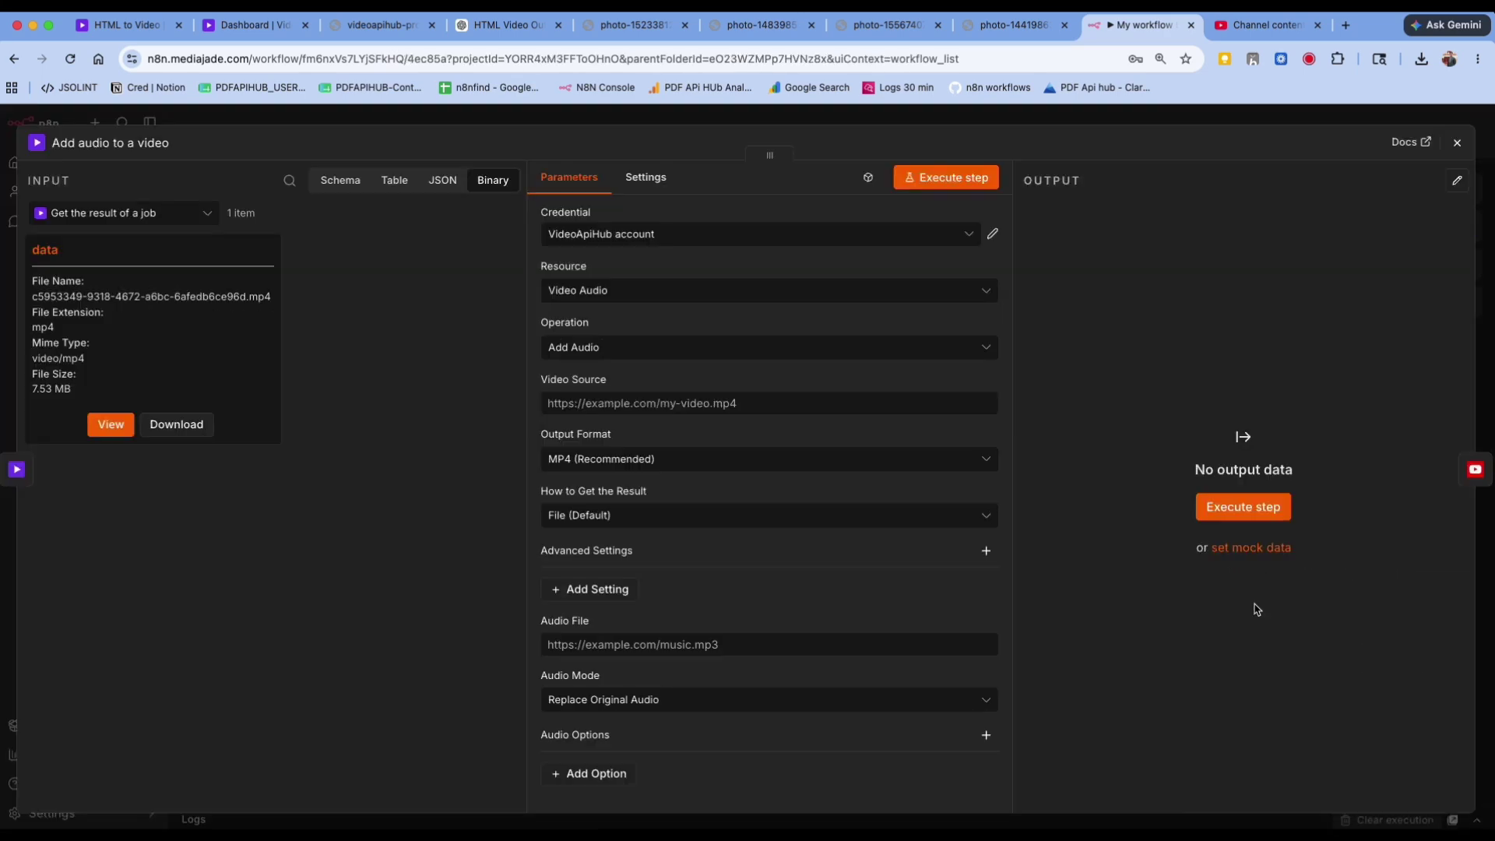
Copy the rendered video's URL from its browser tab and set it as the Video Source of the "Add audio to a video" node
left_click(599, 403)
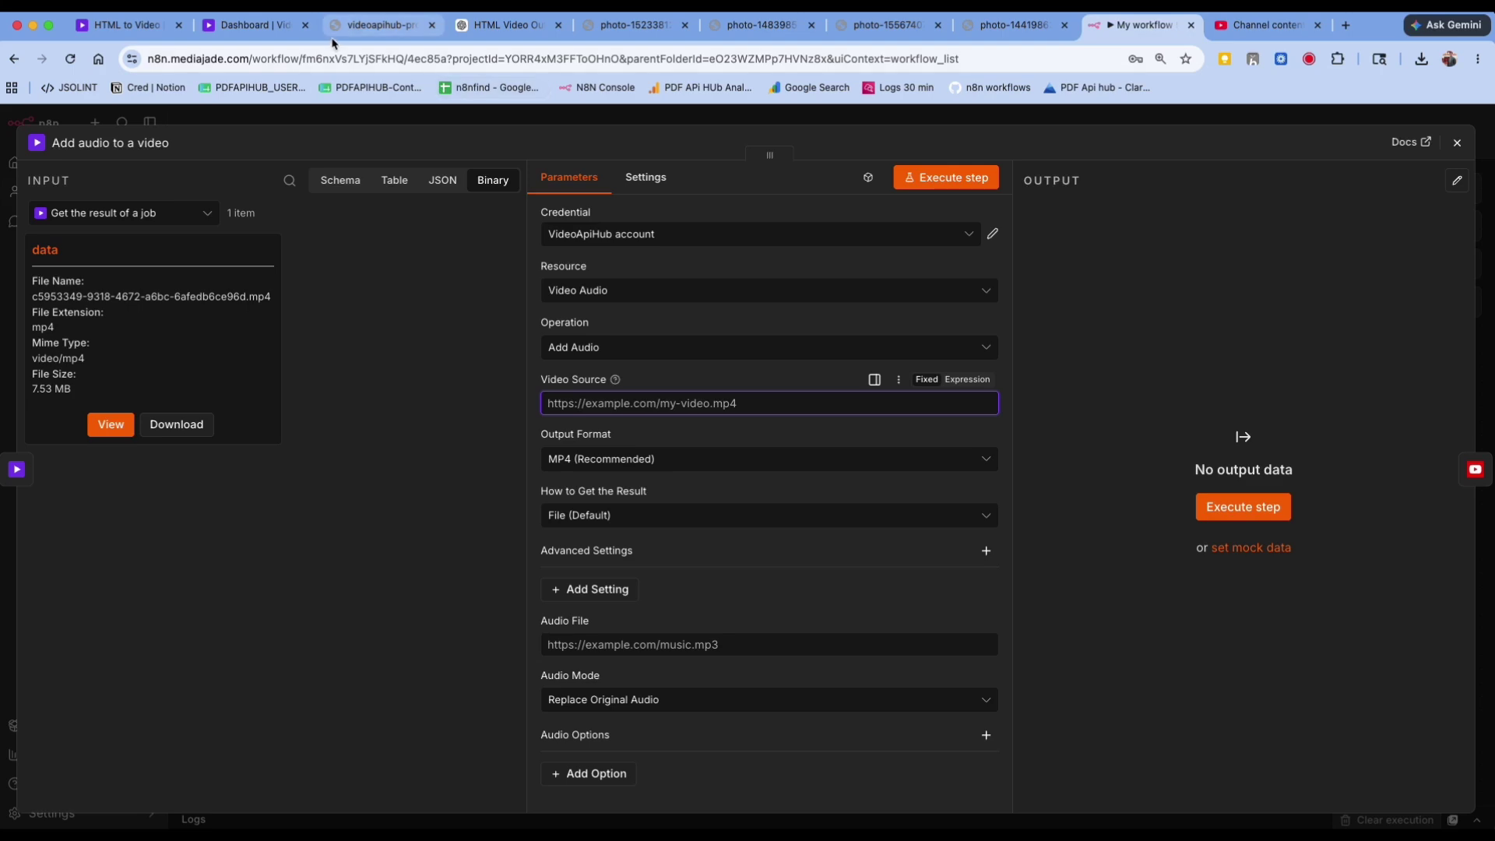
left_click(382, 25)
left_click(661, 48)
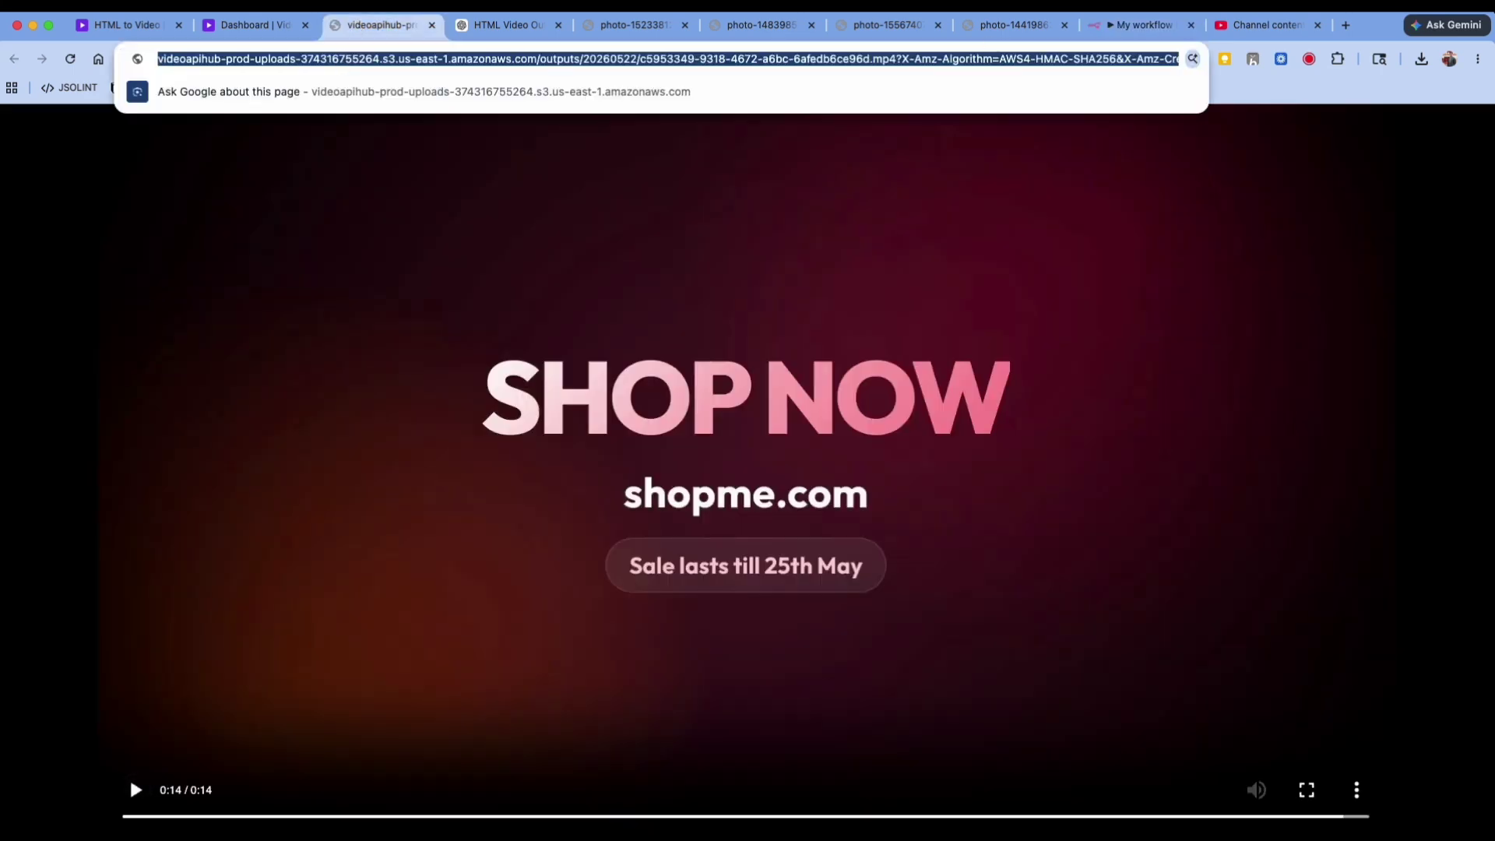
left_click(1268, 25)
left_click(1140, 24)
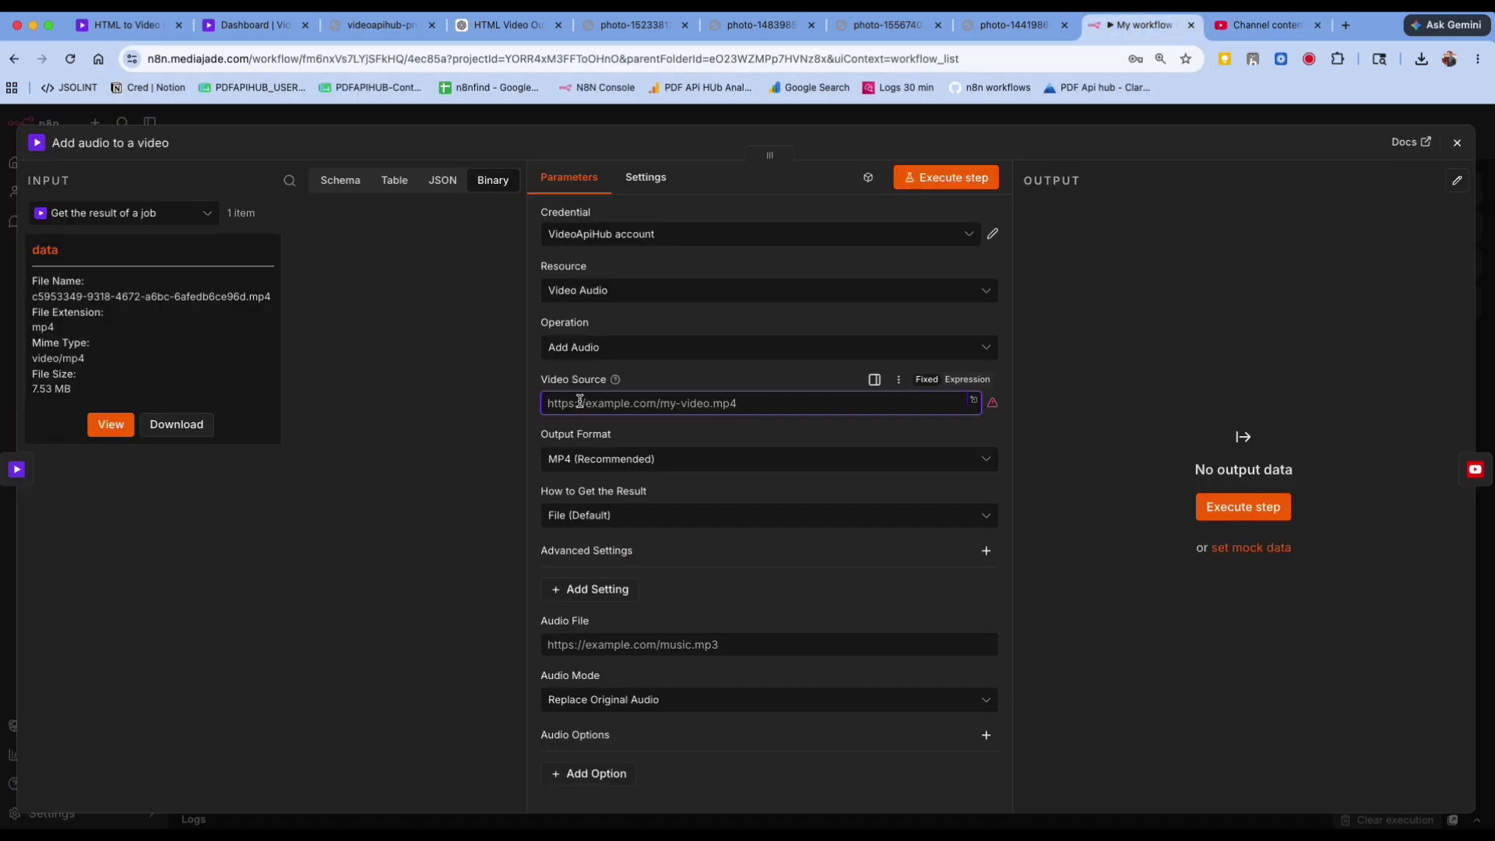
key("super+v")
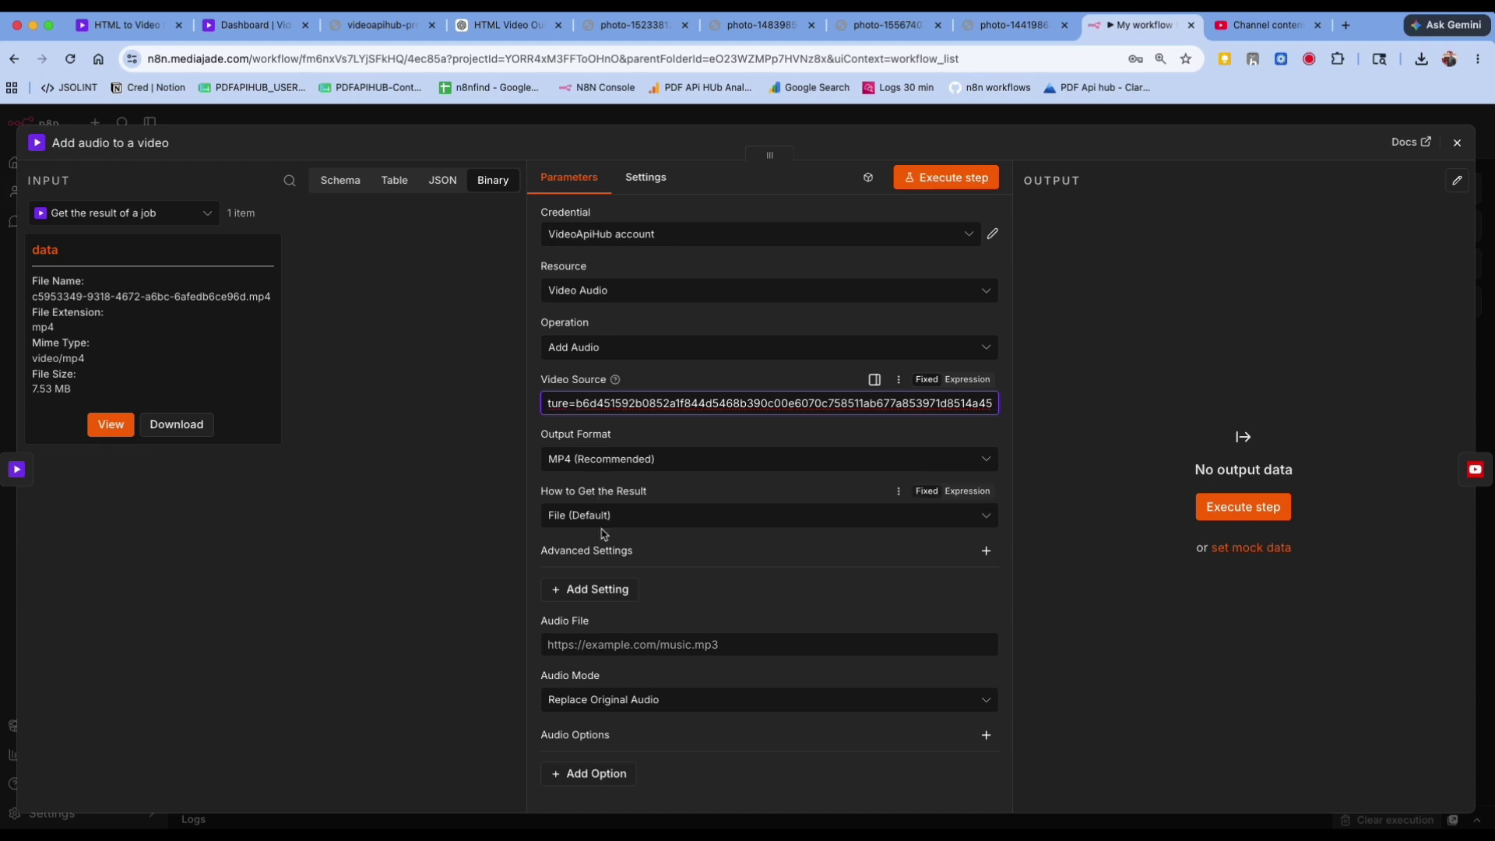
In Video API Hub's file library, filter the uploads to audio, then open and play genzbeats-future-trap-energy-409429.mp3
left_click(587, 645)
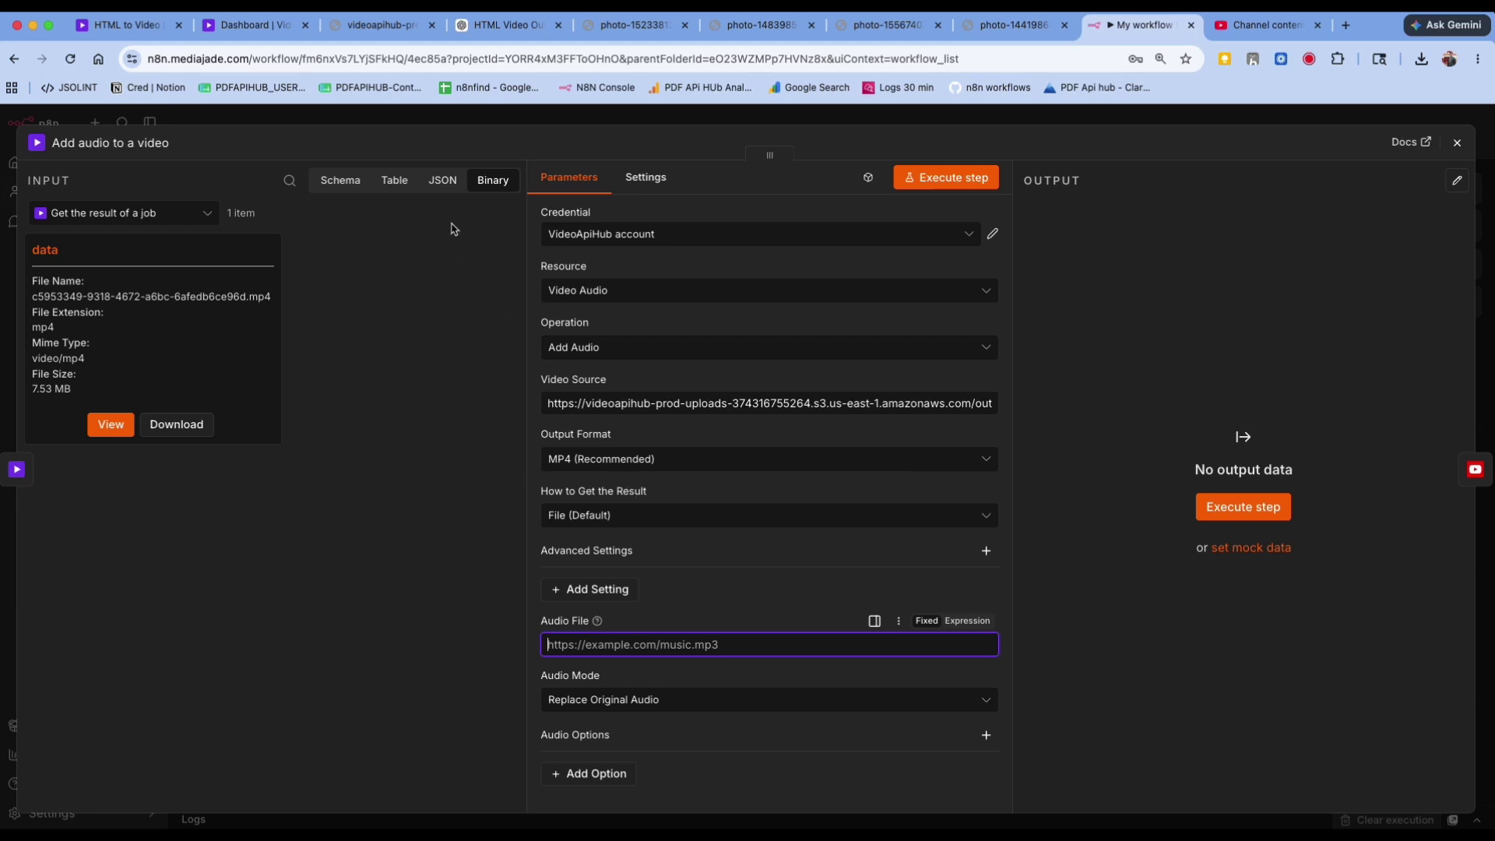
left_click(362, 27)
left_click(268, 28)
scroll(604, 175, "up", 3)
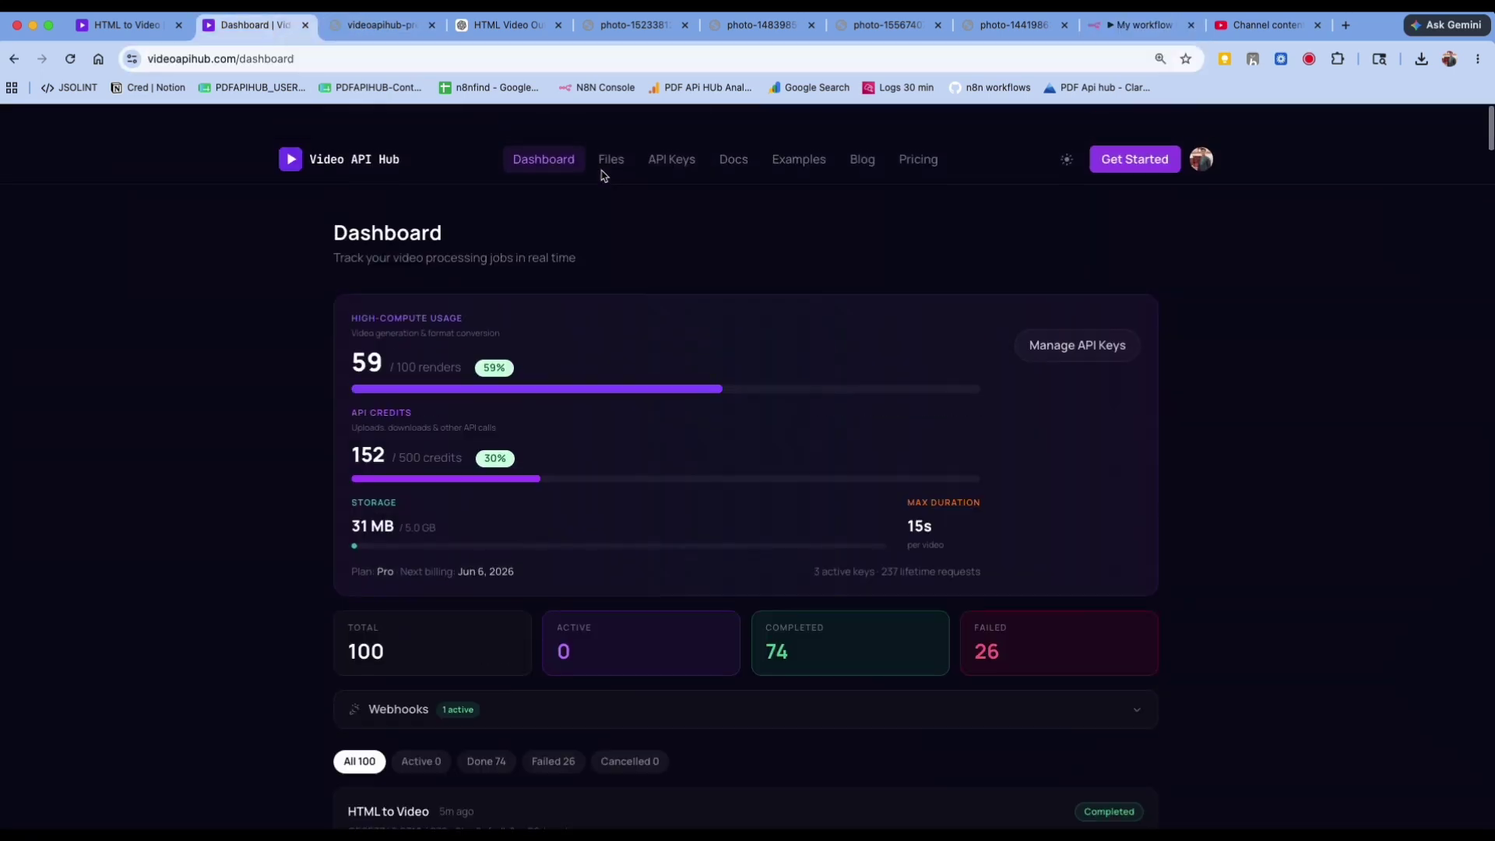
left_click(612, 131)
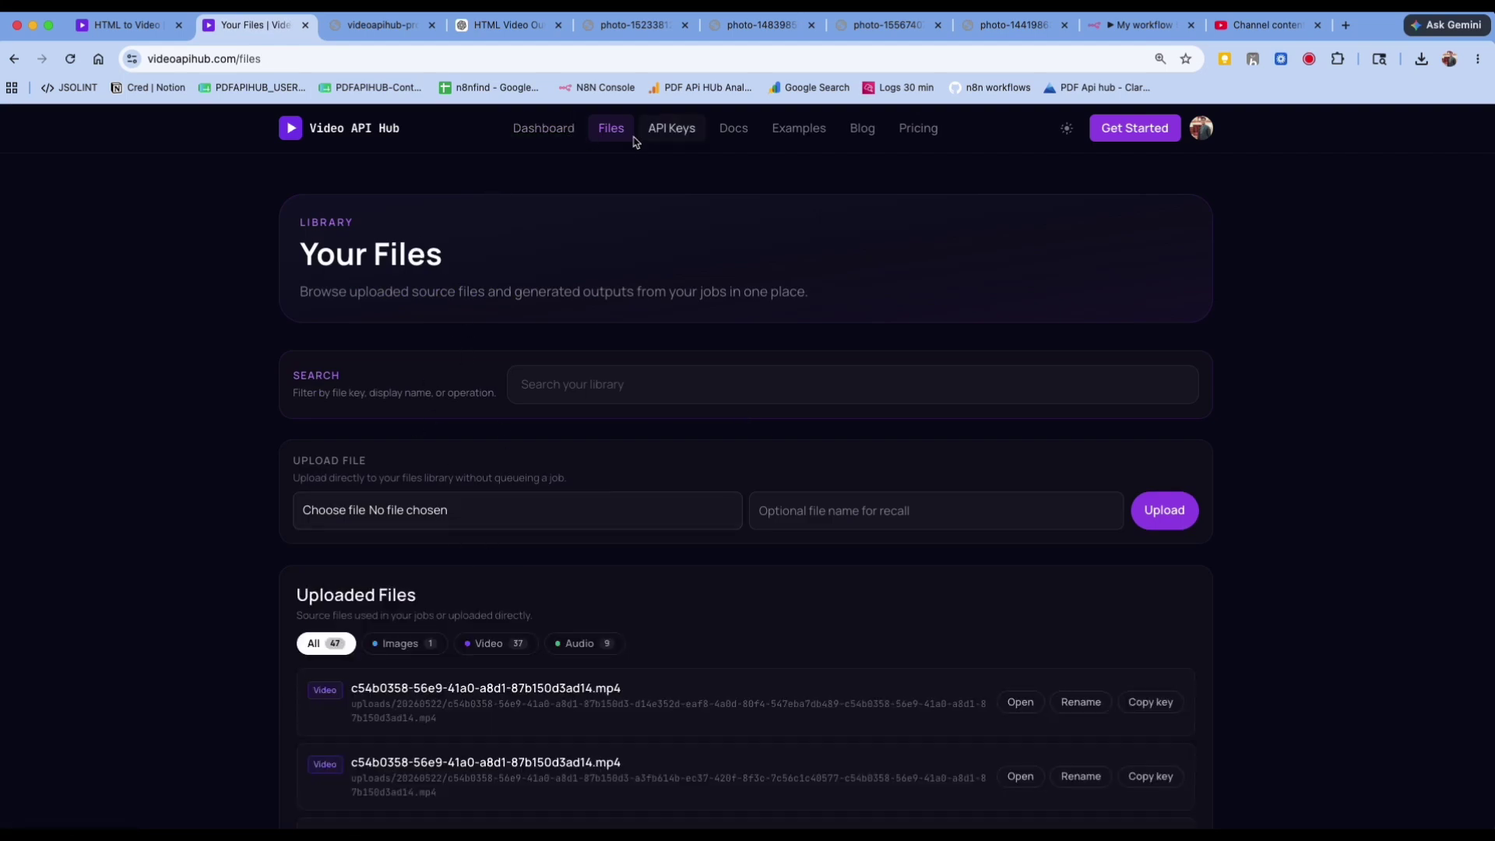
scroll(562, 470, "down", 3)
left_click(572, 448)
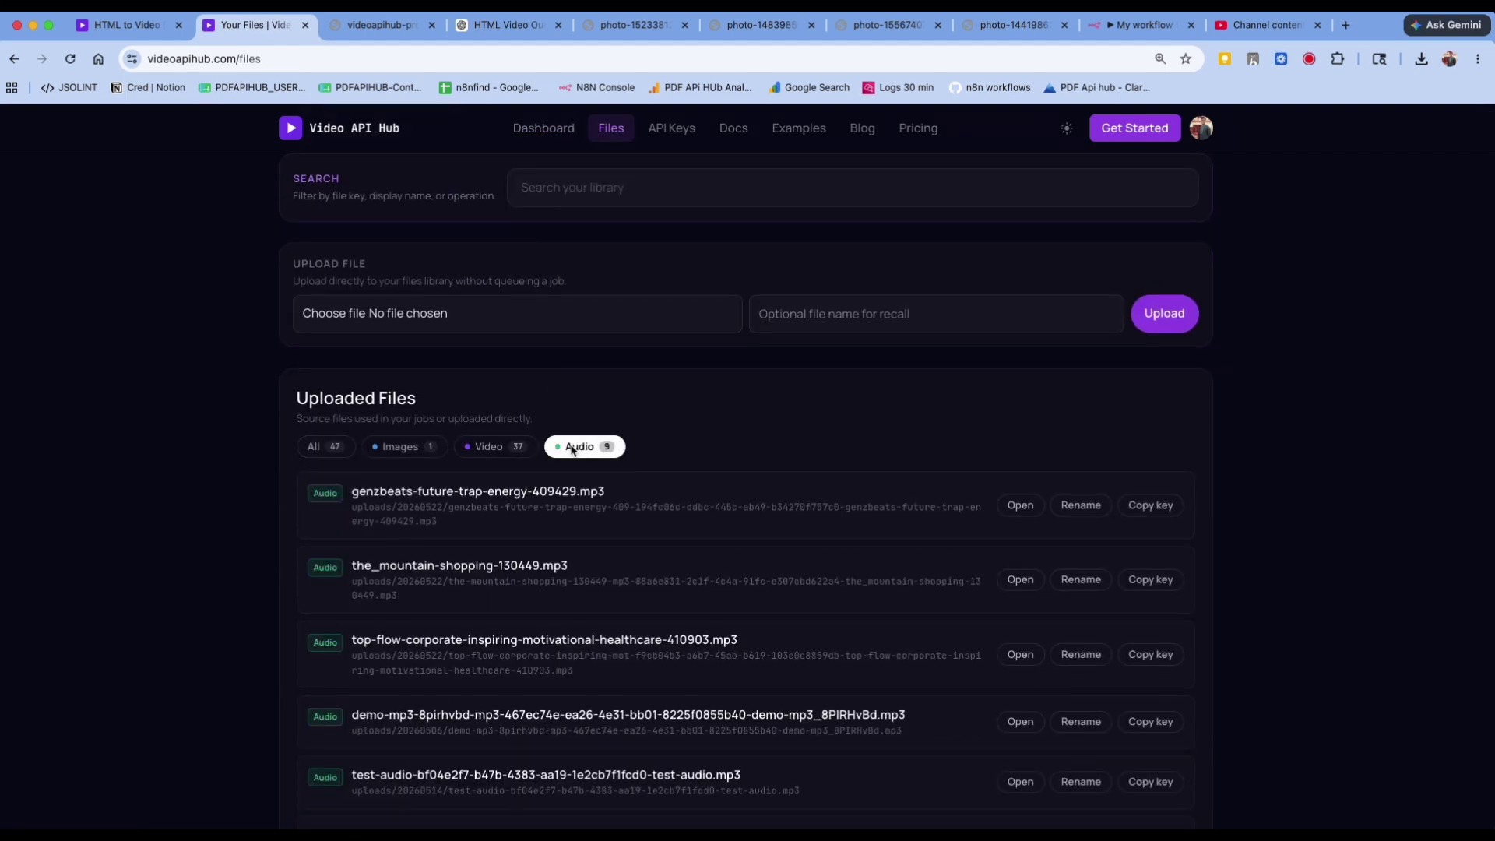
left_click_drag(379, 493, 458, 505)
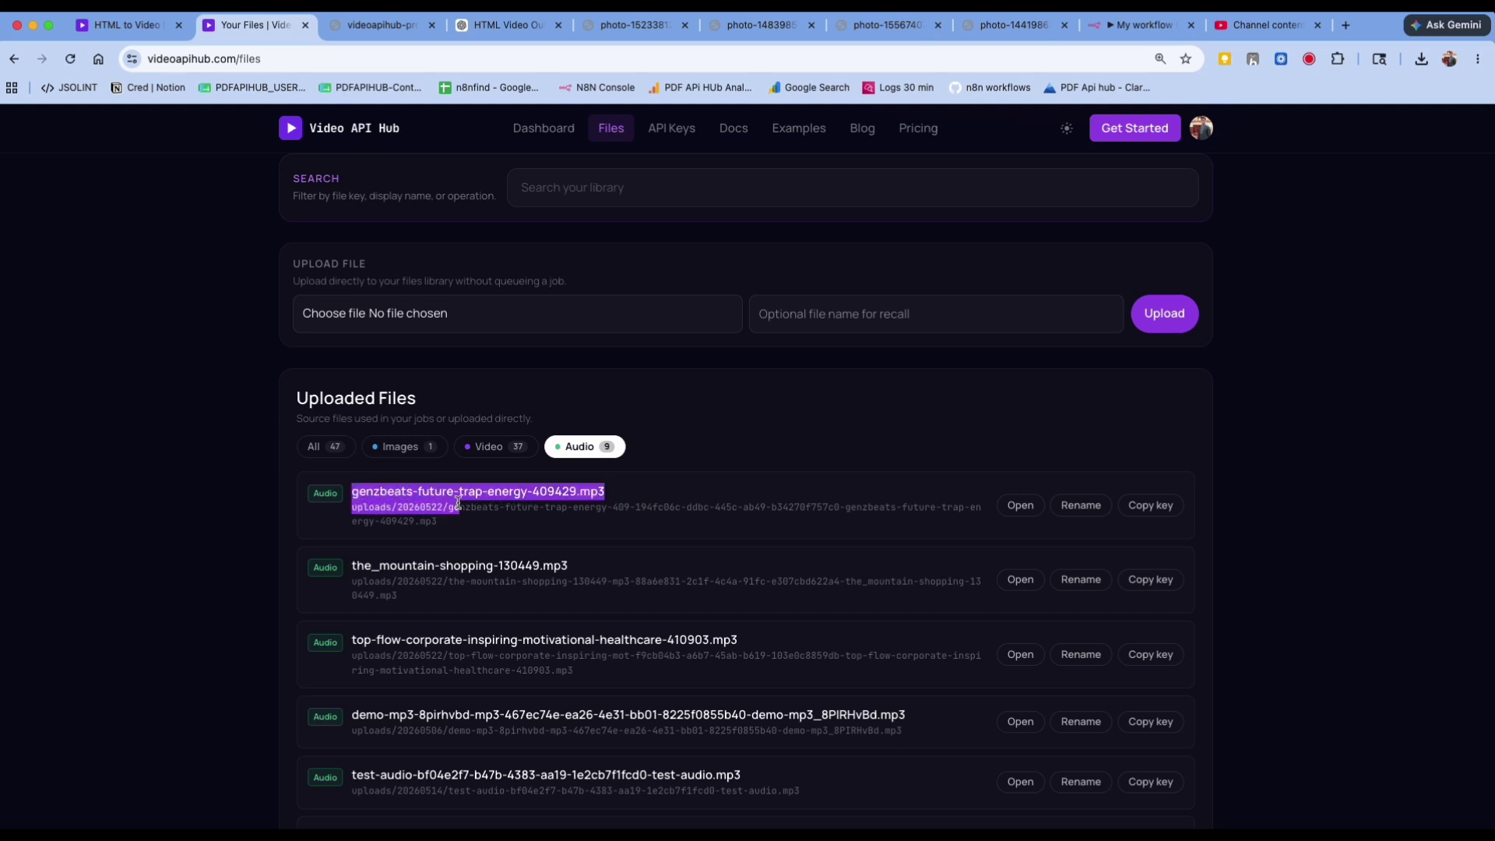
left_click(1022, 508)
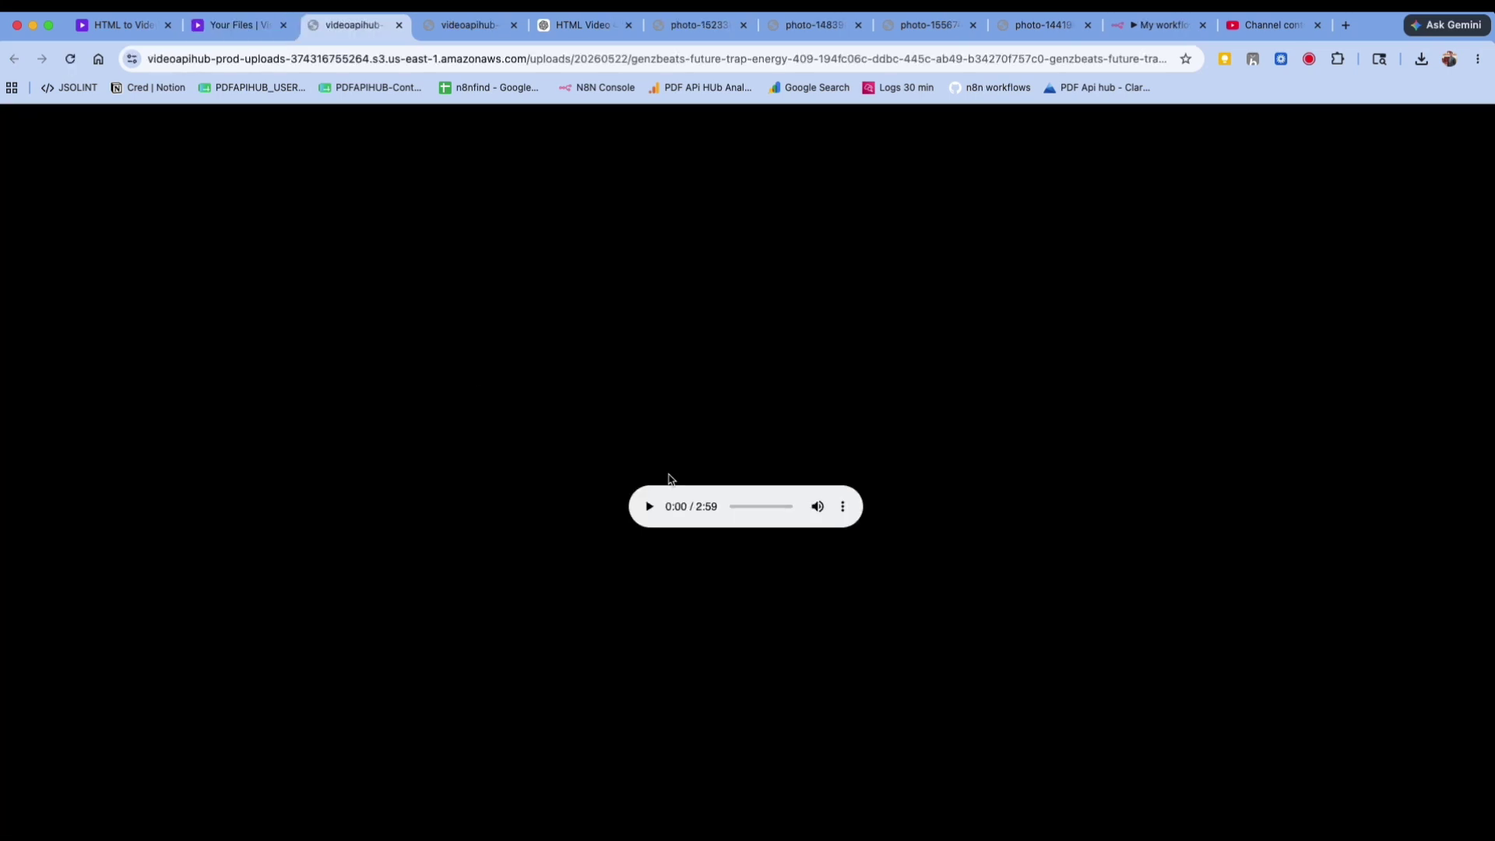
left_click(651, 507)
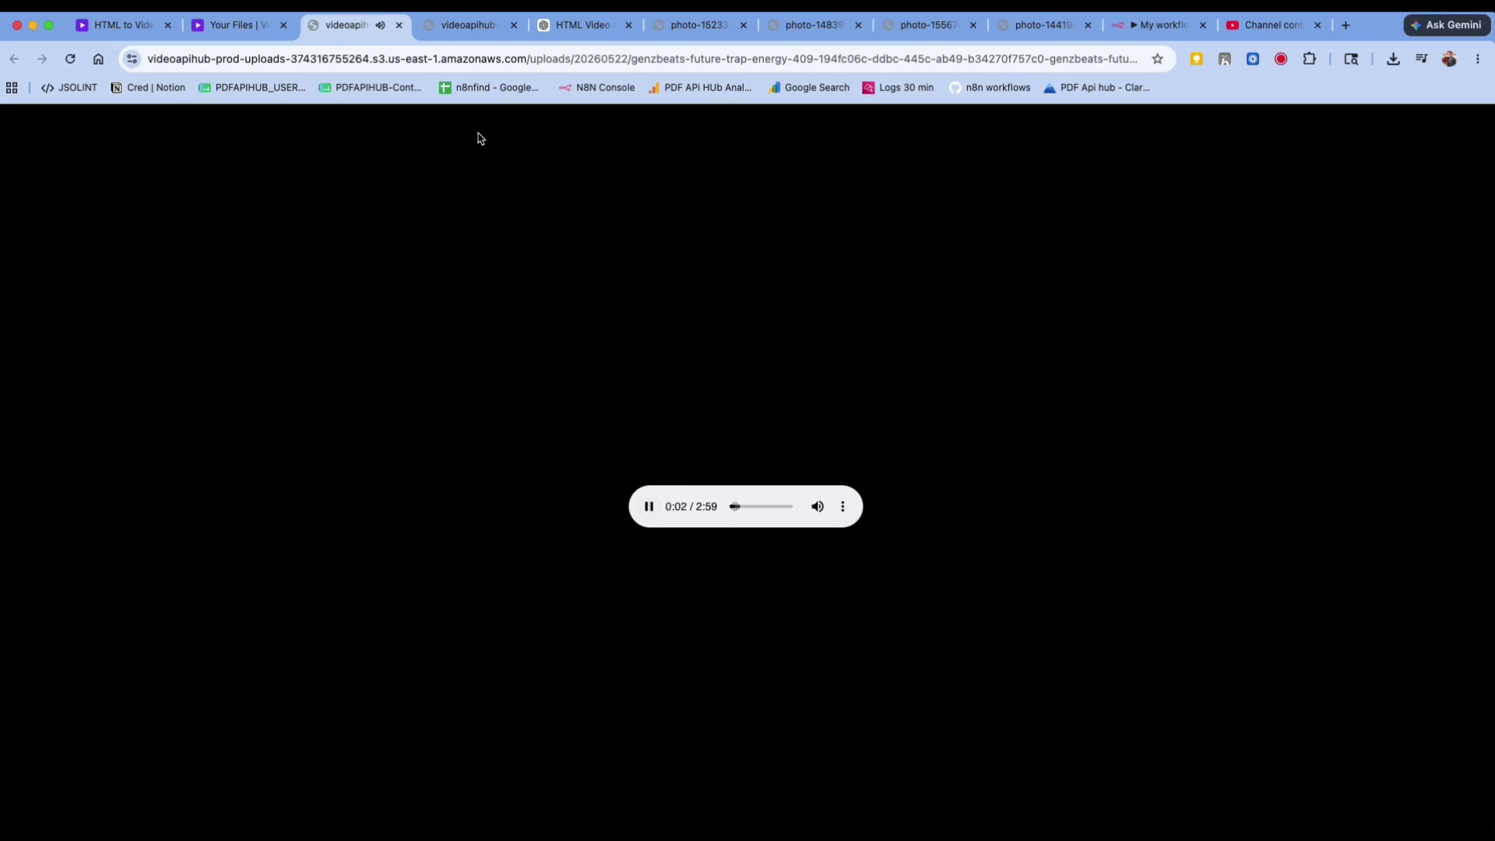
Copy the audio track's URL, pause its playback, and set the URL as the node's Audio File in n8n
left_click(295, 60)
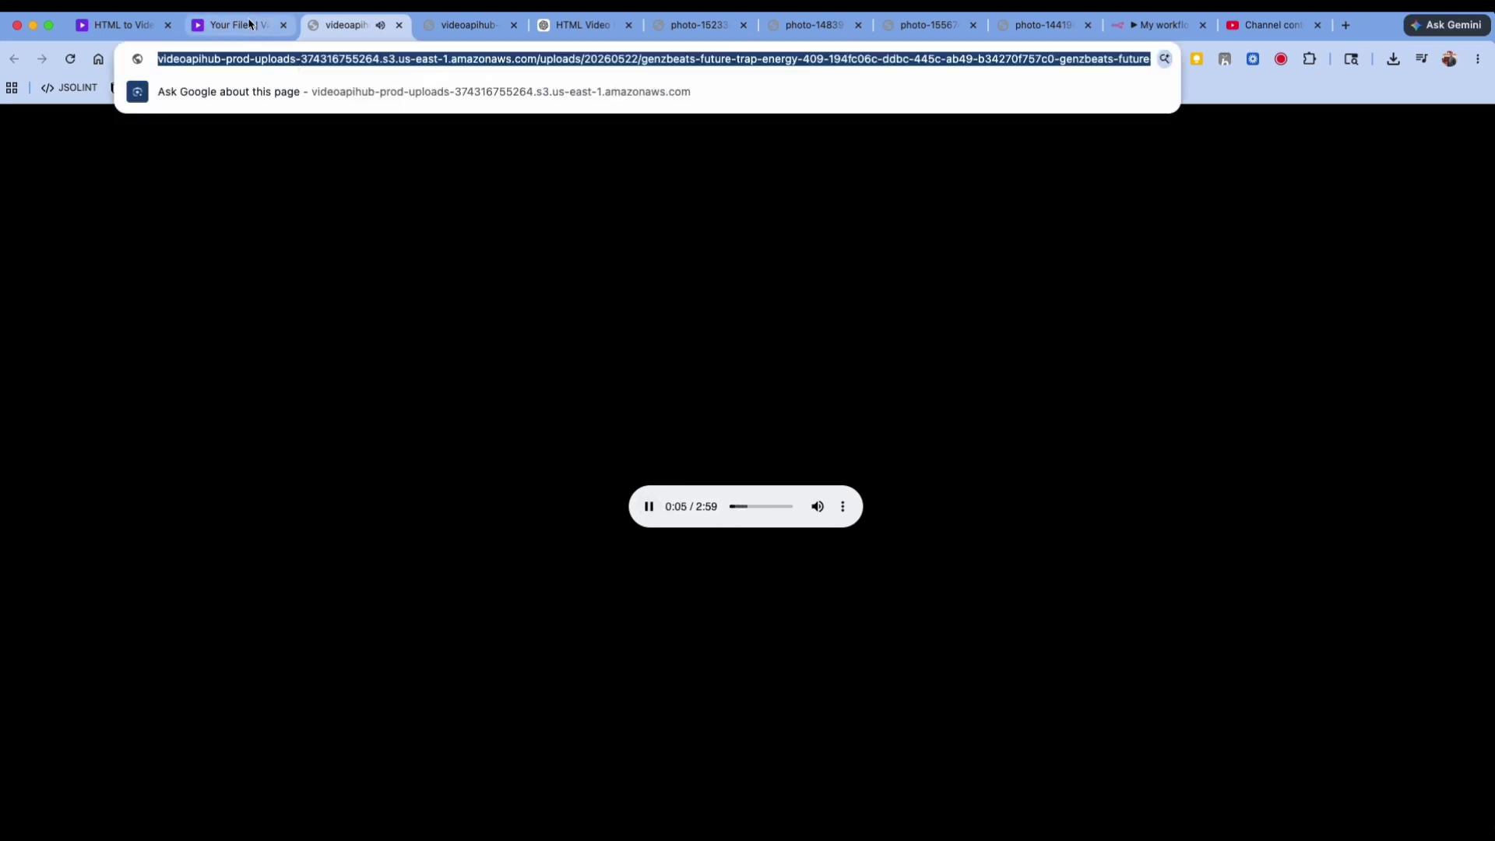
left_click(1161, 24)
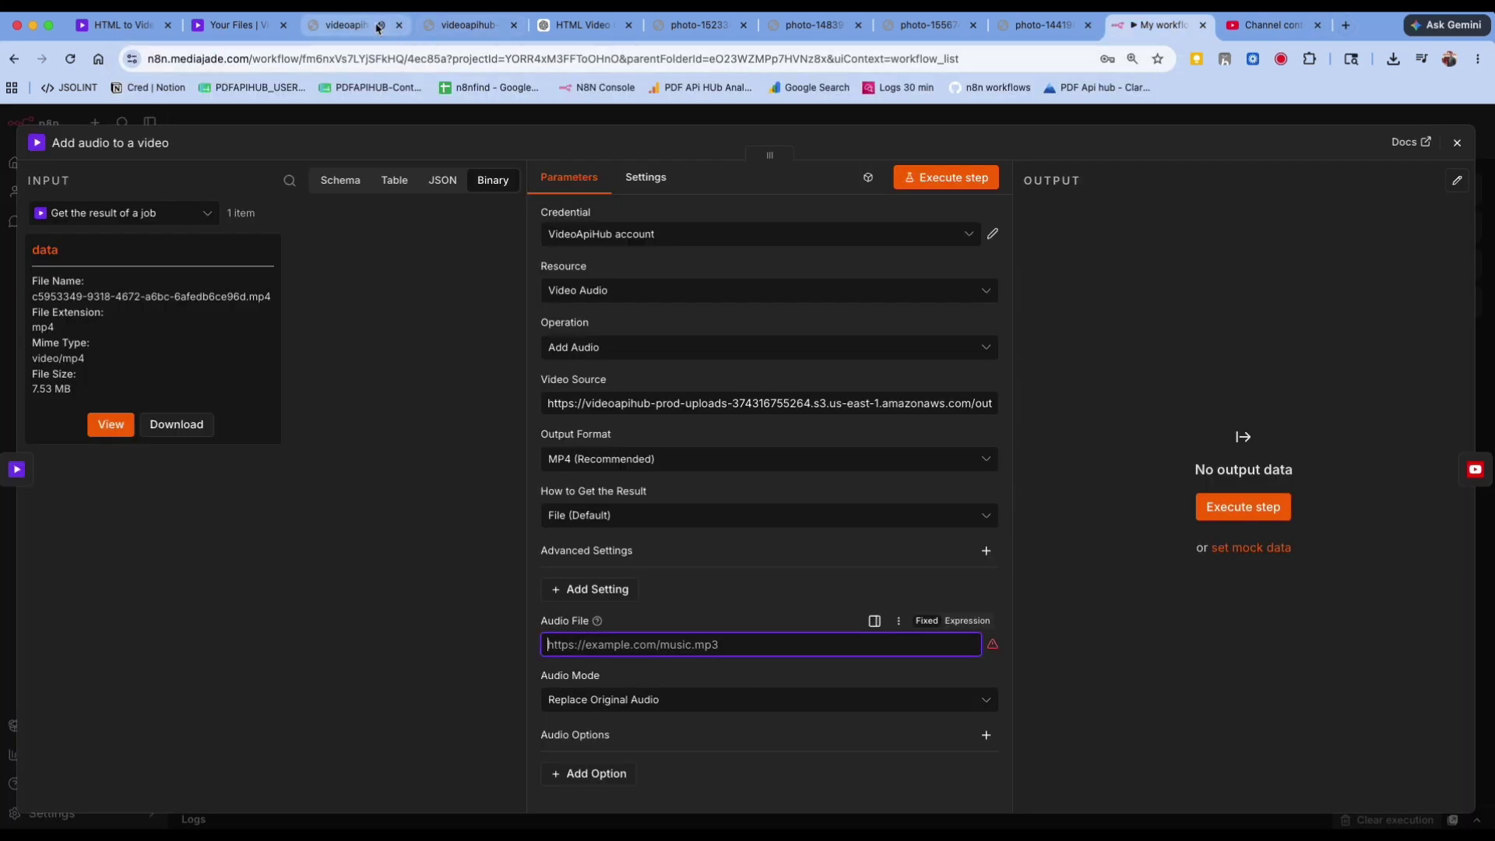
left_click(336, 25)
left_click(645, 506)
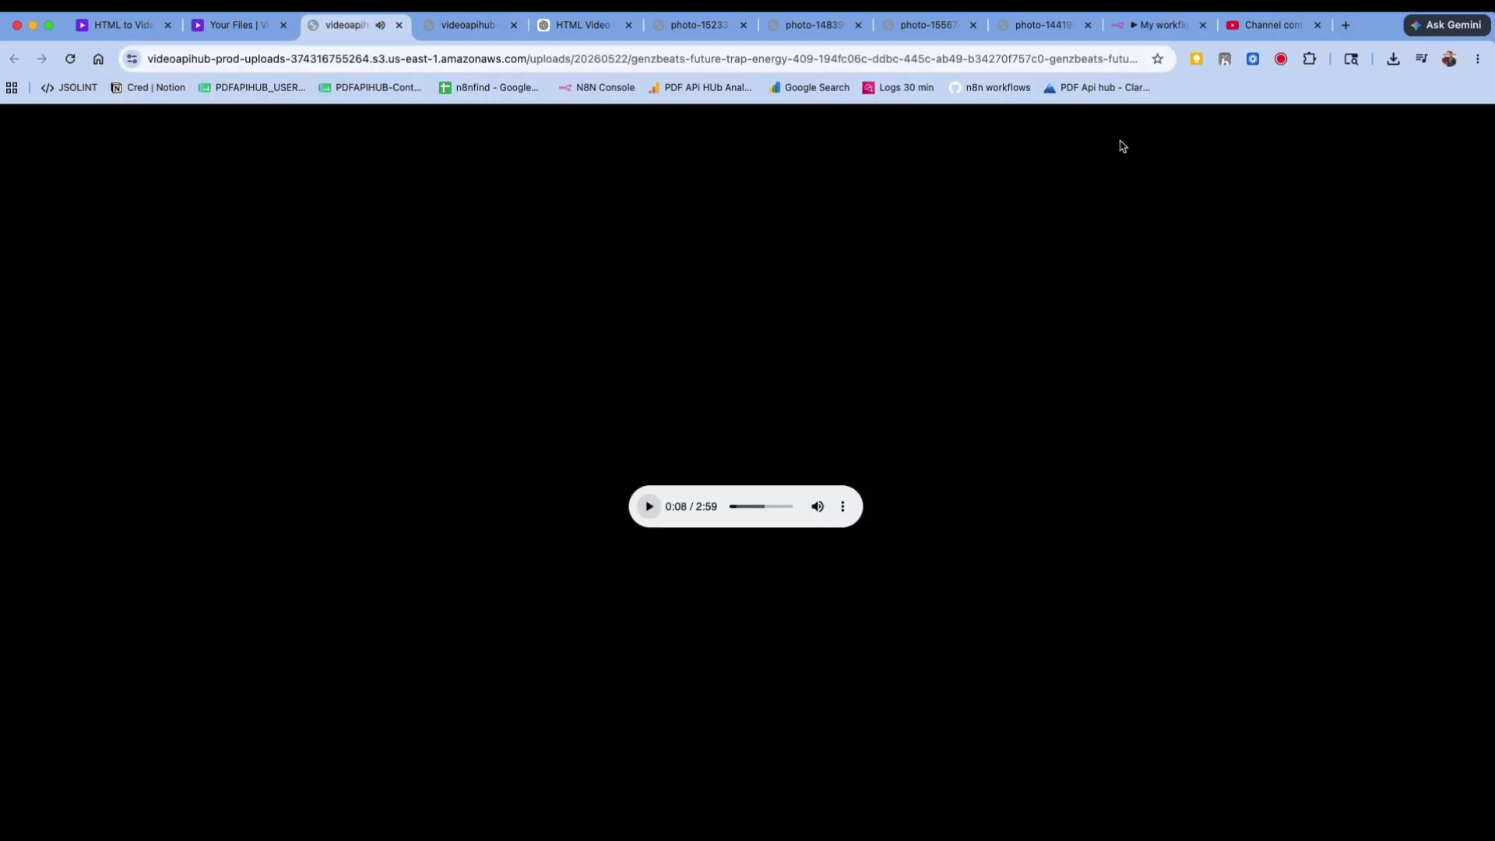
left_click(1145, 31)
key("super+v")
Choose Replace Original Audio as the audio mode, execute the "Add audio to a video" node, and close it
scroll(734, 684, "down", 1)
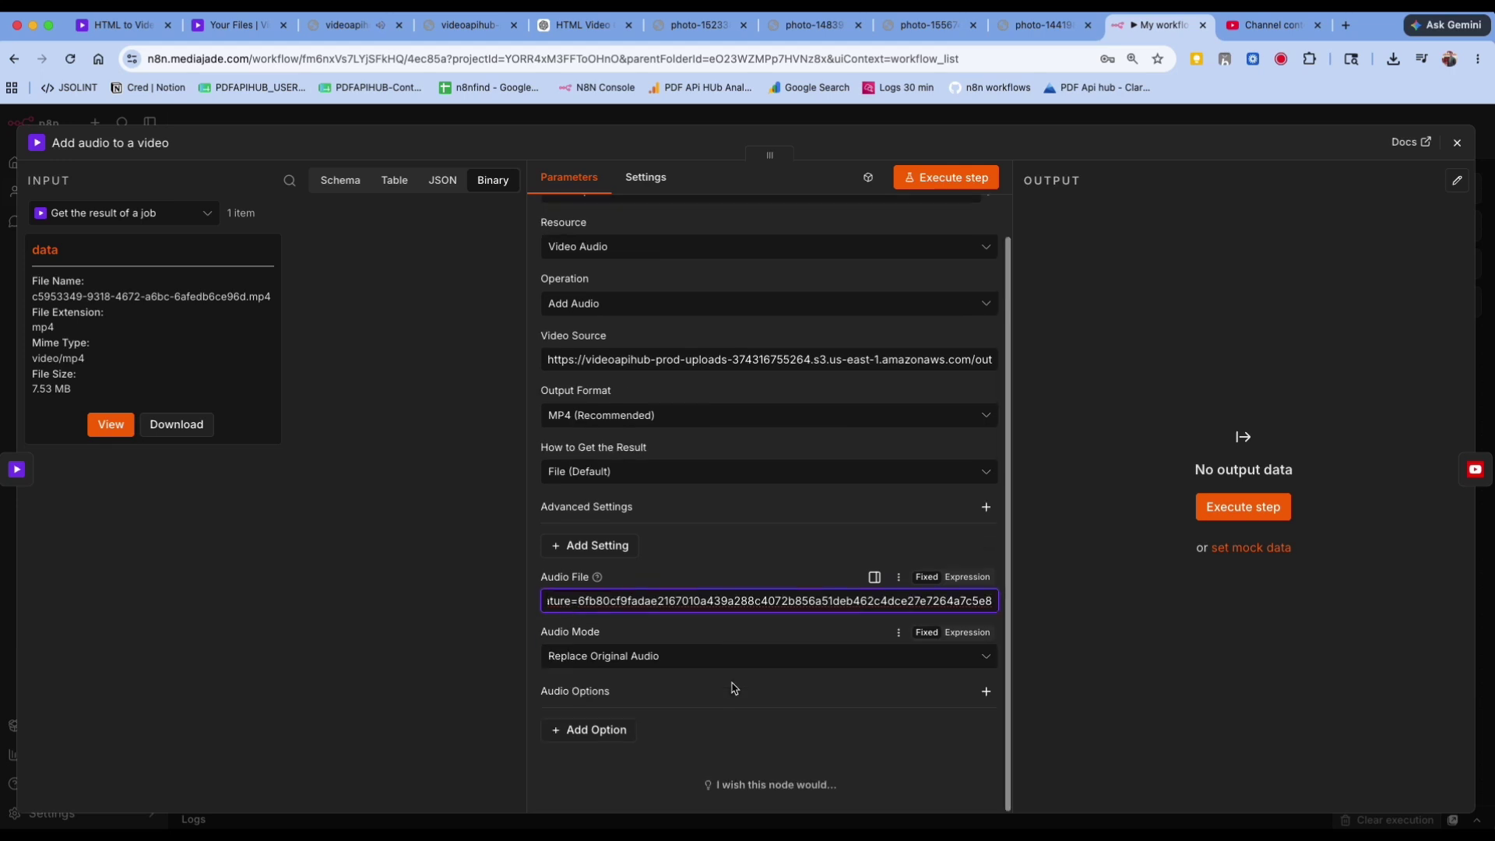
left_click(701, 656)
left_click(641, 714)
scroll(704, 374, "up", 1)
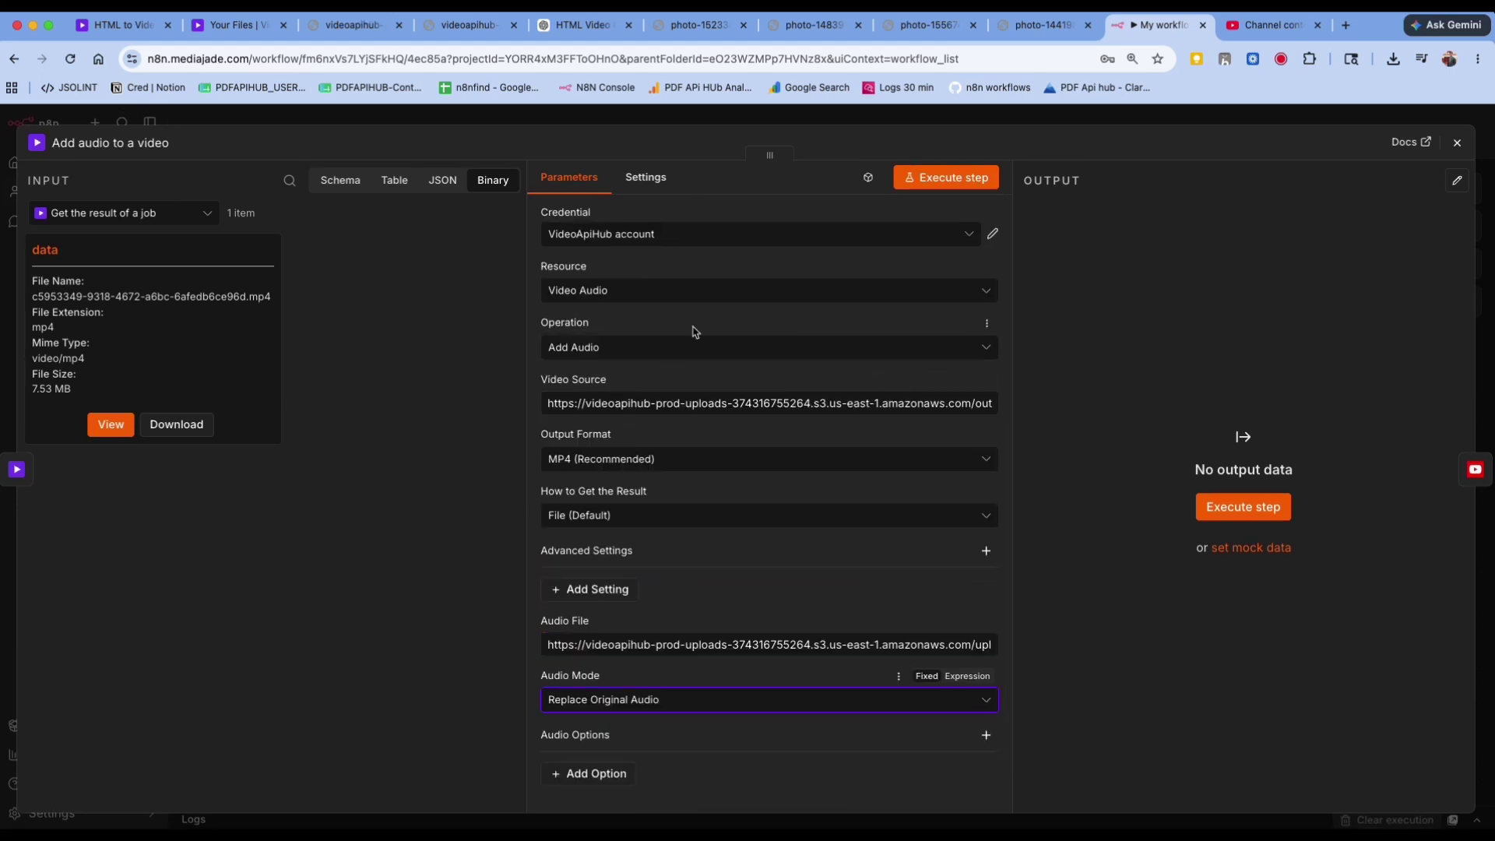
left_click(957, 179)
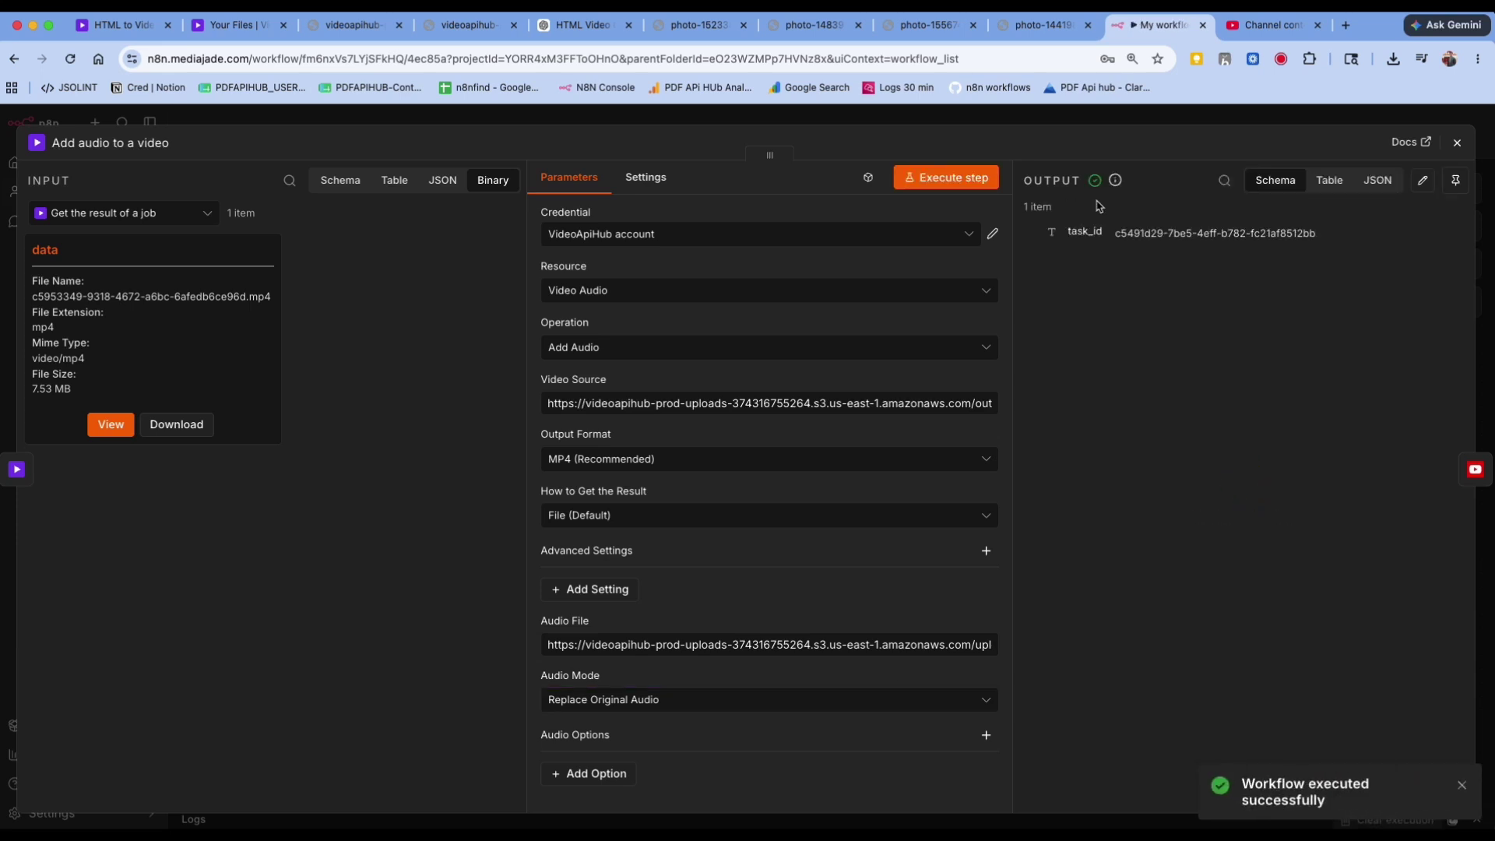
left_click(1457, 143)
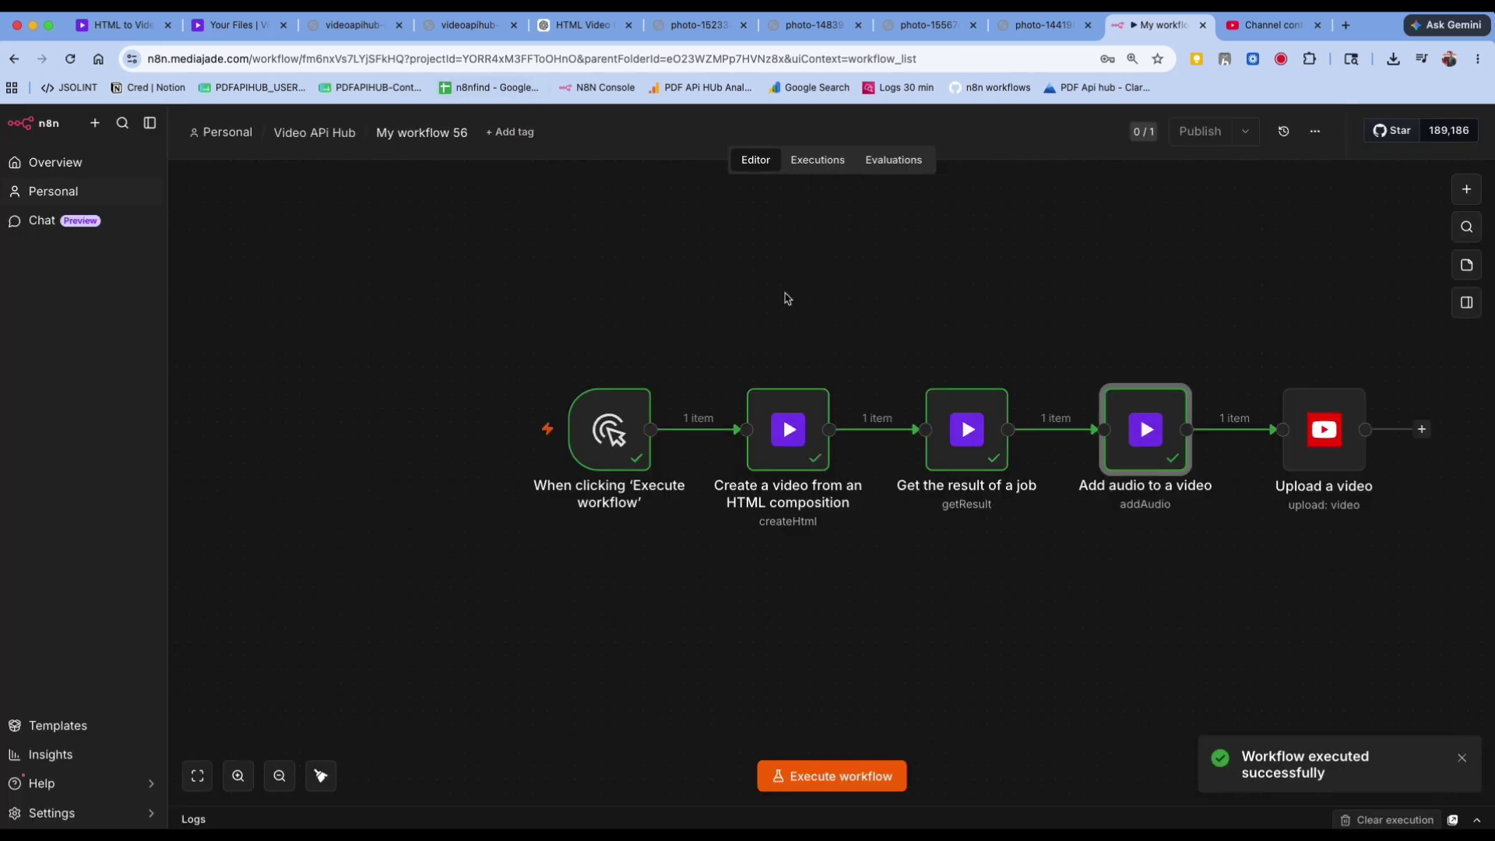
Check the newest Add Audio Track job's status on the Video API Hub dashboard
scroll(896, 366, "right", 5)
left_click(201, 25)
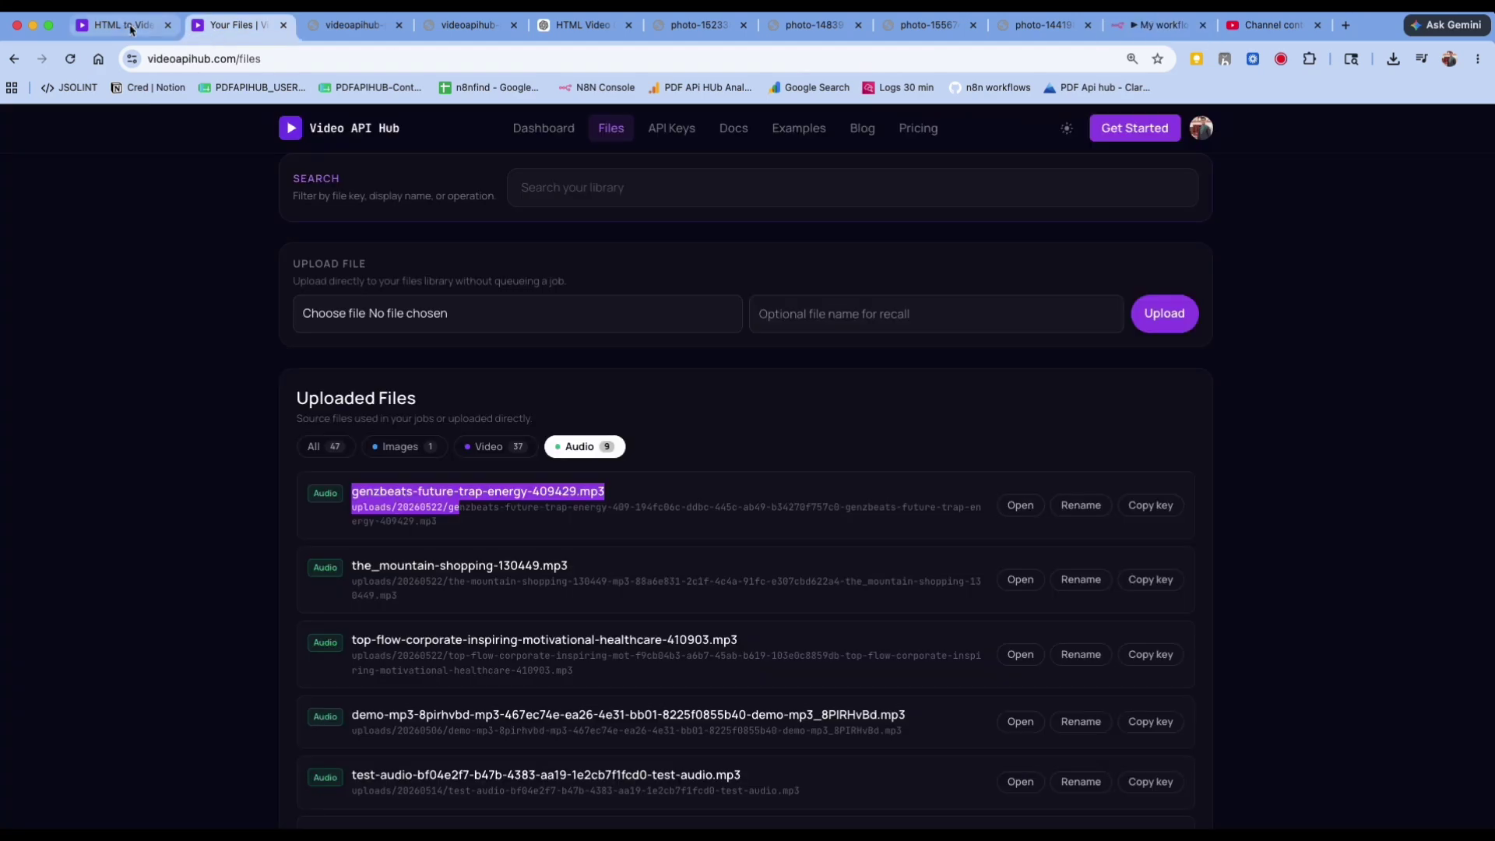
left_click(125, 26)
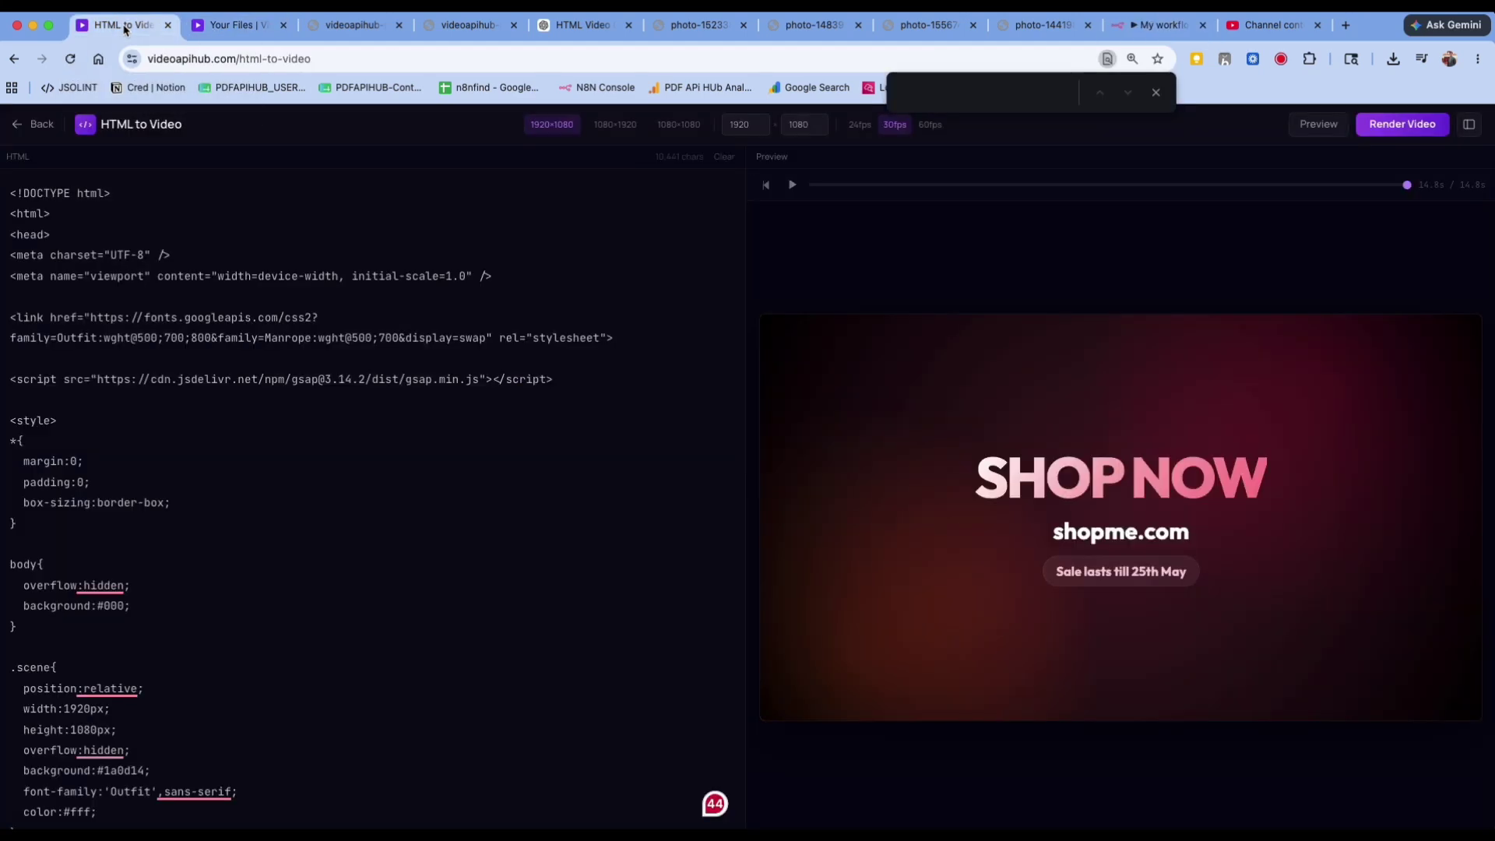
left_click(230, 26)
left_click(549, 128)
scroll(452, 482, "down", 3)
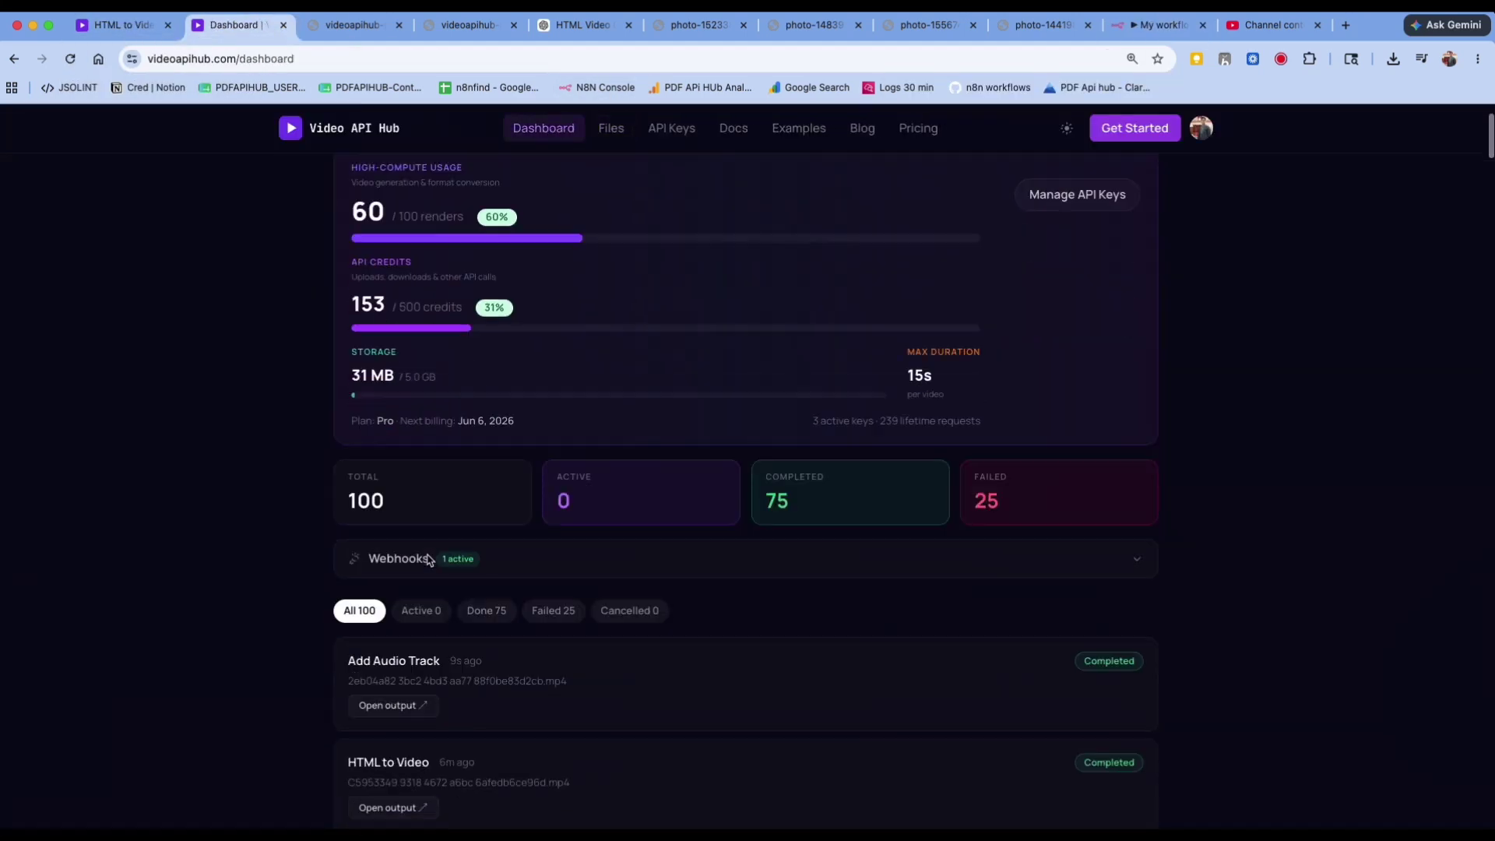
left_click_drag(356, 584, 441, 588)
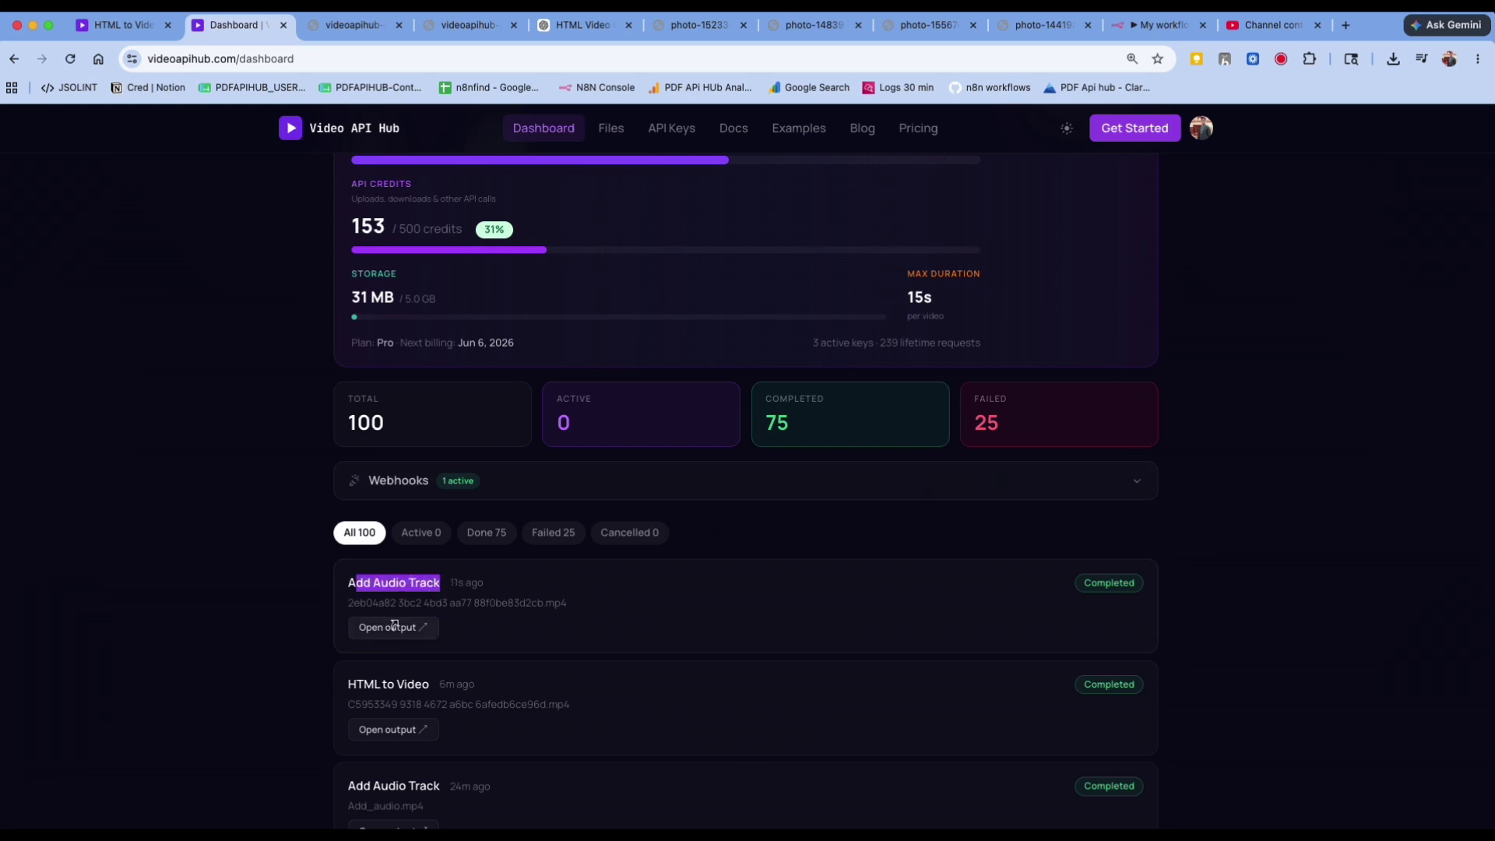
In n8n, insert a Video Api Hub "Get the result of a job" node between "Add audio to a video" and "Upload a video"
left_click(1156, 26)
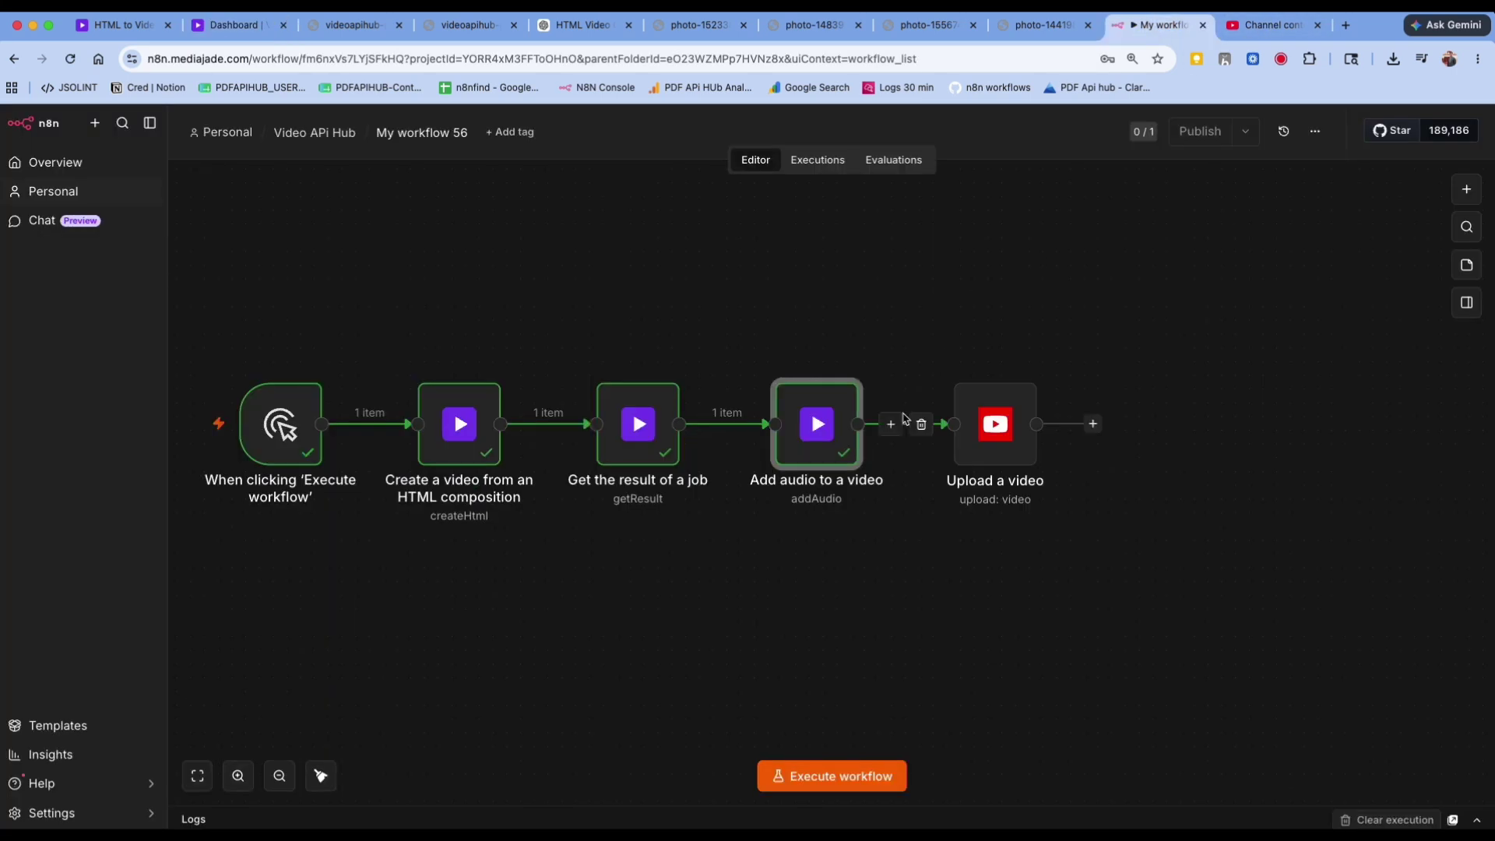
left_click(891, 425)
type("video api")
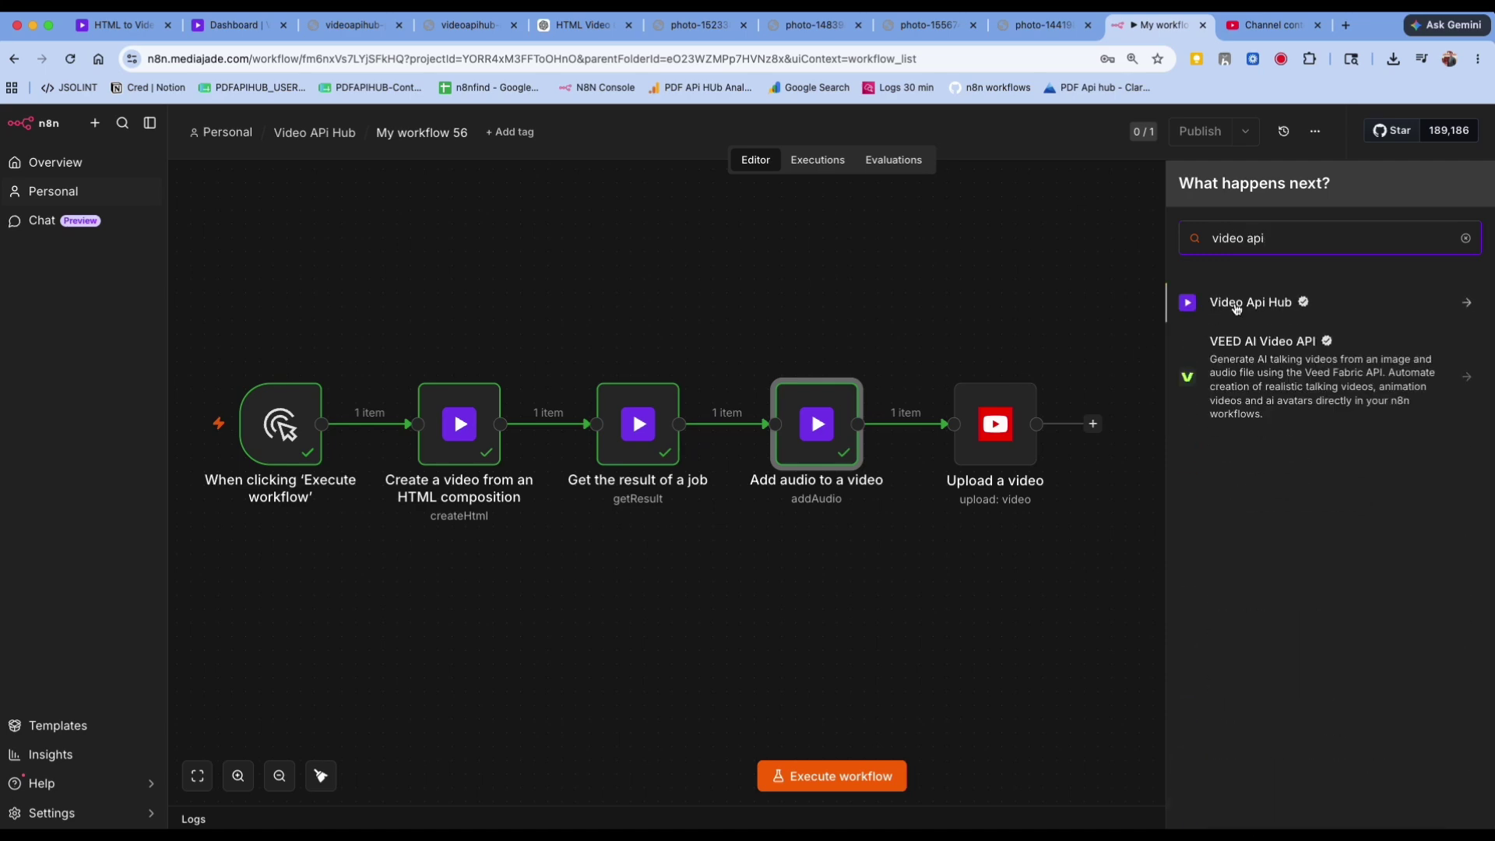
left_click(1237, 308)
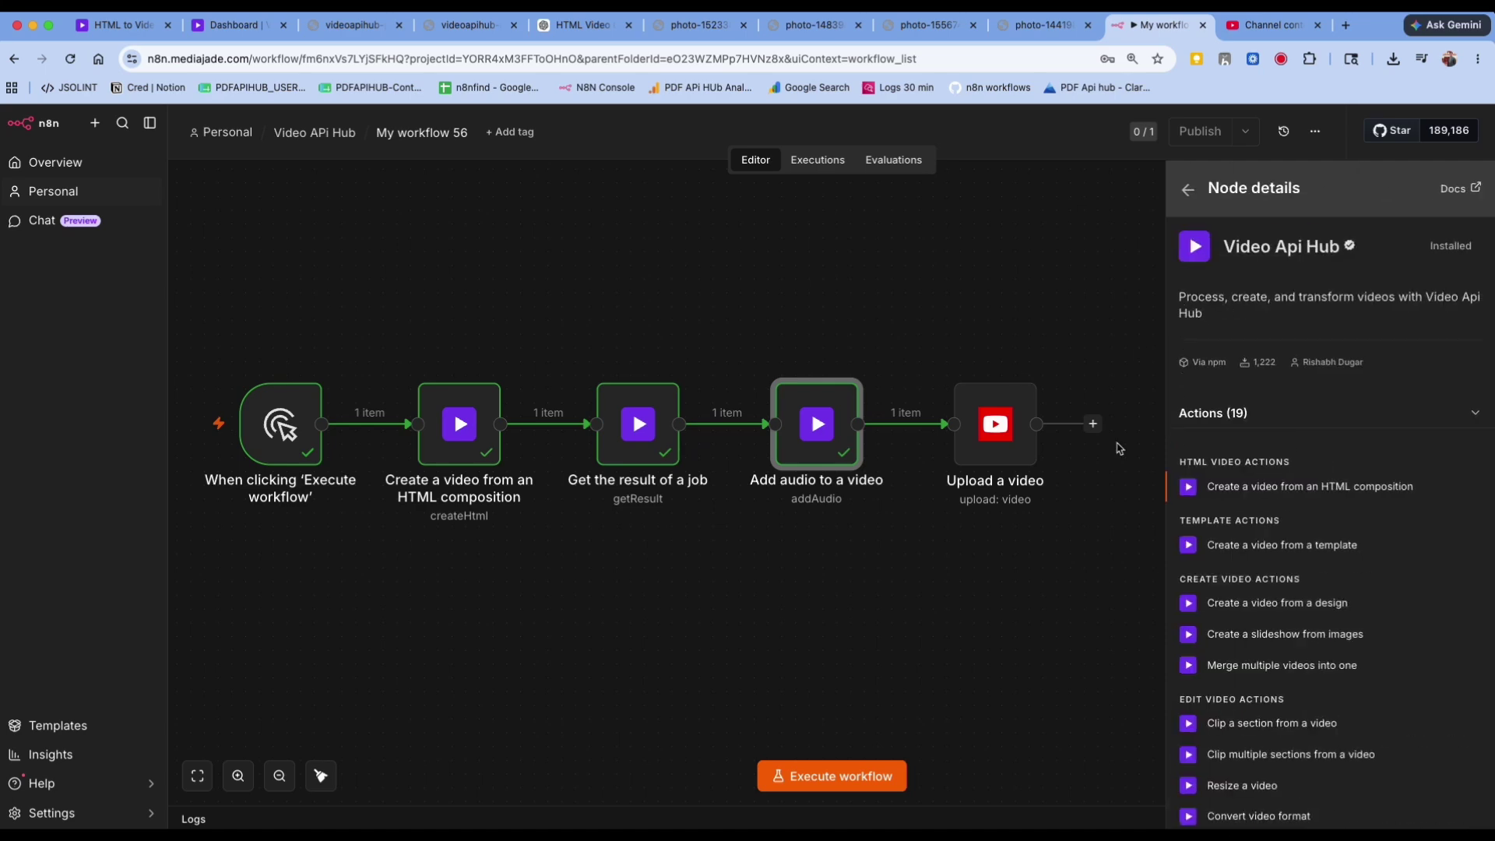
scroll(1312, 681, "down", 10)
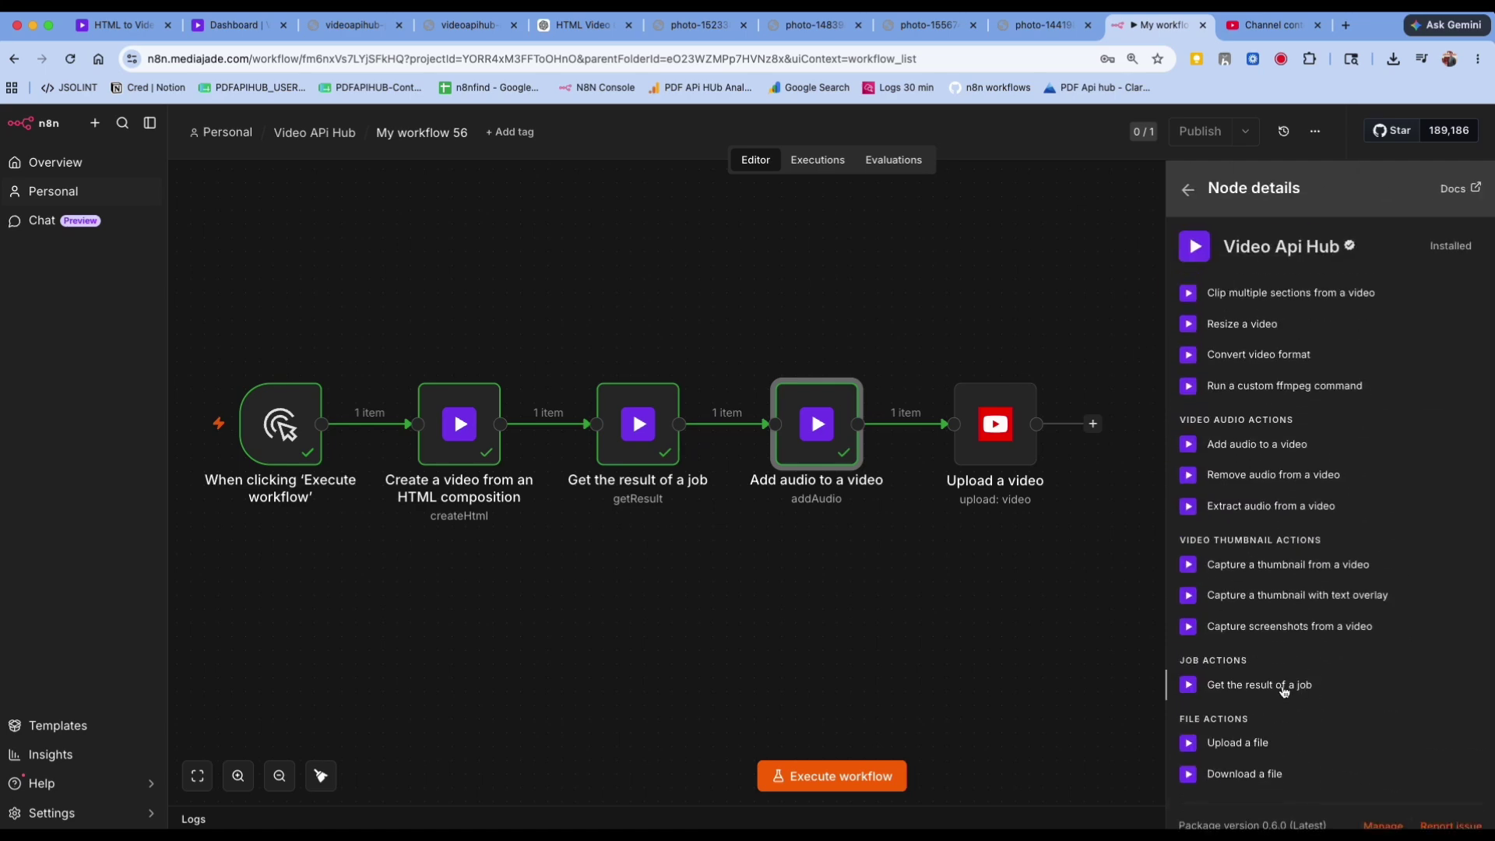
left_click(1305, 681)
Map the "Add audio to a video" task_id to the new node's Task ID, execute the node, and preview its output video
left_click_drag(109, 243, 630, 401)
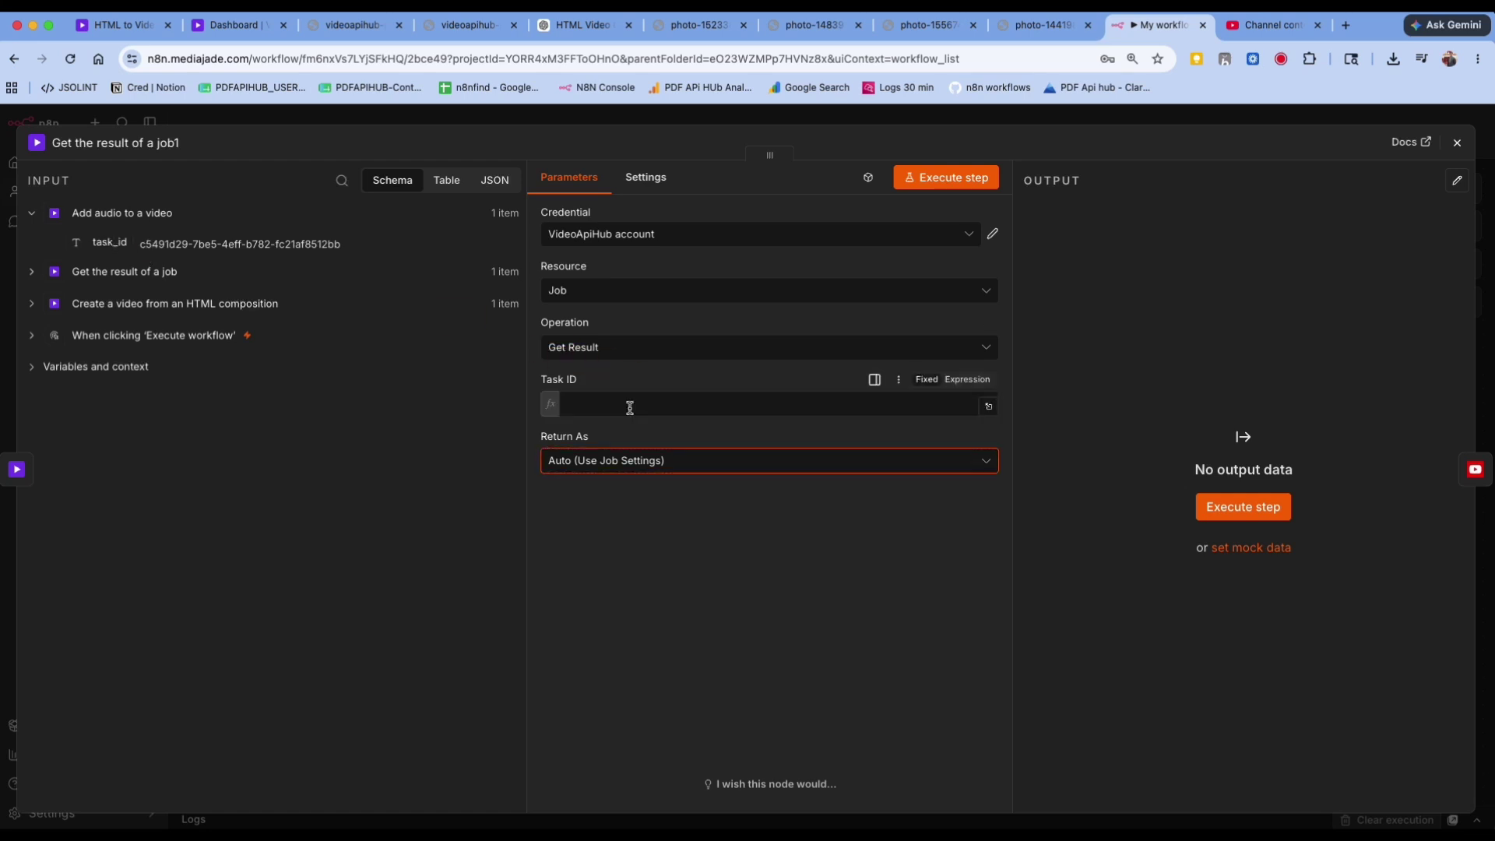
left_click(982, 182)
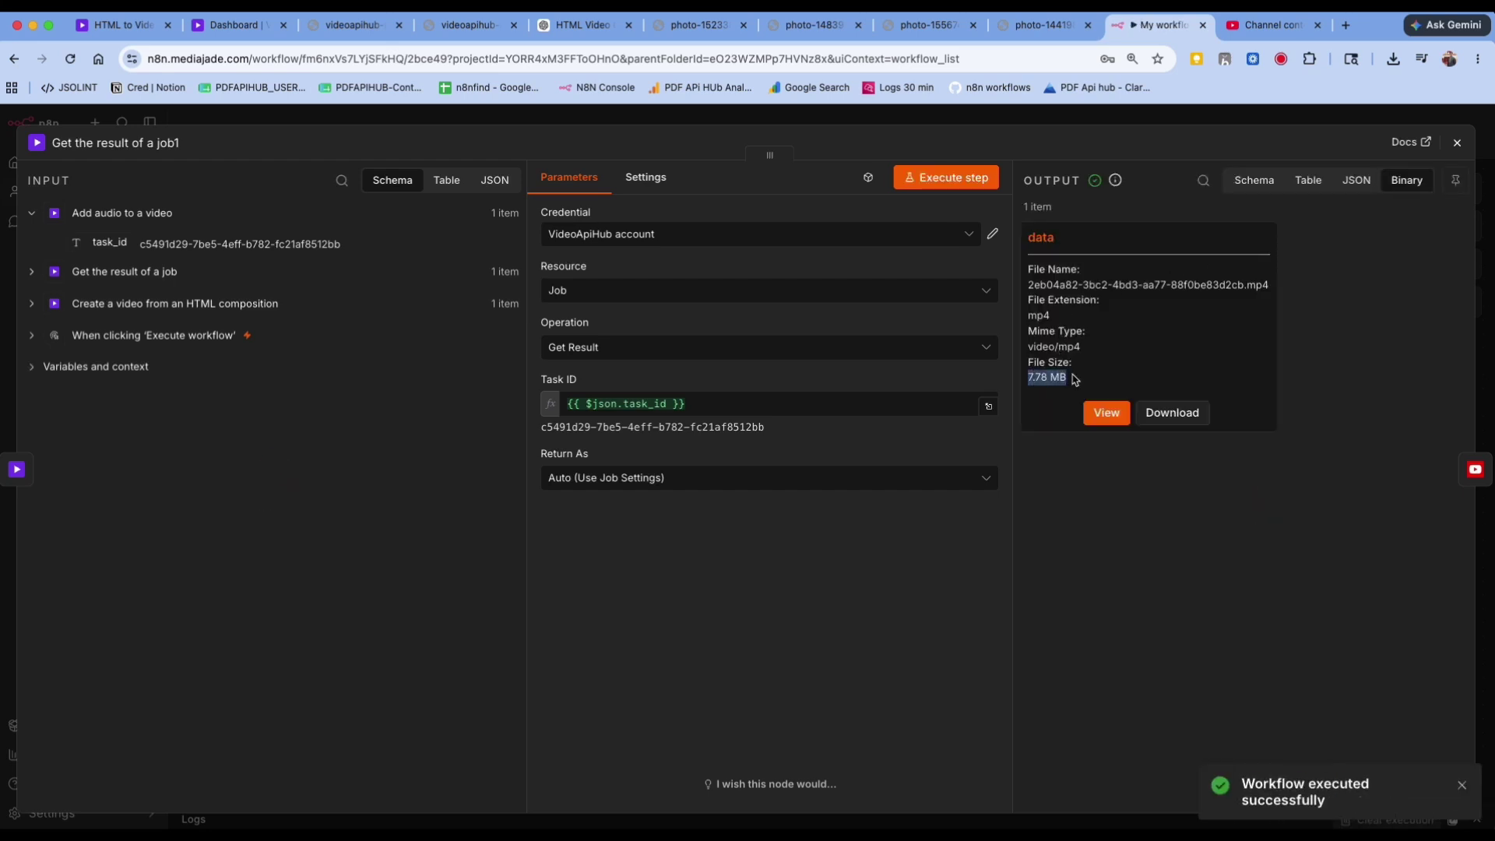
left_click(1101, 415)
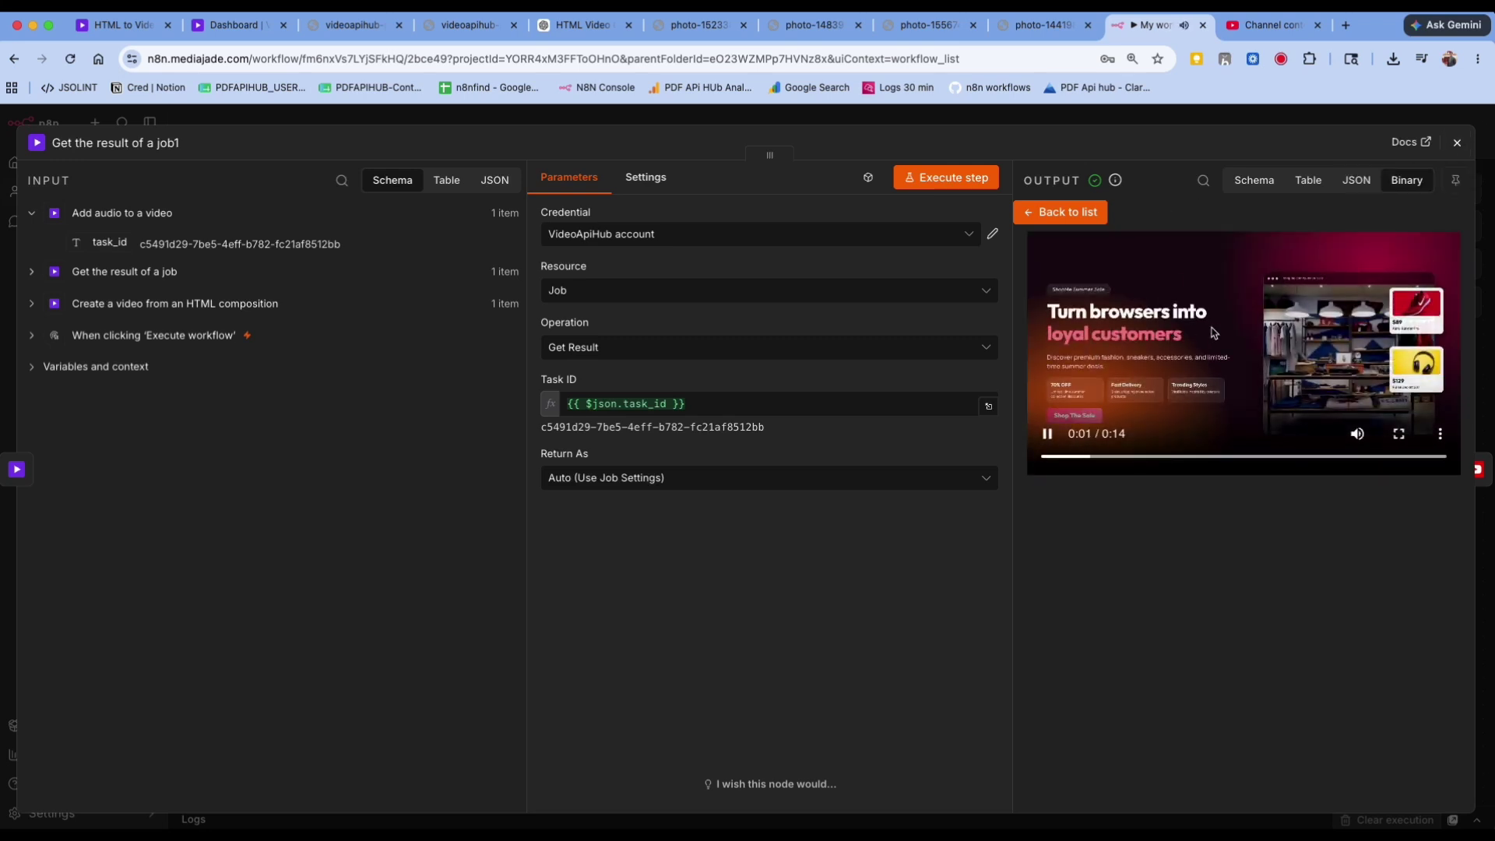
left_click(1048, 434)
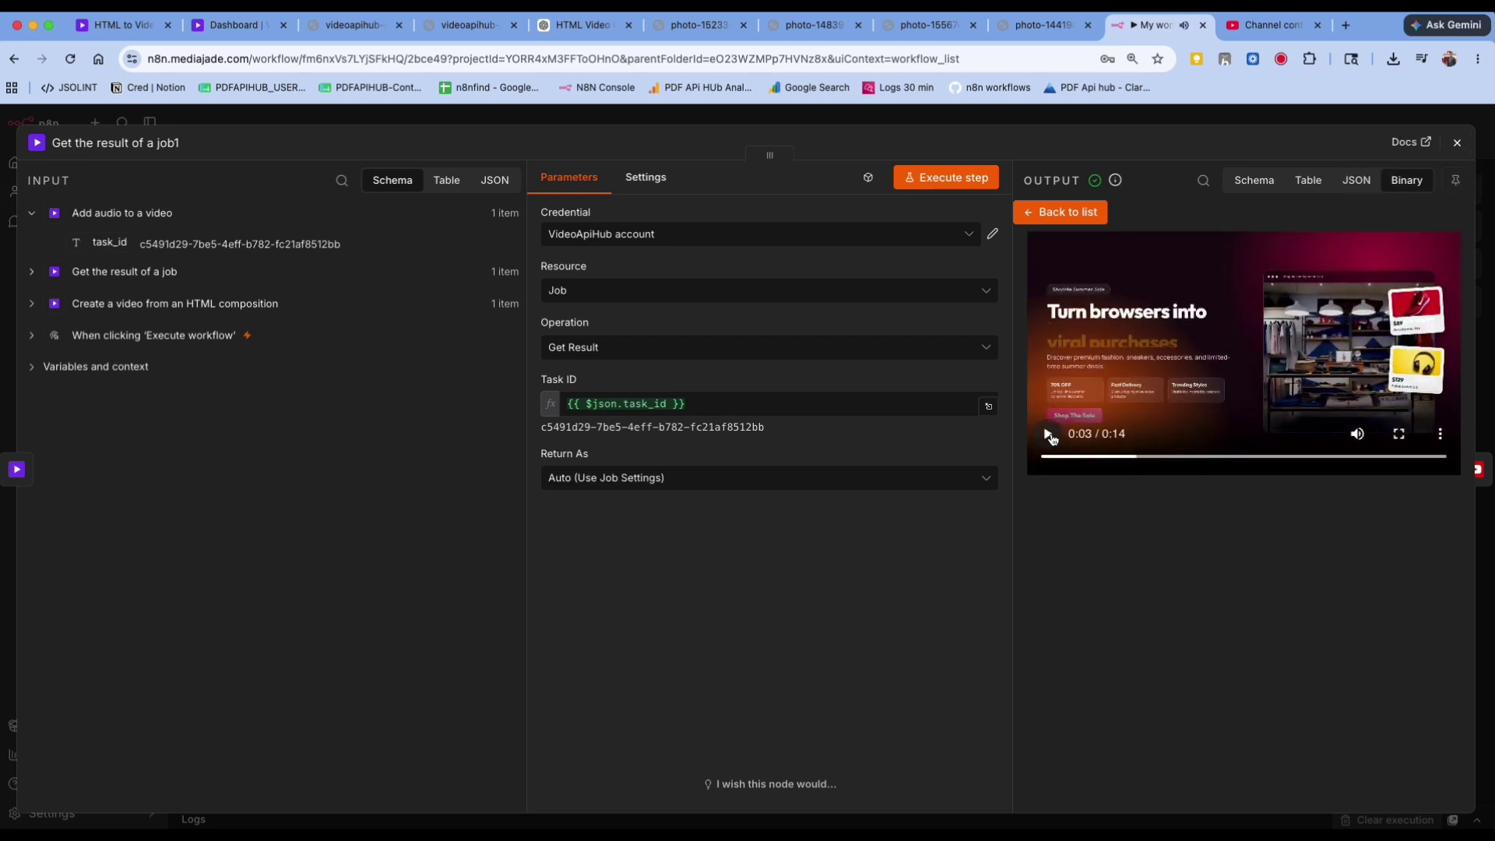
left_click(1457, 143)
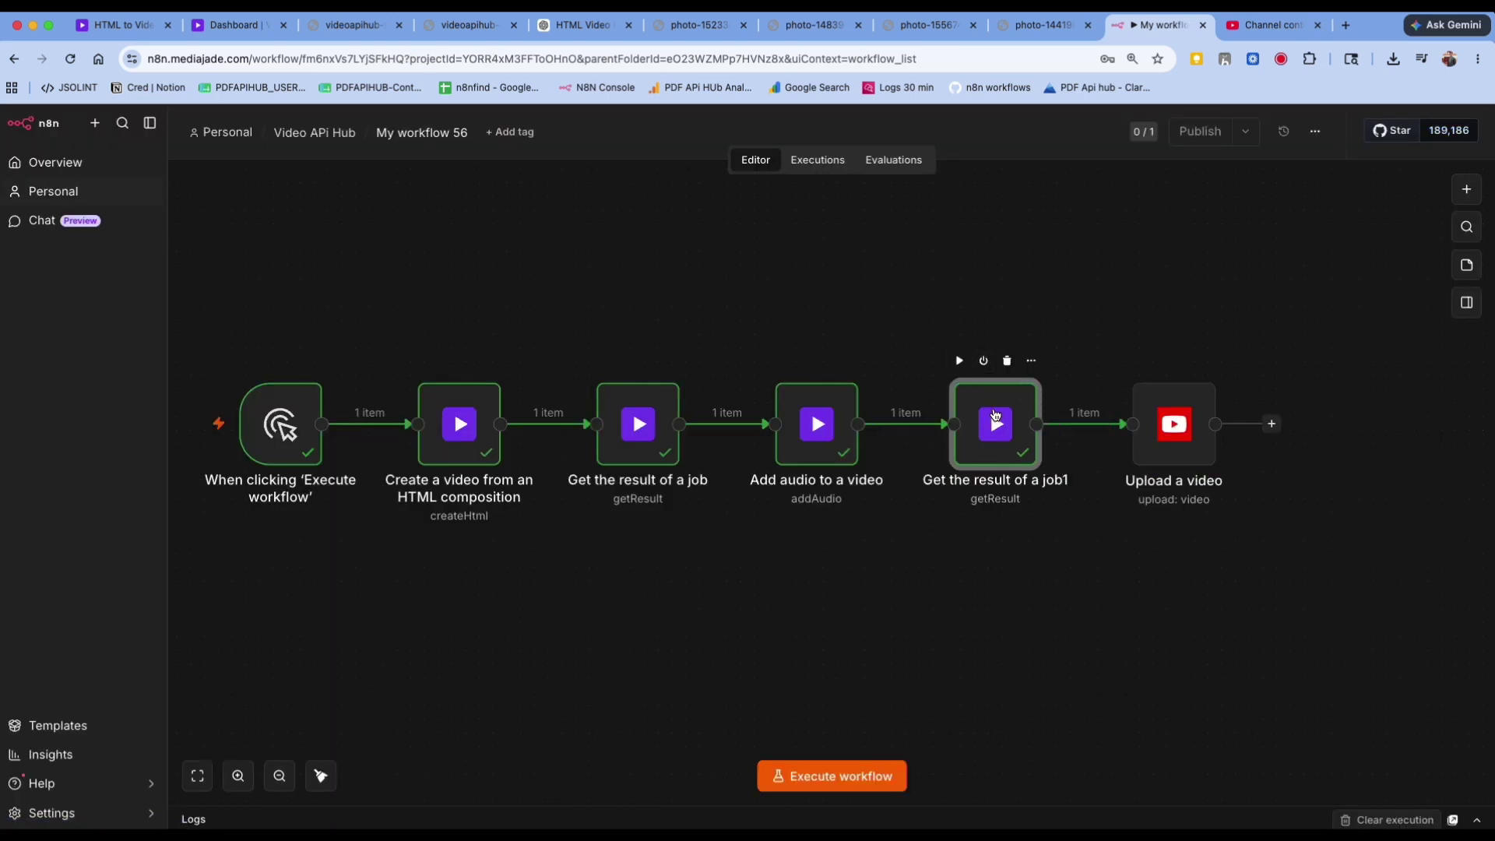
In the "Upload a video" node, set the video category to Science & Technology
double_click(1172, 425)
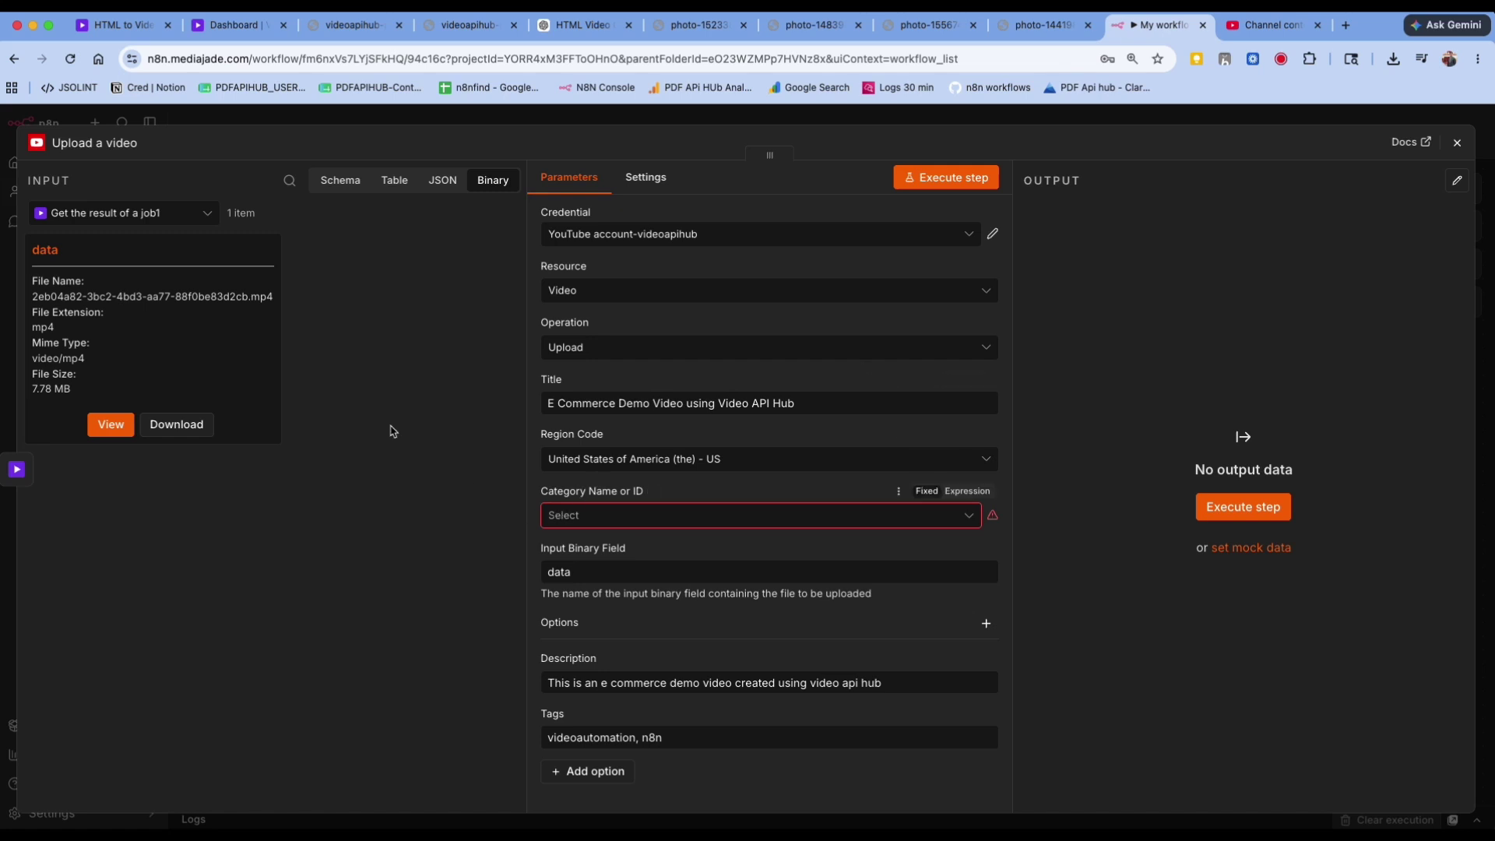
left_click(656, 516)
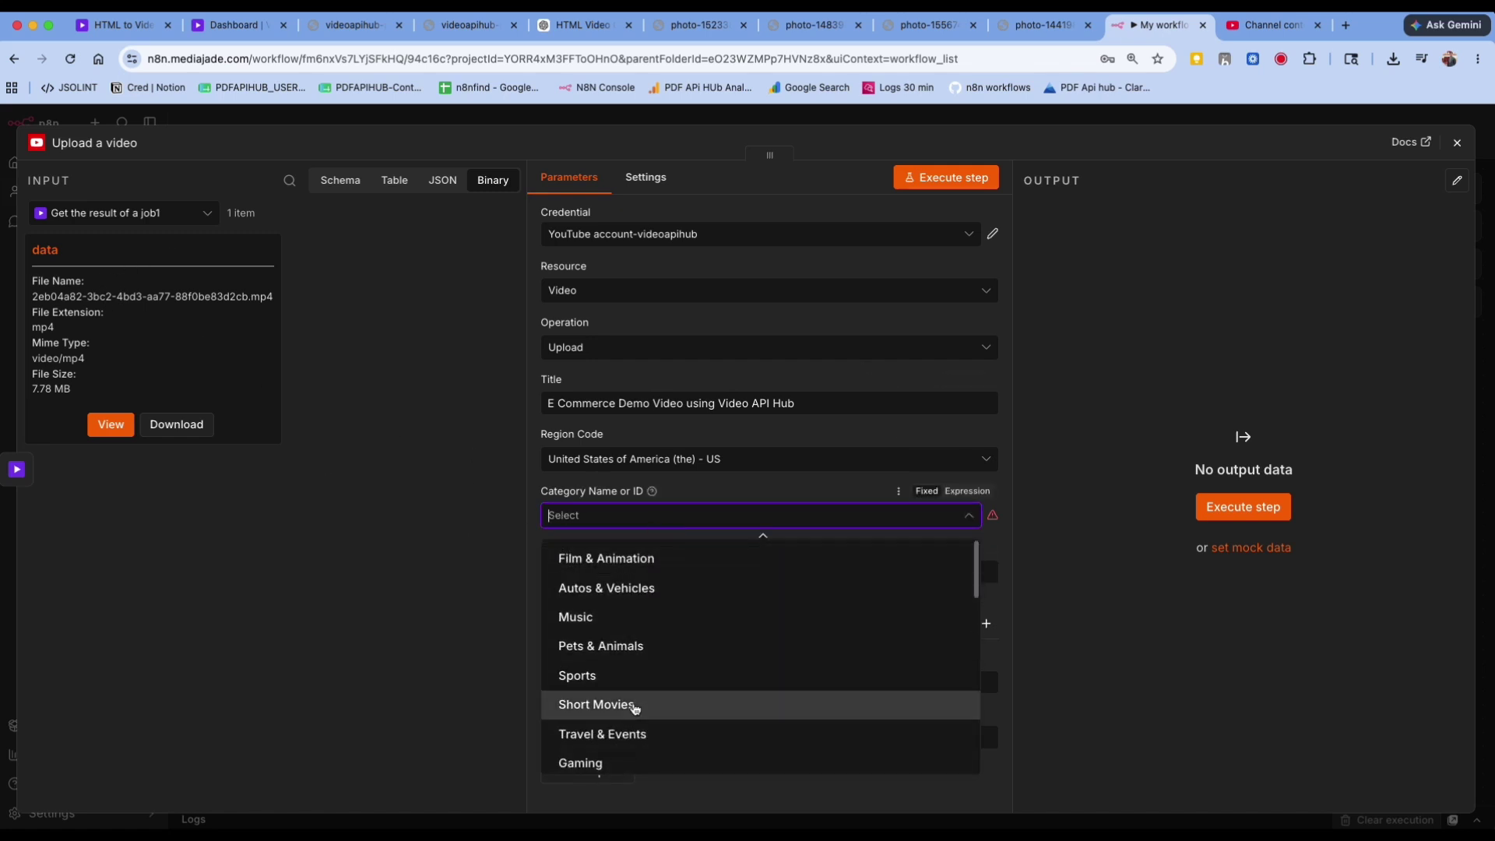
scroll(636, 702, "down", 5)
scroll(637, 702, "down", 5)
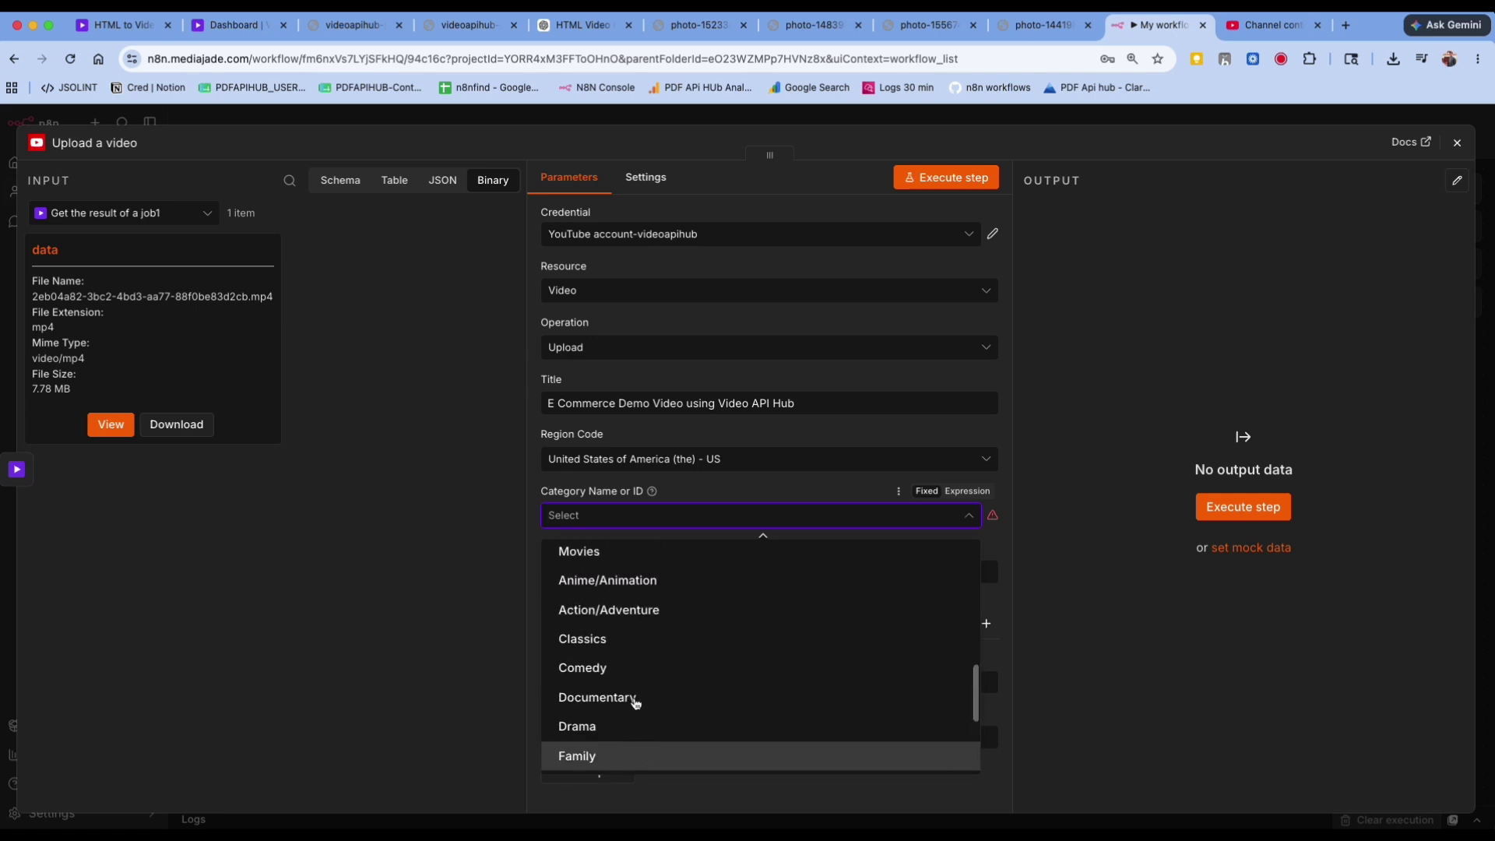
scroll(637, 703, "up", 5)
scroll(636, 702, "up", 3)
left_click(634, 696)
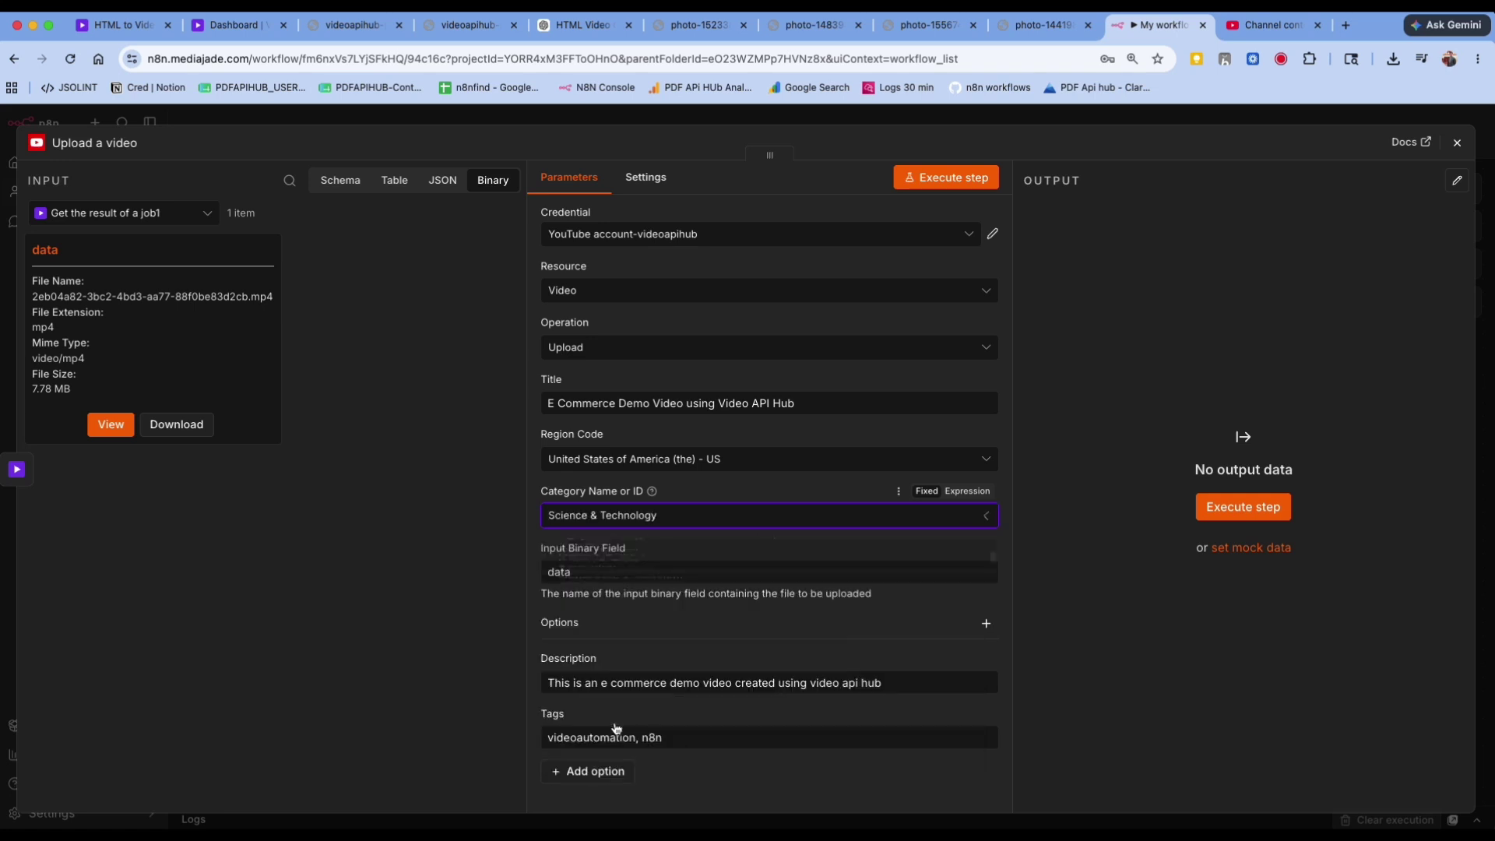
Add videoapihub to the upload's tags and execute the "Upload a video" node
scroll(874, 644, "down", 1)
left_click(696, 698)
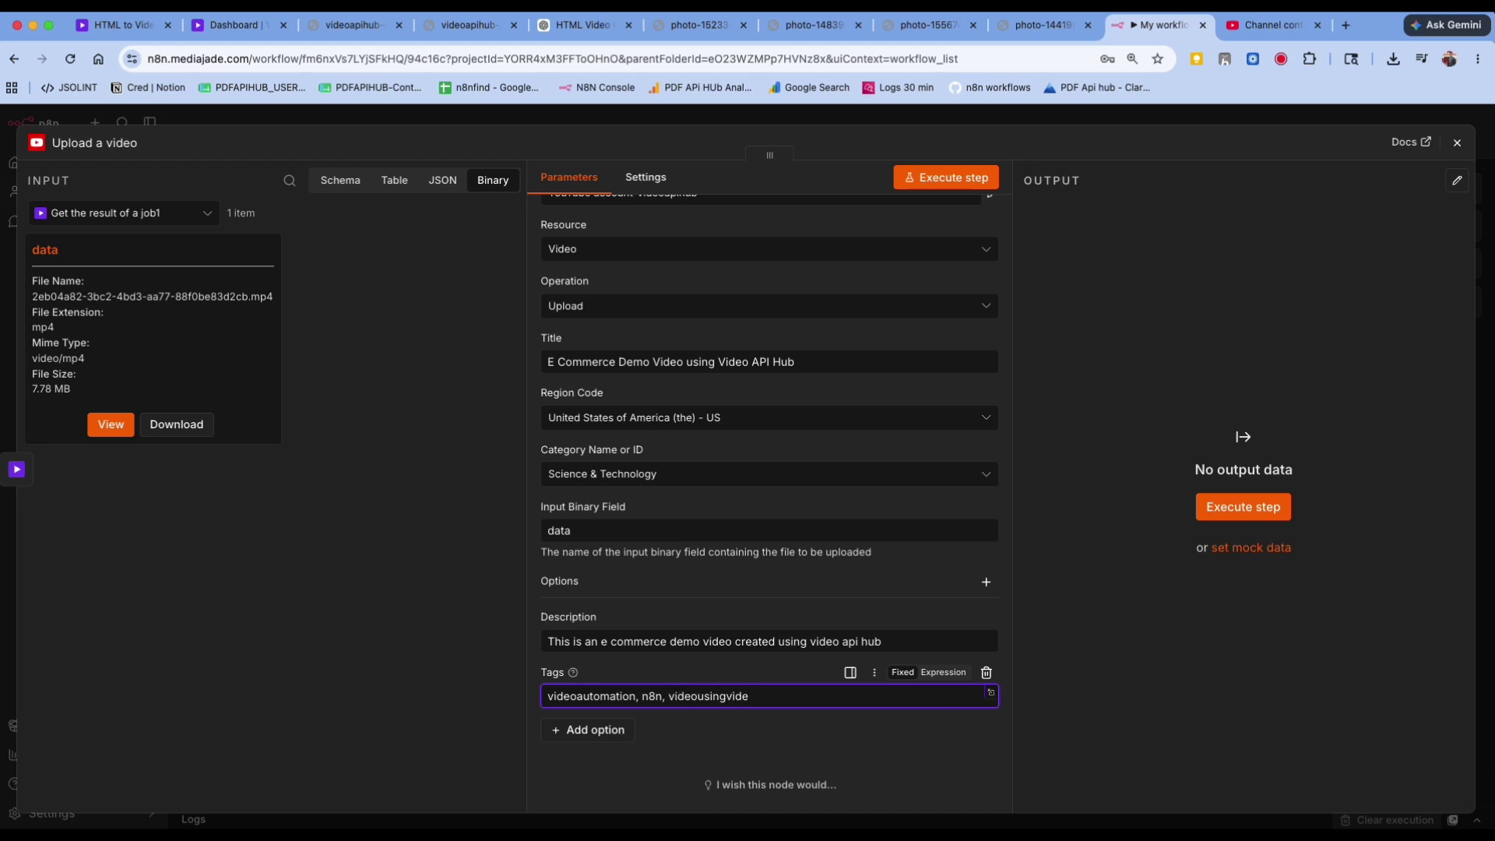
type(", videoapihub")
left_click(946, 177)
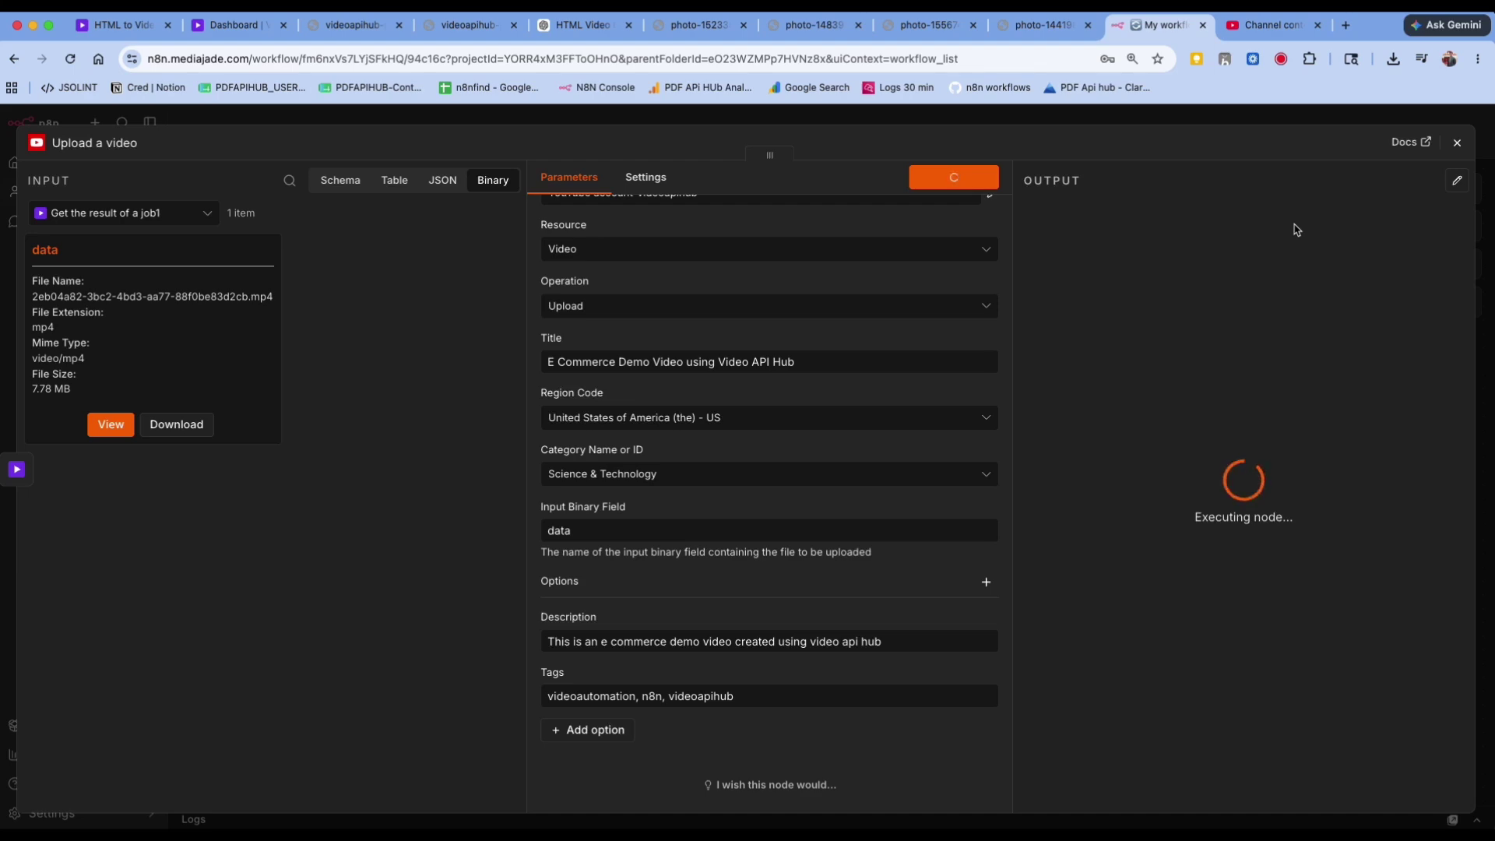
left_click(1266, 39)
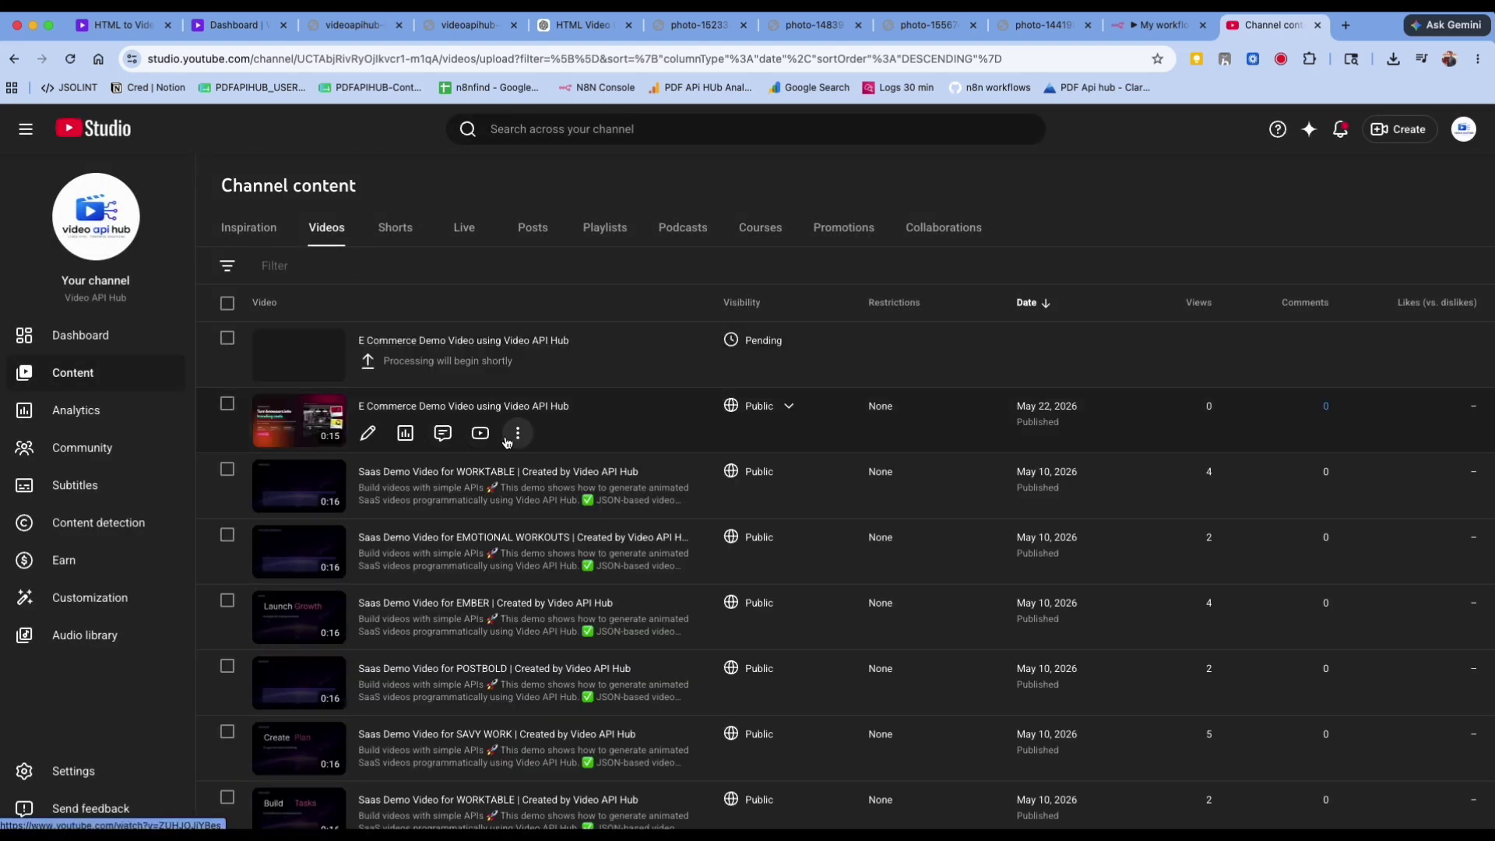
left_click(480, 433)
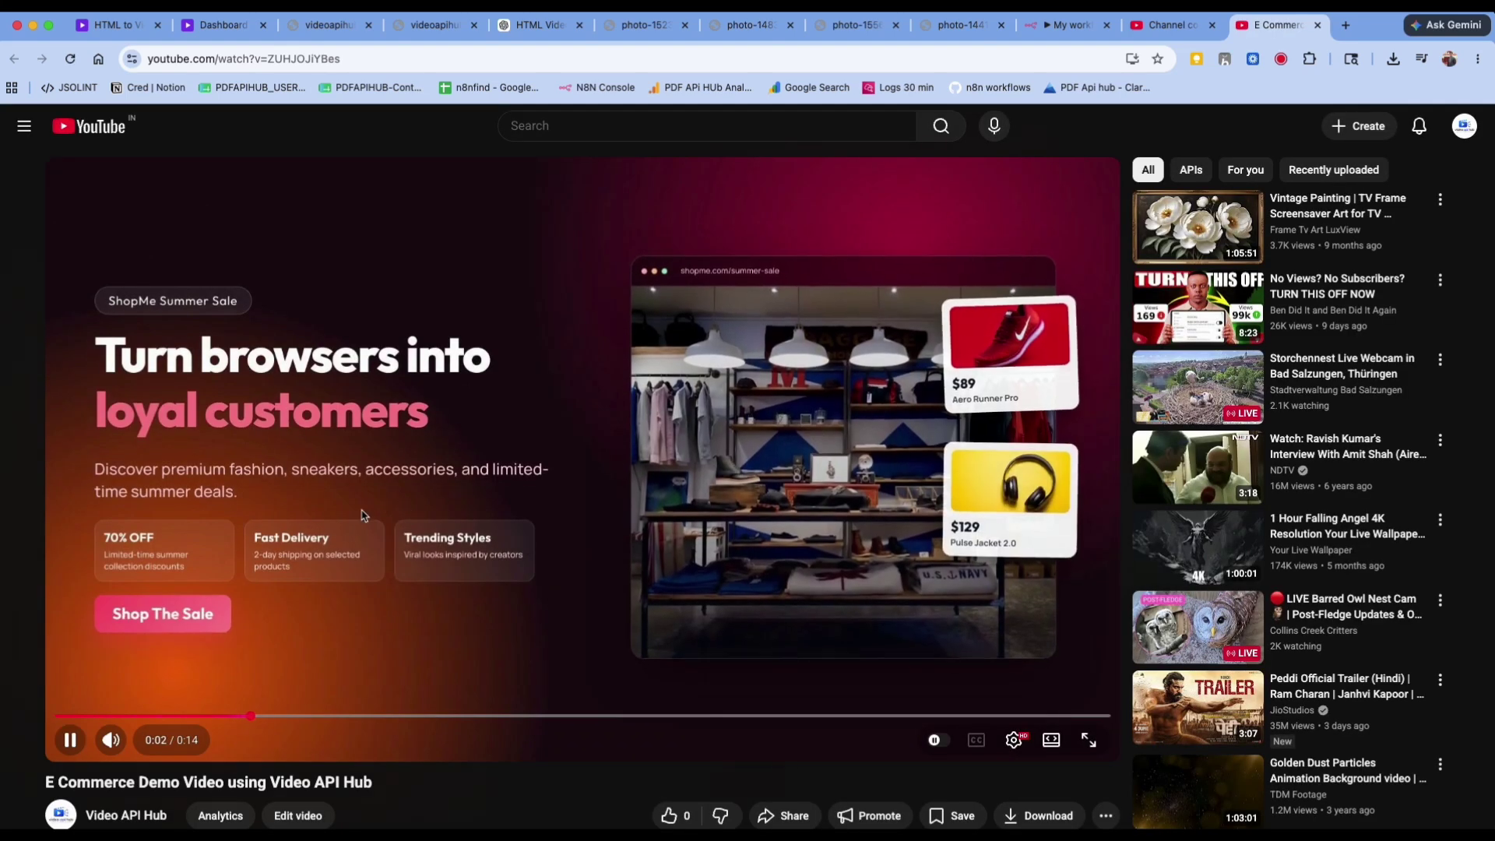
left_click(405, 504)
left_click(1318, 25)
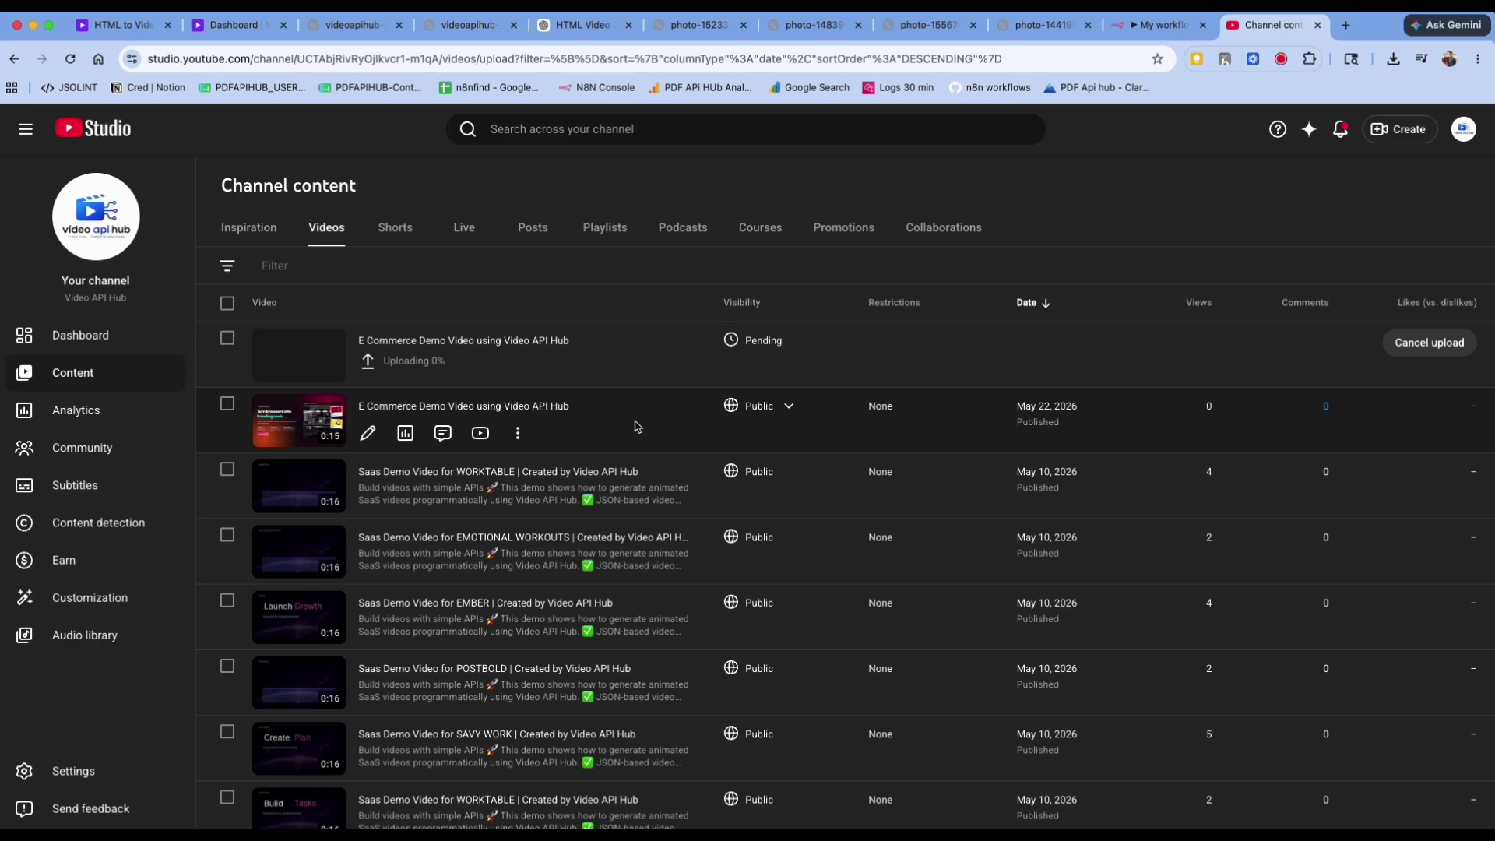
Open the earlier E Commerce Demo Video's details and review its audience, age restriction, tags and description
left_click(518, 433)
left_click(468, 434)
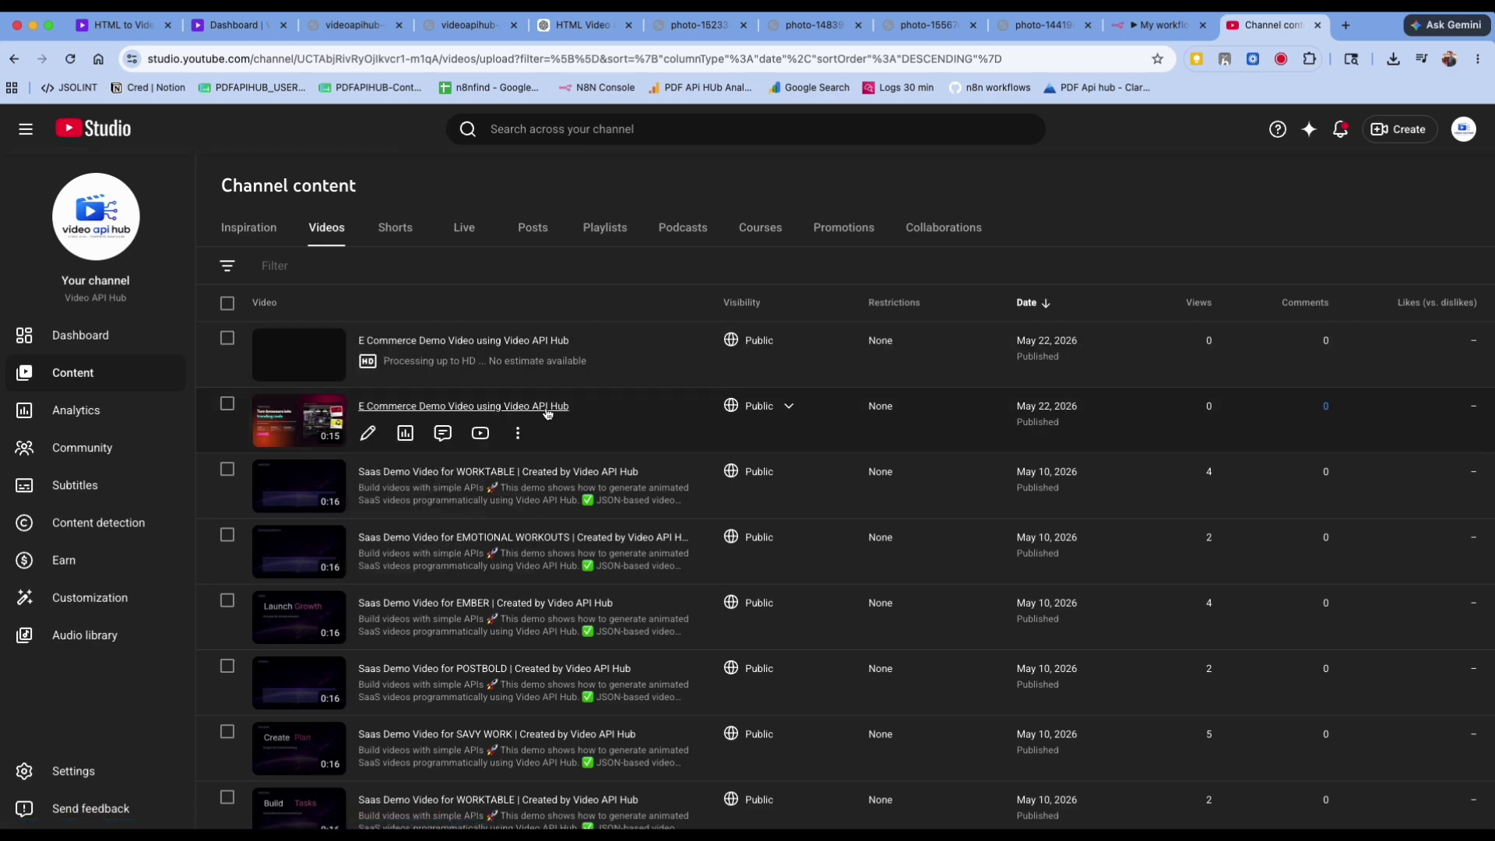
scroll(434, 398, "down", 3)
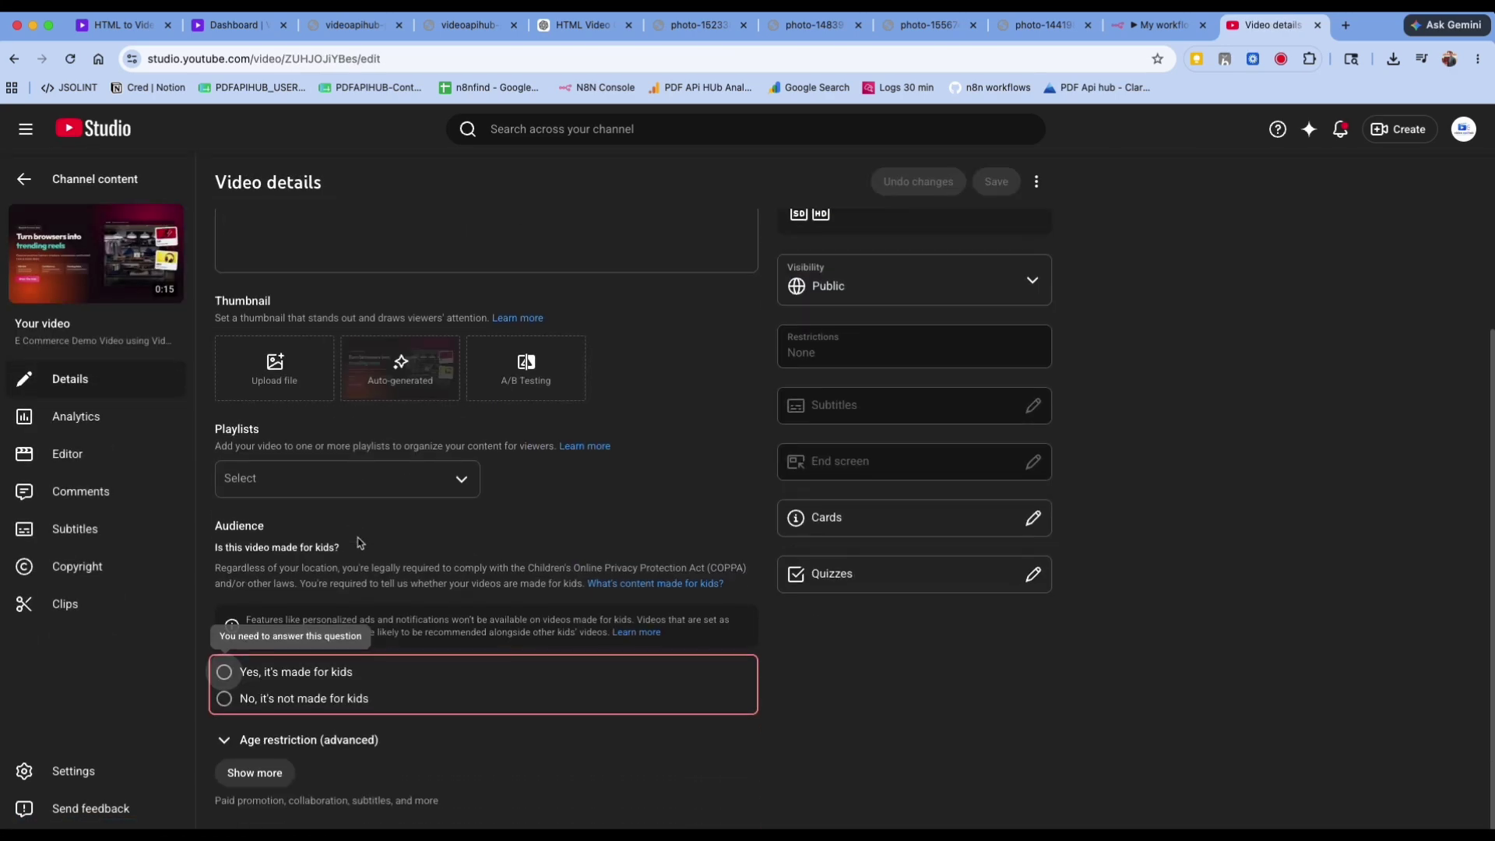
left_click(236, 744)
scroll(234, 763, "down", 2)
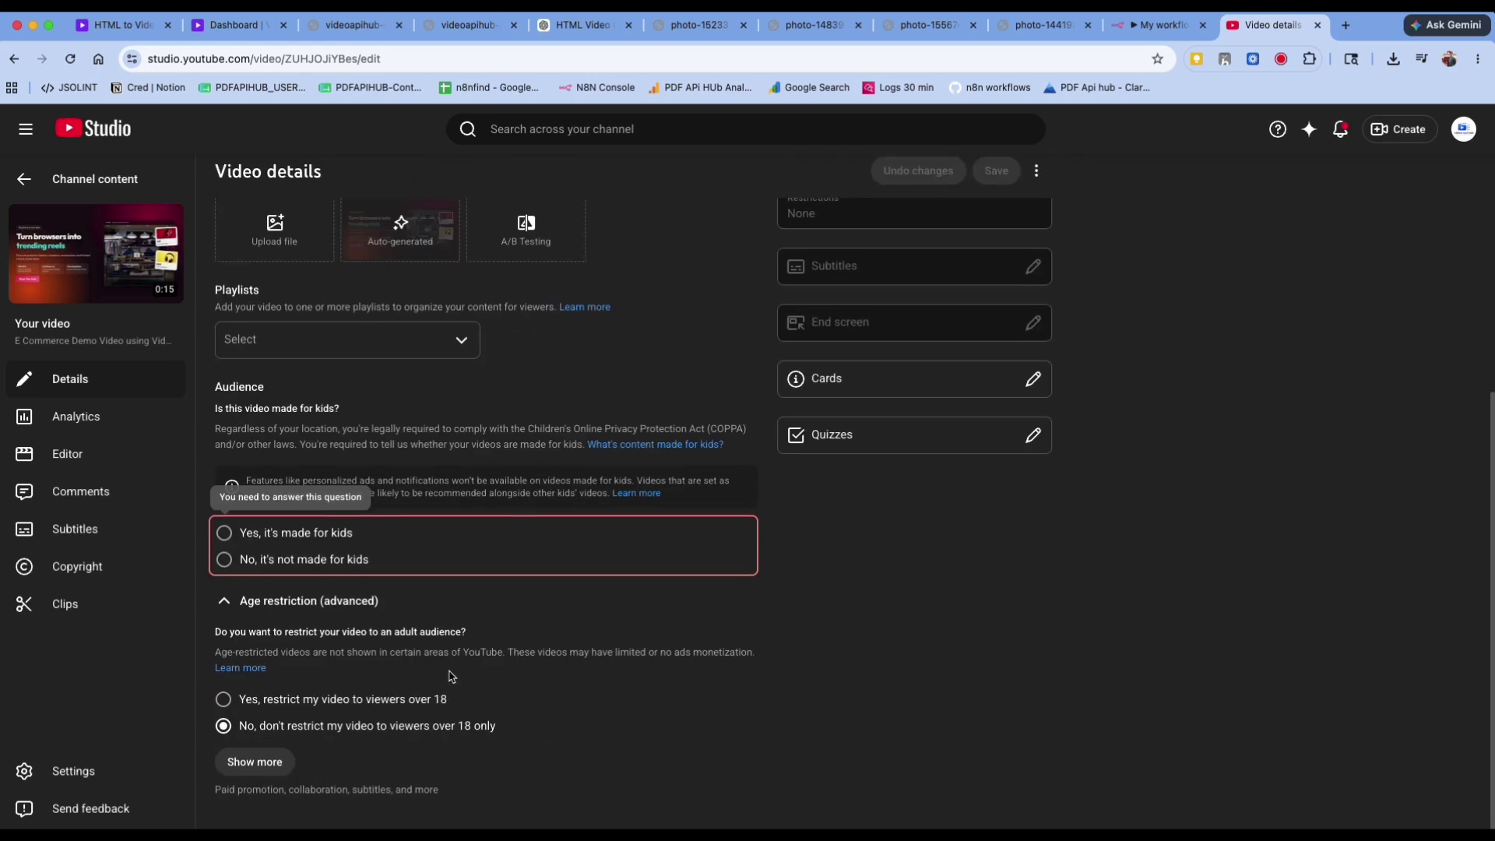
left_click(238, 773)
scroll(428, 576, "down", 10)
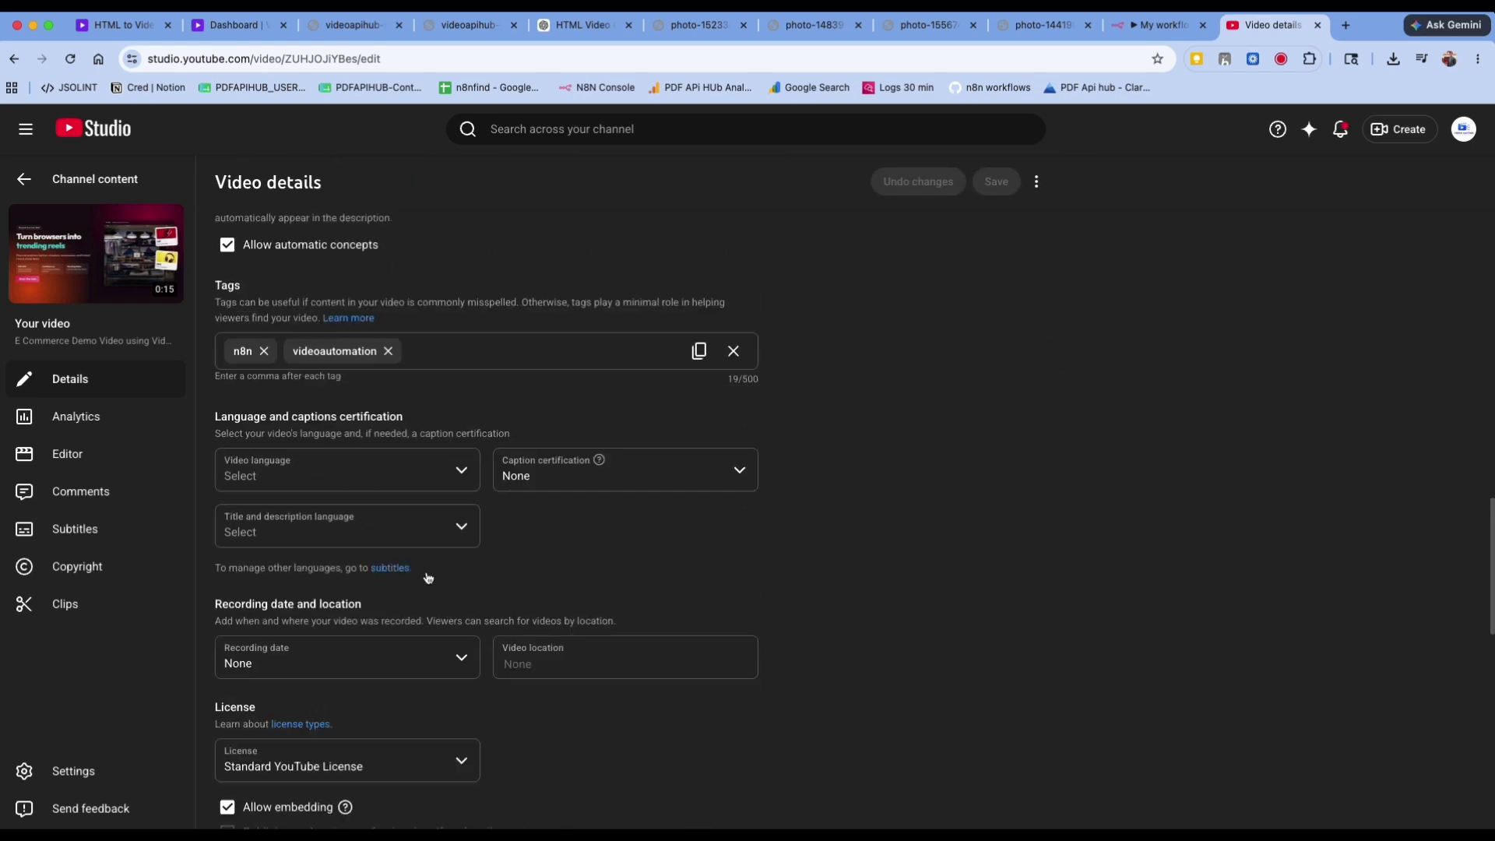
scroll(273, 357, "up", 15)
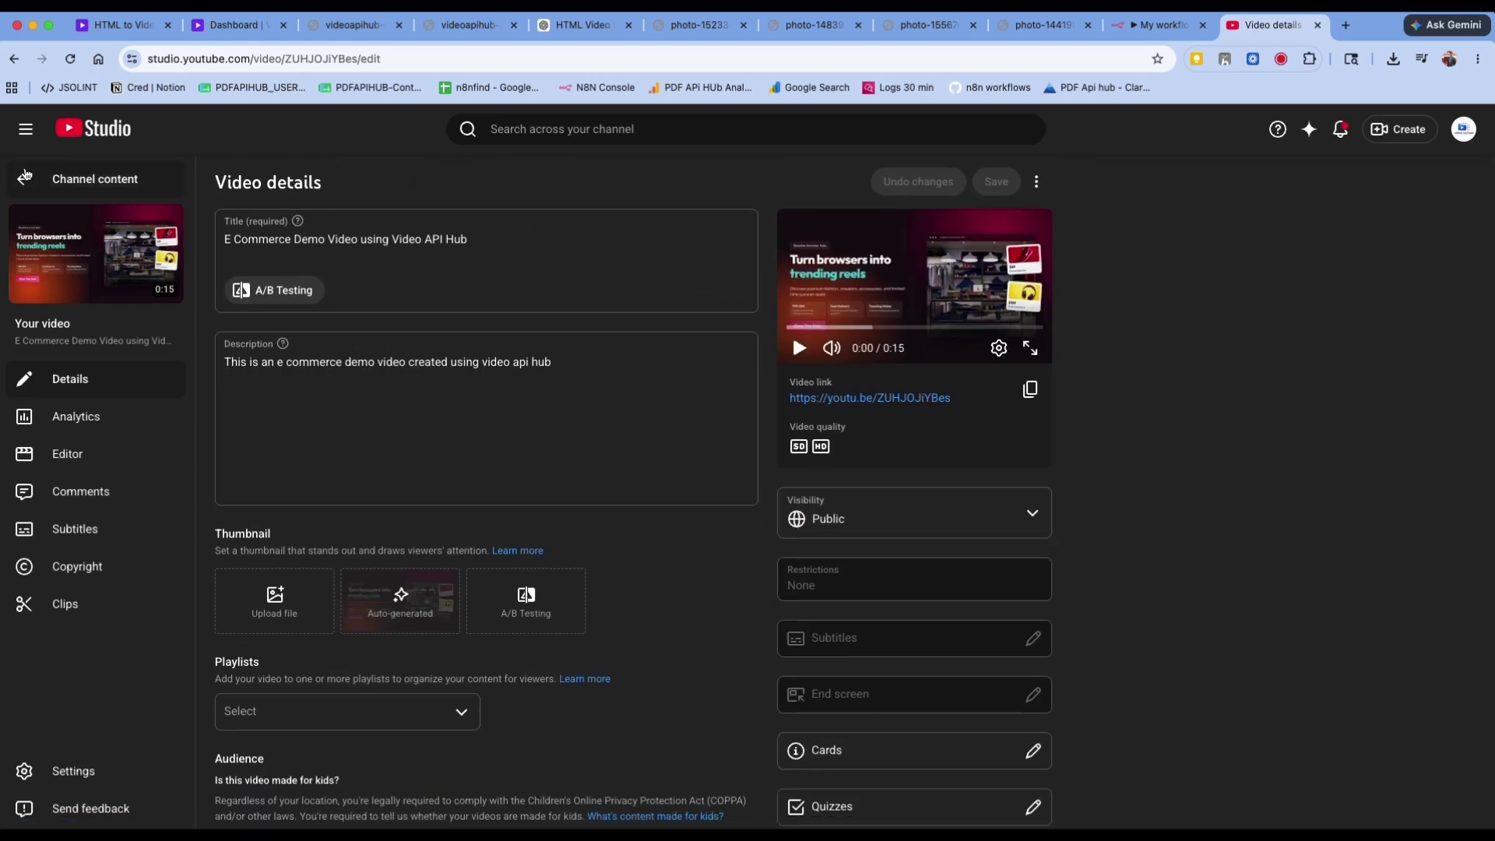
Return to the channel content, play the newest E Commerce Demo Video upload, and pause it
left_click(24, 179)
left_click(477, 373)
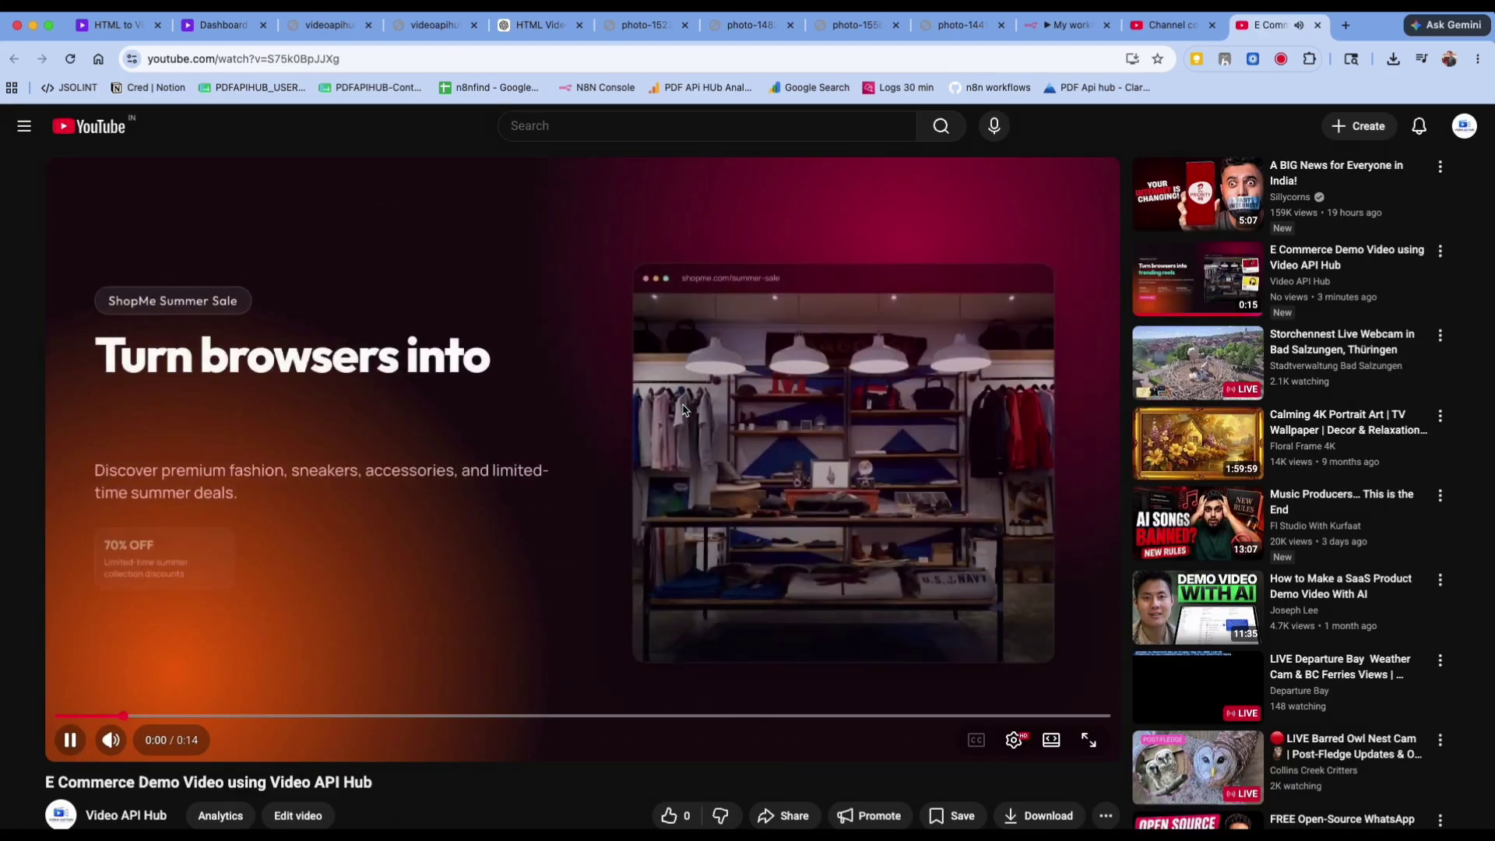
left_click(684, 411)
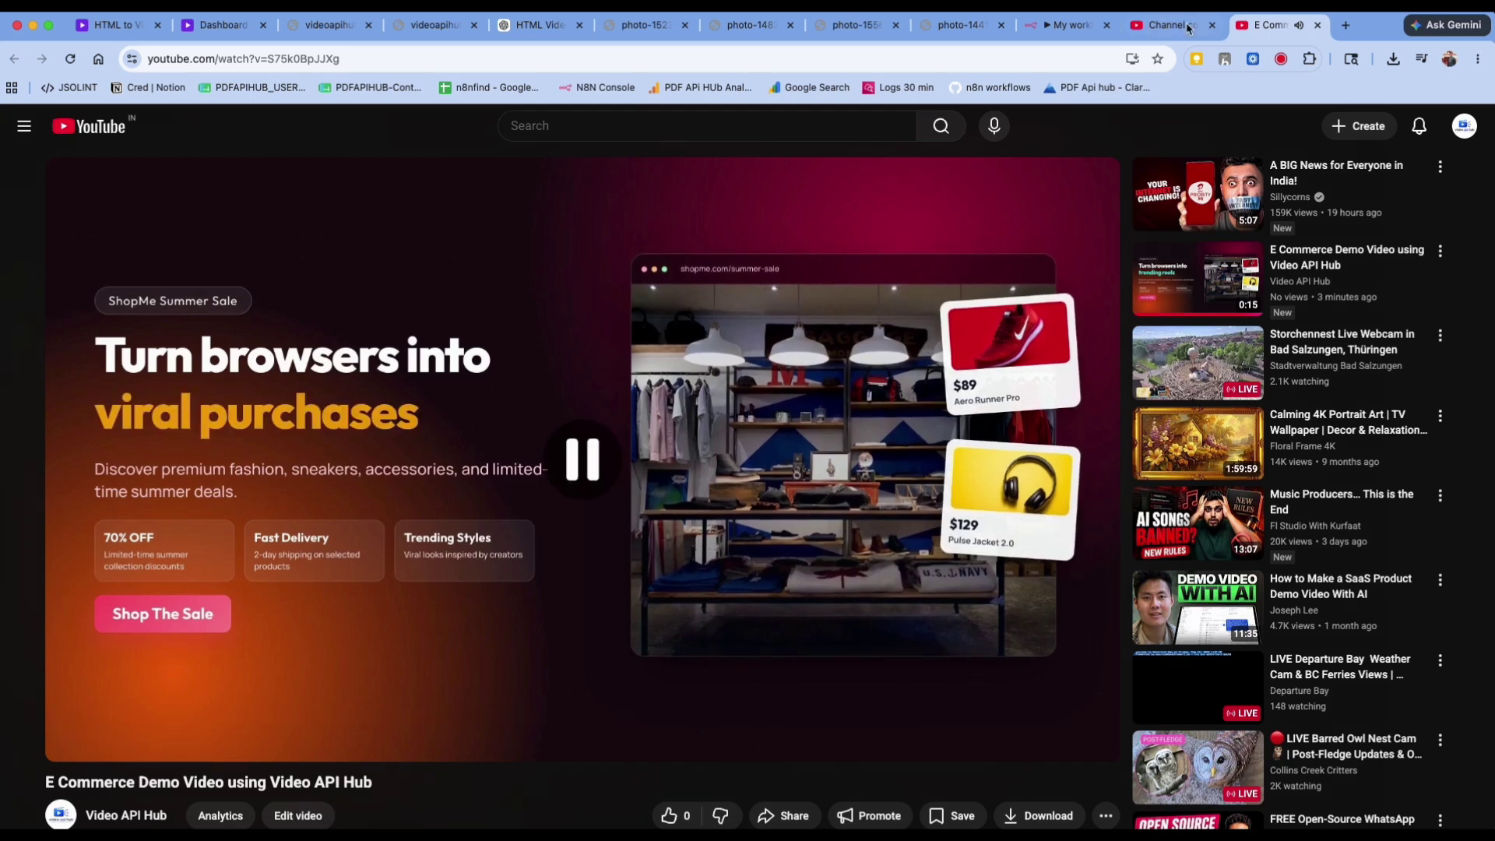
Permanently delete the earlier E Commerce Demo Video from the channel content in YouTube Studio
left_click(1067, 25)
left_click(1168, 25)
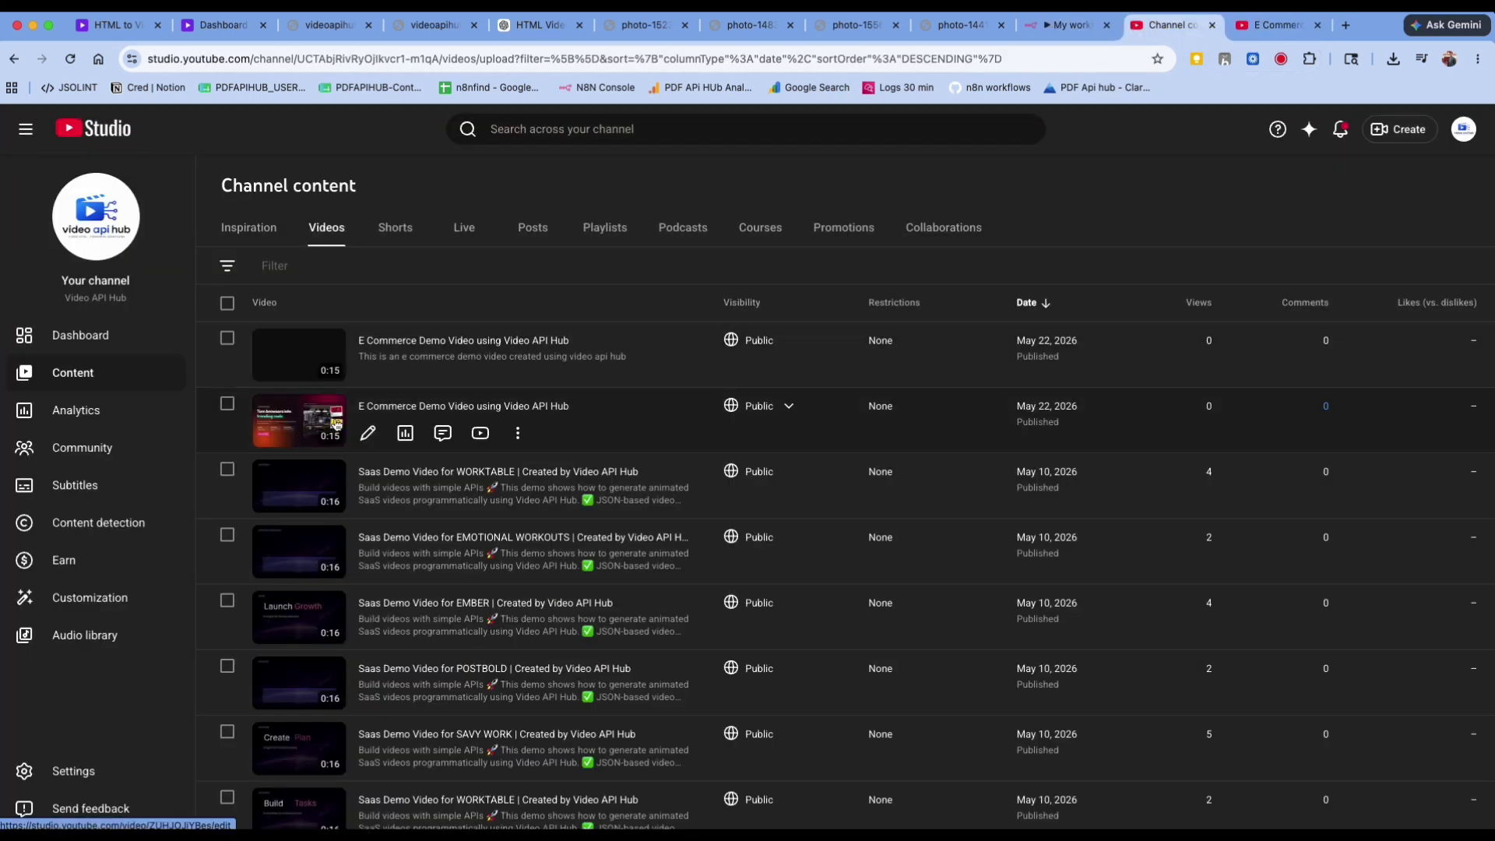
left_click(521, 433)
left_click(413, 563)
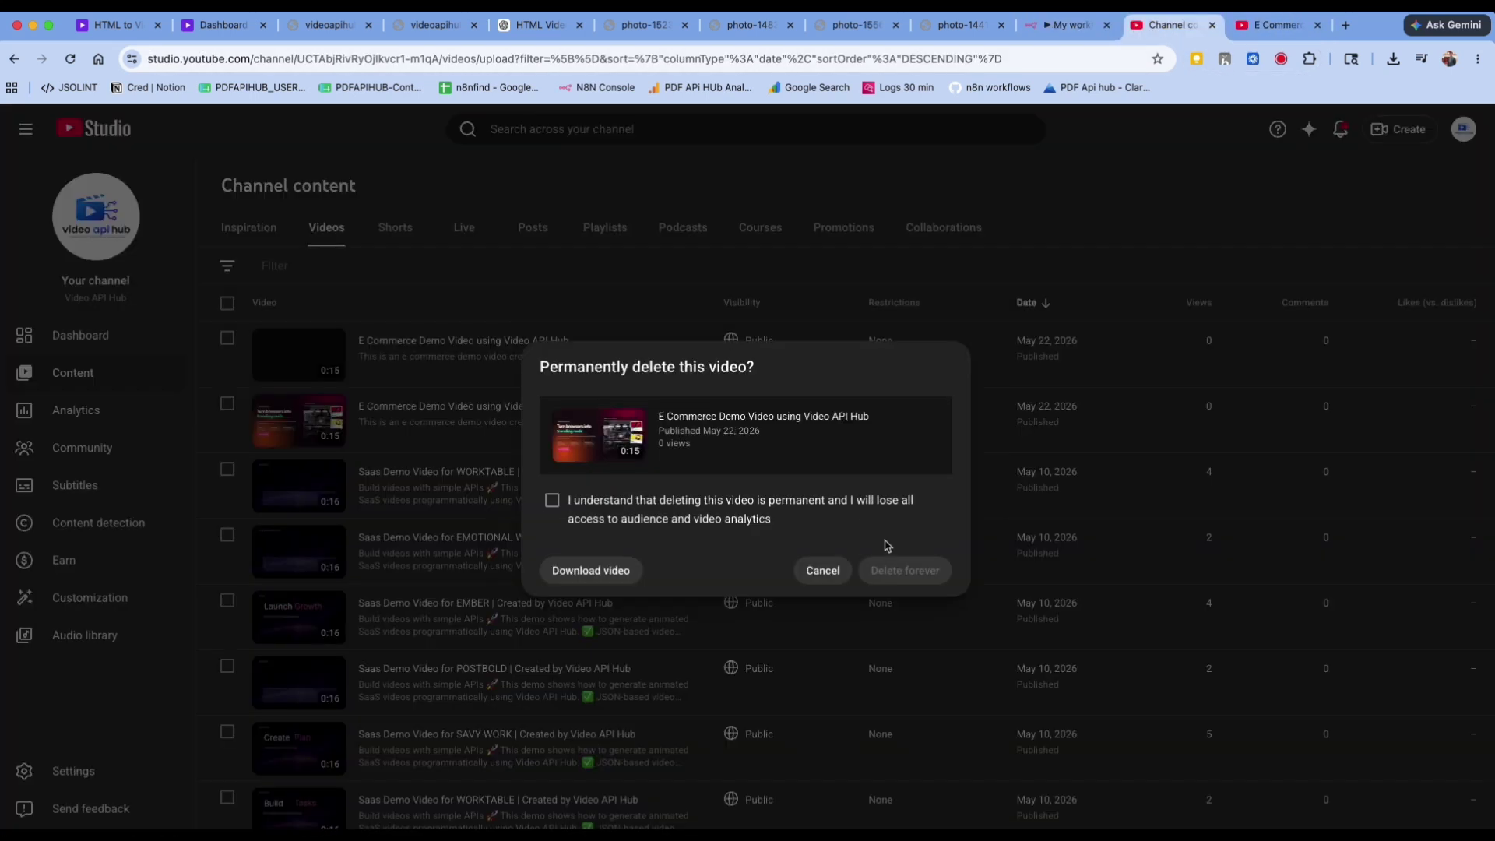
left_click(552, 500)
left_click(911, 575)
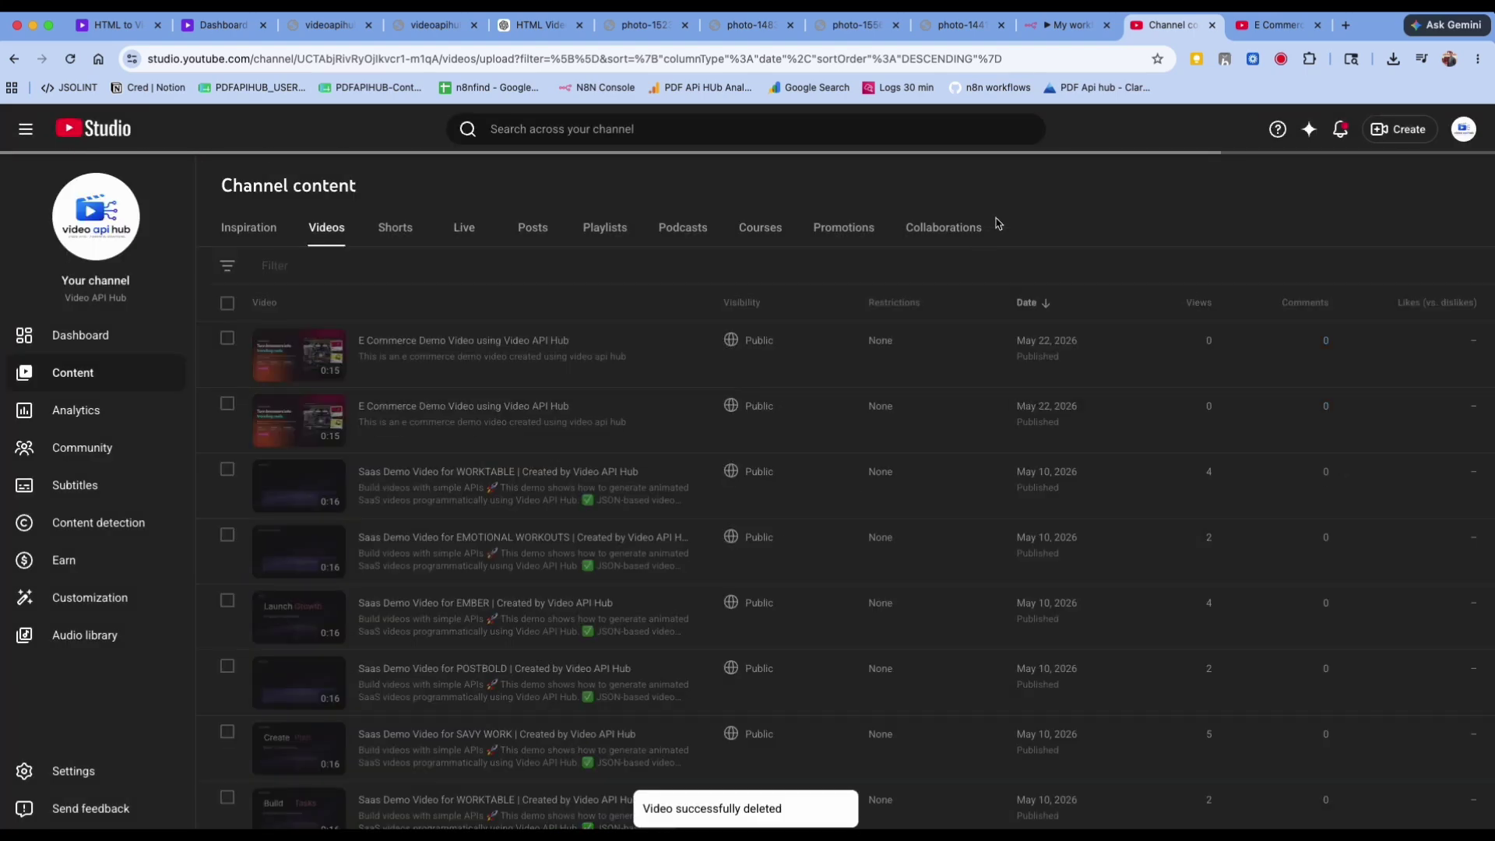
Back in n8n, close the upload node and review the HTML and output of "Create a video from an HTML composition"
left_click(1048, 29)
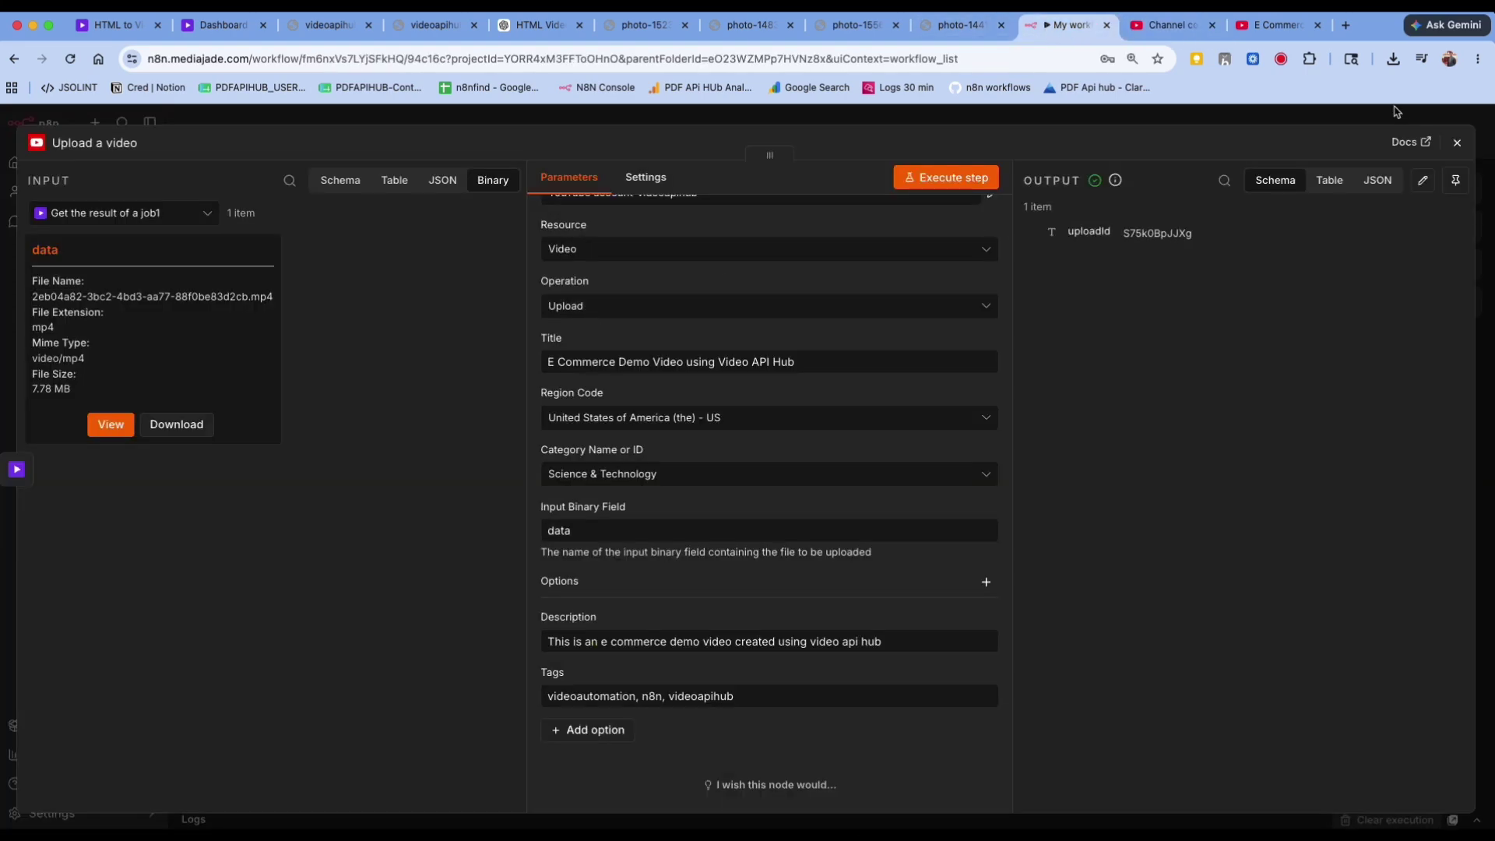
left_click(1457, 143)
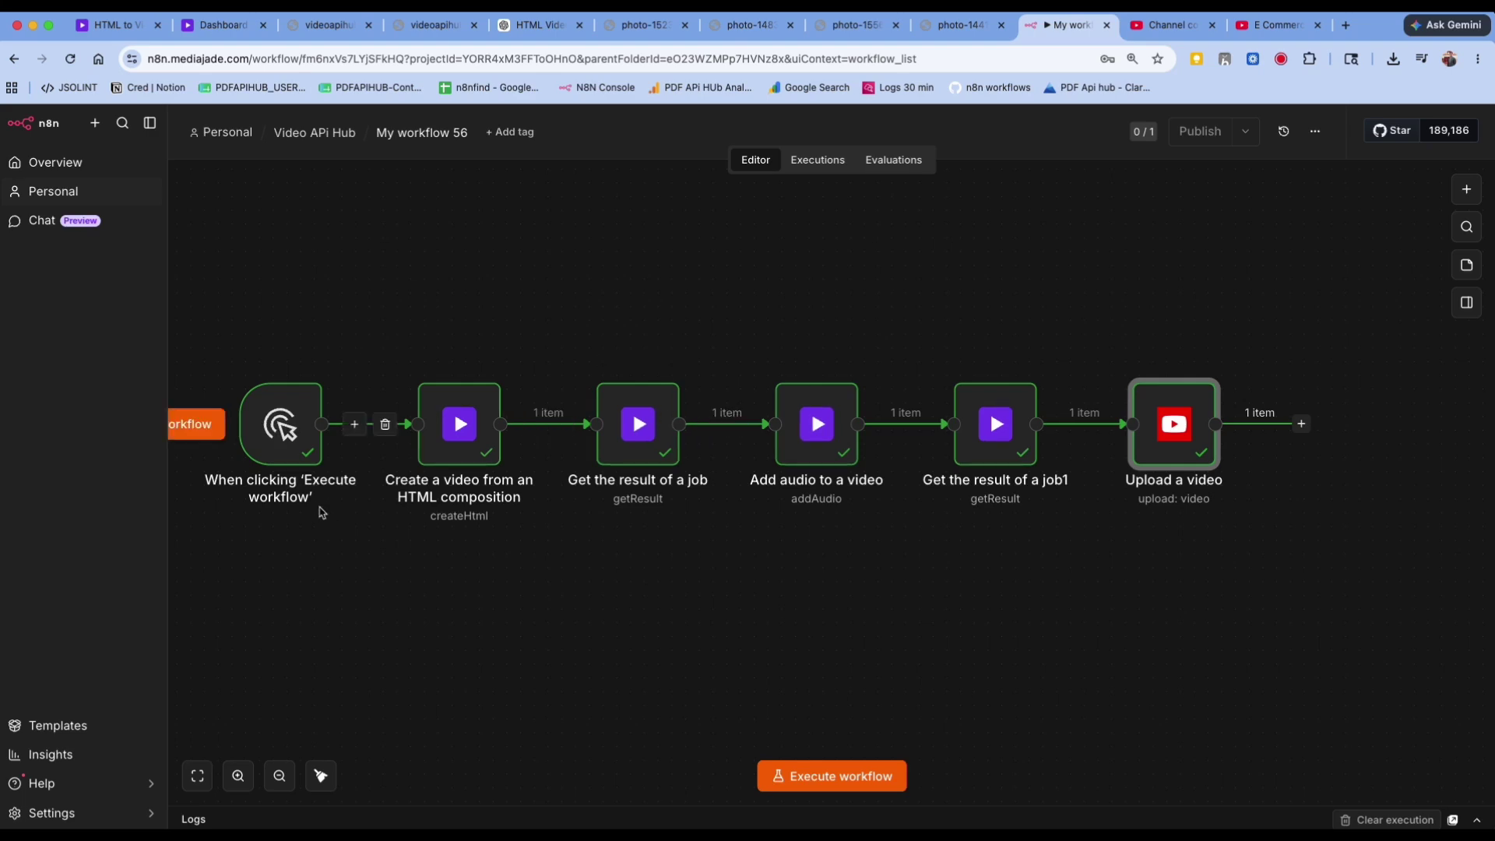
double_click(459, 424)
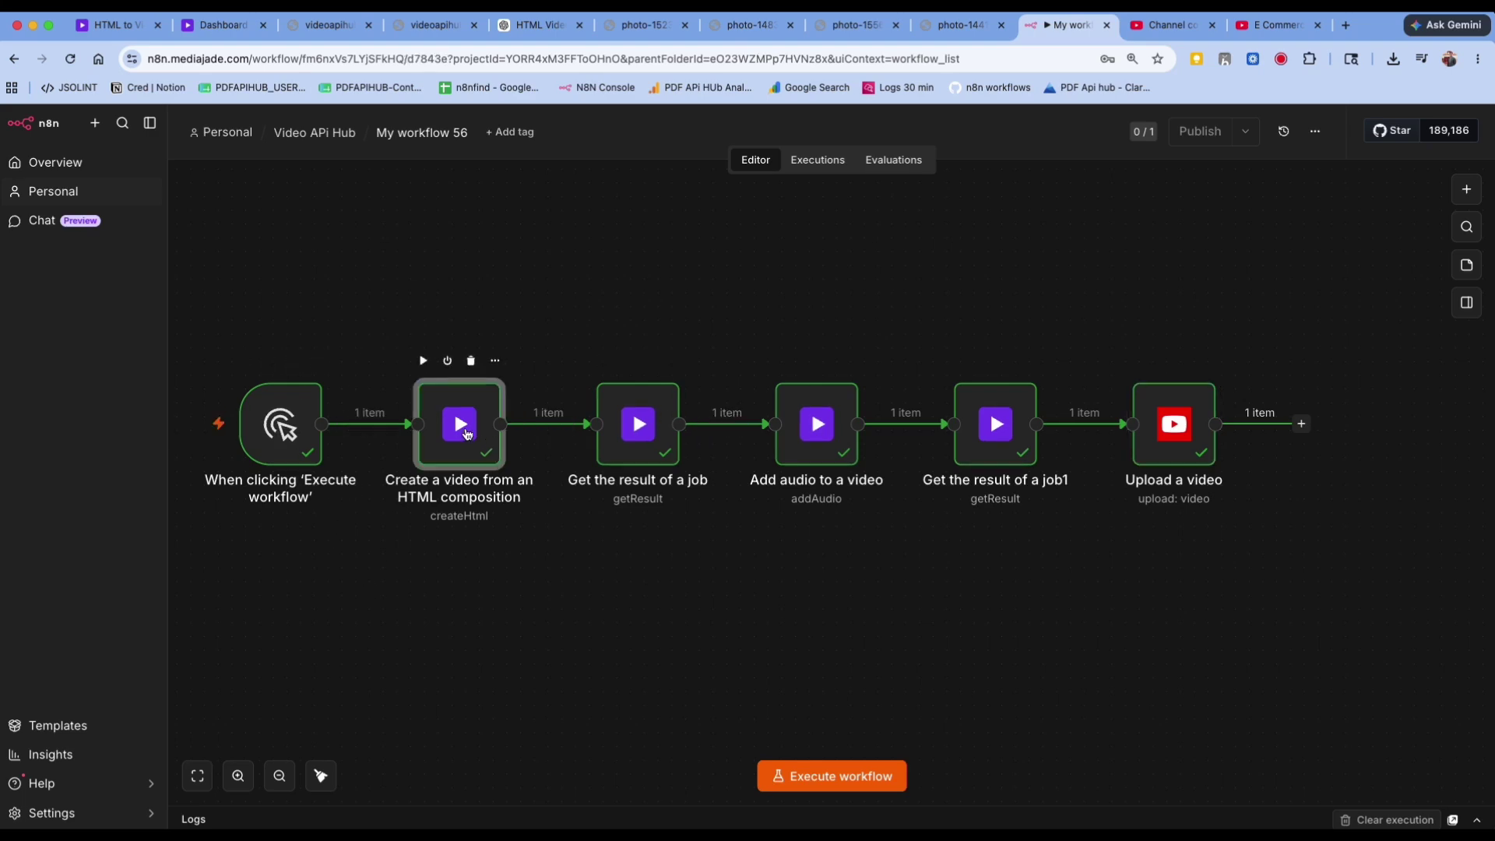
scroll(666, 518, "down", 6)
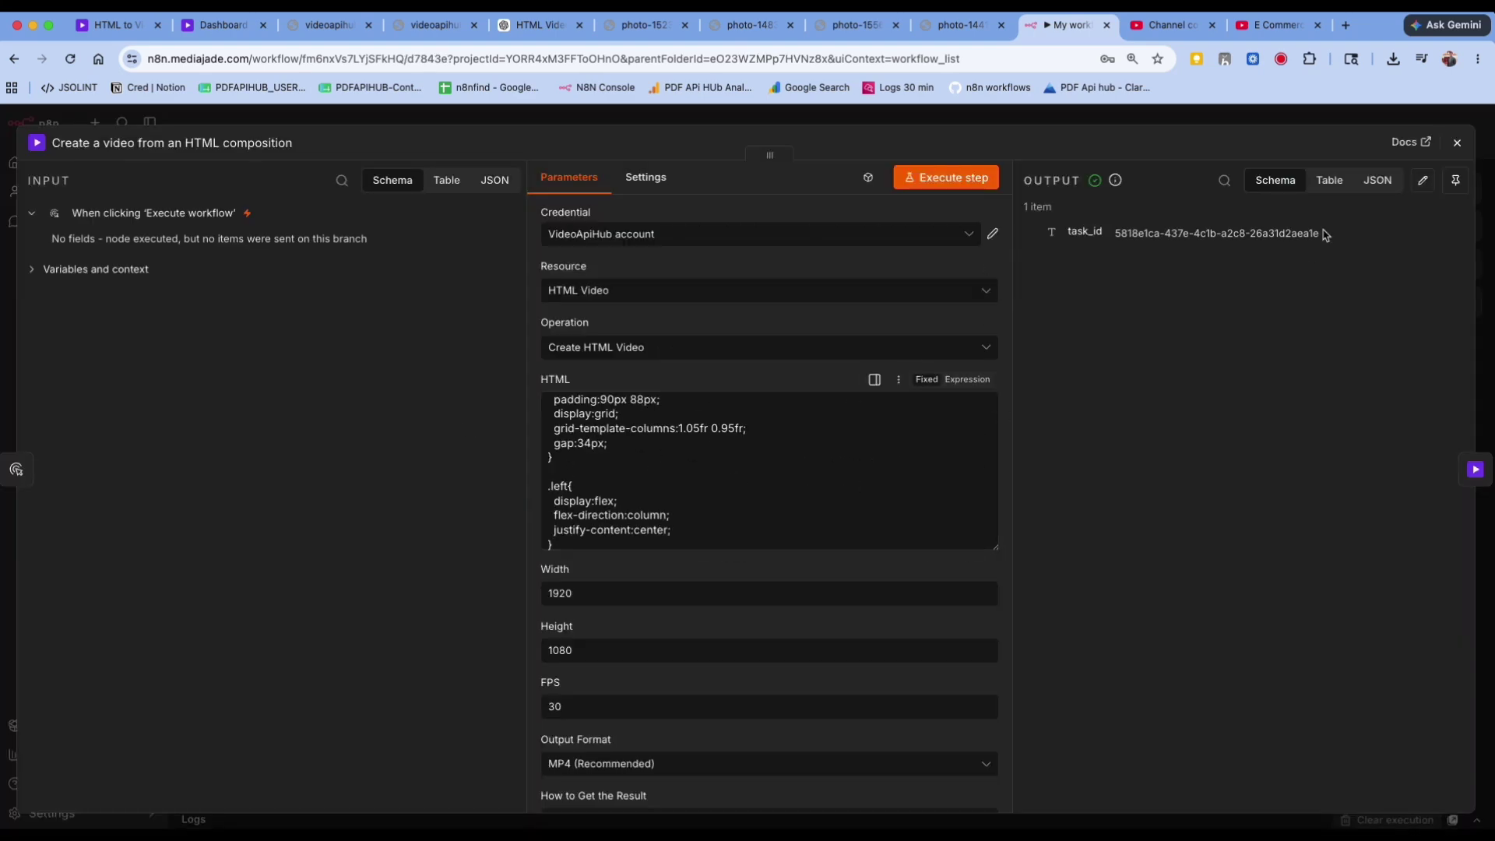
left_click(1456, 144)
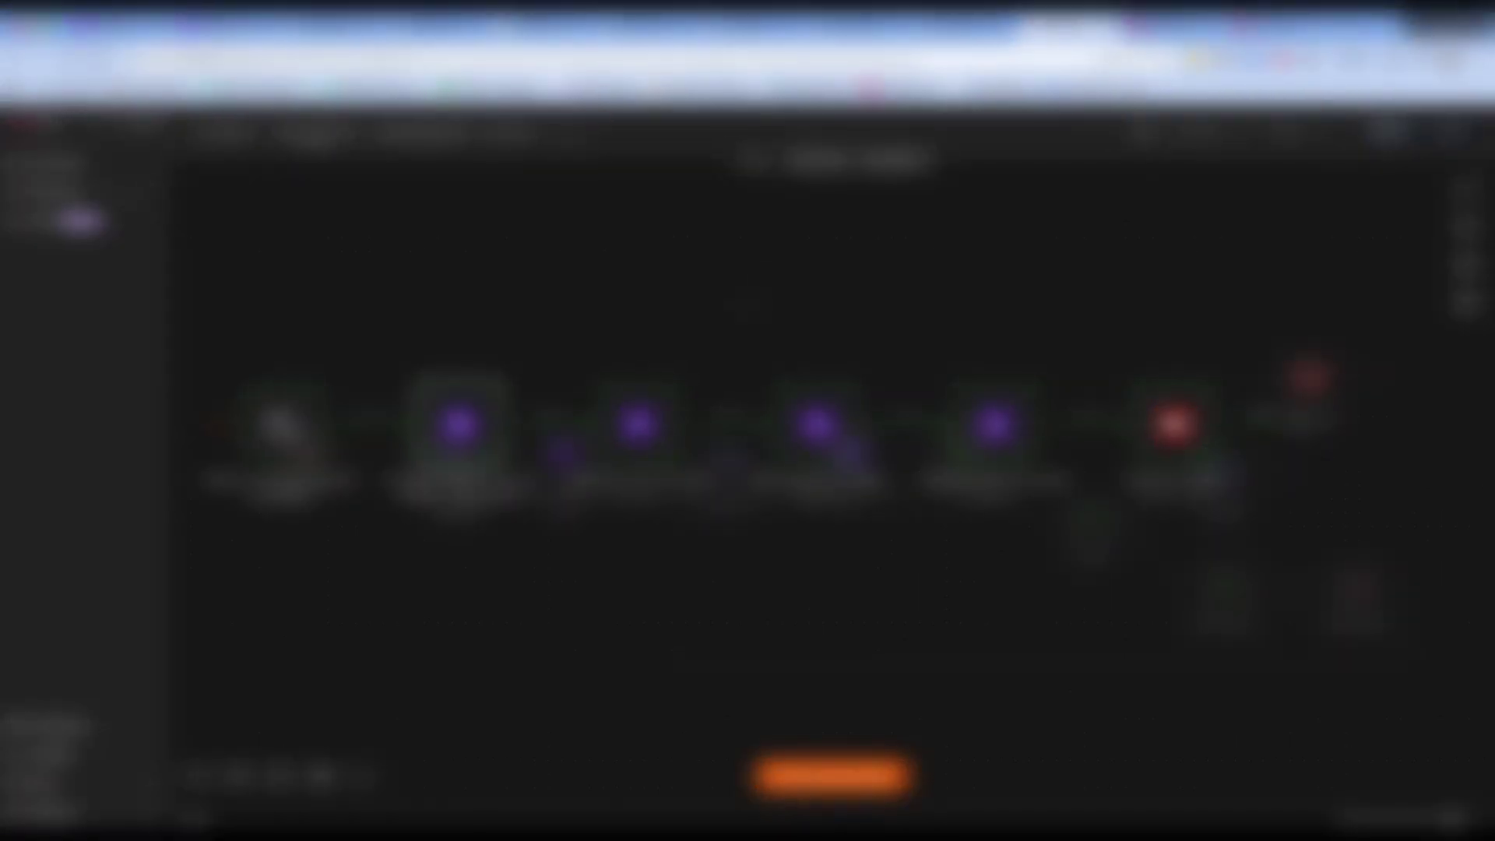
Review the execution history of the "Youtube money is wealth" workflow and return to its editor
left_click(827, 163)
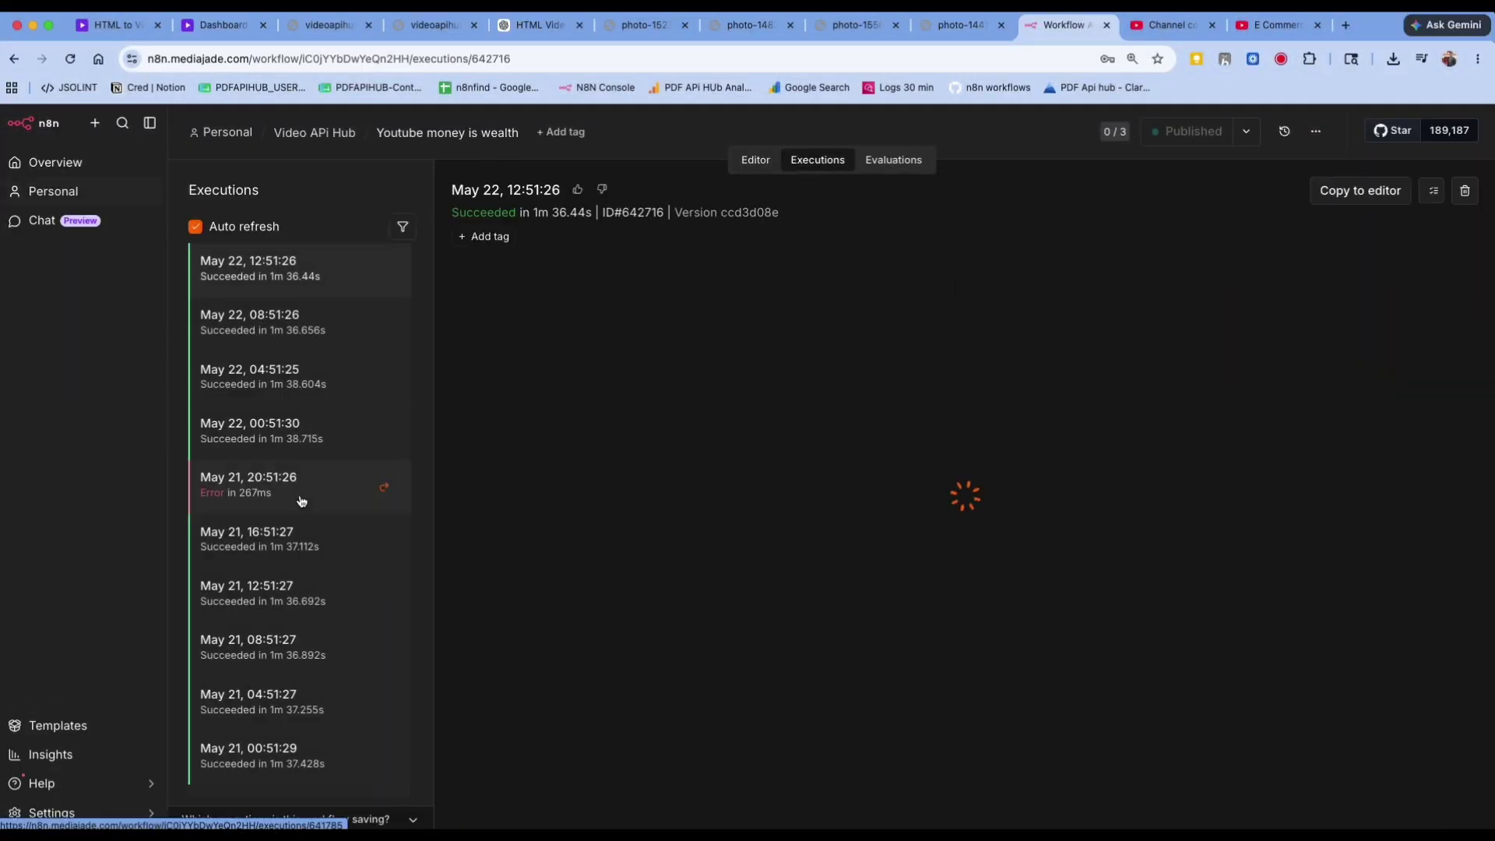
scroll(286, 532, "down", 8)
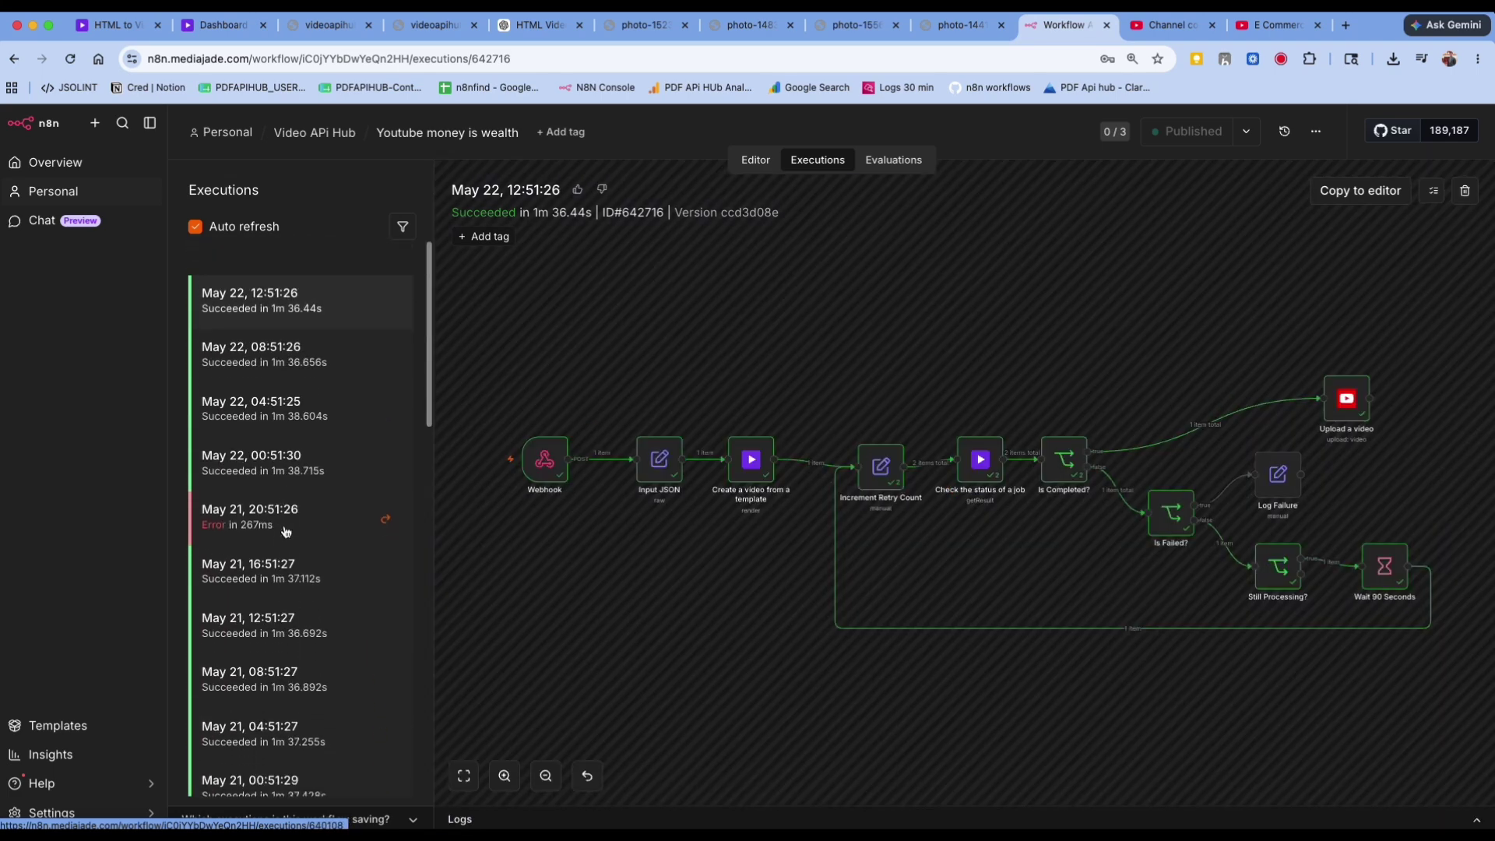
left_click(754, 165)
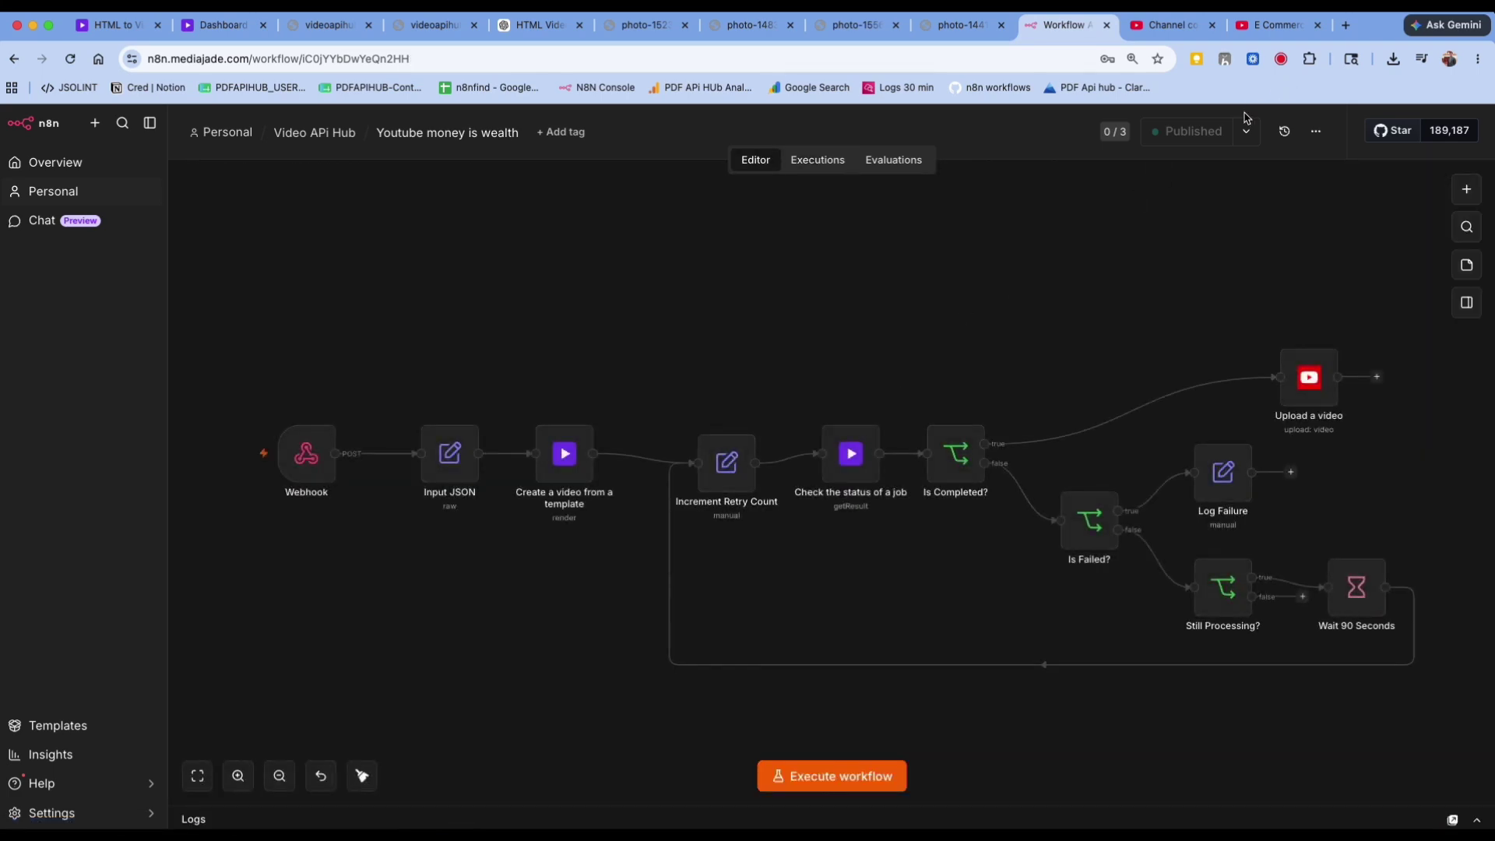